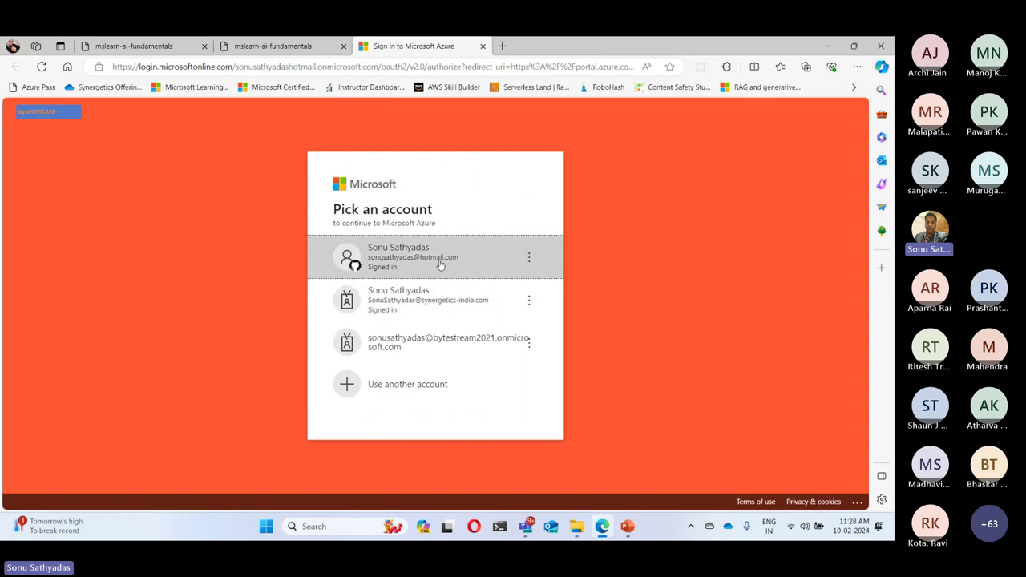
- Sign in to the Azure portal with the personal Hotmail account and copy the resource name "Azure Machine Learning" from the lab instructions
click(438, 269)
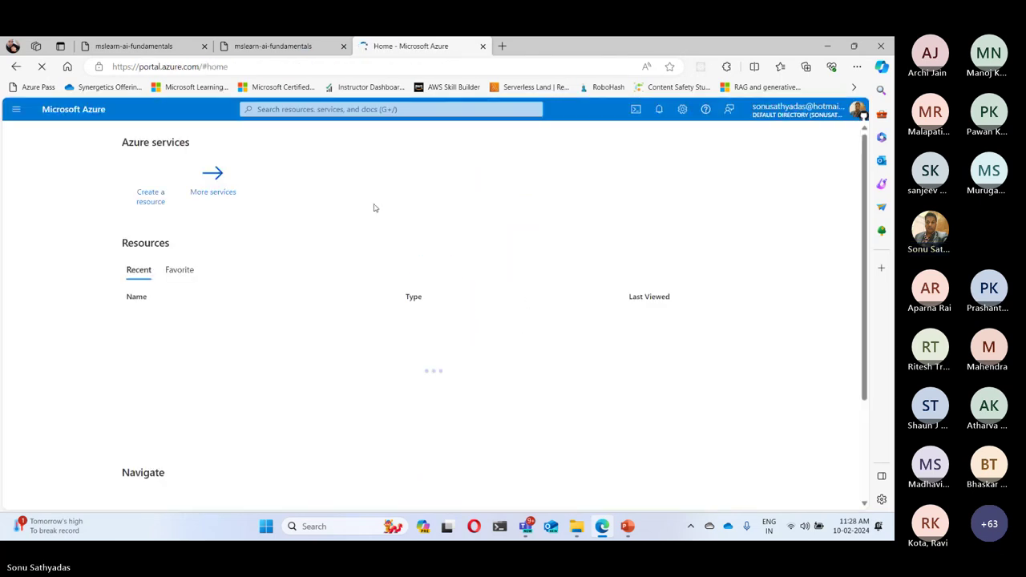
click(286, 49)
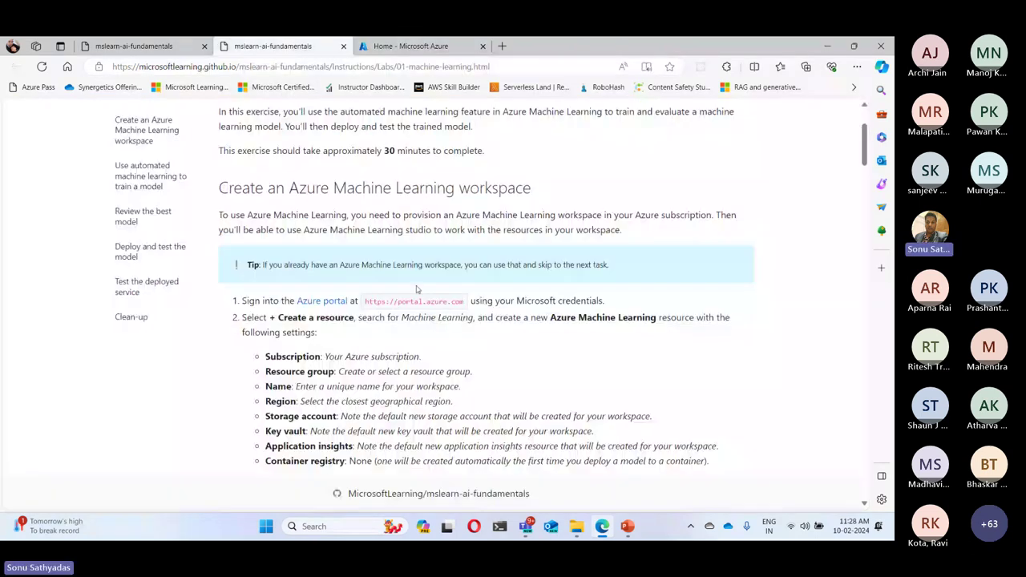
scroll(415, 288, down, 1)
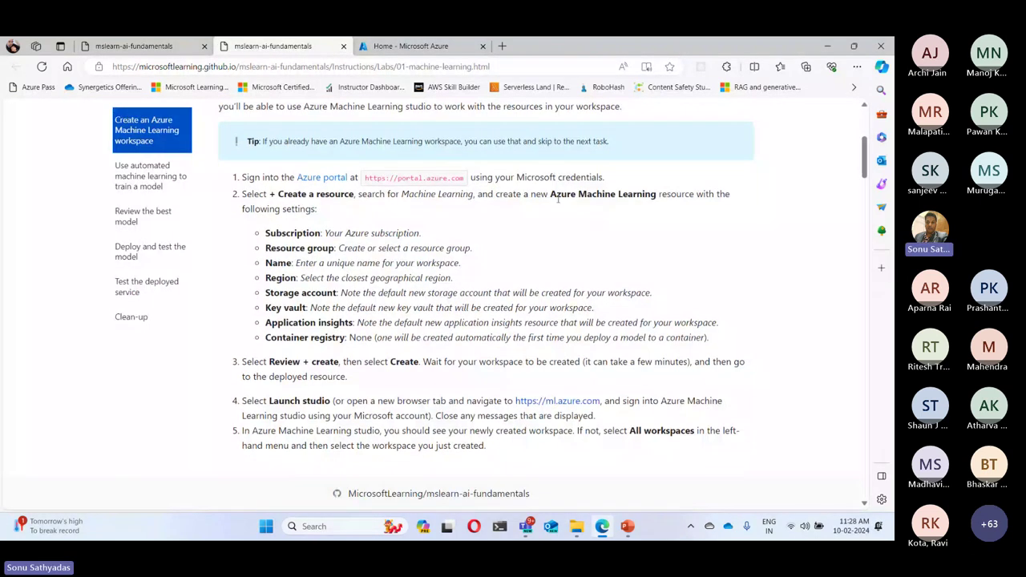
drag(552, 195, 656, 195)
key(ctrl+c)
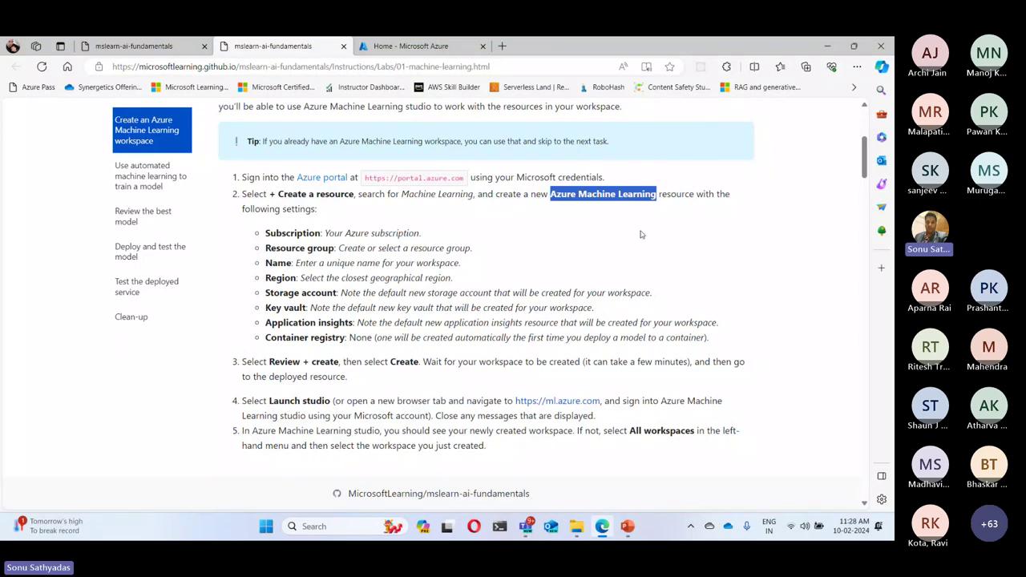
- Start creating a resource in the Azure portal and search the marketplace for "azure machine learning"
click(404, 46)
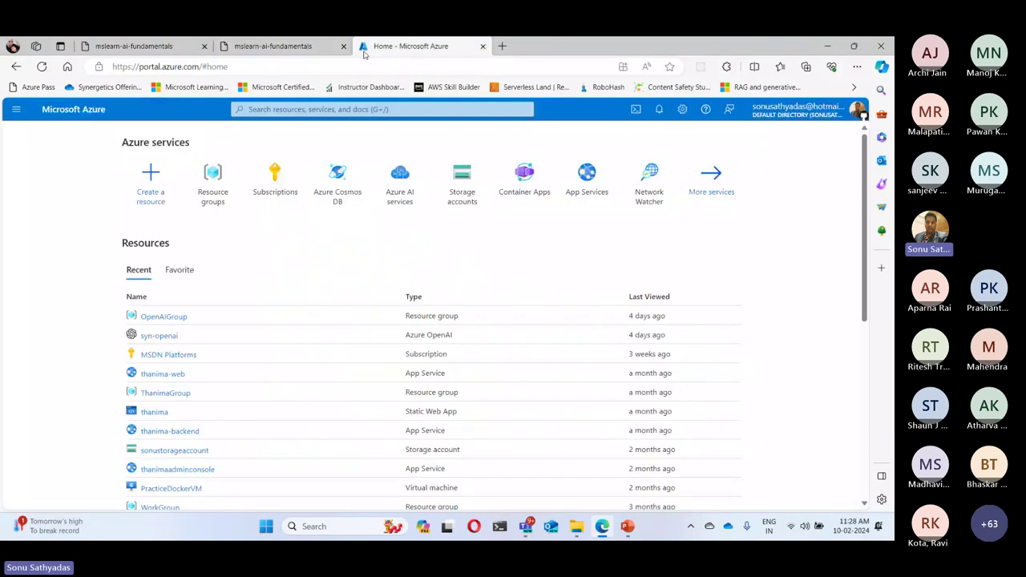
click(150, 177)
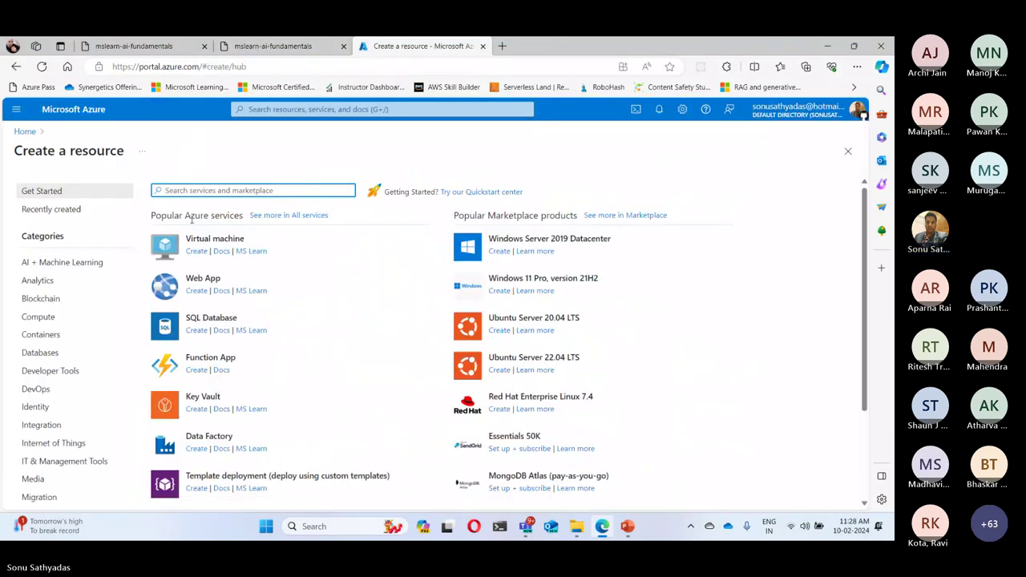
key(ctrl+v)
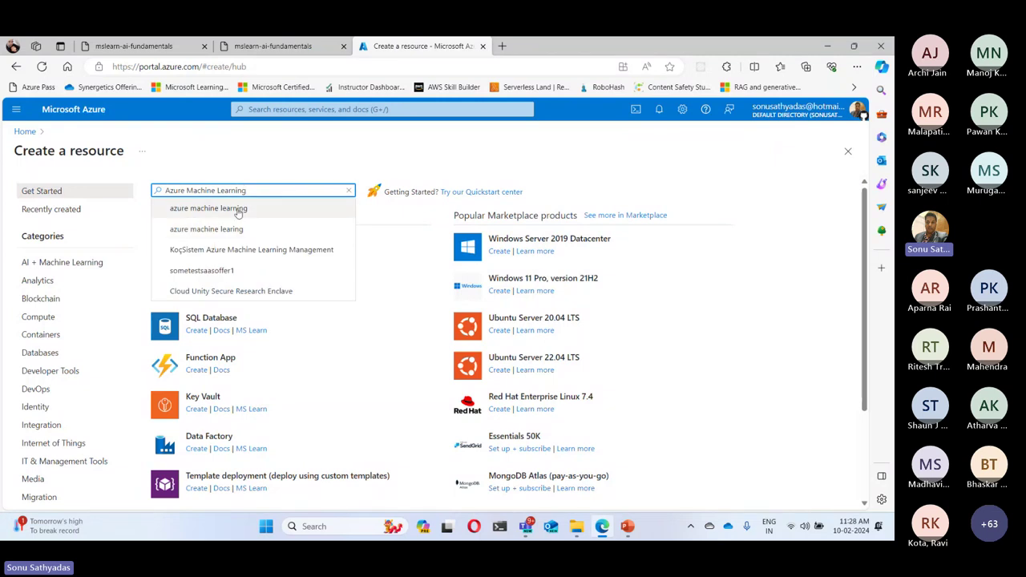
click(266, 227)
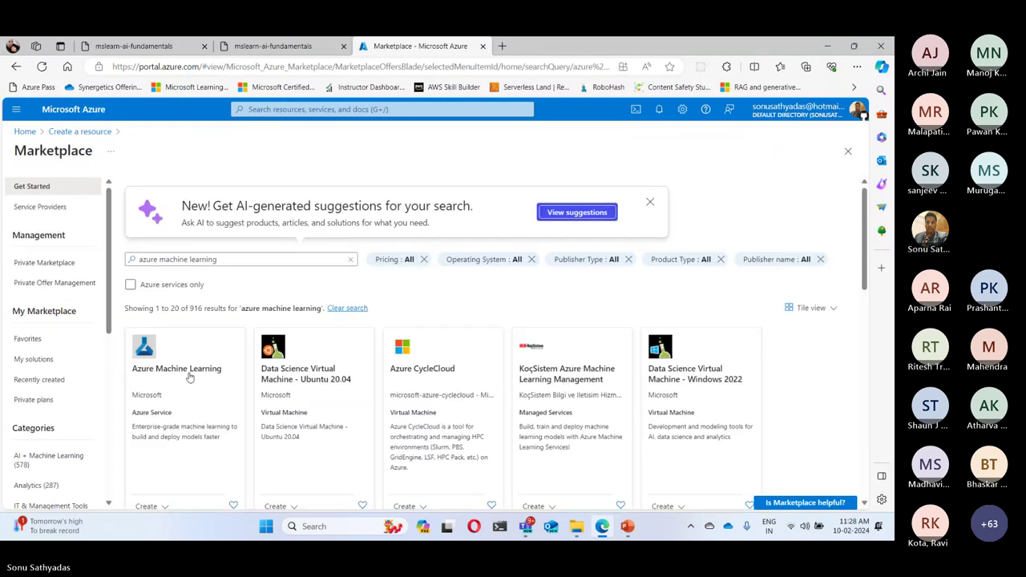
- Open Microsoft's Azure Machine Learning offer, dismiss the credit notification and start creating a workspace
scroll(177, 338, down, 1)
scroll(178, 338, down, 2)
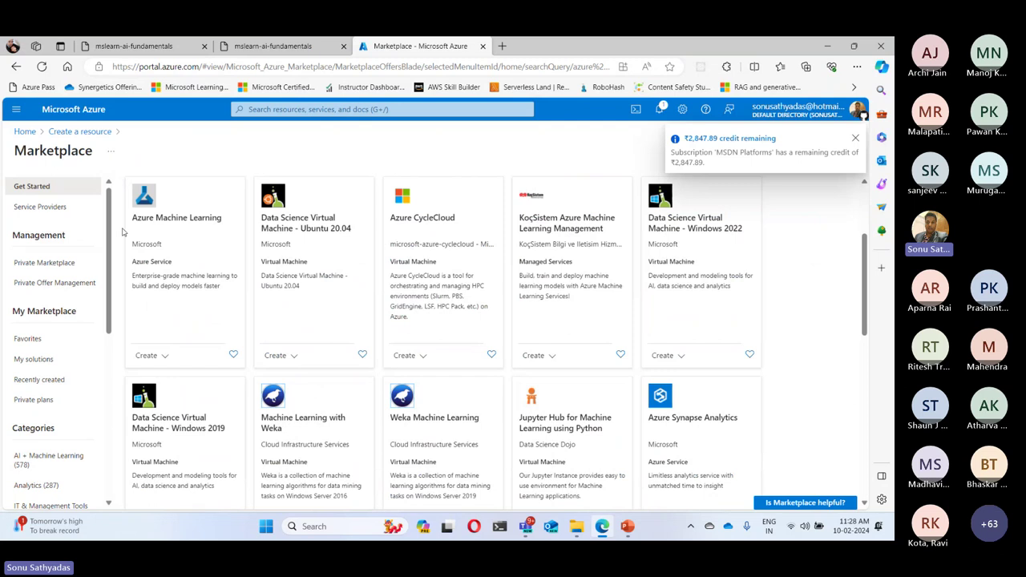
click(173, 231)
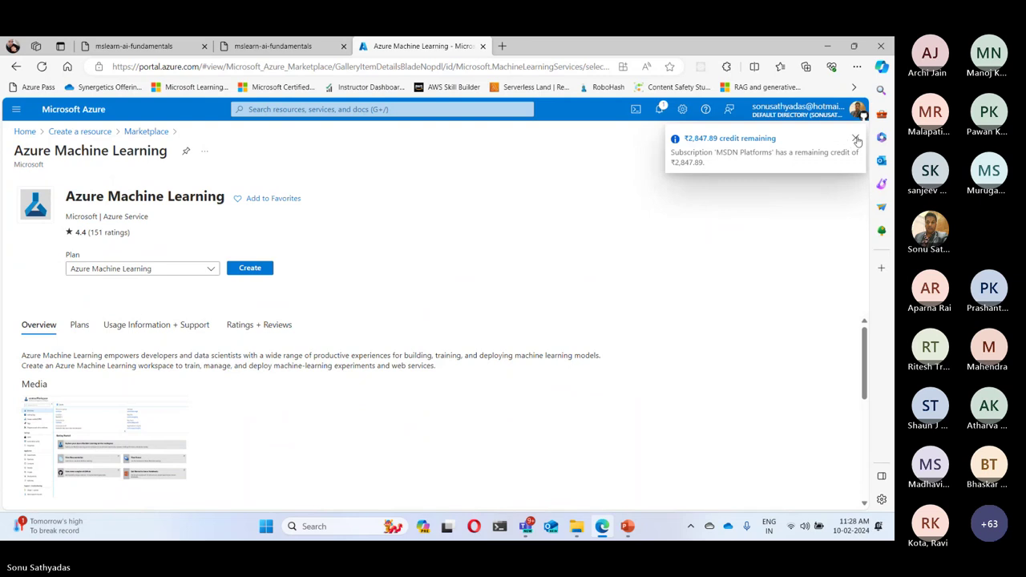
click(857, 141)
click(249, 268)
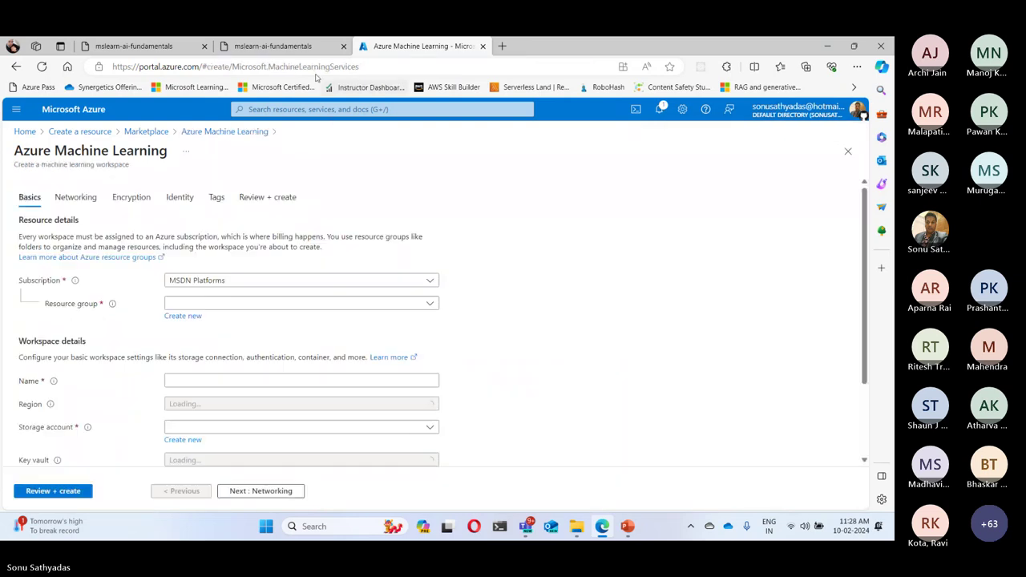
- Create a new resource group named AI900Group for the workspace under the MSDN Platforms subscription
click(194, 309)
click(179, 331)
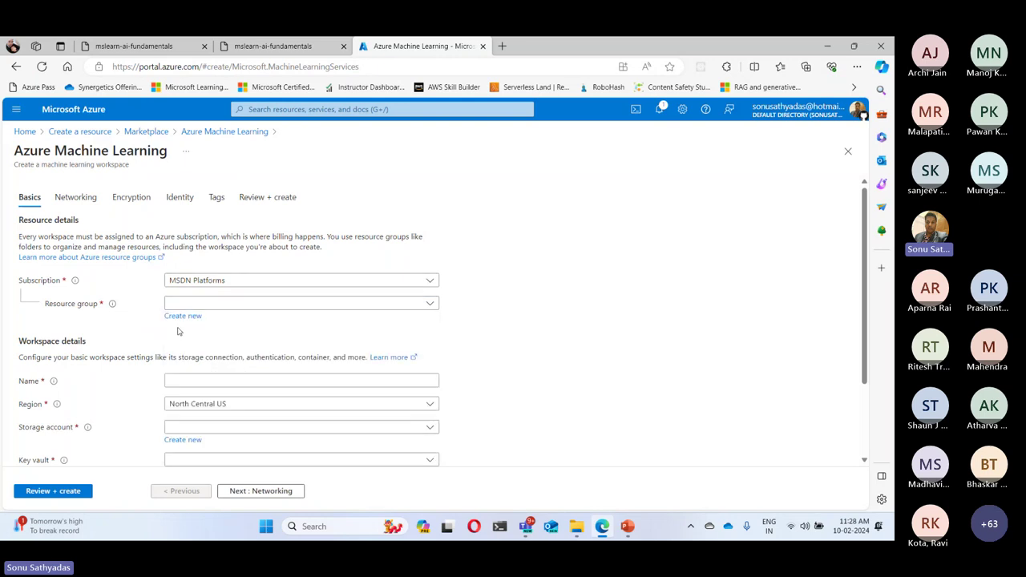
click(191, 316)
text(A)
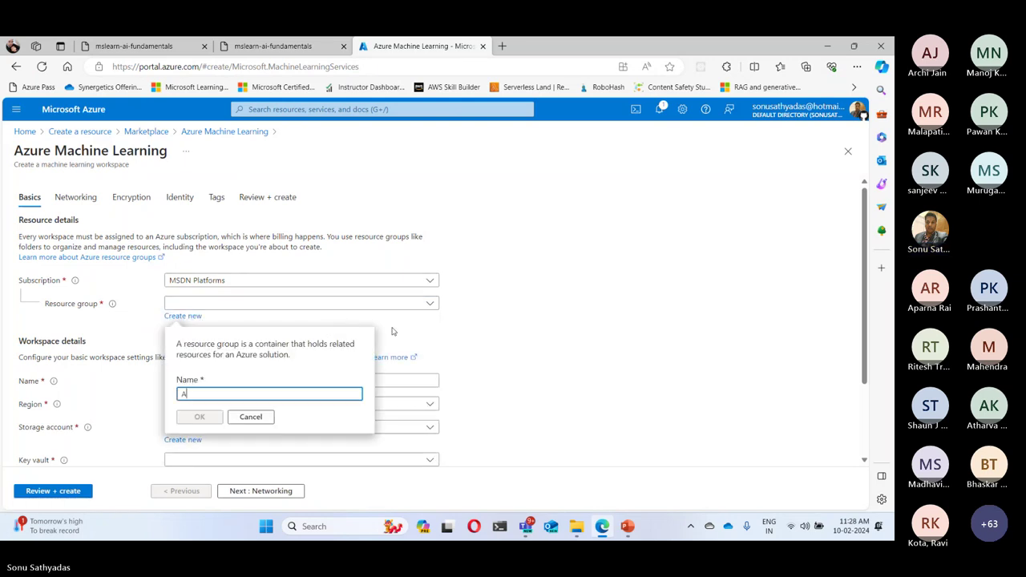
text(I9)
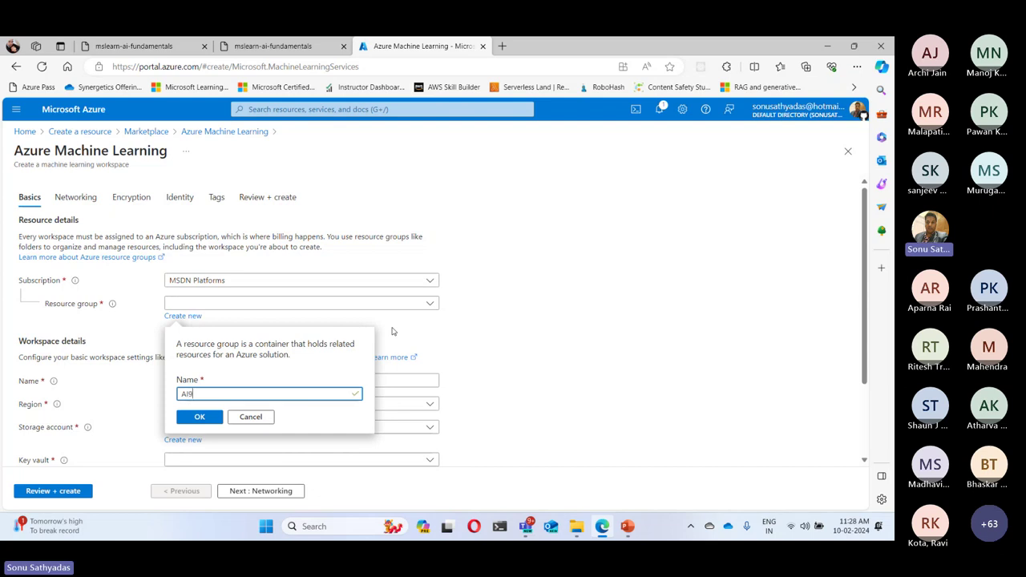
text(00Group)
click(195, 417)
- Check the lab instructions for the workspace settings and name the workspace synergetics-mls
scroll(496, 350, down, 1)
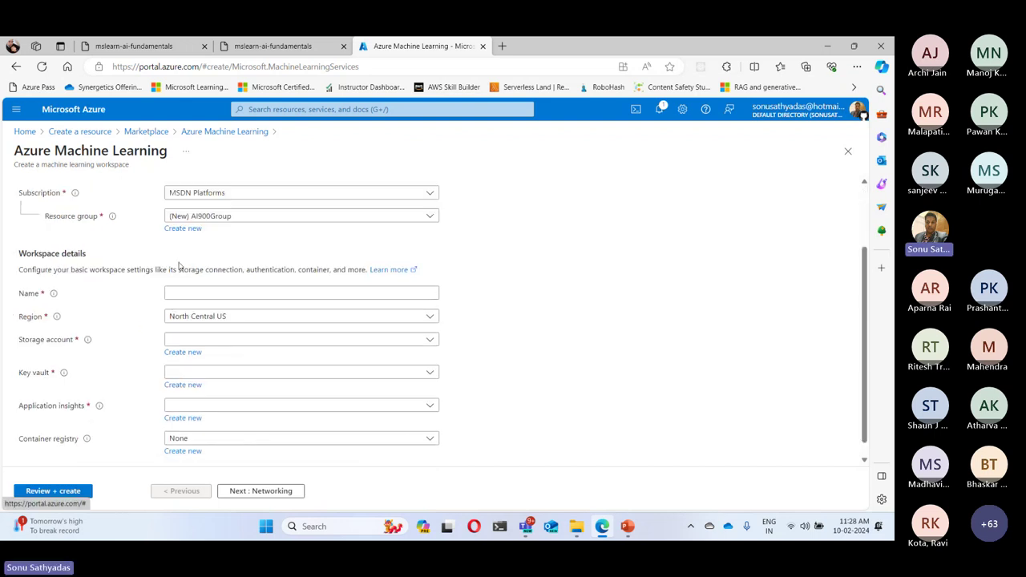
click(173, 295)
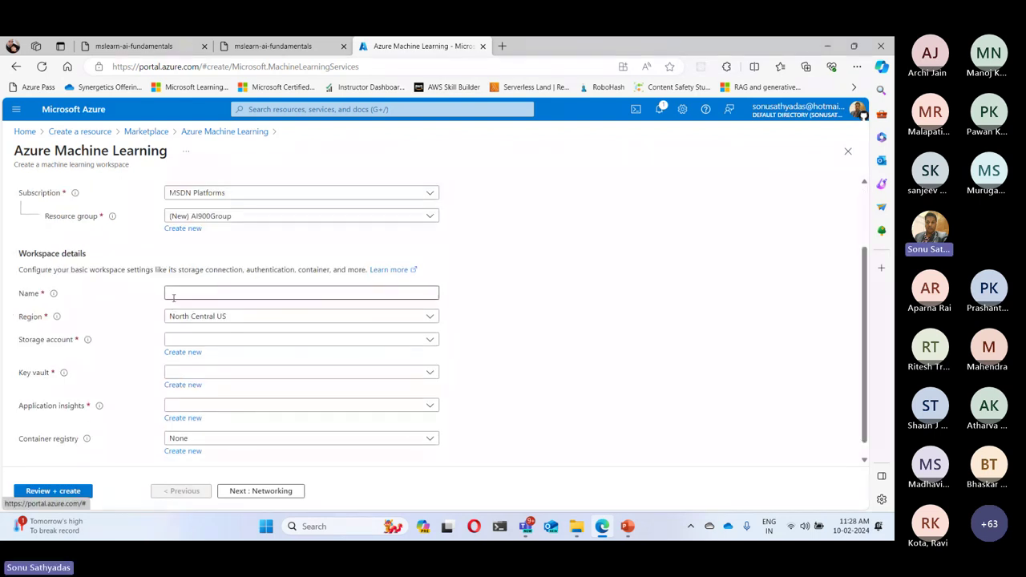
click(272, 46)
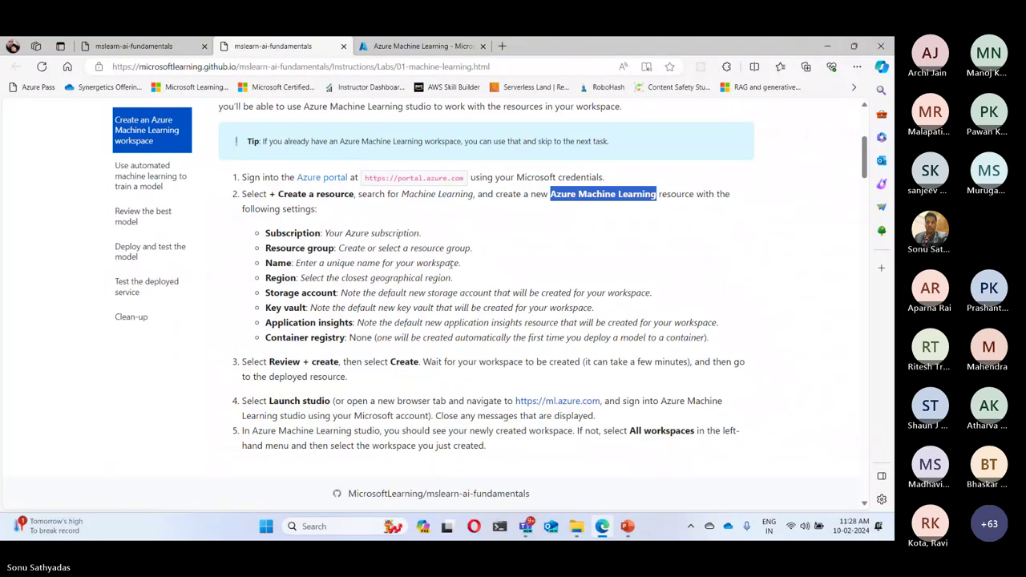
click(364, 49)
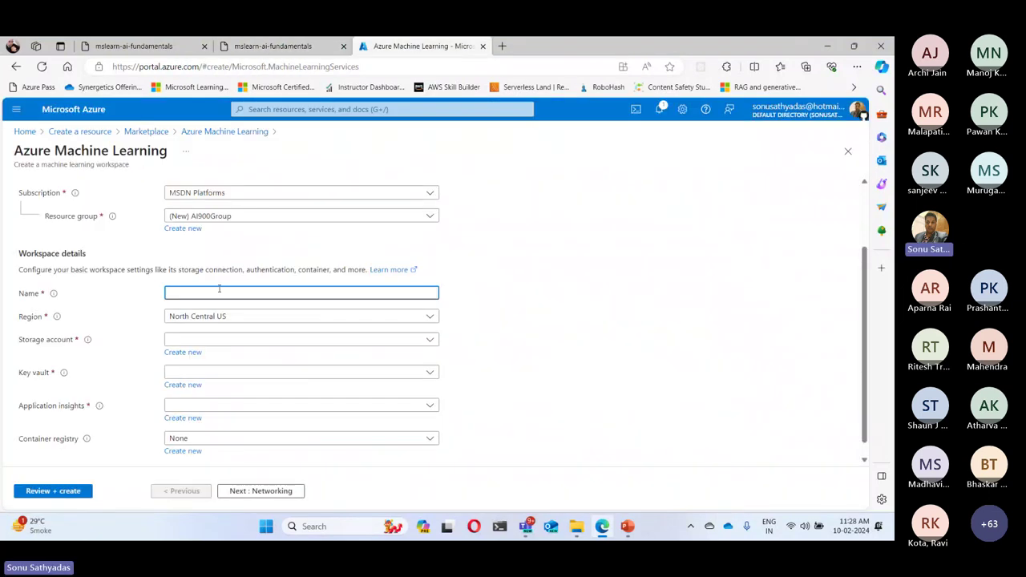
text(synergetics-)
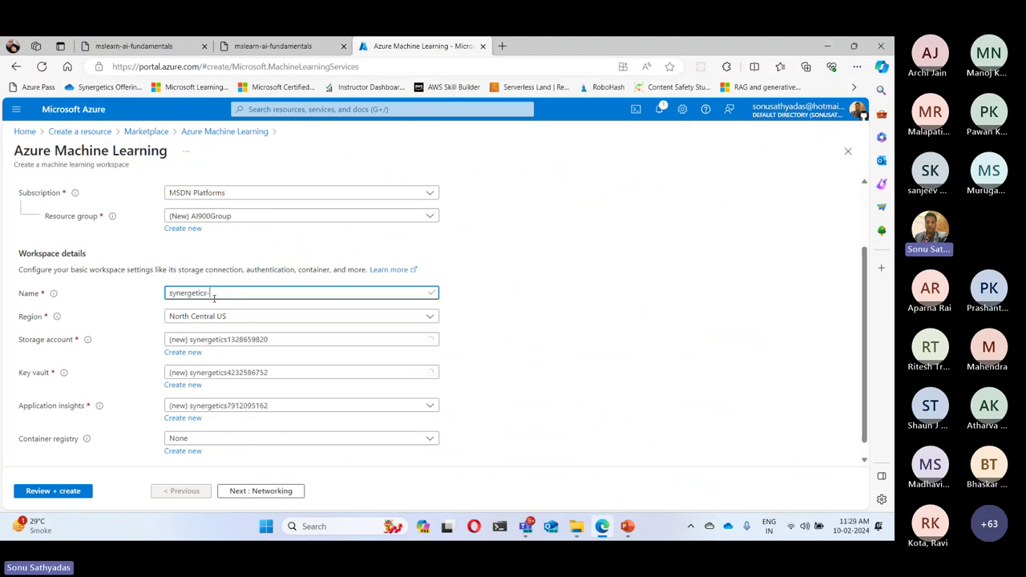
text(mls)
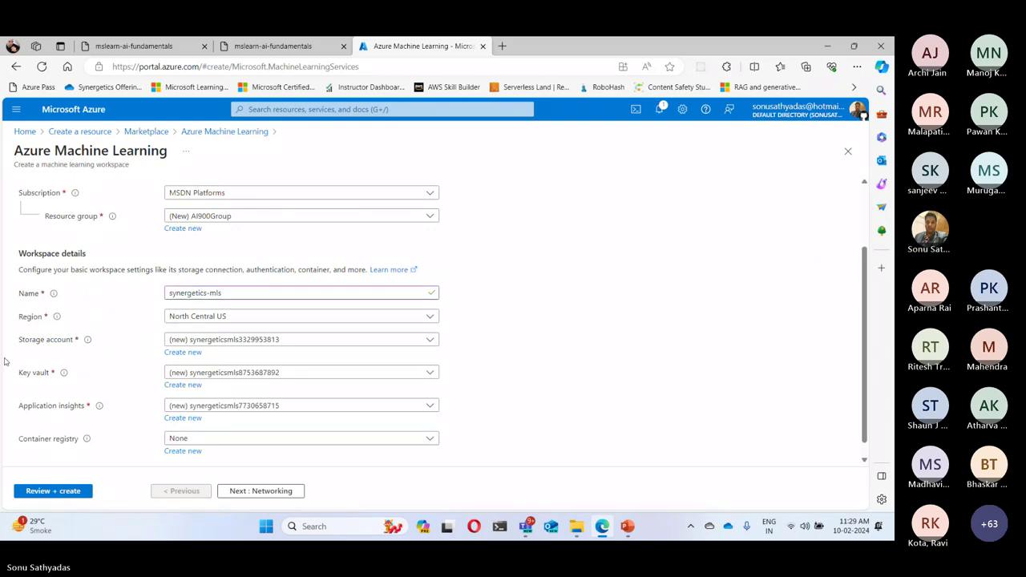
- Set the workspace's region to Central India
click(219, 318)
text(ce)
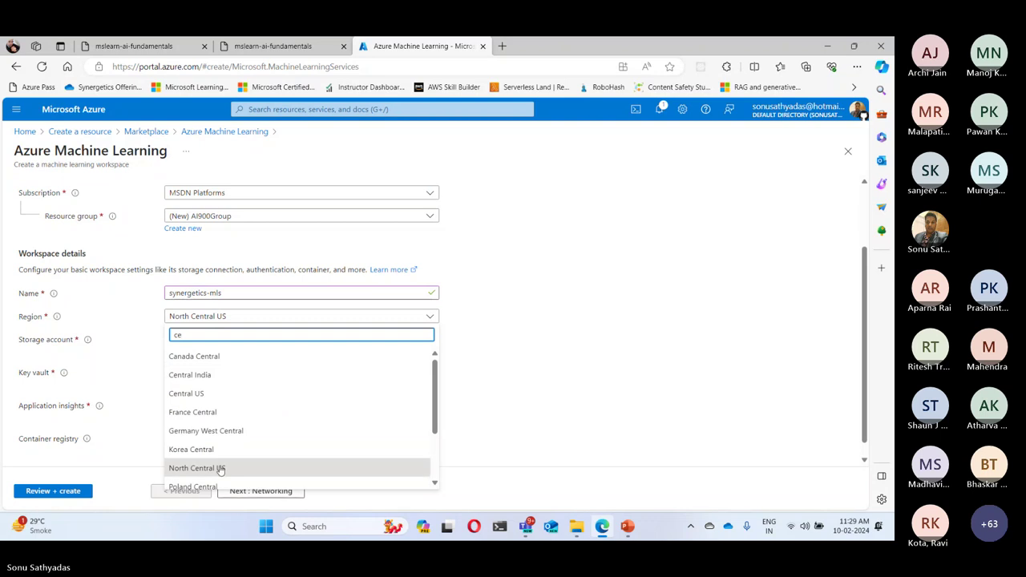
scroll(245, 401, down, 1)
scroll(225, 396, up, 1)
click(214, 373)
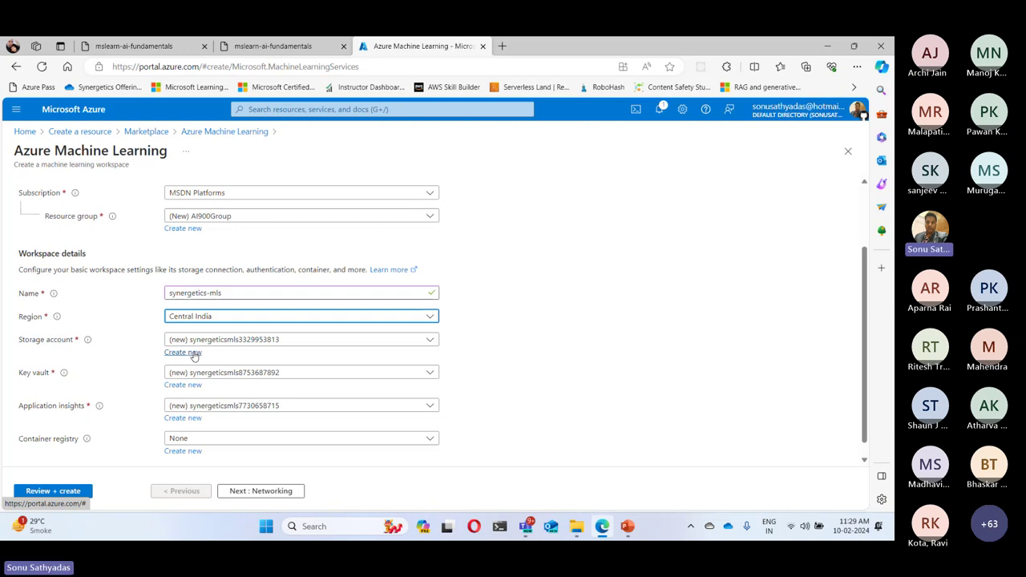
- Create a new storage account named synmlstorage for the workspace, keeping locally-redundant storage (LRS)
click(192, 354)
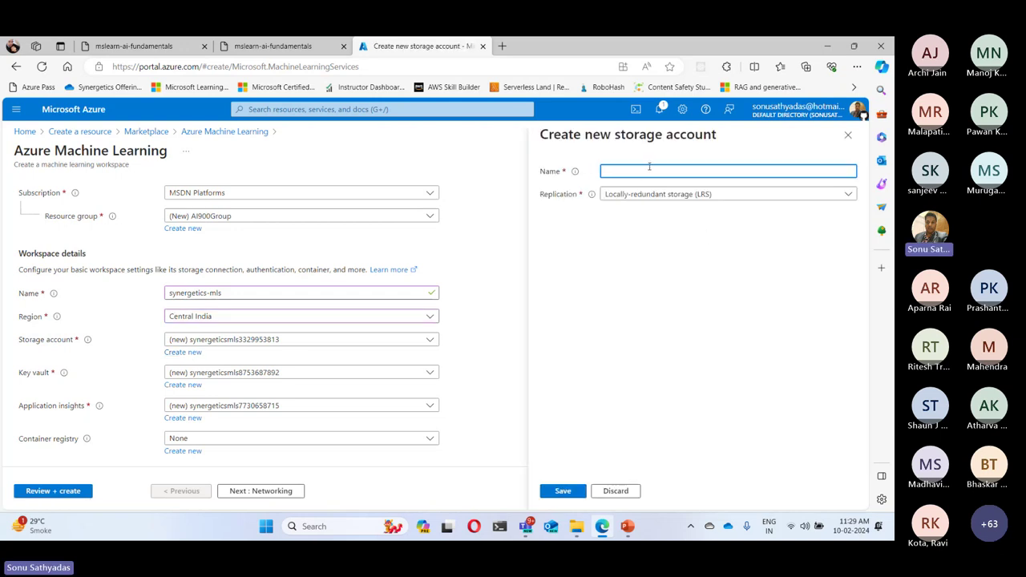
text(syn)
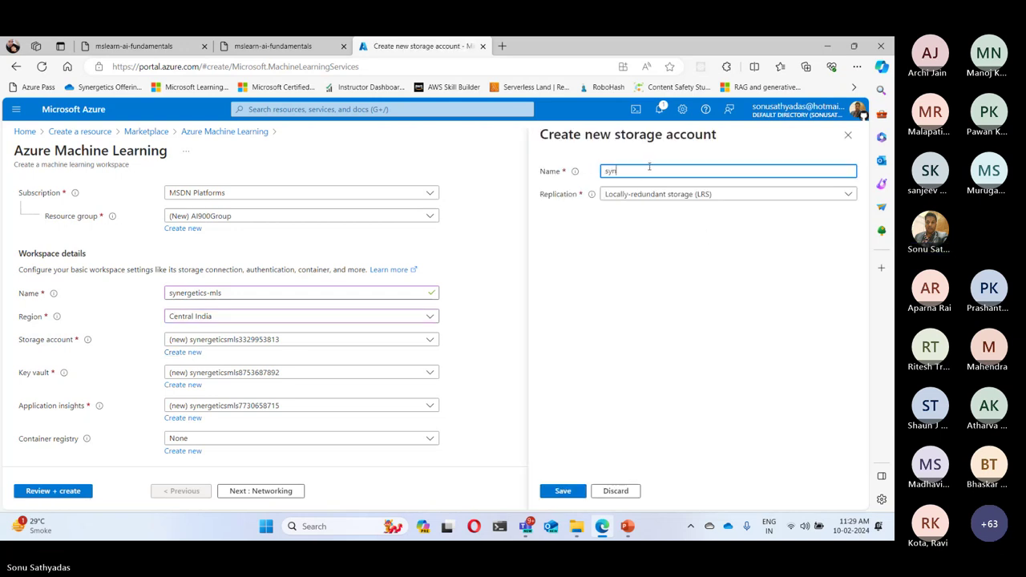
text(ml)
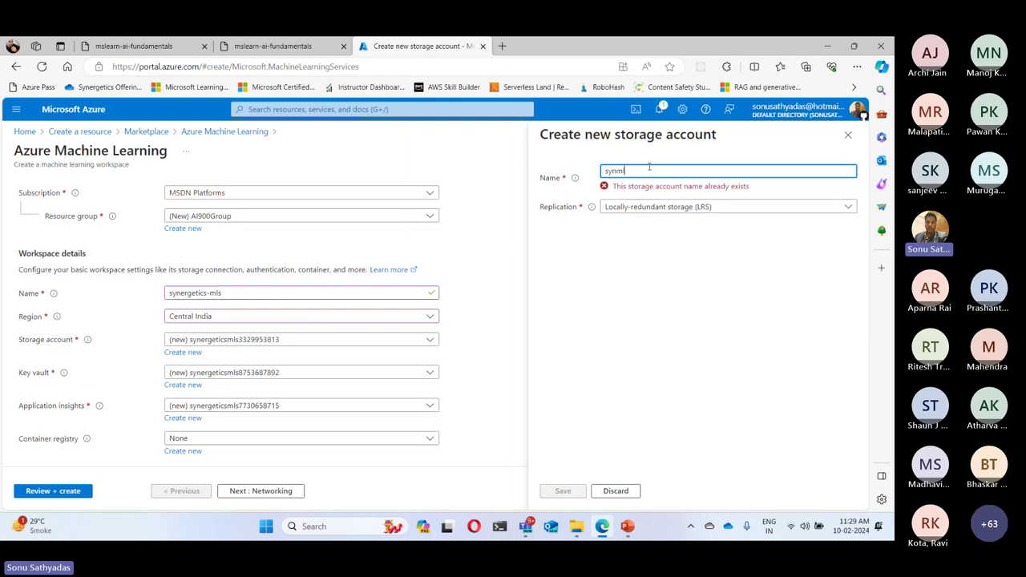
text(storage)
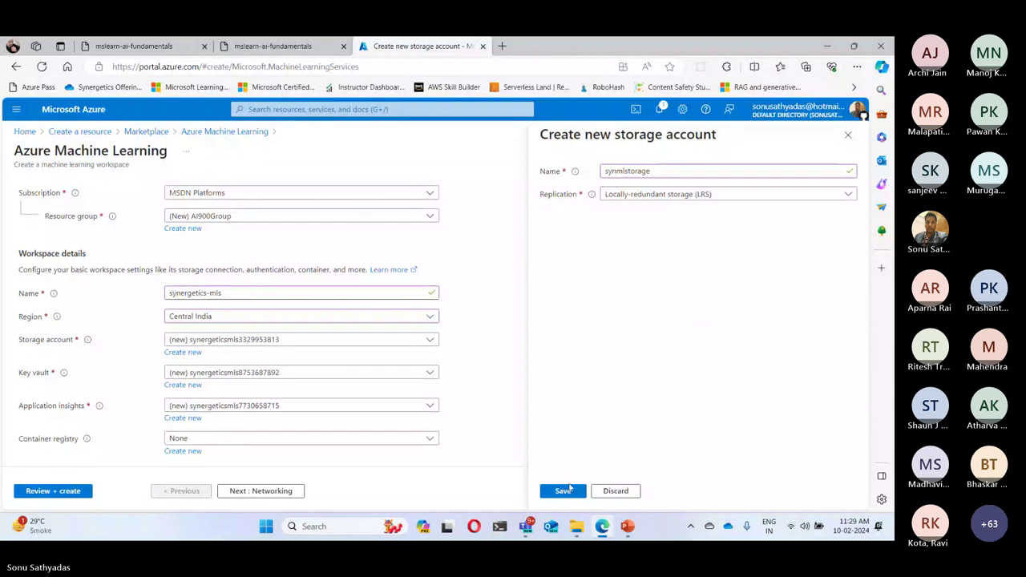
click(564, 491)
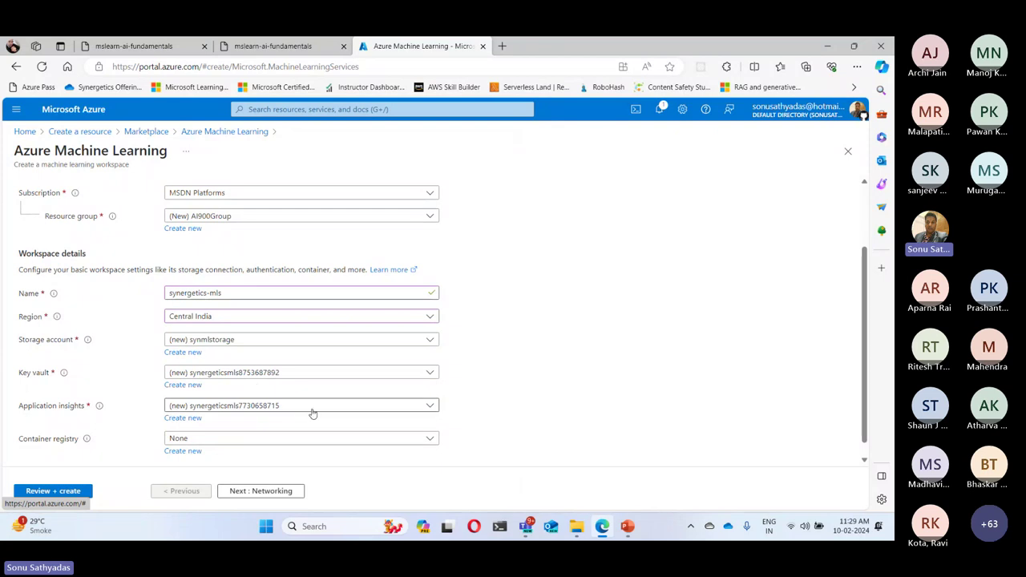
- Keep Public network isolation, Microsoft-managed keys and the default identity settings, and create the reviewed workspace
scroll(228, 424, down, 1)
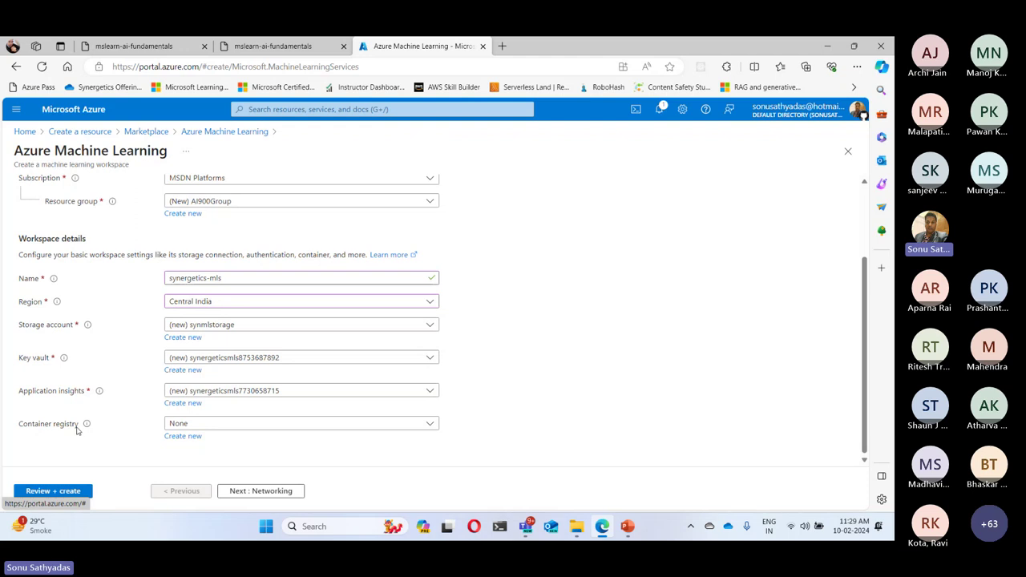
click(280, 492)
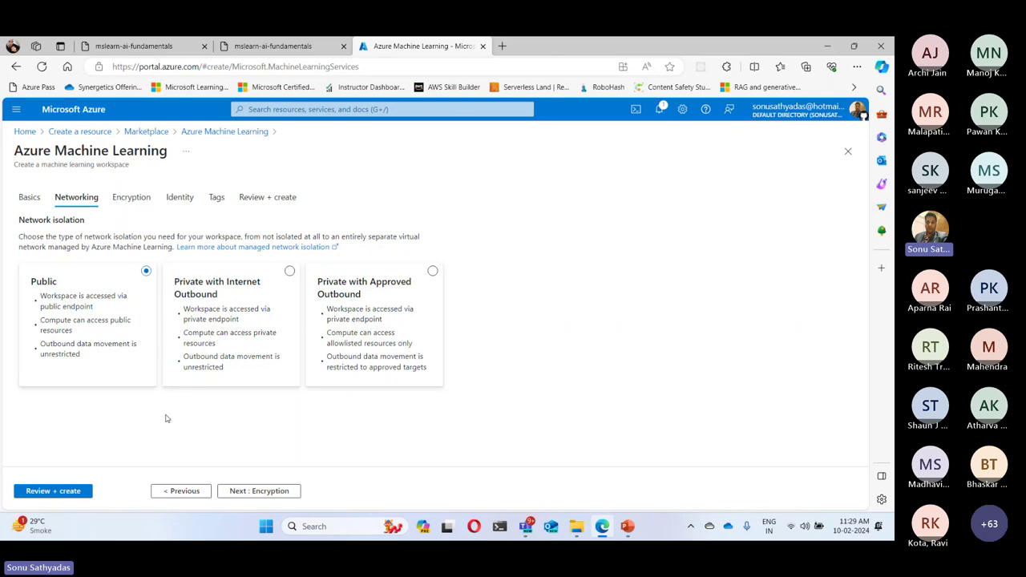
click(268, 492)
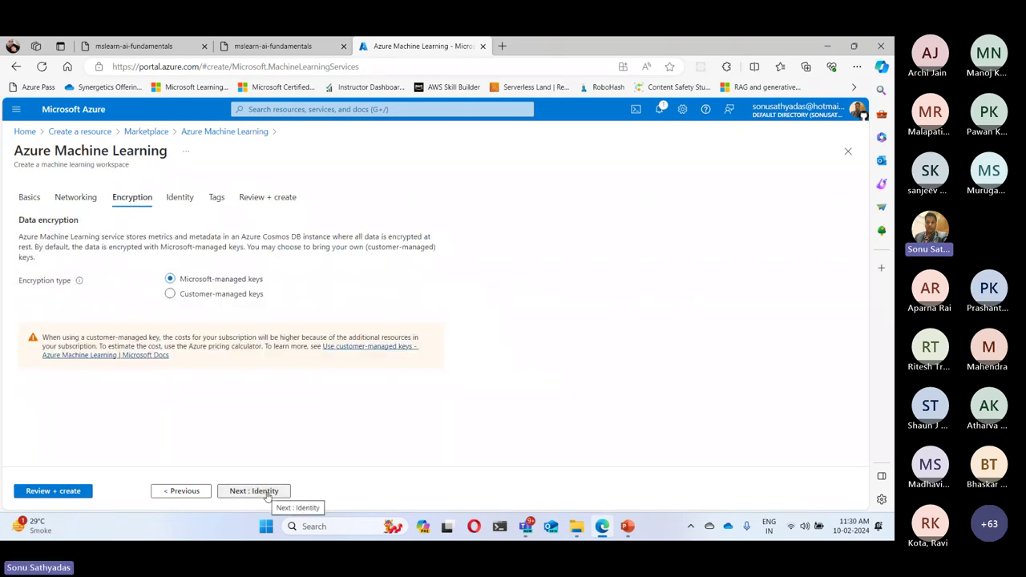
click(268, 492)
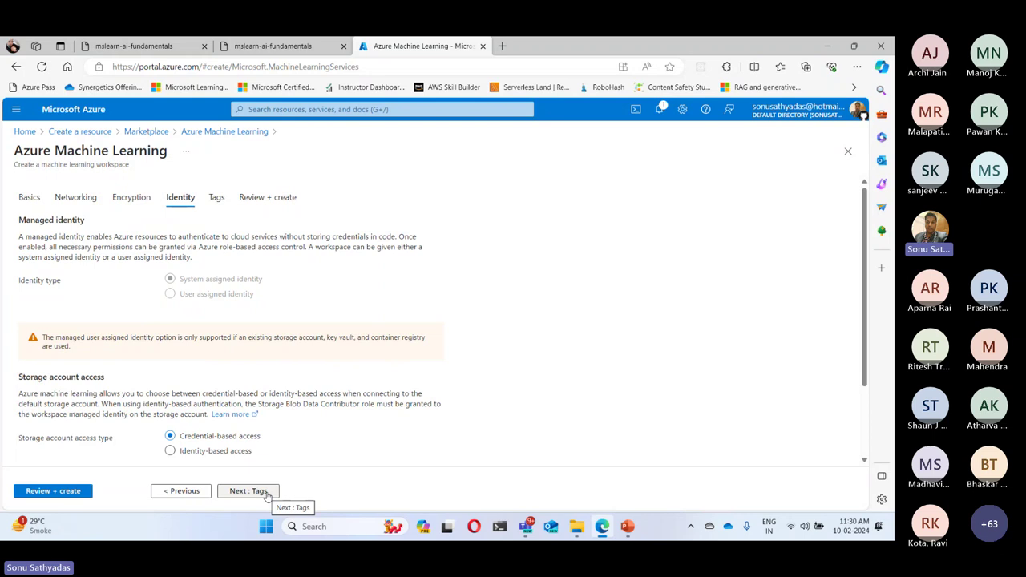
click(57, 492)
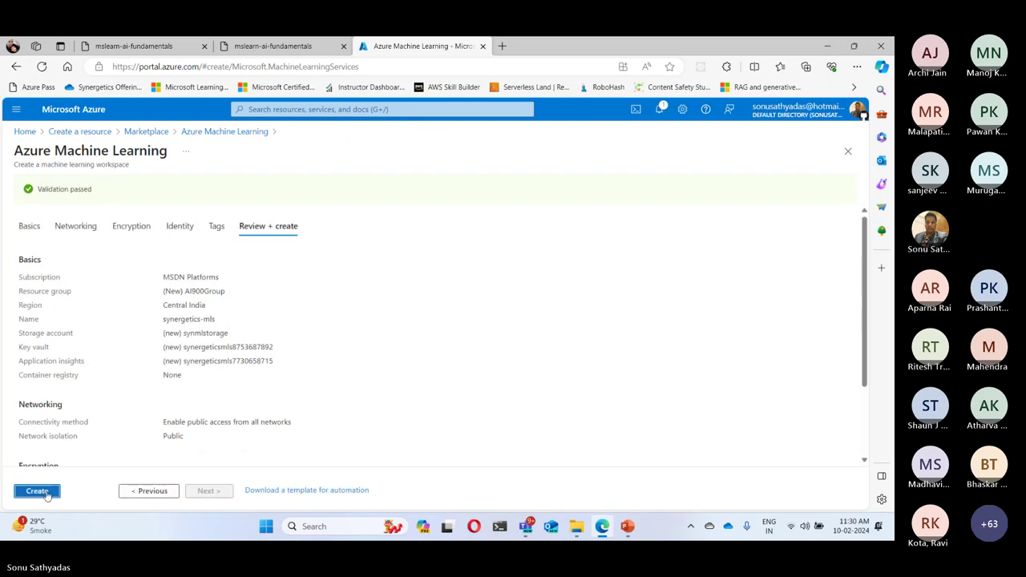
click(46, 494)
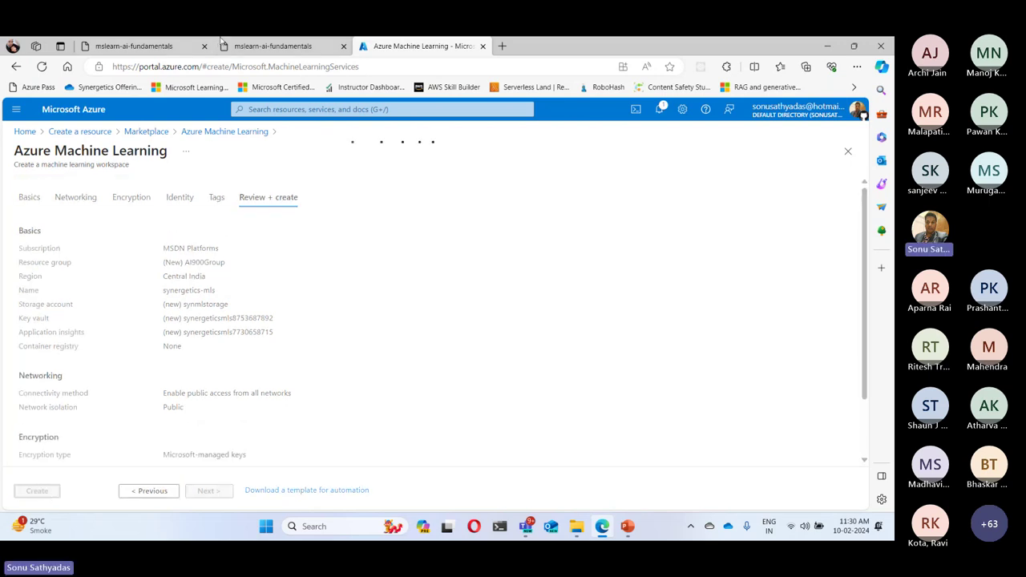
- Read the lab instructions on launching the studio and automated machine learning, and return to the workspace's deployment page
click(279, 51)
scroll(423, 373, down, 3)
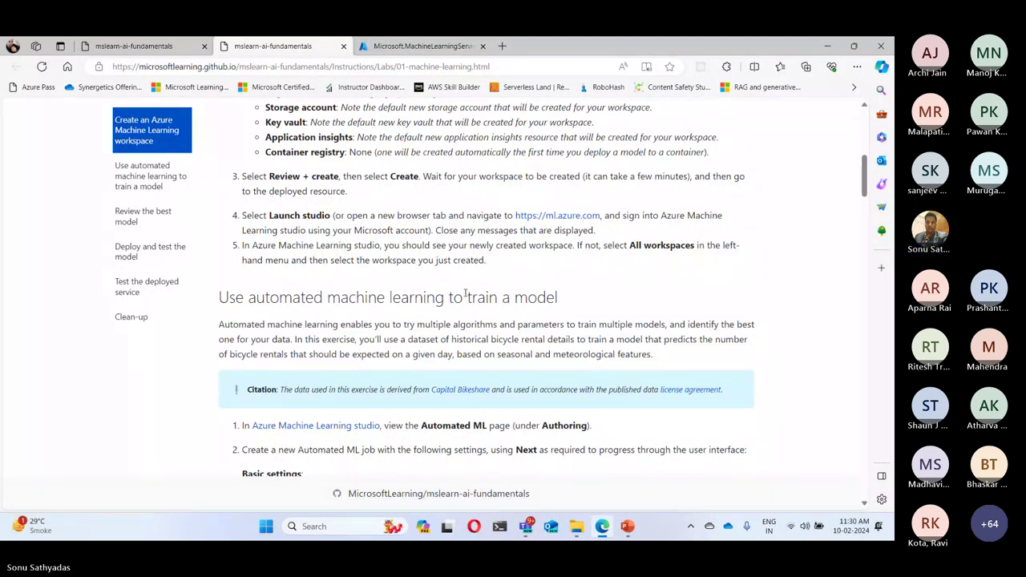
click(416, 46)
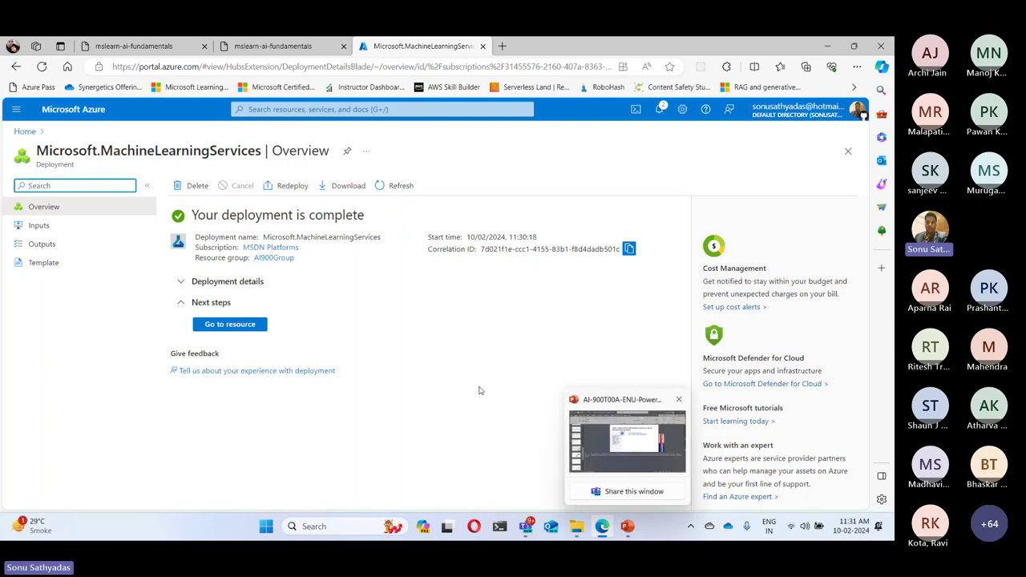
- Open the deployed synergetics-mls workspace, launch Azure Machine Learning Studio with the signed-in personal Microsoft account, and dismiss the welcome message
click(249, 327)
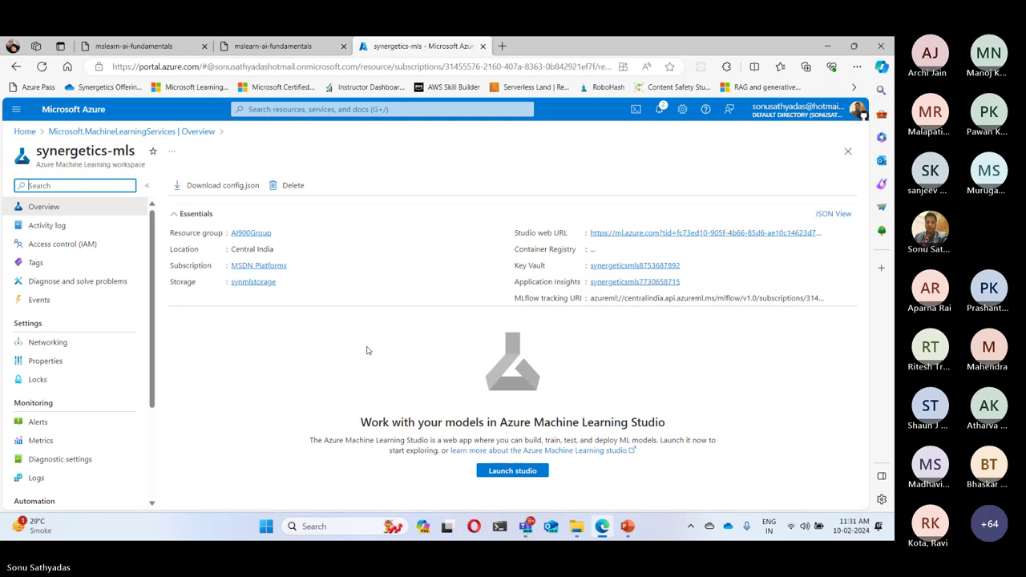
click(517, 471)
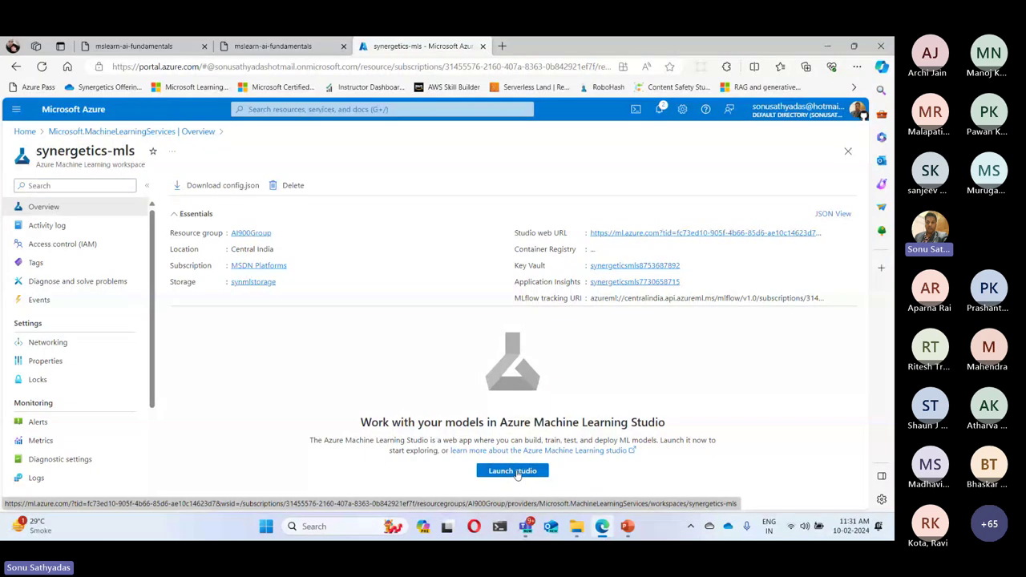
click(517, 471)
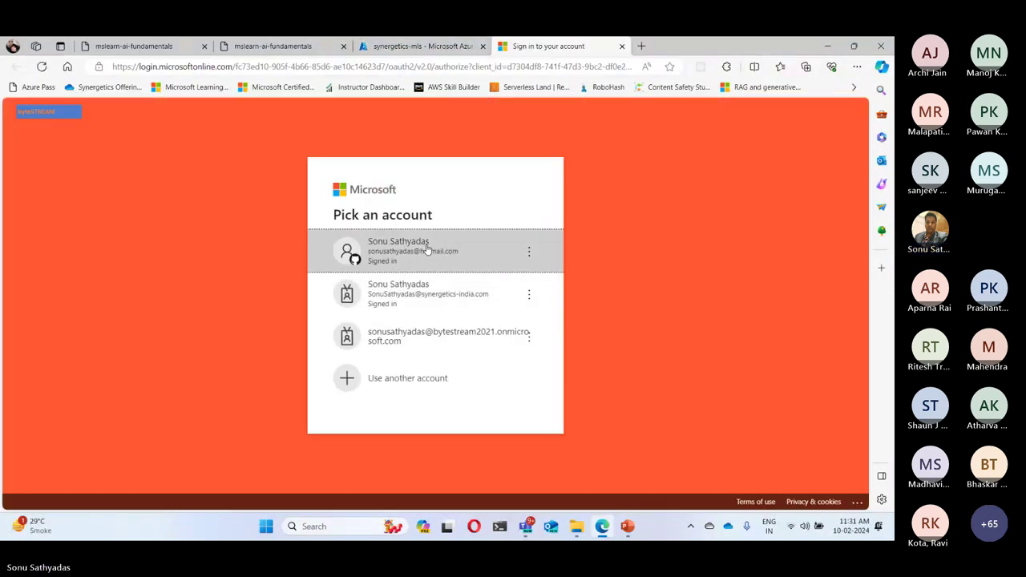
click(426, 248)
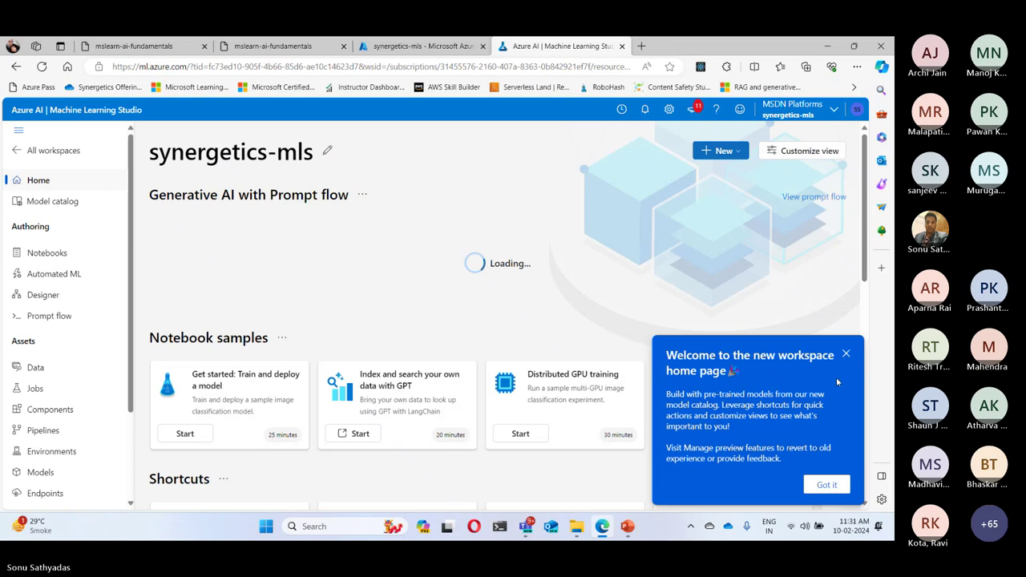
click(845, 353)
- Check the lab's first automated machine learning instruction, open the studio's Automated ML page, and dismiss the feedback survey
click(286, 48)
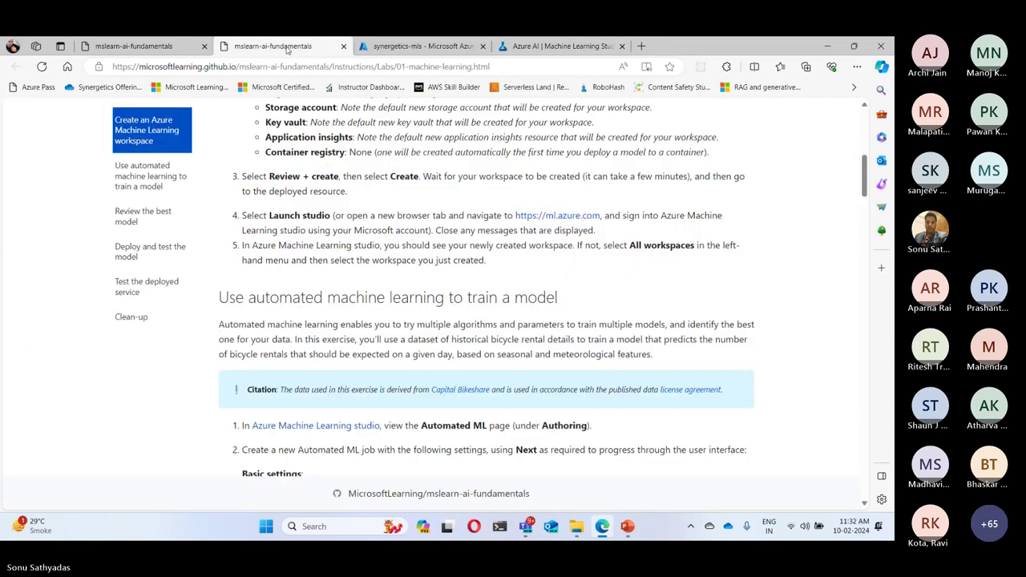
scroll(345, 276, down, 3)
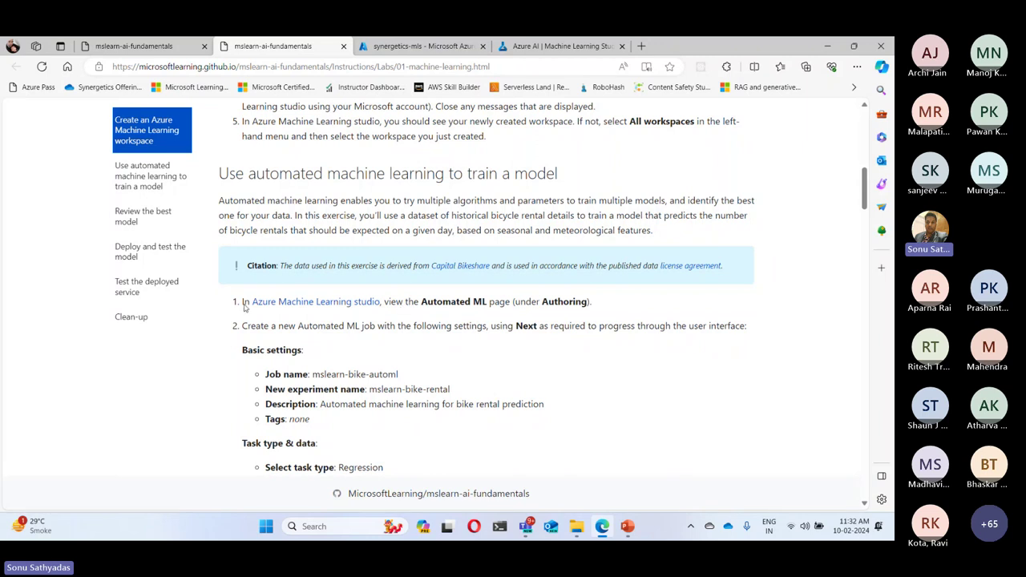
drag(245, 301, 657, 302)
click(558, 47)
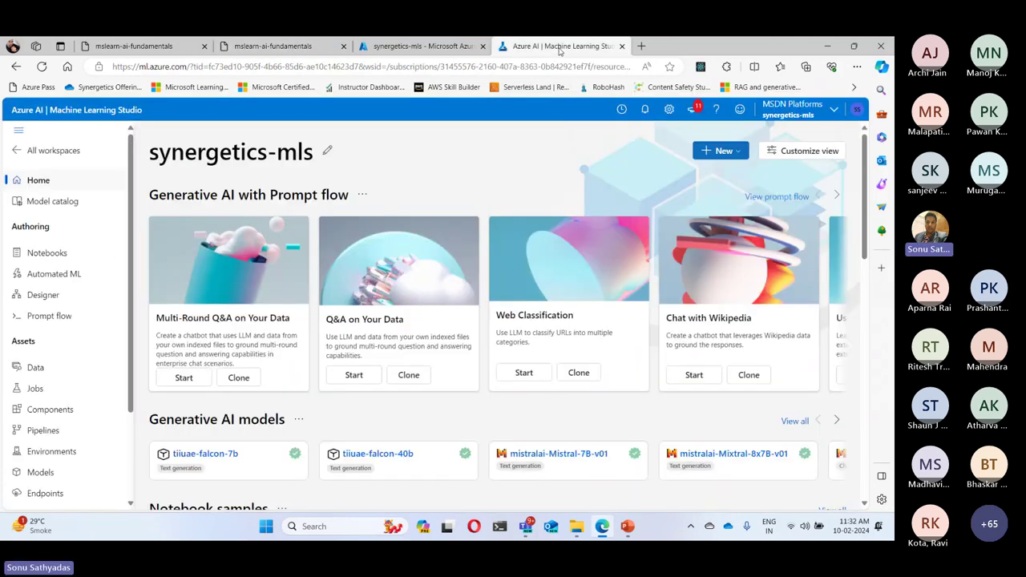
click(53, 274)
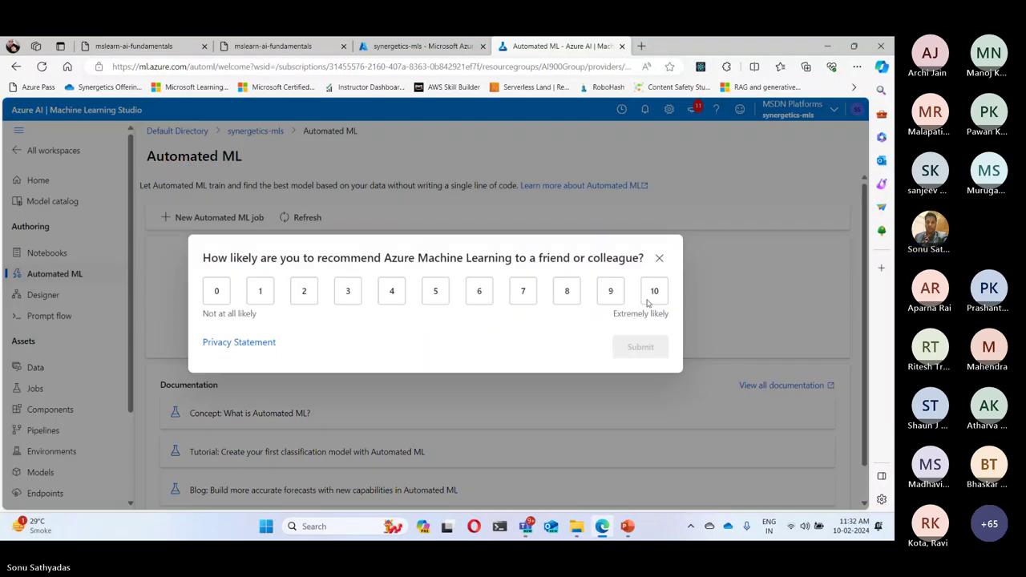
click(659, 258)
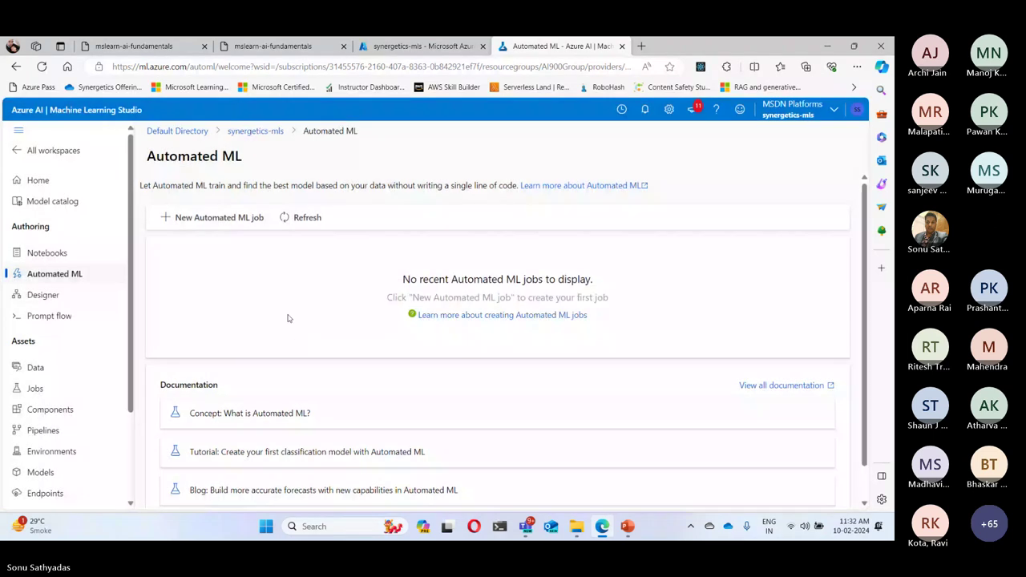
- Consult the lab's job instructions and start a new Automated ML job in the studio
click(272, 46)
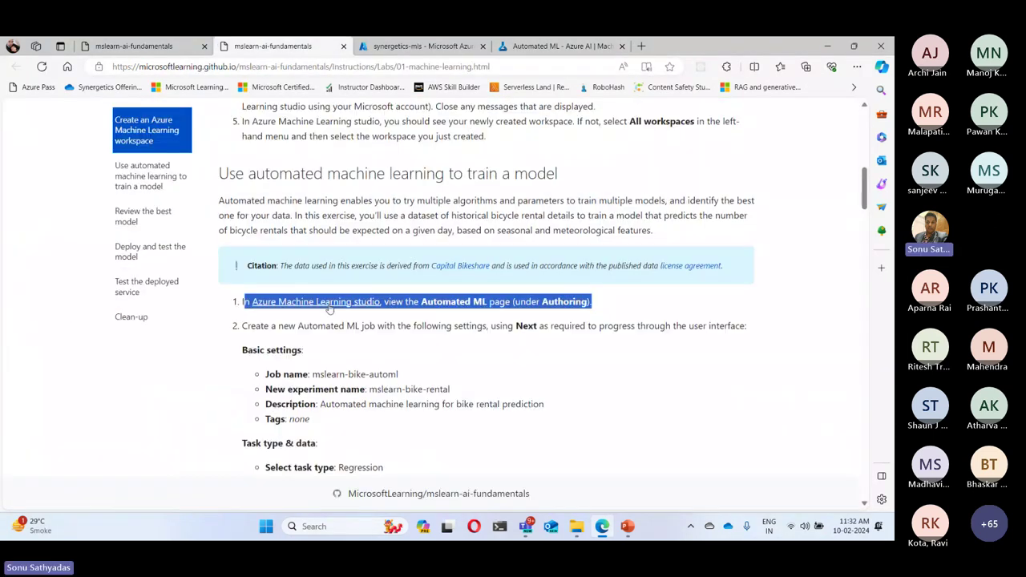
scroll(282, 302, down, 2)
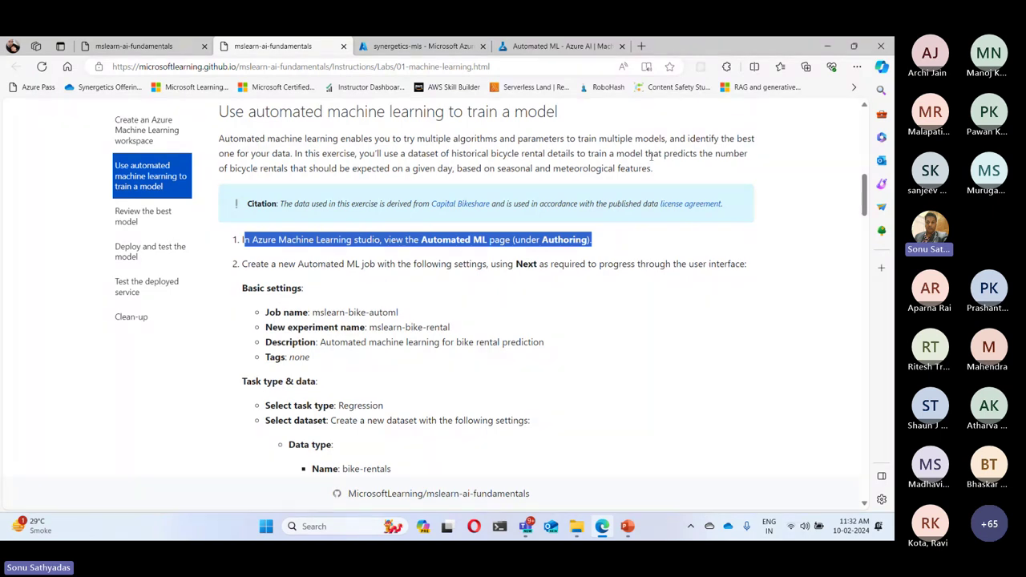
click(561, 46)
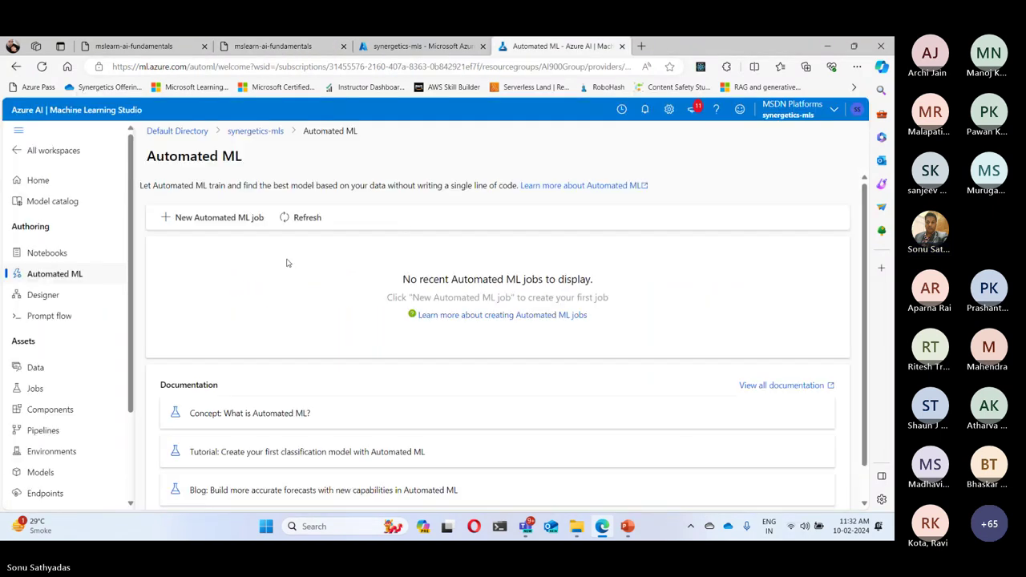
click(219, 220)
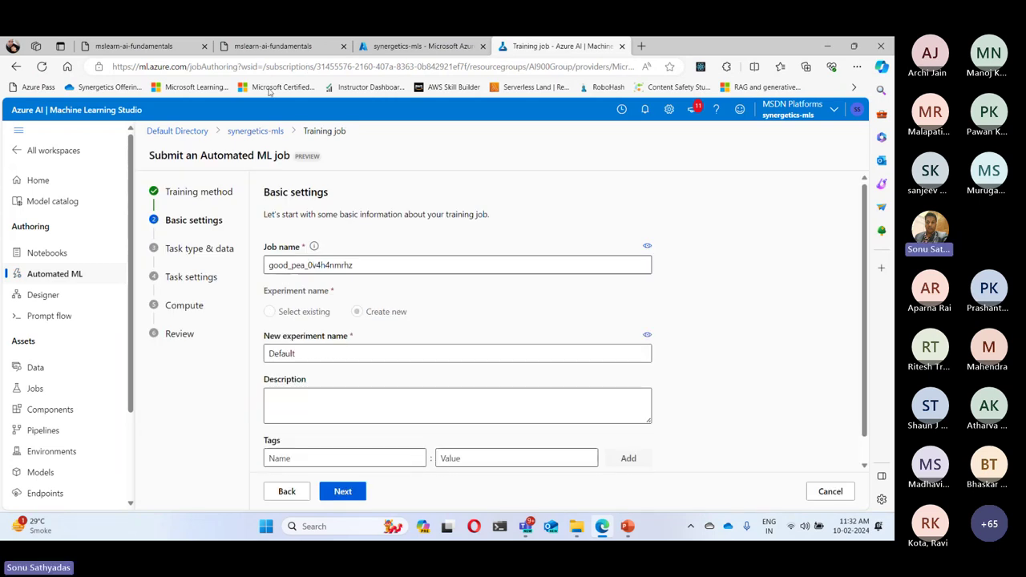
- Copy the job name from the lab's basic settings and set the Automated ML job name to mslearn-bike-automl
click(267, 47)
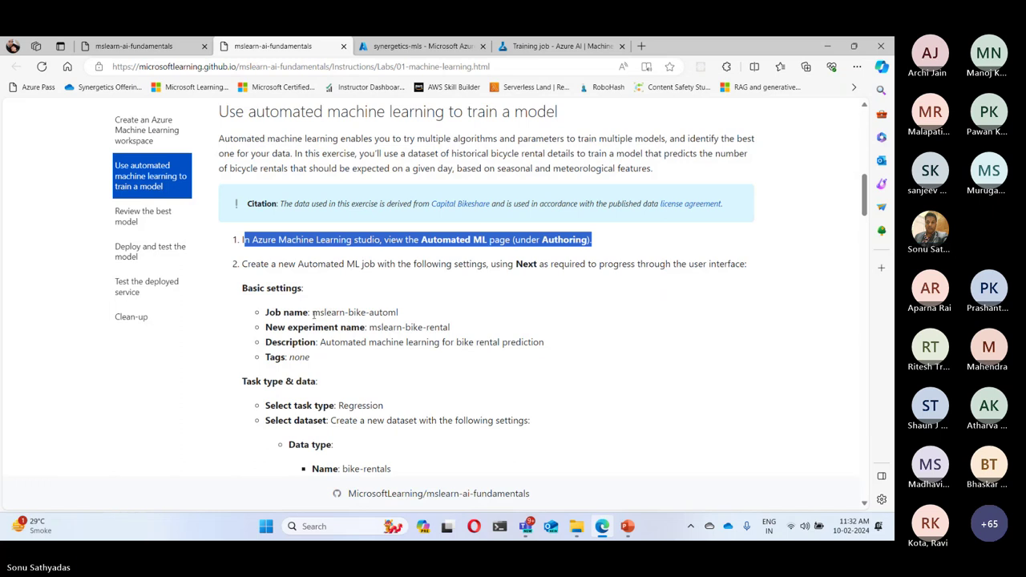
drag(312, 313, 404, 312)
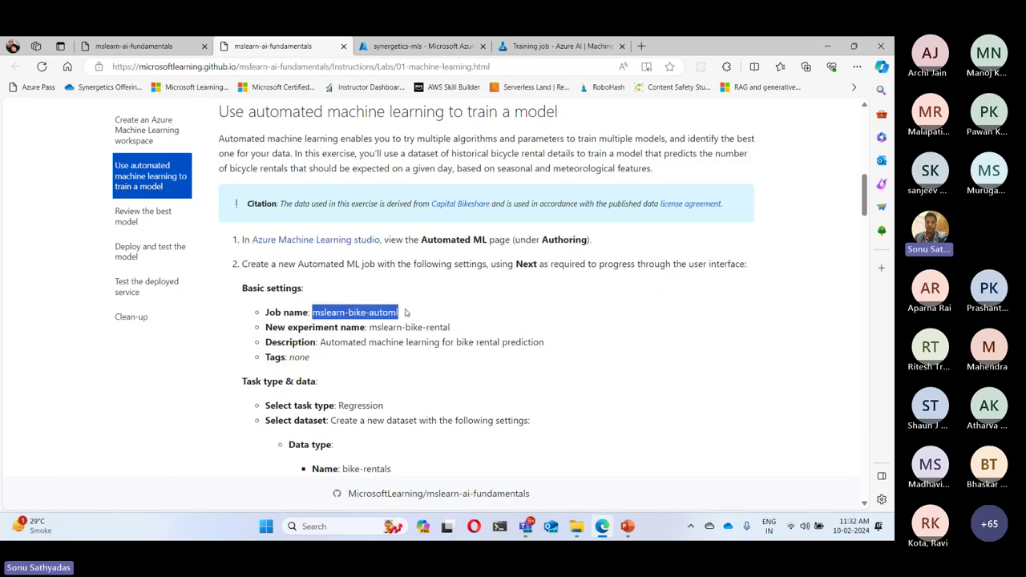
key(ctrl+c)
click(585, 48)
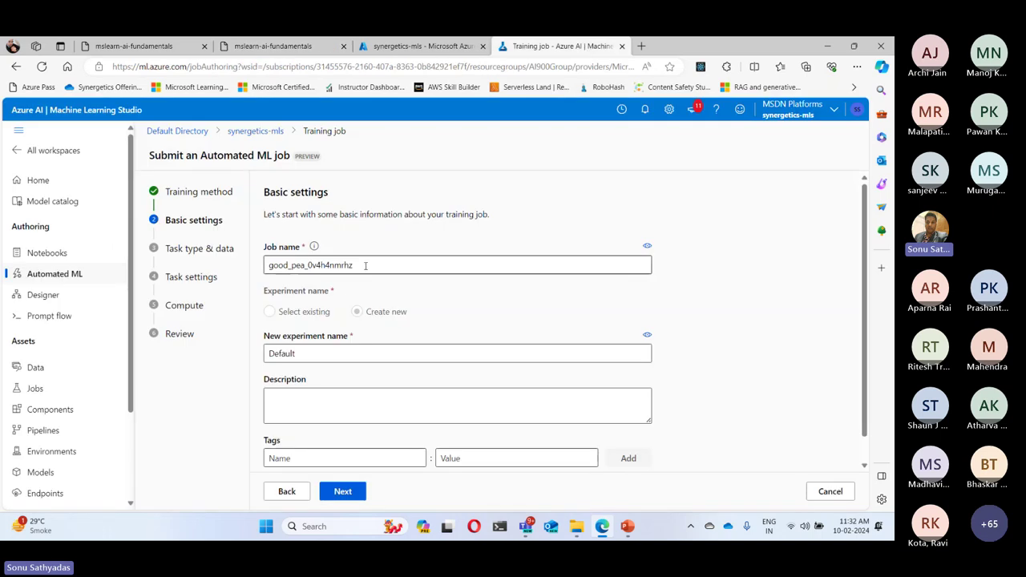
drag(366, 264, 265, 269)
key(ctrl+v)
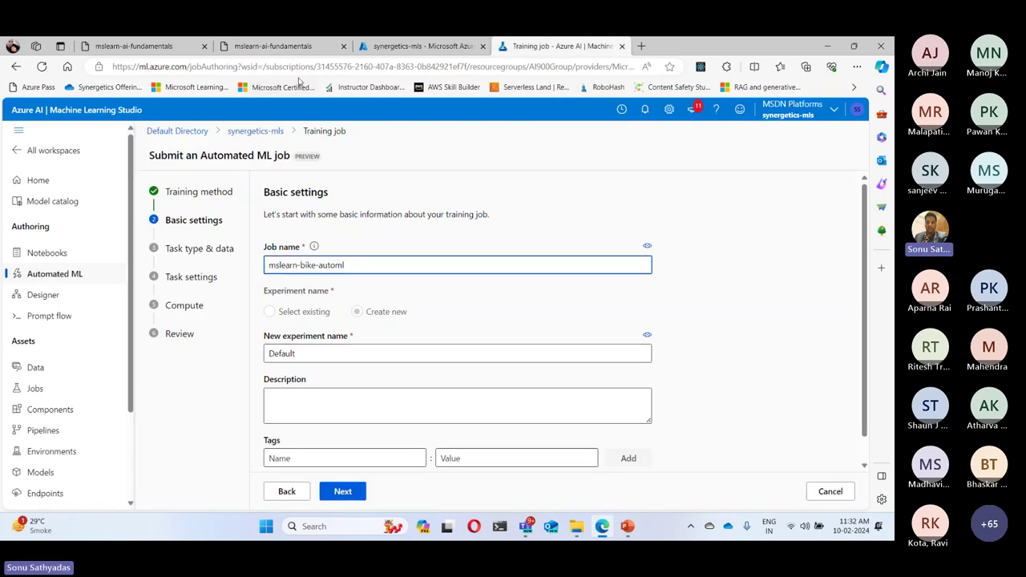
- Copy the experiment name from the lab page and set the job's new experiment name to mslearn-bike-rental
click(290, 51)
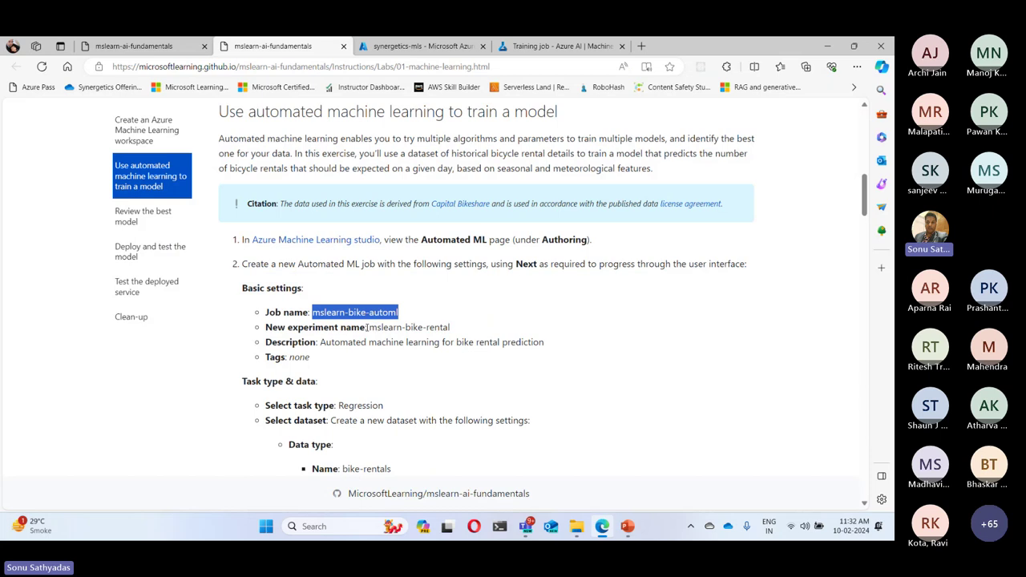
drag(370, 327, 458, 331)
key(ctrl+c)
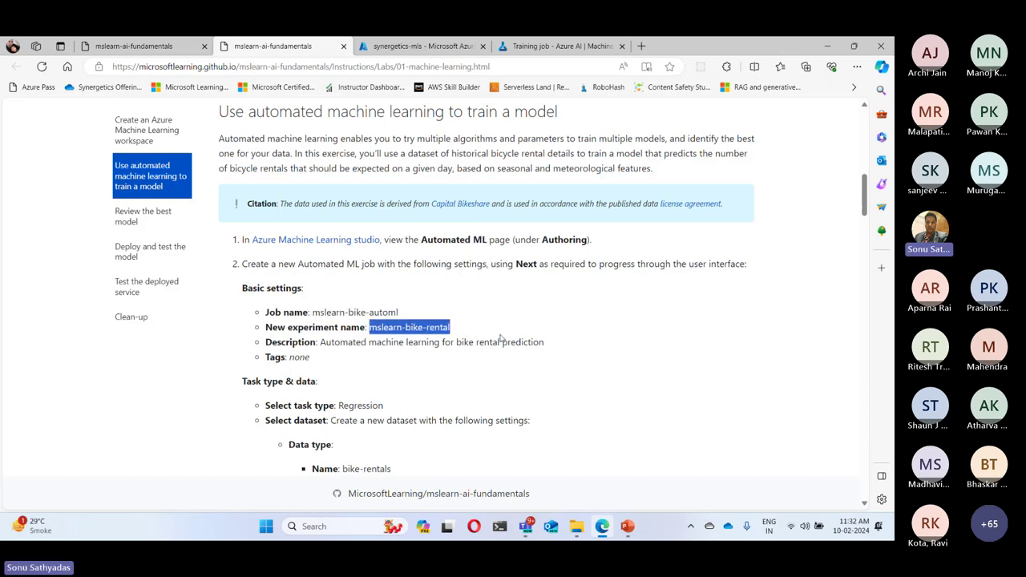
click(557, 45)
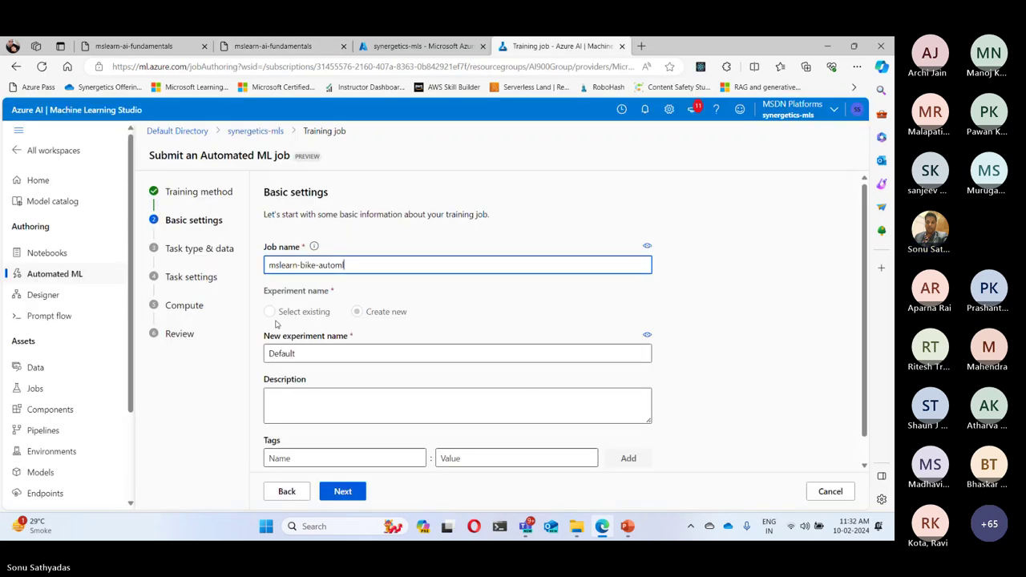
click(360, 314)
drag(316, 353, 230, 363)
key(ctrl+v)
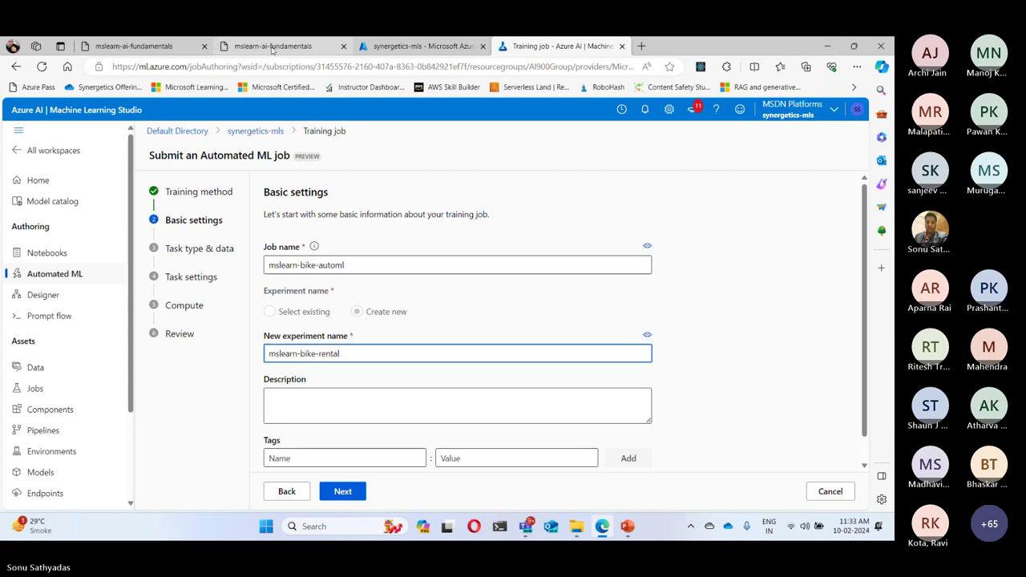
- Set the job description to the lab's text "Automated machine learning for bike rental prediction" and continue to the task type and data settings
click(271, 48)
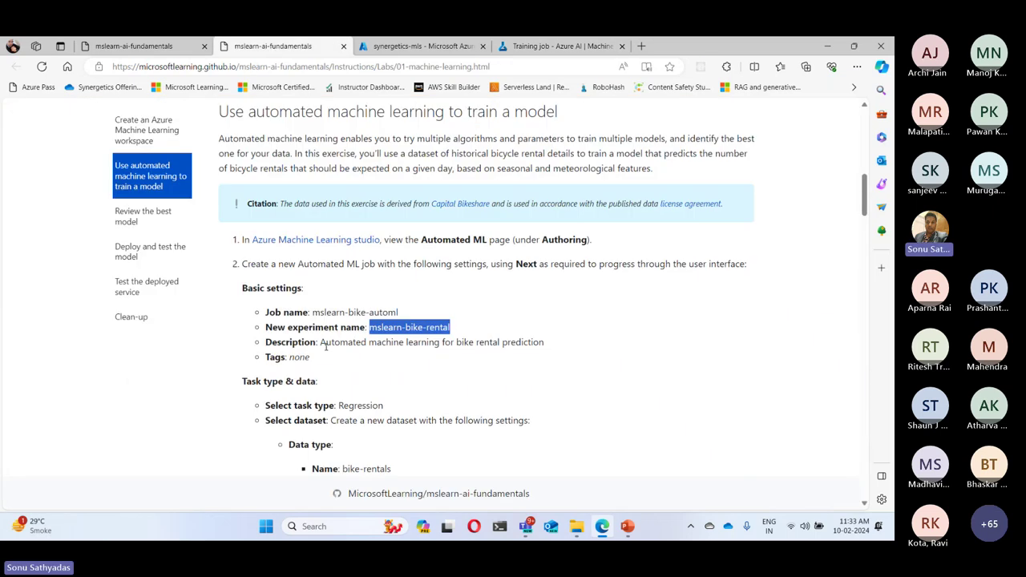
drag(321, 342, 563, 343)
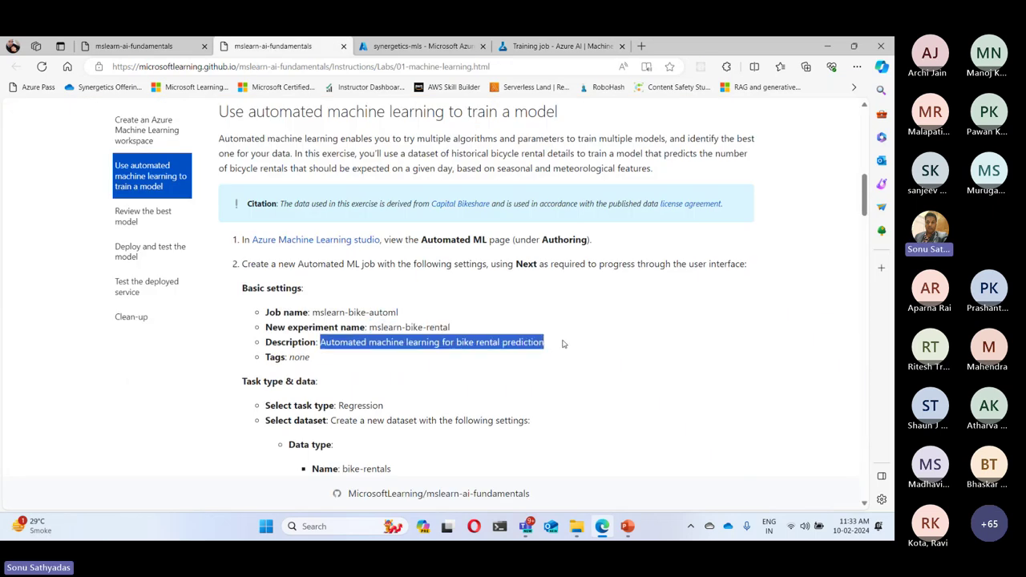
click(590, 48)
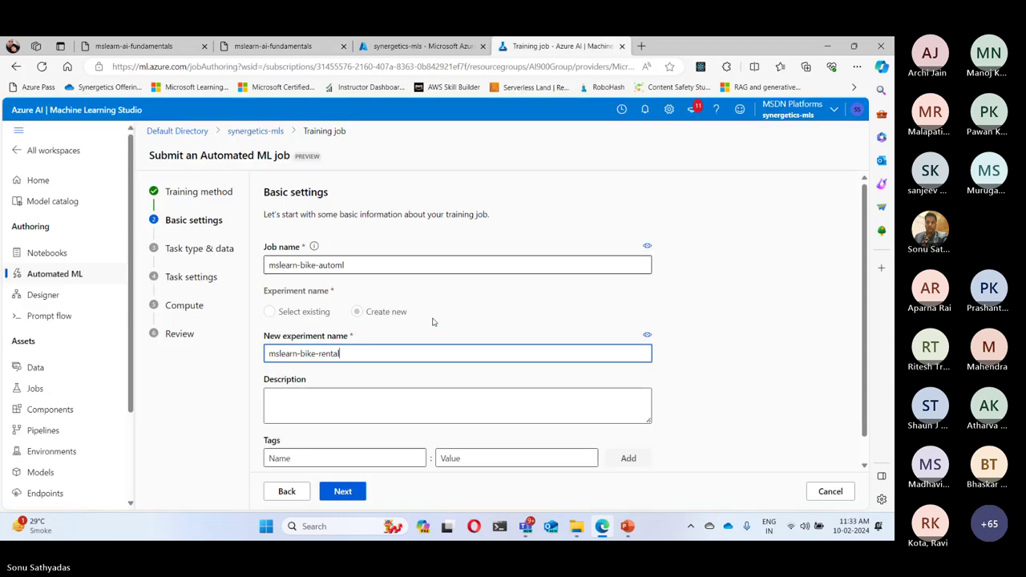
click(304, 405)
key(ctrl+v)
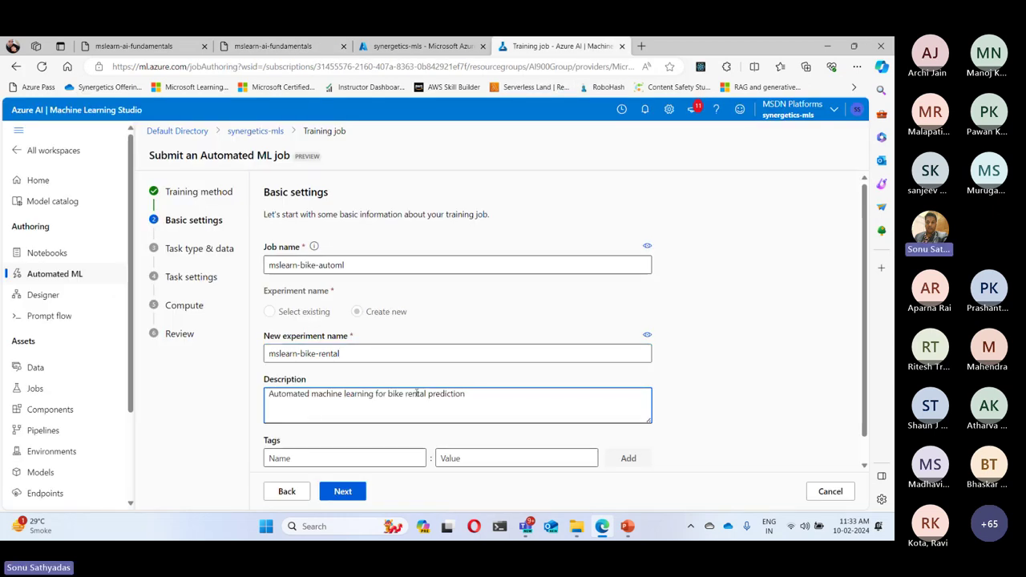
scroll(414, 400, down, 1)
click(346, 493)
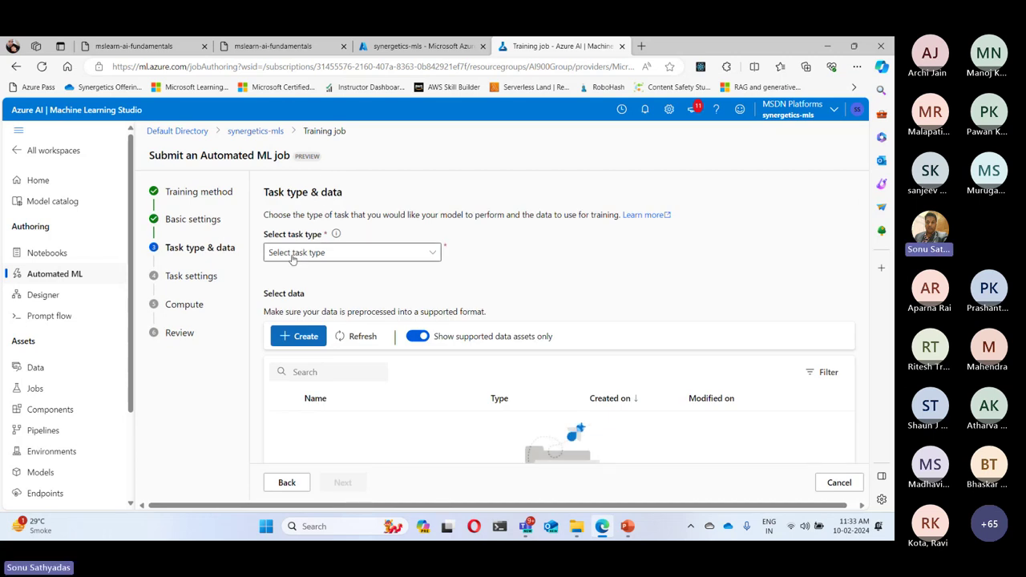
- Look up the required task type in the lab instructions and set the job's task type to Regression
click(288, 46)
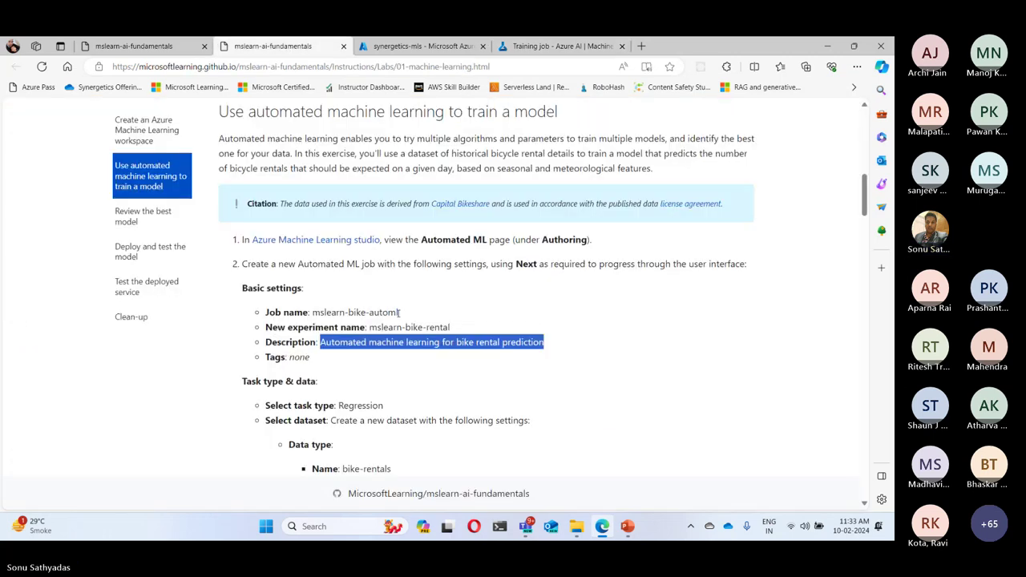
scroll(280, 200, down, 2)
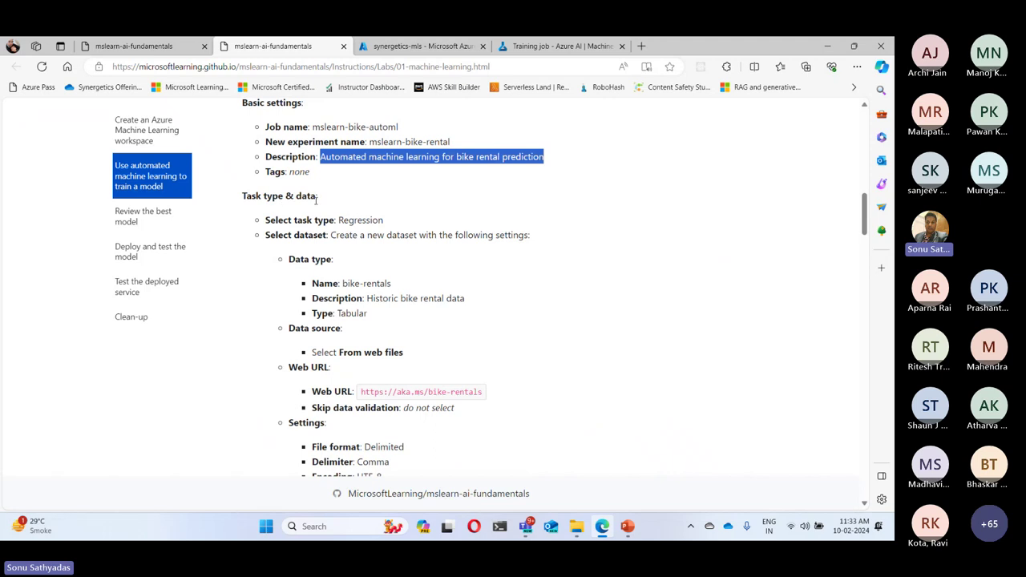
double_click(360, 219)
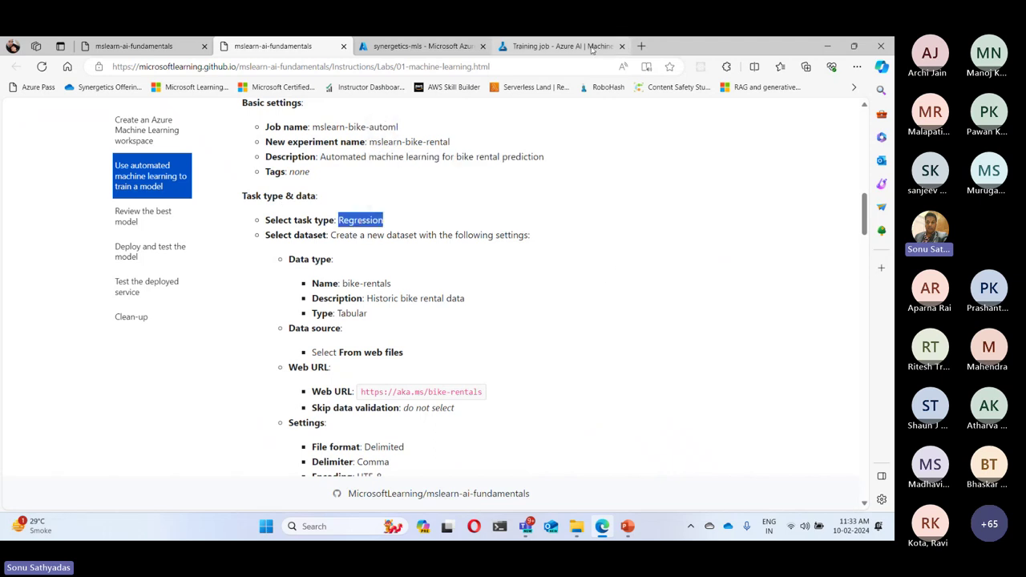
click(561, 45)
click(341, 258)
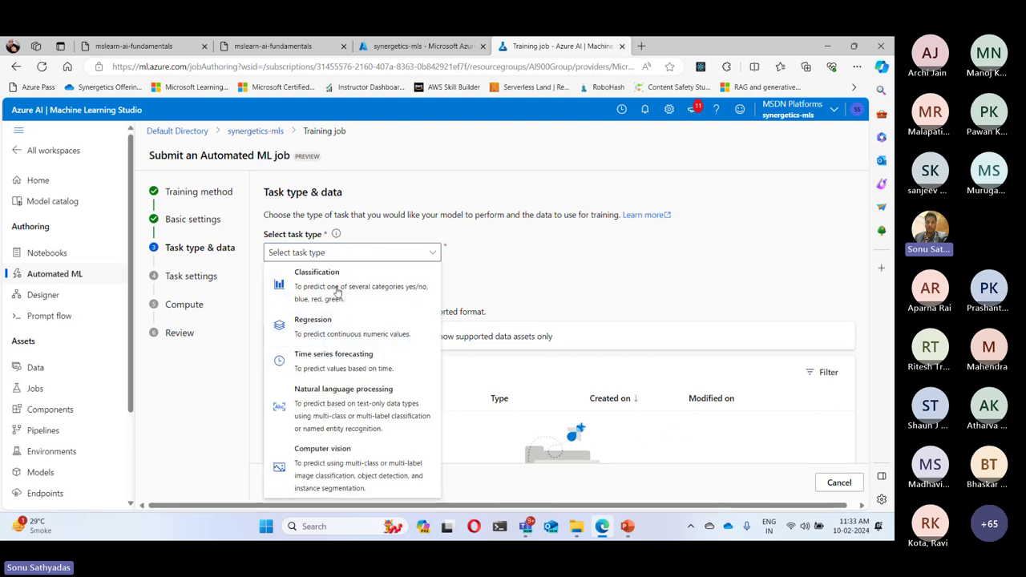
click(331, 329)
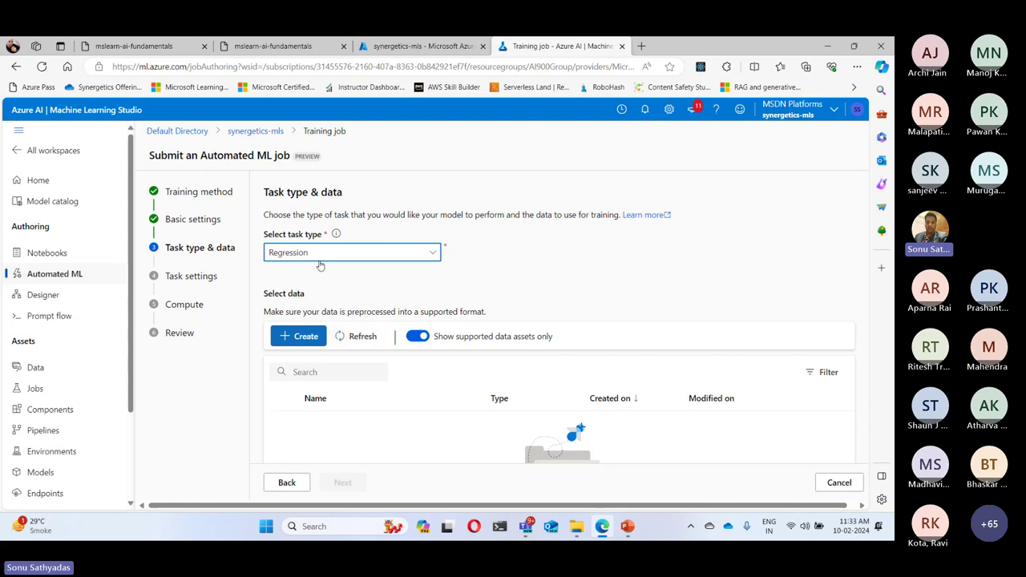
- Copy the dataset name from the lab page and start a new data asset named bike-rentals
click(272, 46)
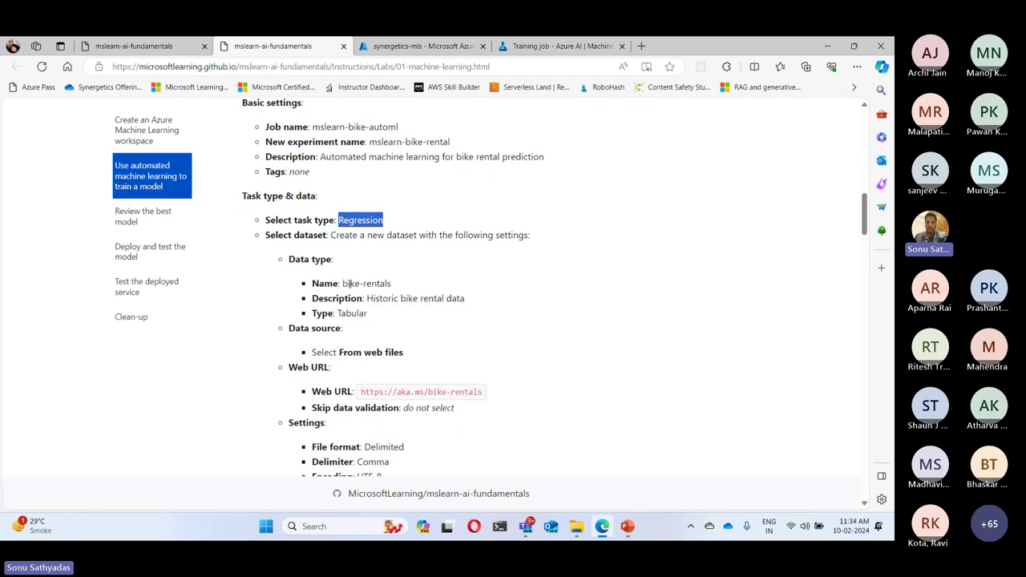
drag(343, 283, 403, 284)
key(ctrl+c)
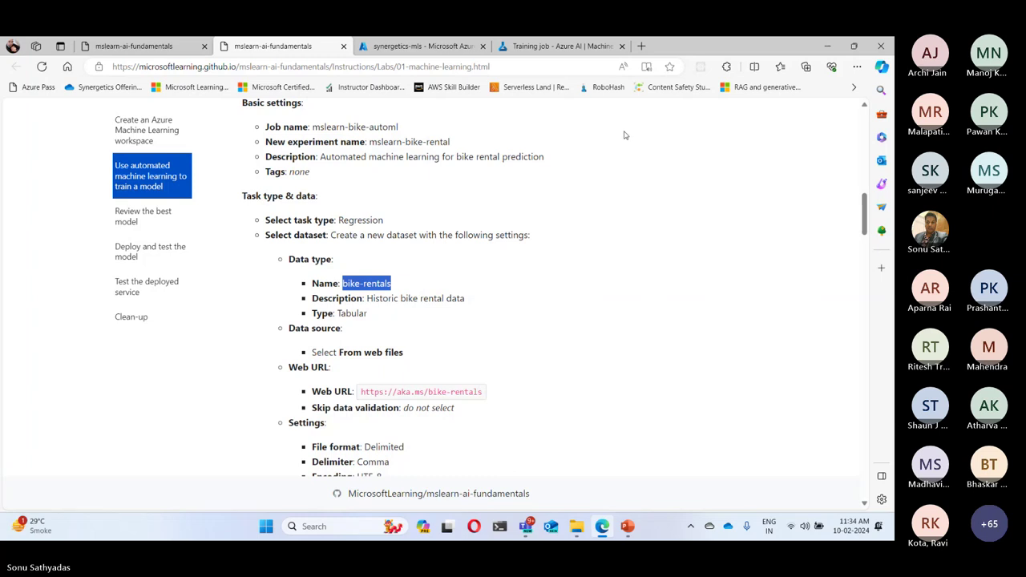
click(579, 51)
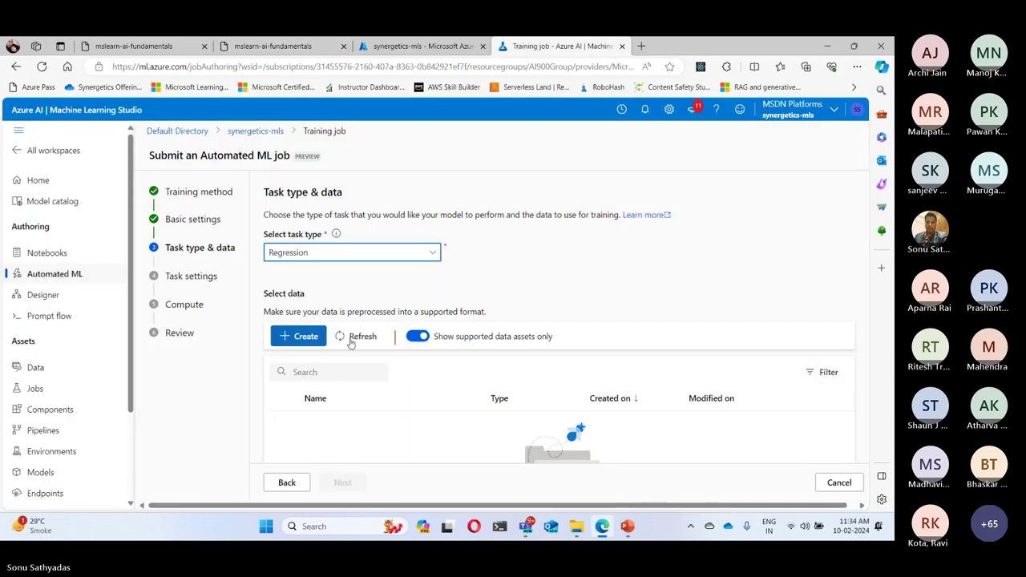
click(308, 337)
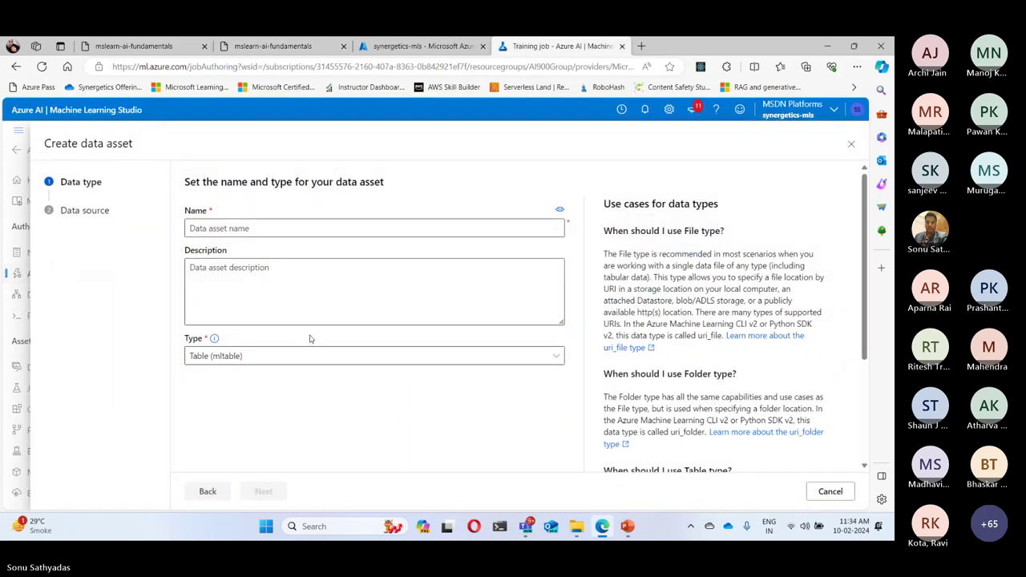
click(265, 231)
key(ctrl+v)
- Set the data asset's description to the lab's text "Historic bike rental data"
click(265, 263)
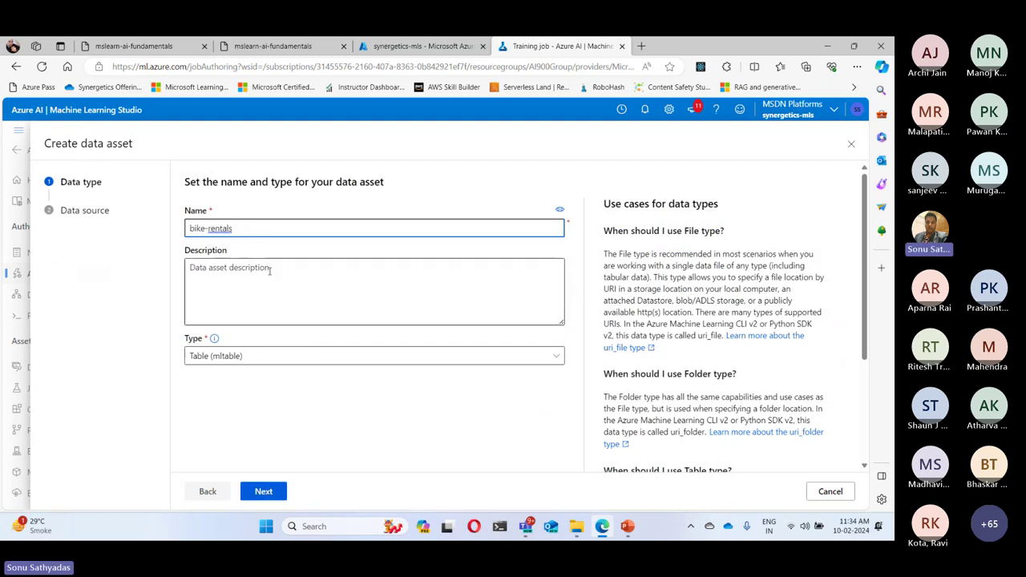
click(291, 48)
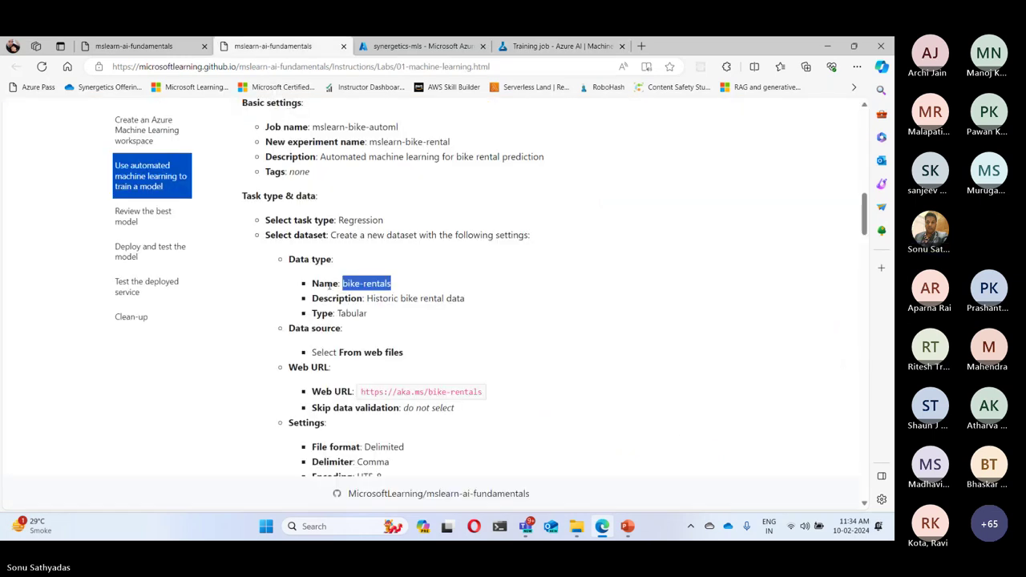
drag(366, 298, 465, 298)
key(ctrl+c)
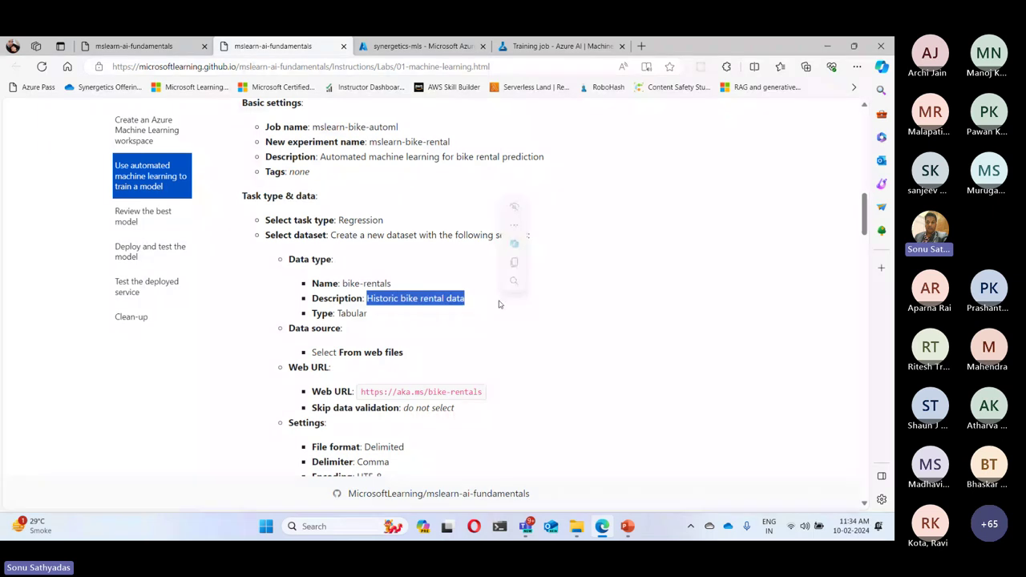
click(577, 46)
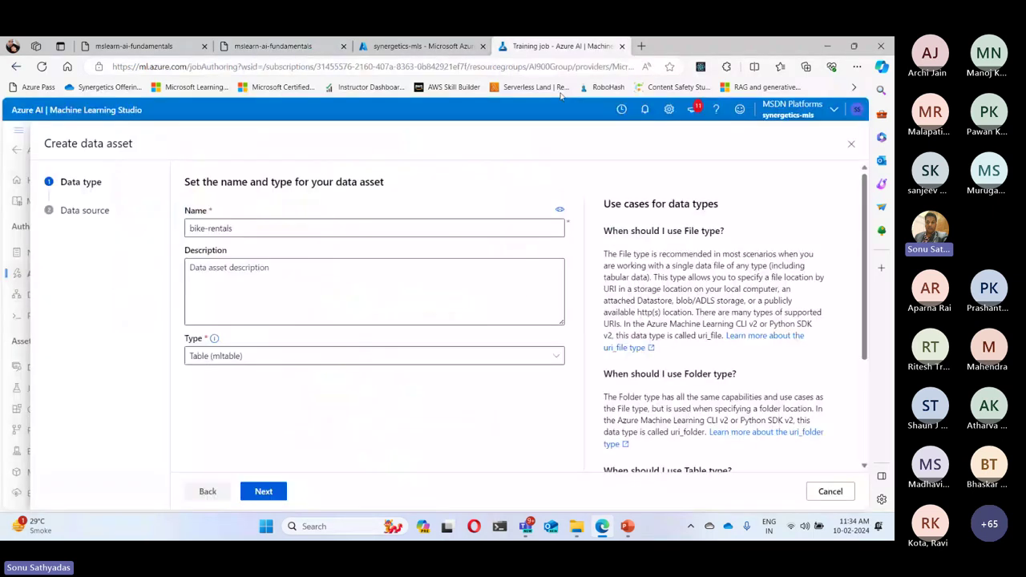
click(306, 281)
key(ctrl+v)
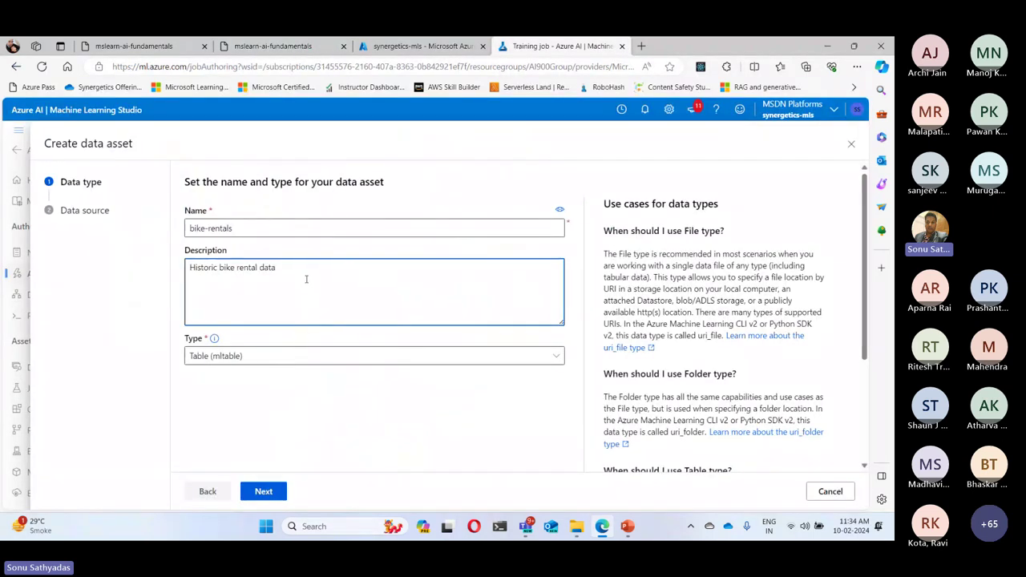
- Look up the dataset type in the lab, set the data asset's type to Tabular and continue to the data source
click(269, 49)
double_click(351, 313)
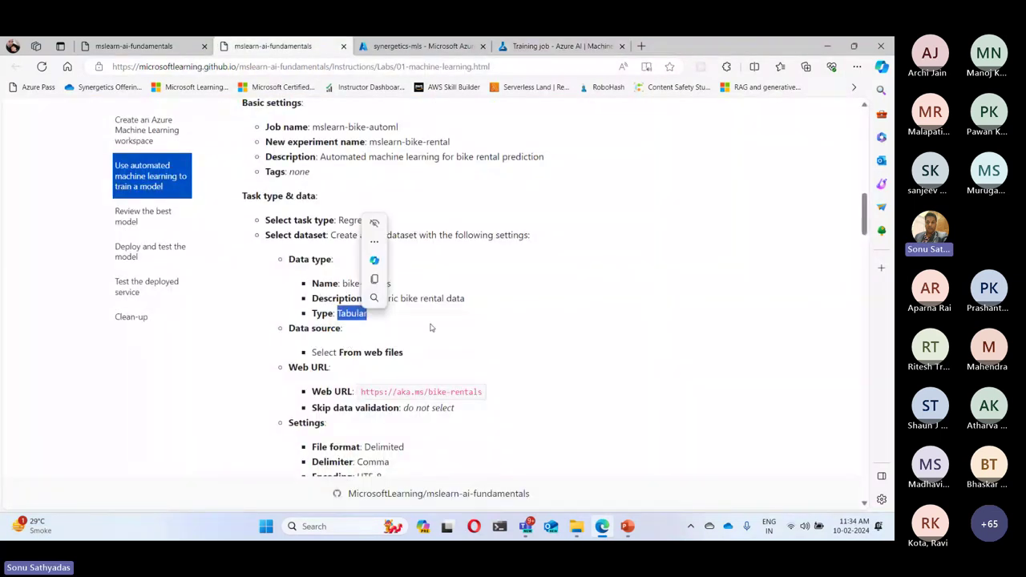
click(561, 46)
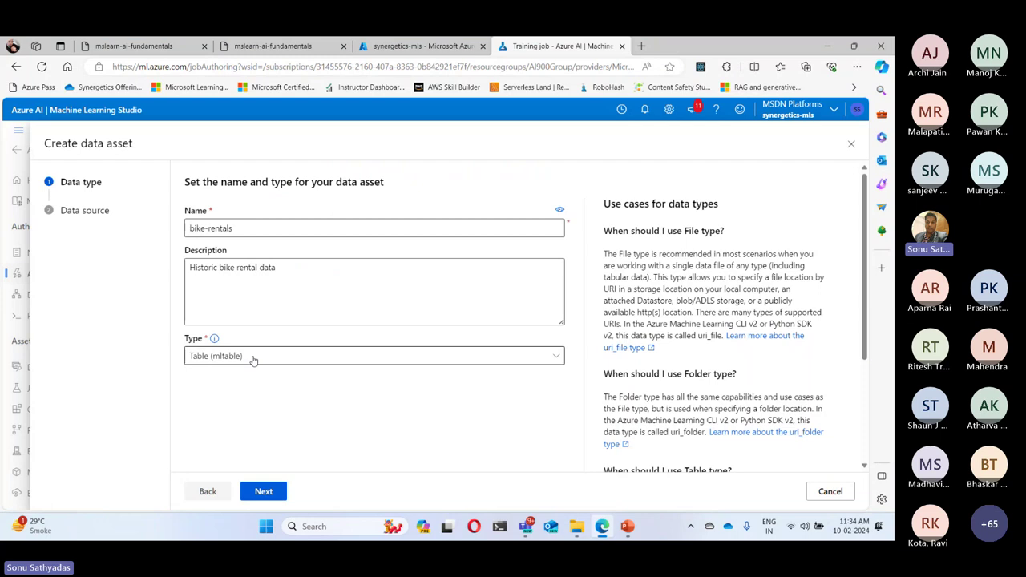
click(210, 359)
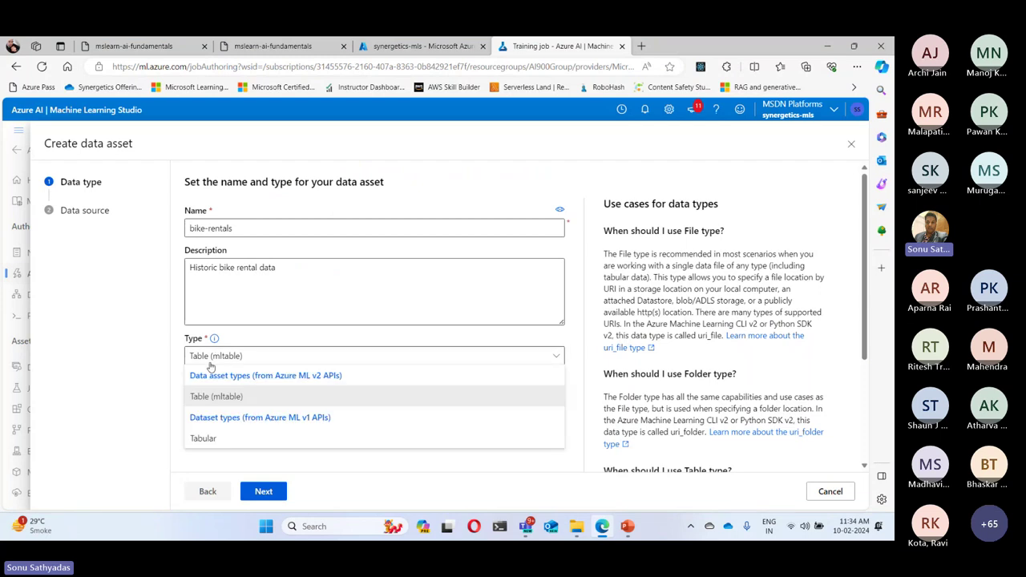
click(207, 440)
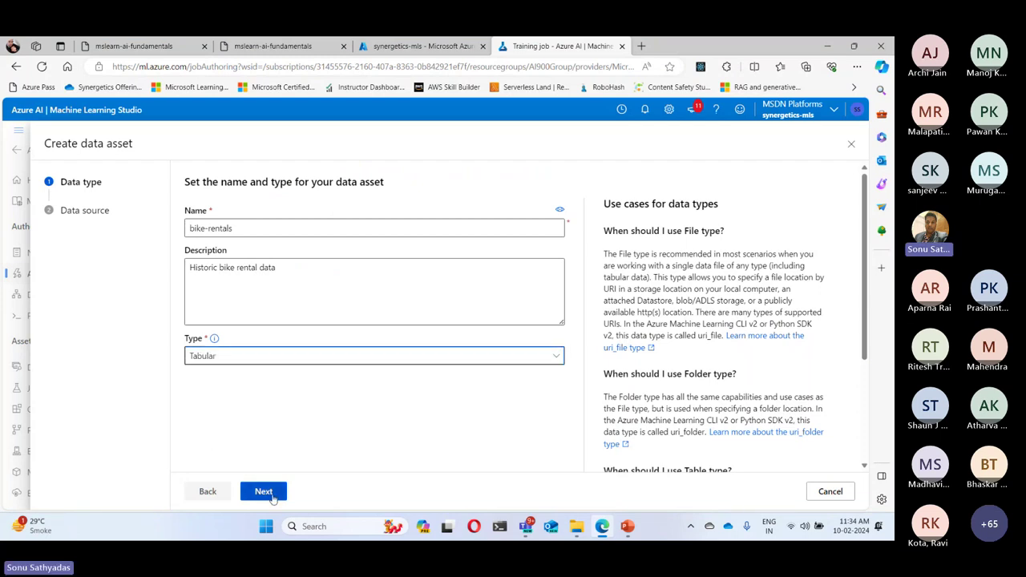
click(272, 496)
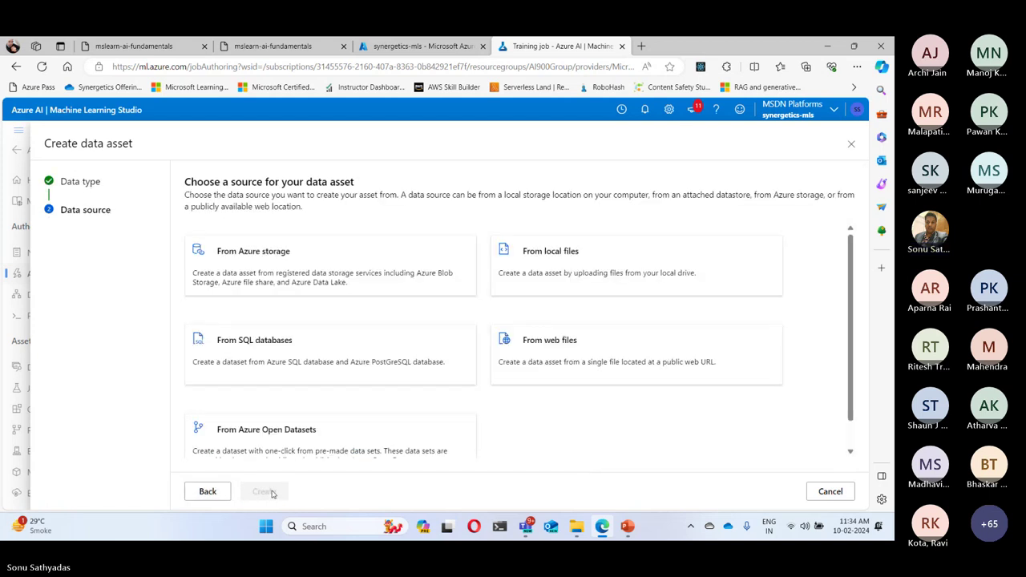
- Check the lab's data source instruction, choose From web files as the source and continue to the web URL
click(309, 52)
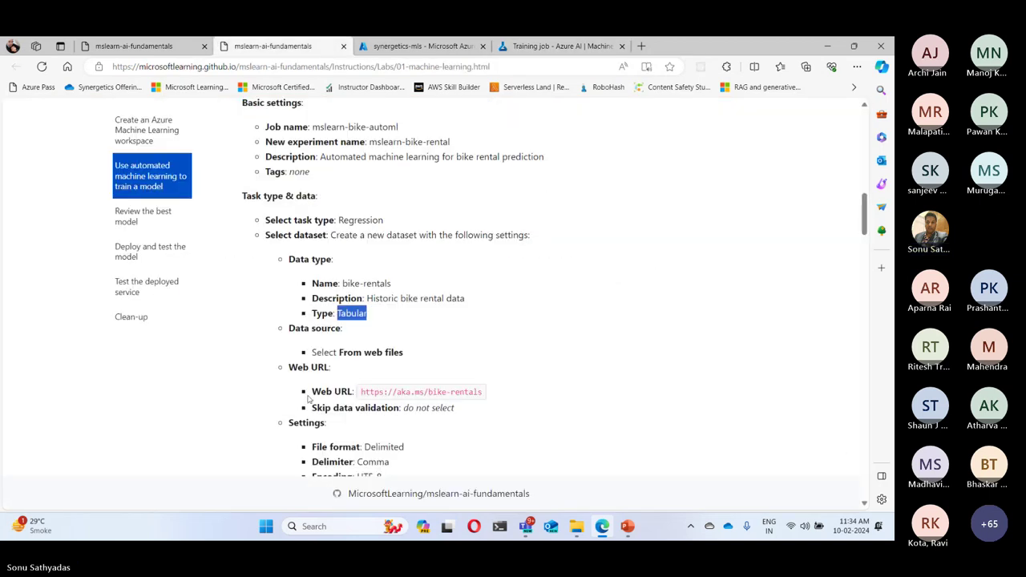
drag(339, 352, 407, 355)
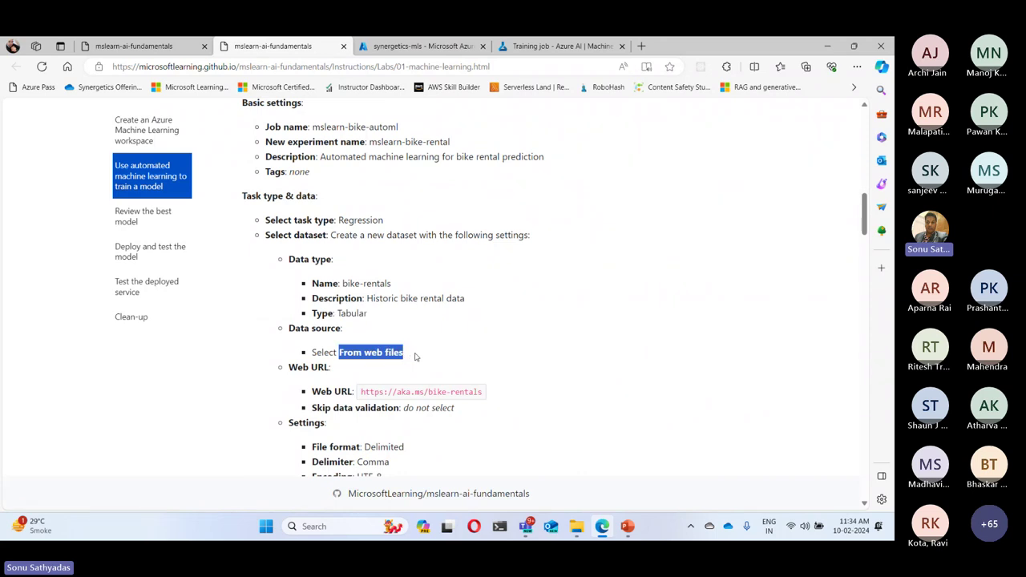
click(561, 45)
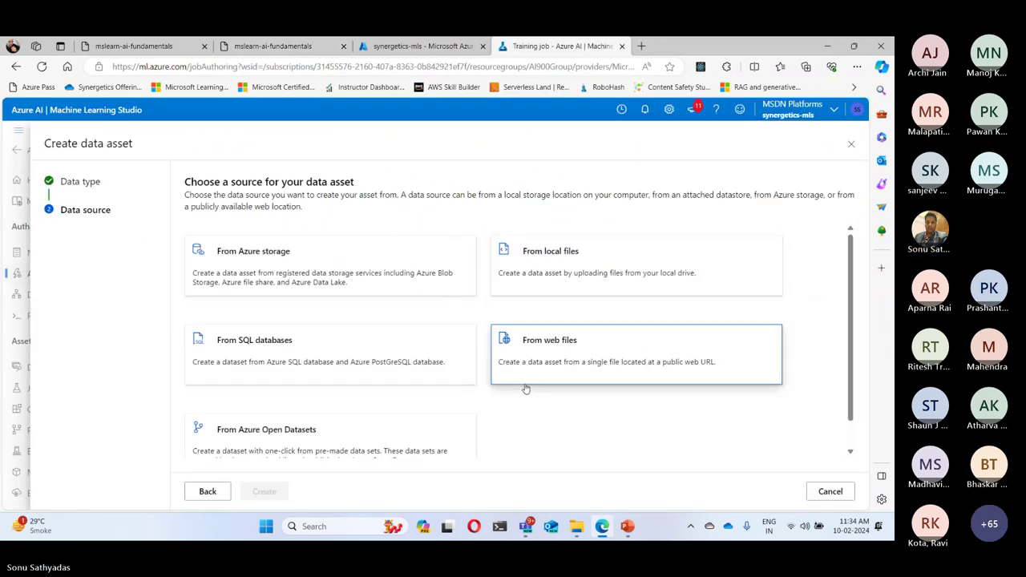
click(574, 352)
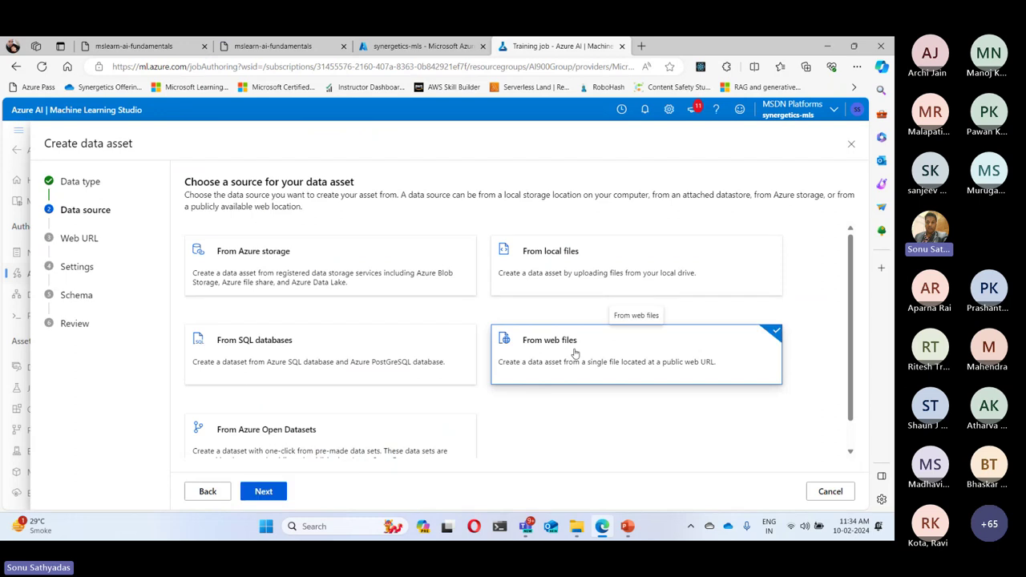
click(272, 492)
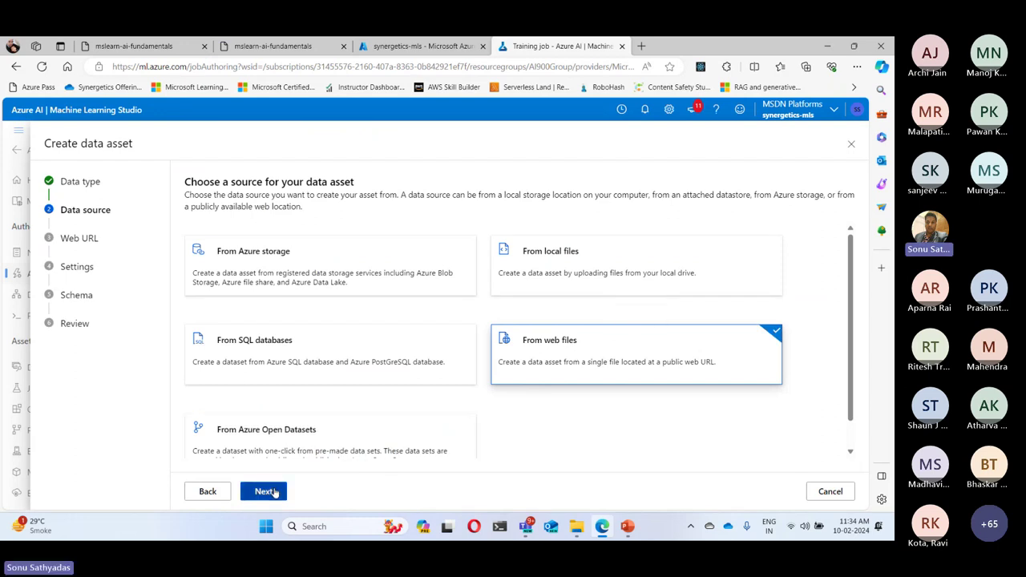
click(261, 249)
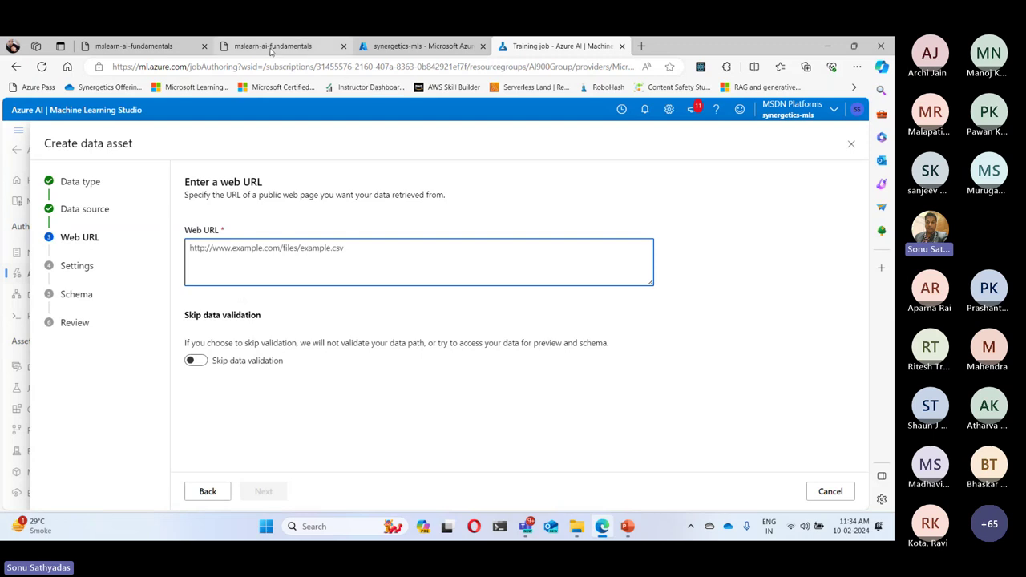
click(298, 44)
drag(363, 390, 485, 392)
key(ctrl+c)
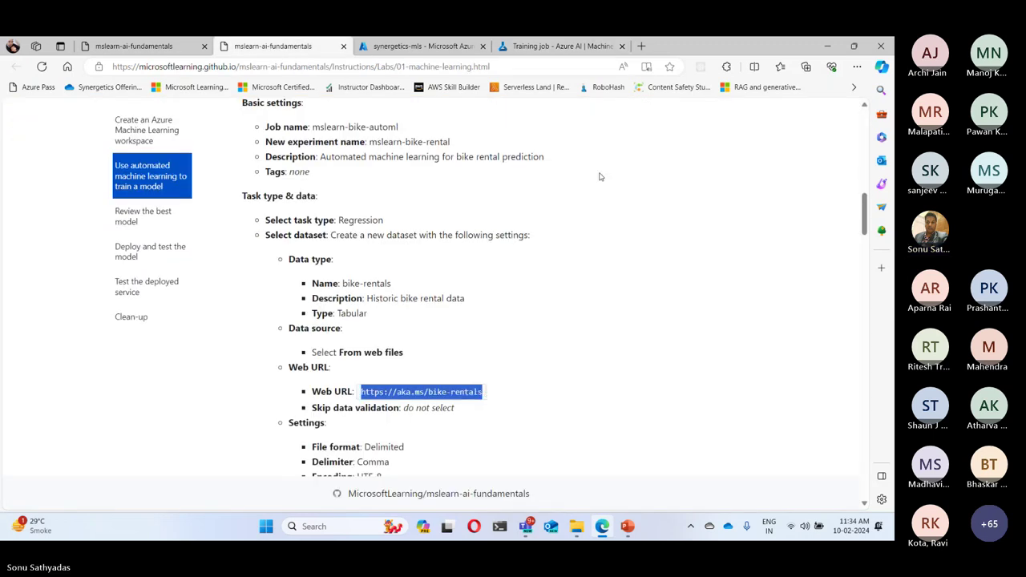
click(561, 46)
click(345, 258)
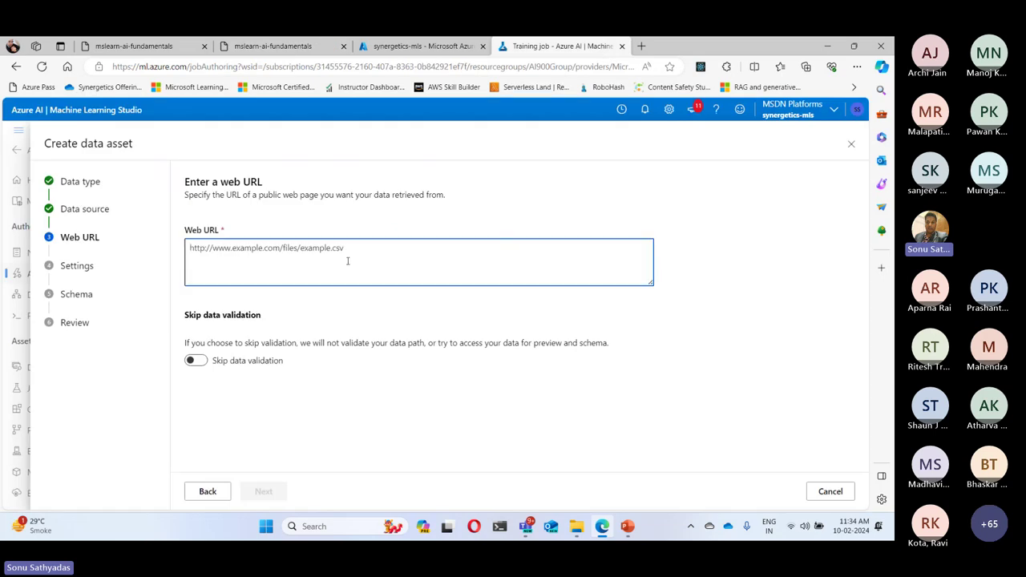
key(ctrl+v)
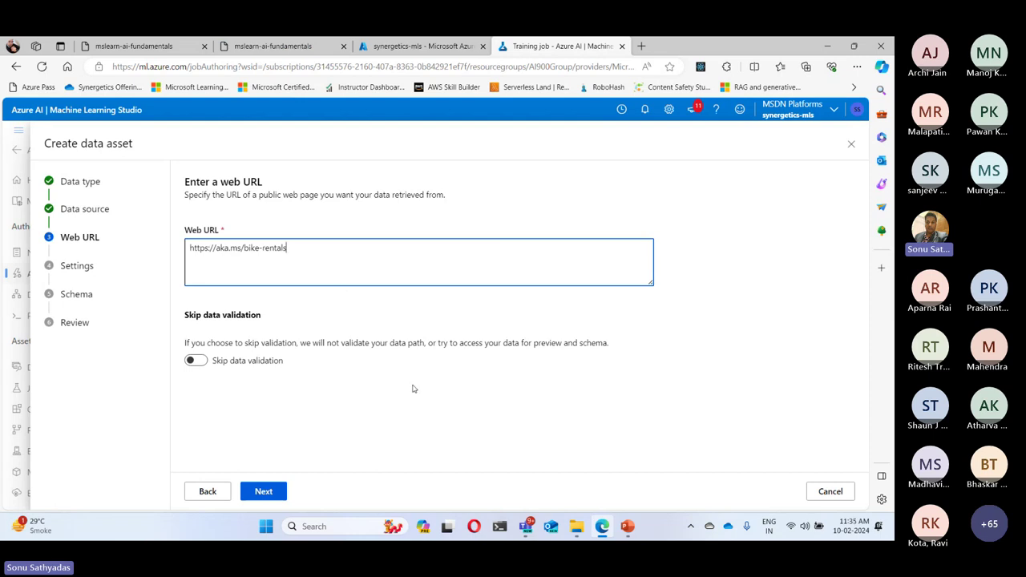
- Check the lab's instruction on skipping data validation and continue from the web URL to the data asset's parsing settings
click(290, 50)
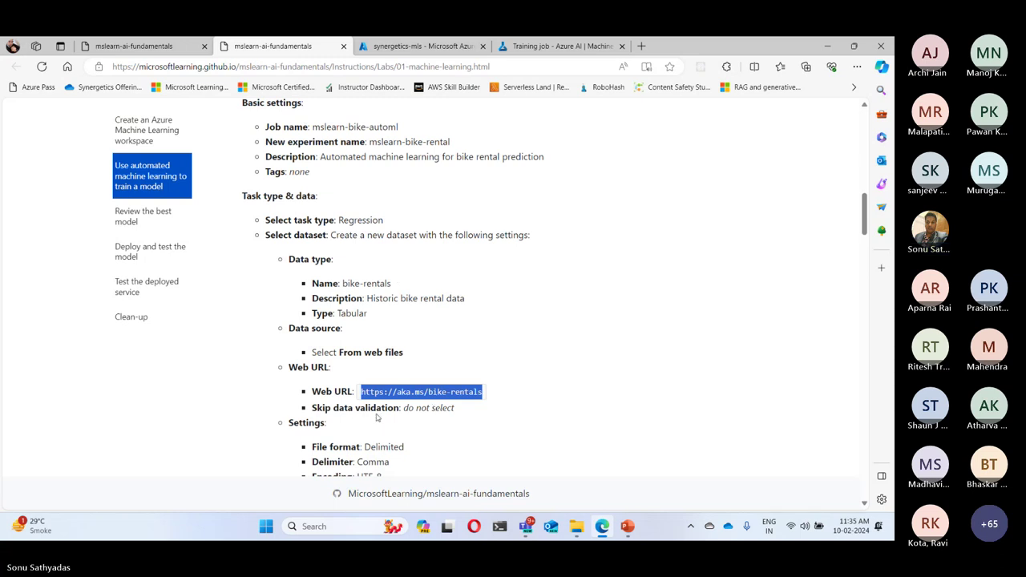
scroll(377, 417, down, 3)
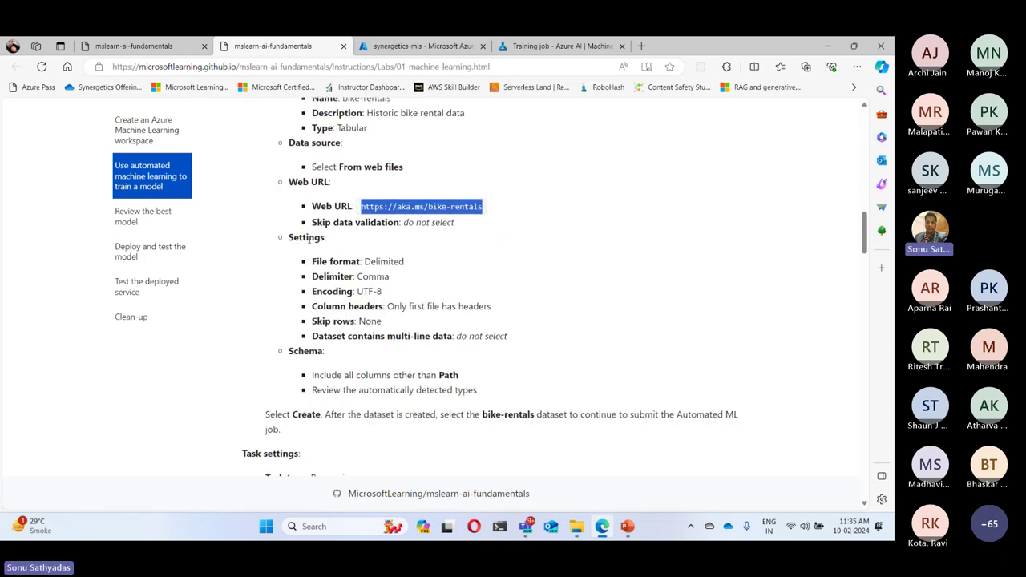
click(561, 46)
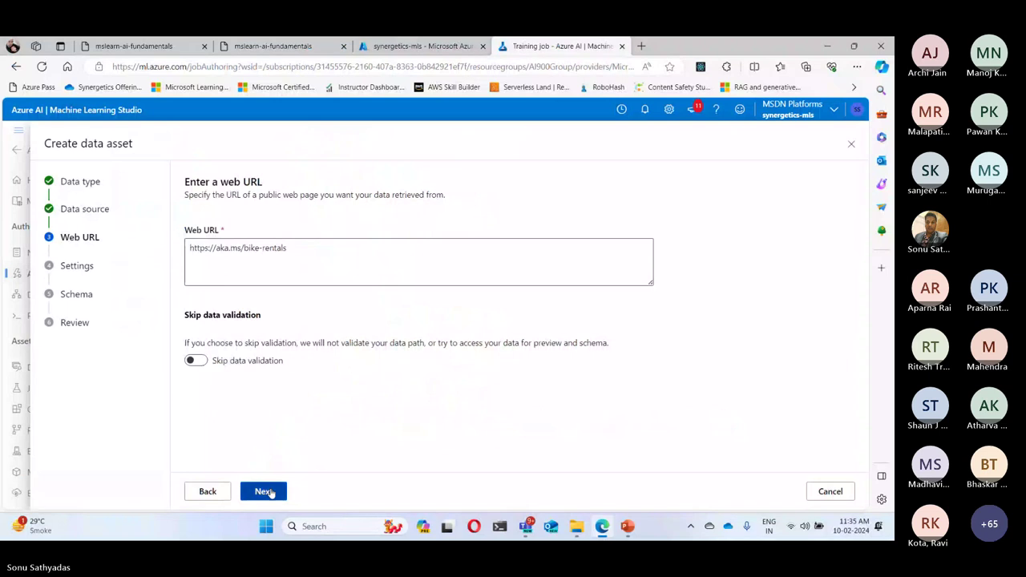
click(264, 491)
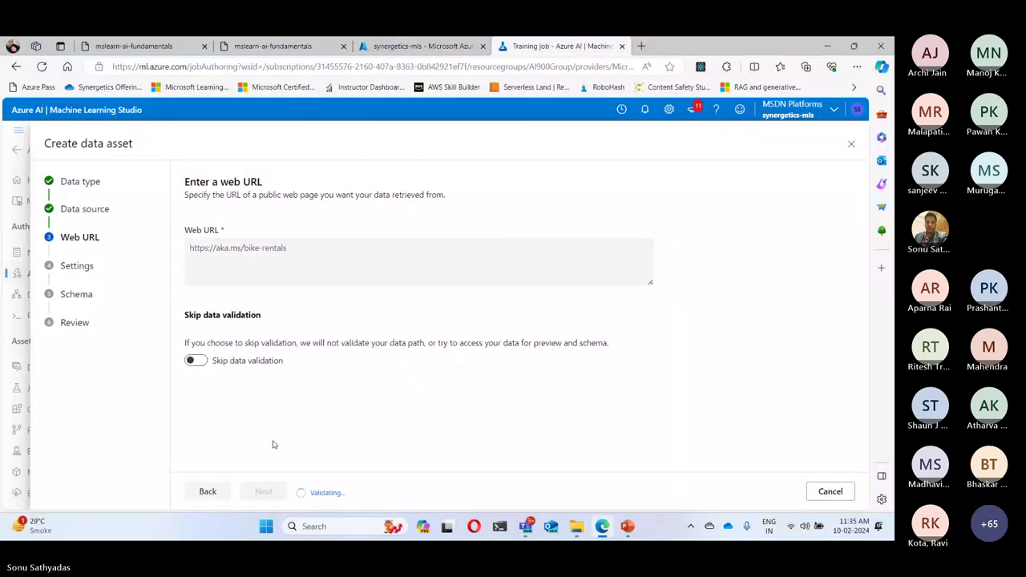
- Compare the parsing settings with the lab instructions and set the column headers to Only first file has headers
click(274, 49)
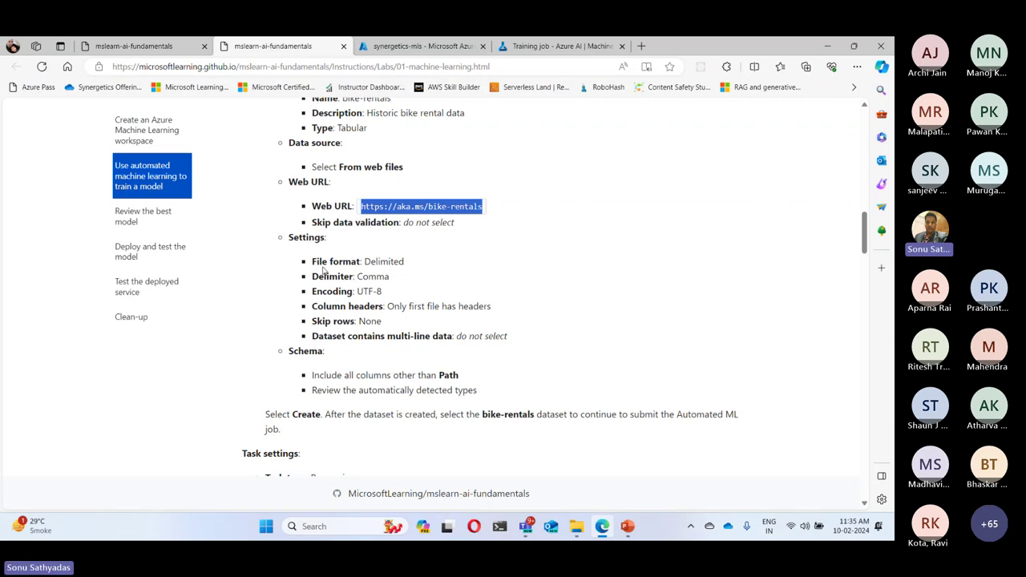
double_click(385, 262)
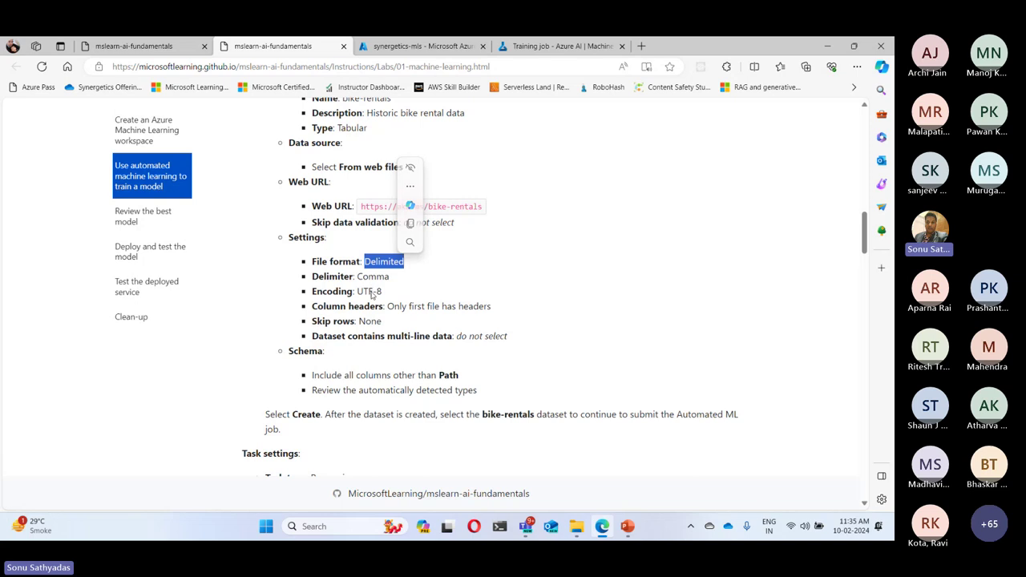
click(563, 46)
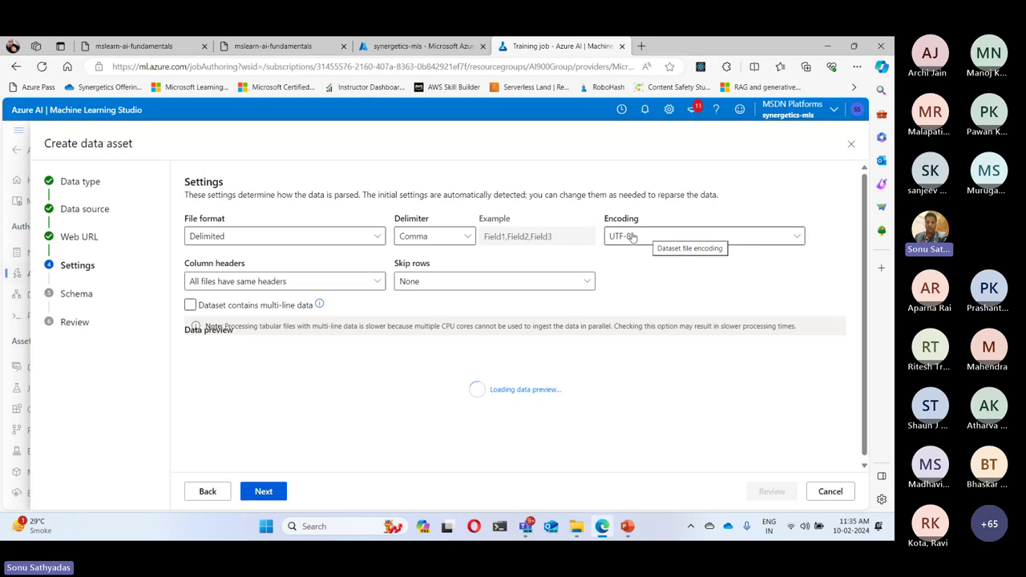
click(272, 45)
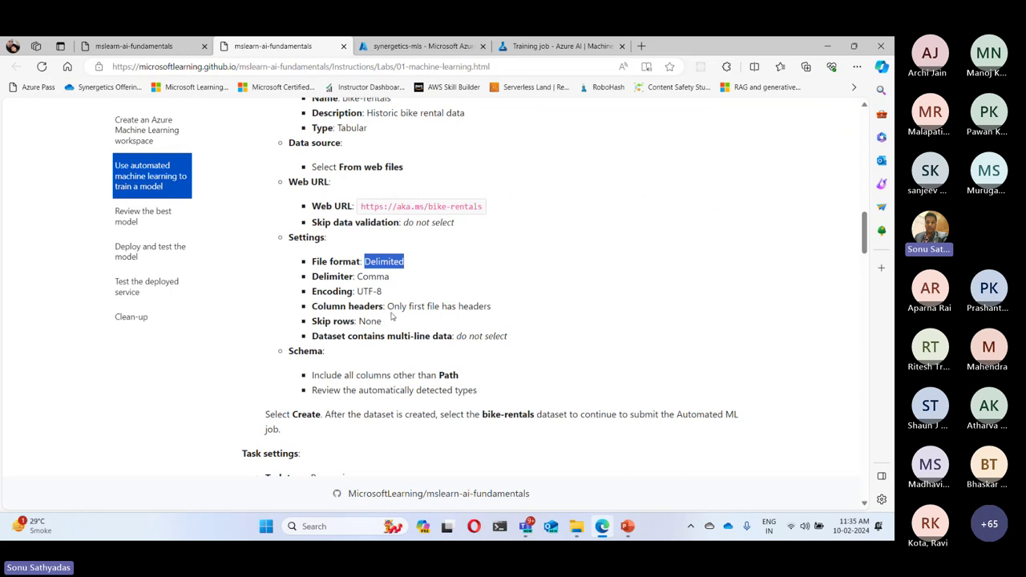
drag(388, 306, 496, 306)
click(516, 207)
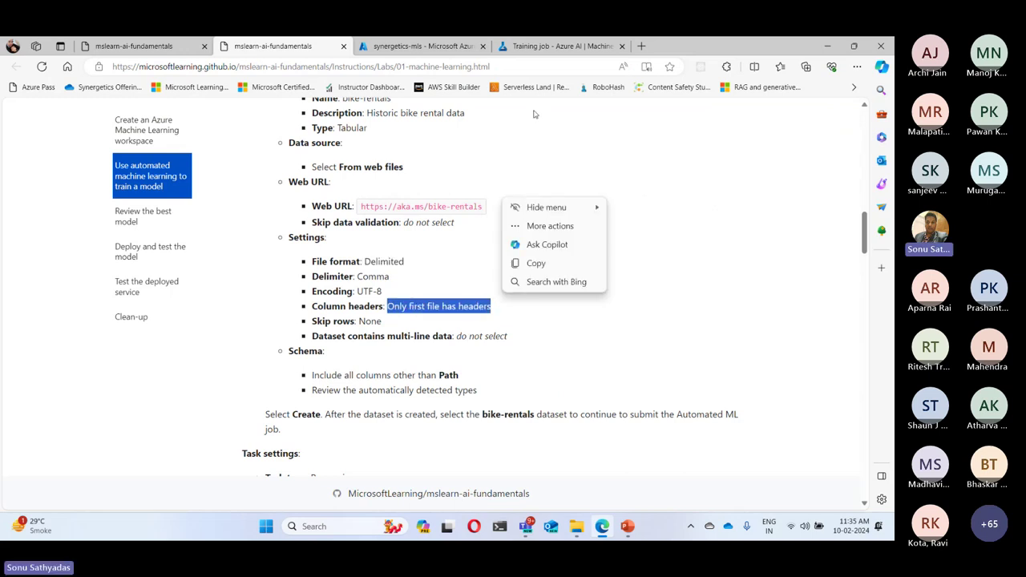
click(561, 46)
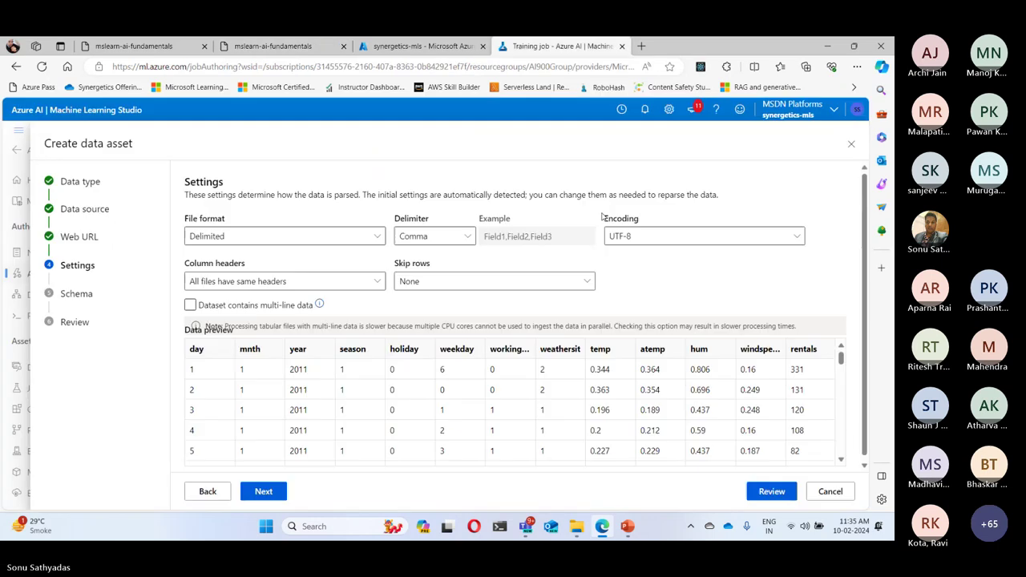
click(248, 282)
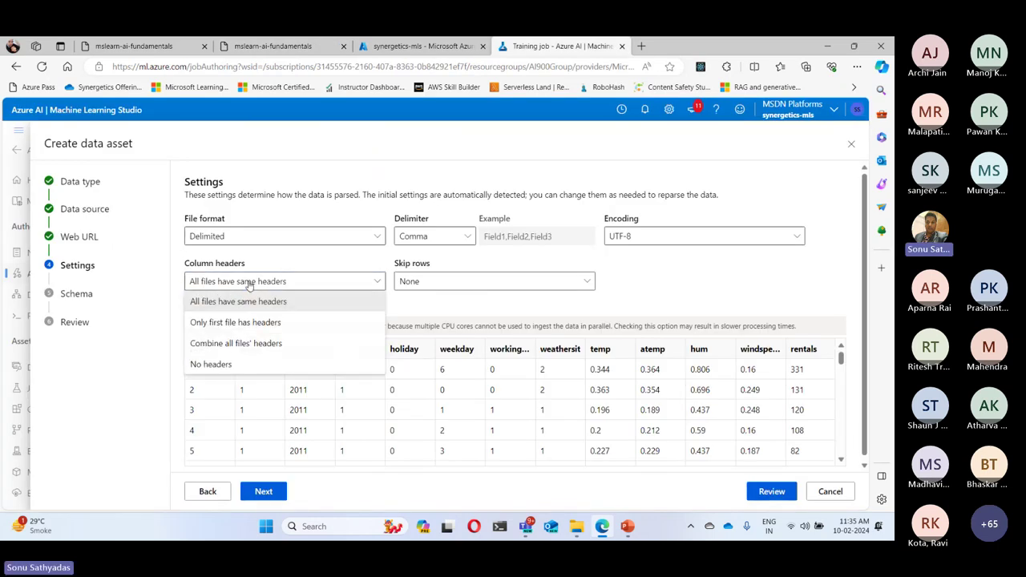
click(231, 323)
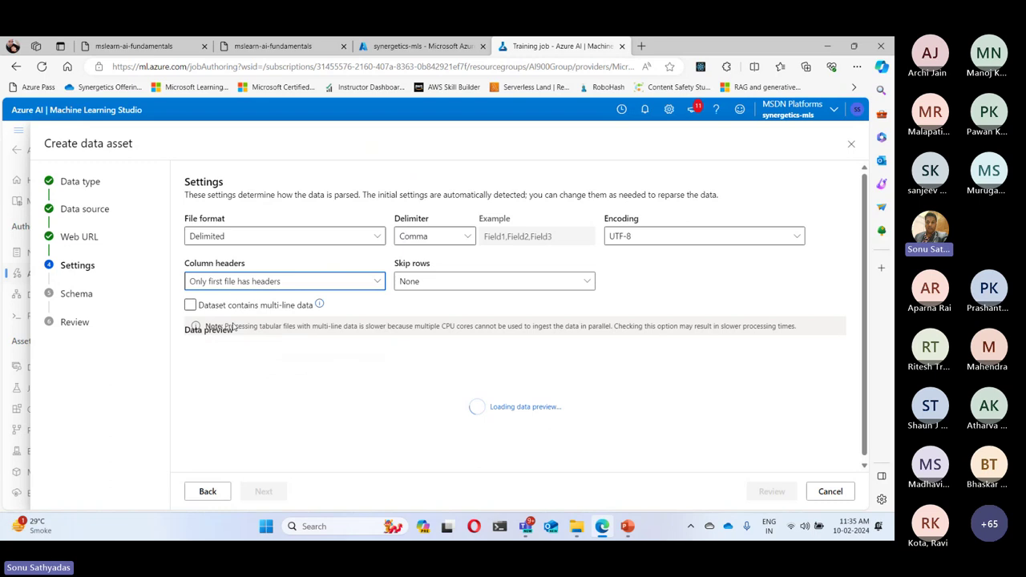
- Check the skip rows and multi-line data settings against the lab instructions and examine the rows in the data preview
click(281, 46)
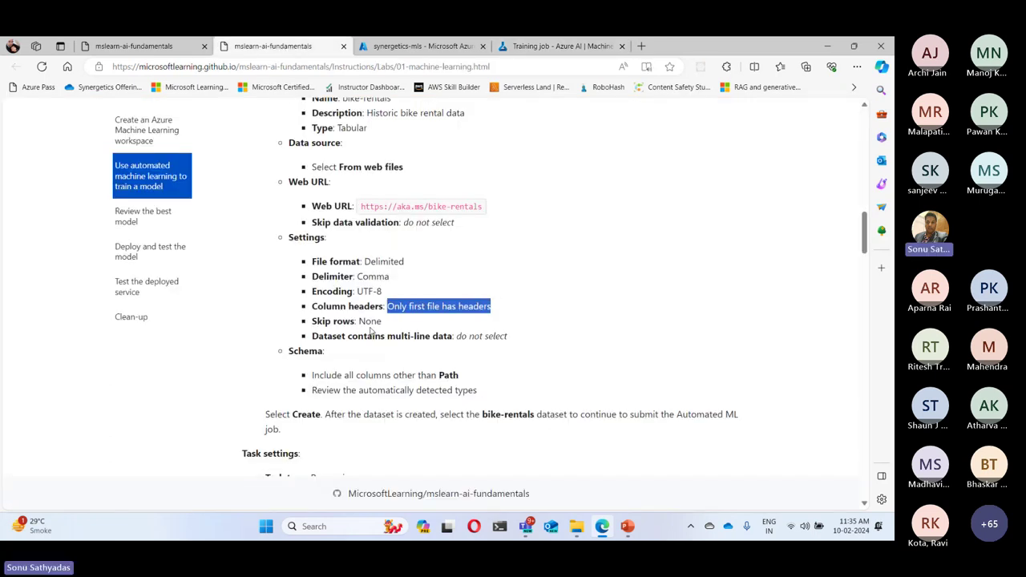
click(577, 46)
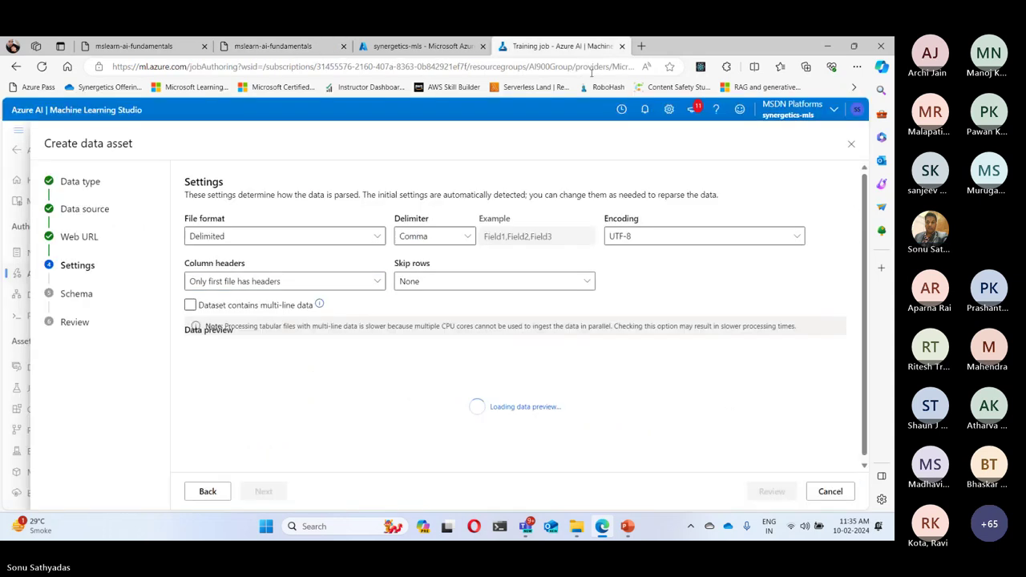
click(277, 48)
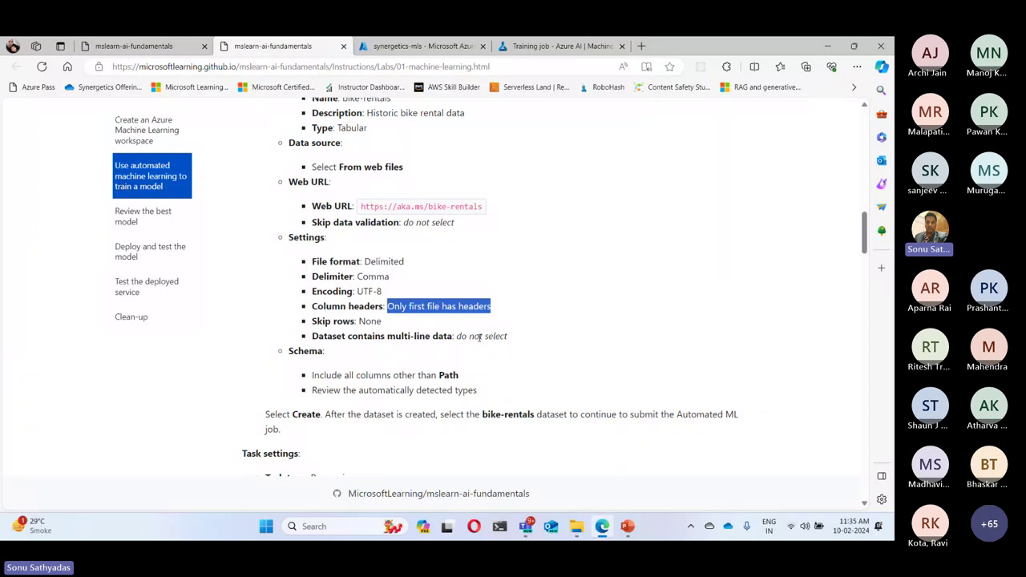
click(560, 46)
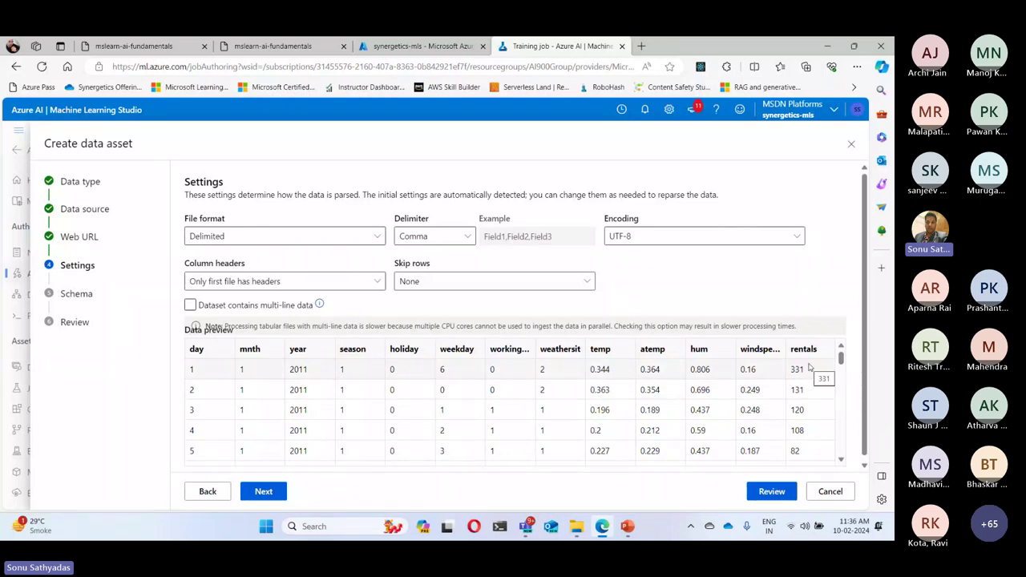
scroll(811, 401, down, 5)
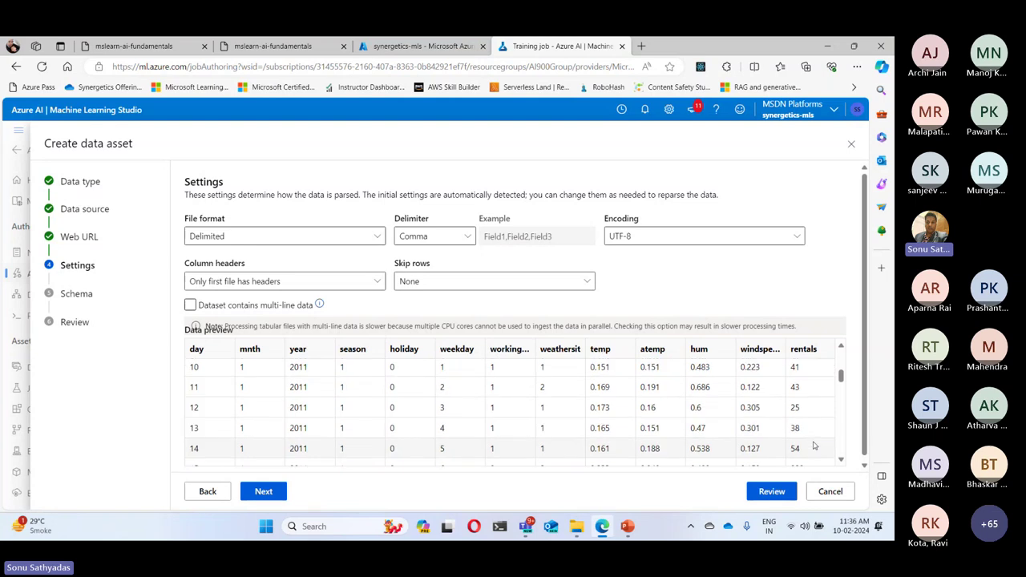
scroll(814, 436, up, 5)
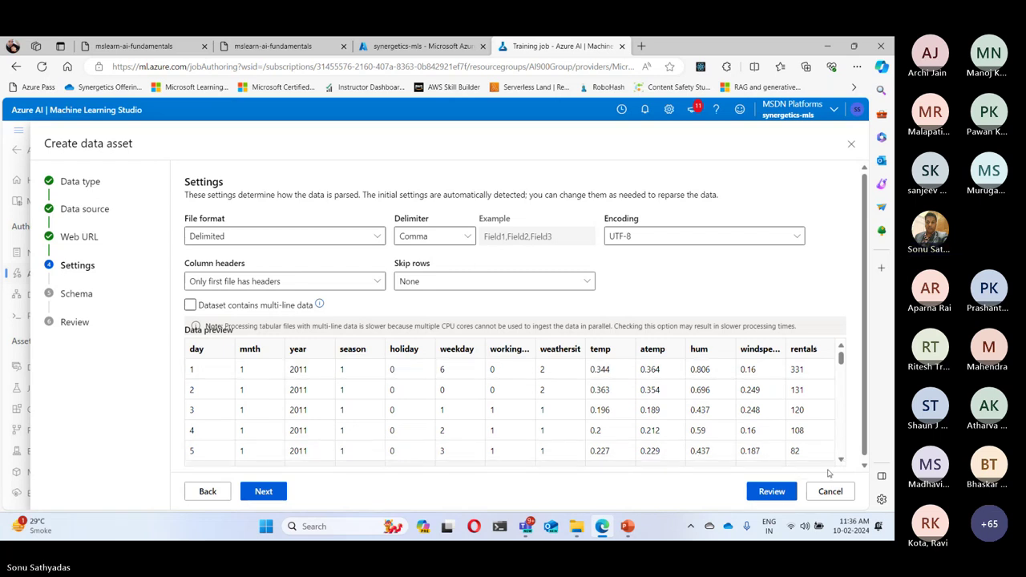
scroll(753, 453, down, 1)
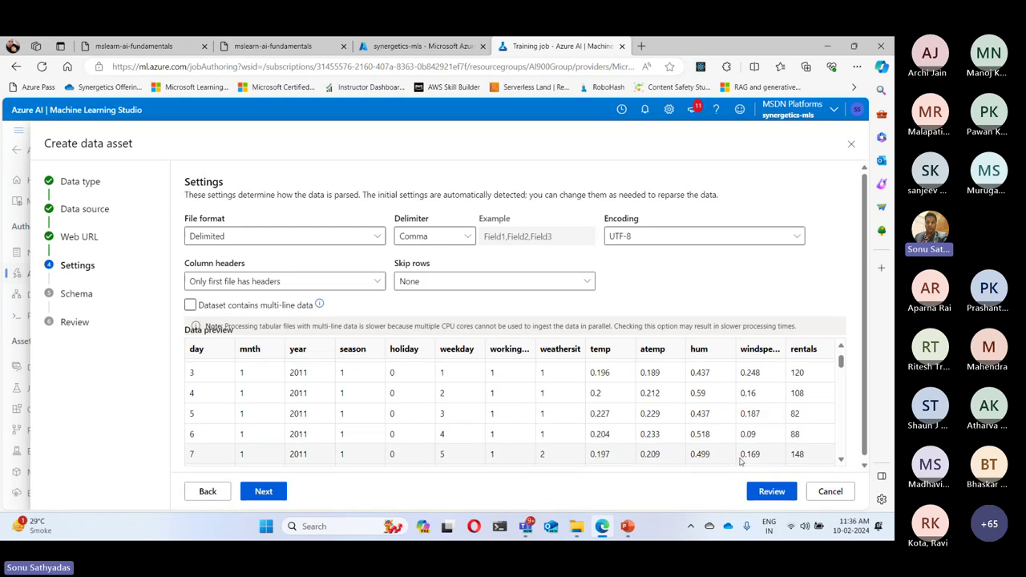
- Check the lab's instruction on which schema columns to include and continue from the parsing settings to the data asset's schema
click(273, 45)
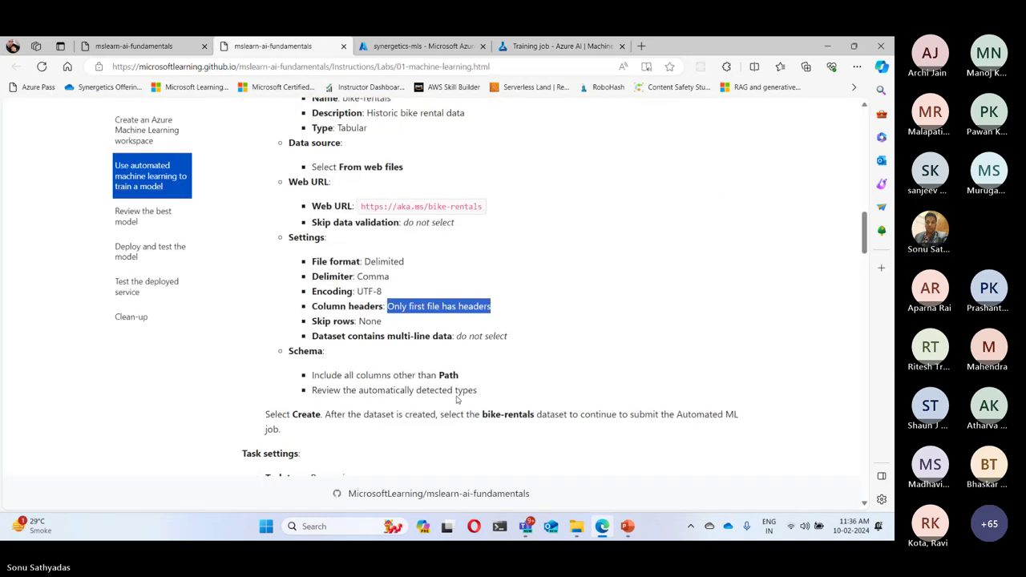
double_click(305, 351)
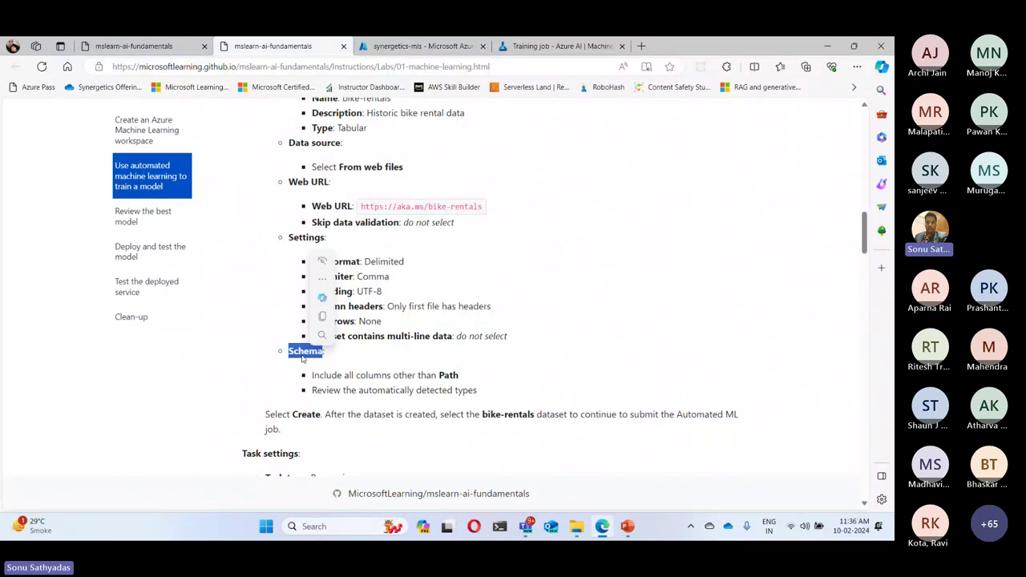
click(360, 380)
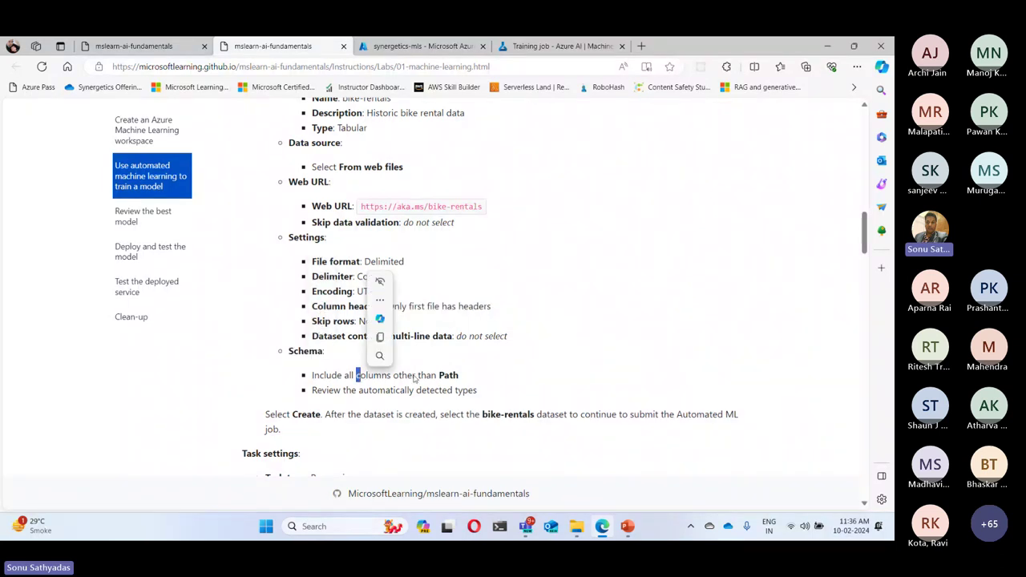
click(557, 45)
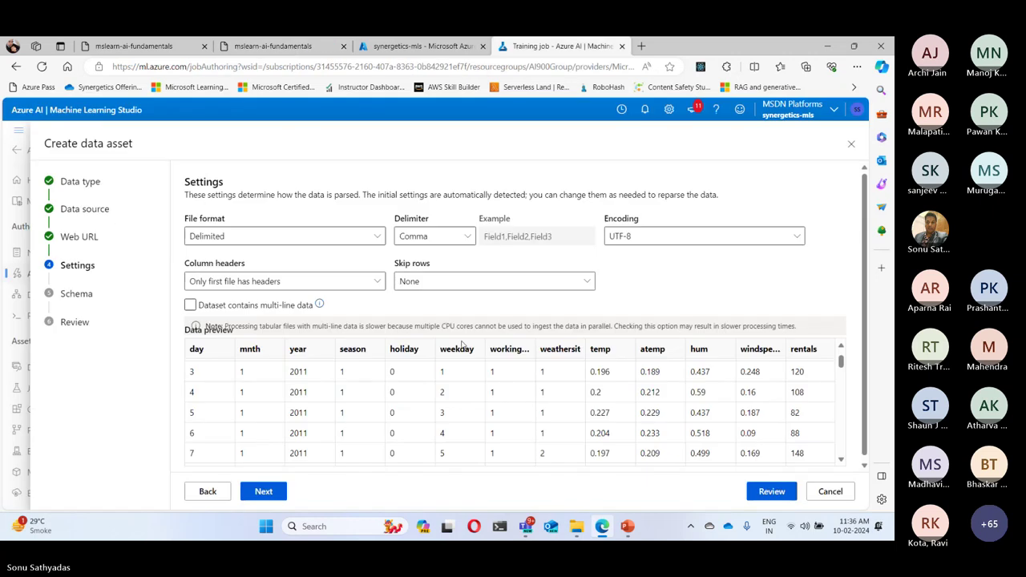
scroll(393, 457, down, 3)
scroll(394, 490, down, 1)
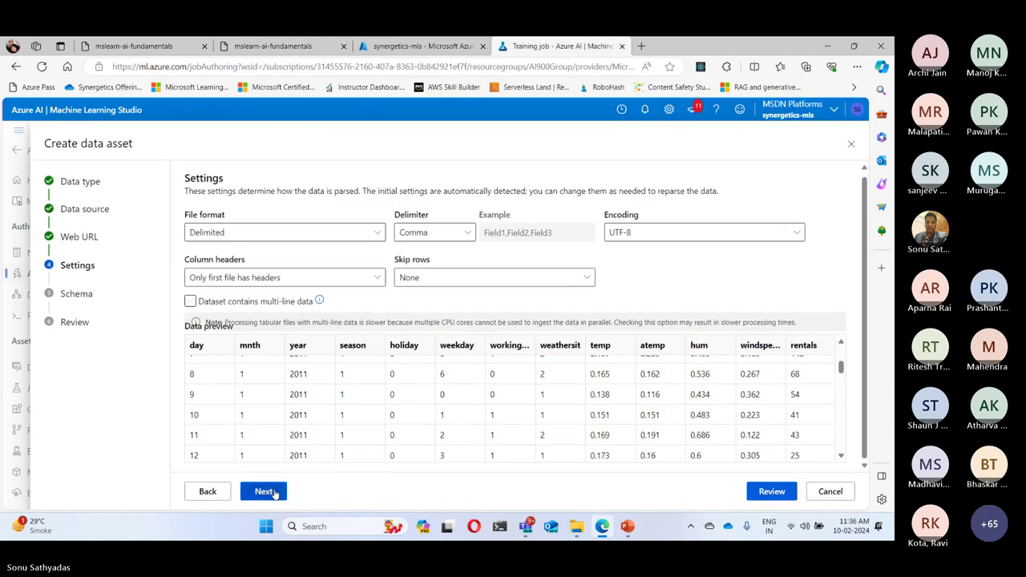
click(269, 492)
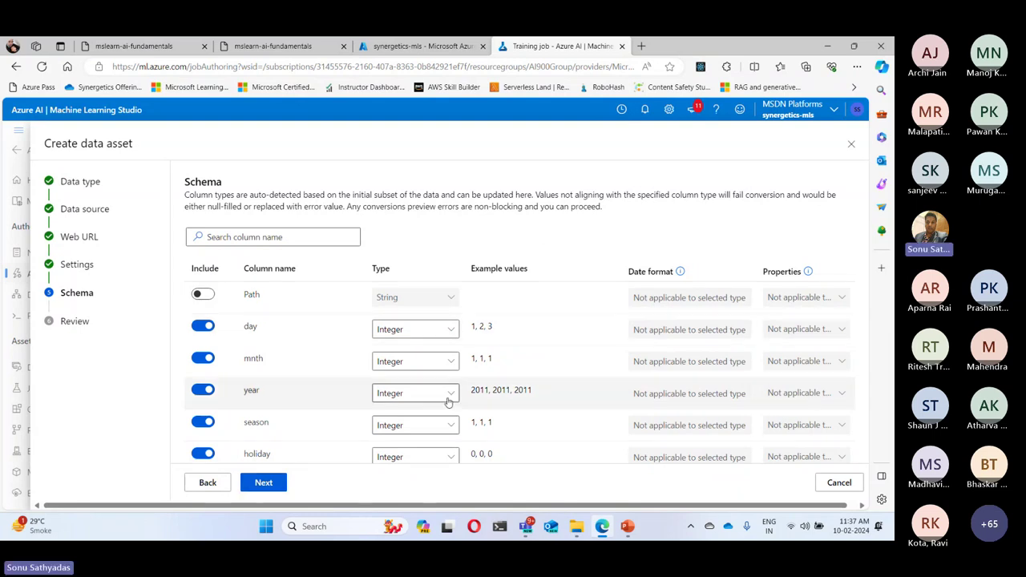
- Review the included columns and their types against the lab's schema instructions and continue to the data asset's review
scroll(451, 394, down, 4)
scroll(453, 397, up, 1)
scroll(451, 398, up, 5)
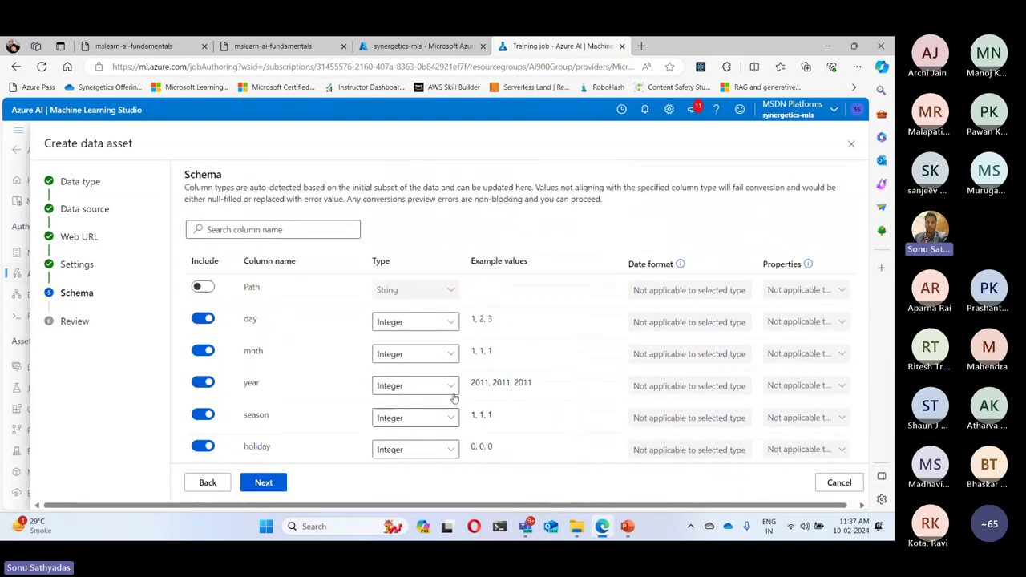
click(281, 48)
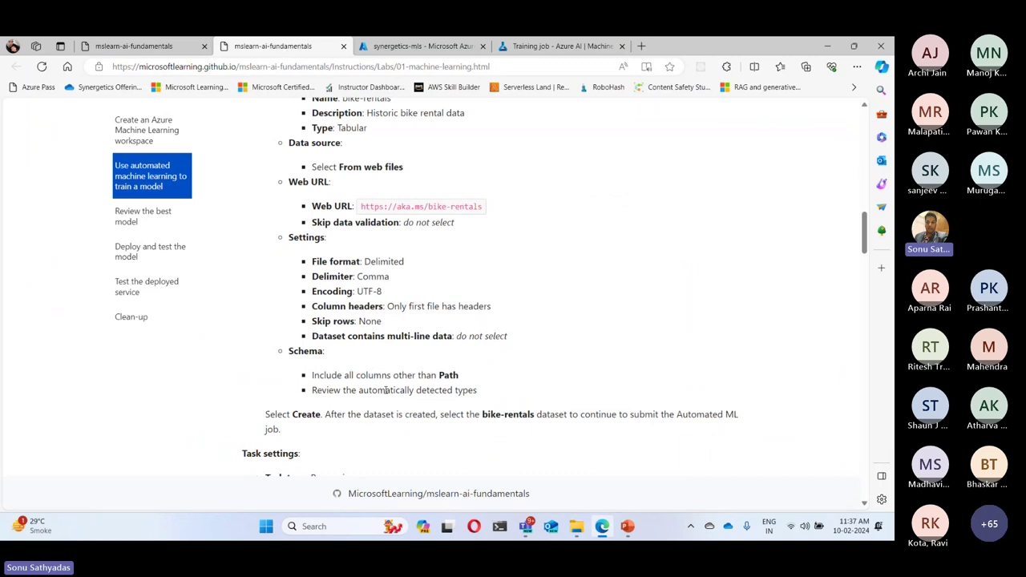
scroll(360, 401, up, 1)
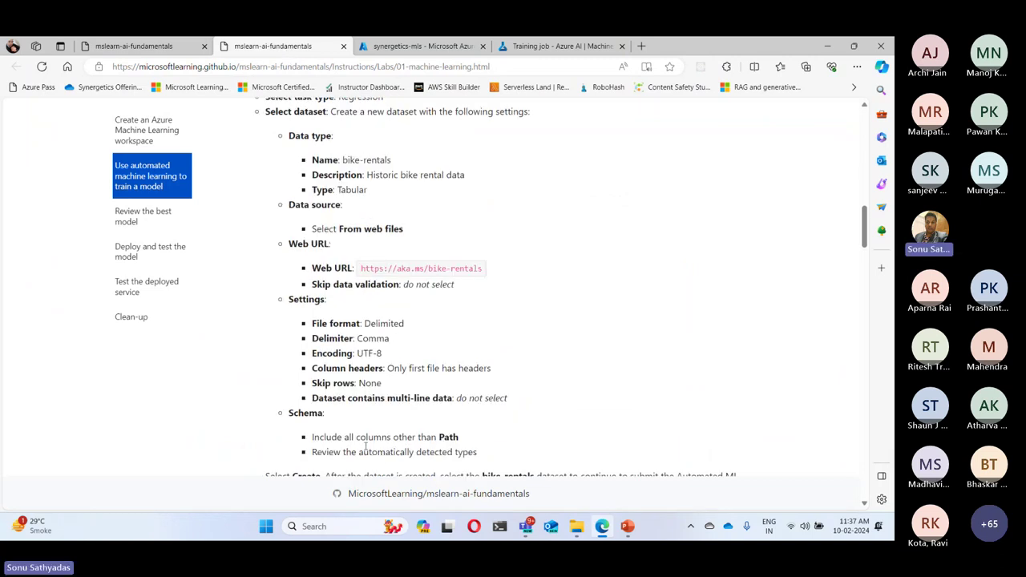
scroll(497, 428, down, 3)
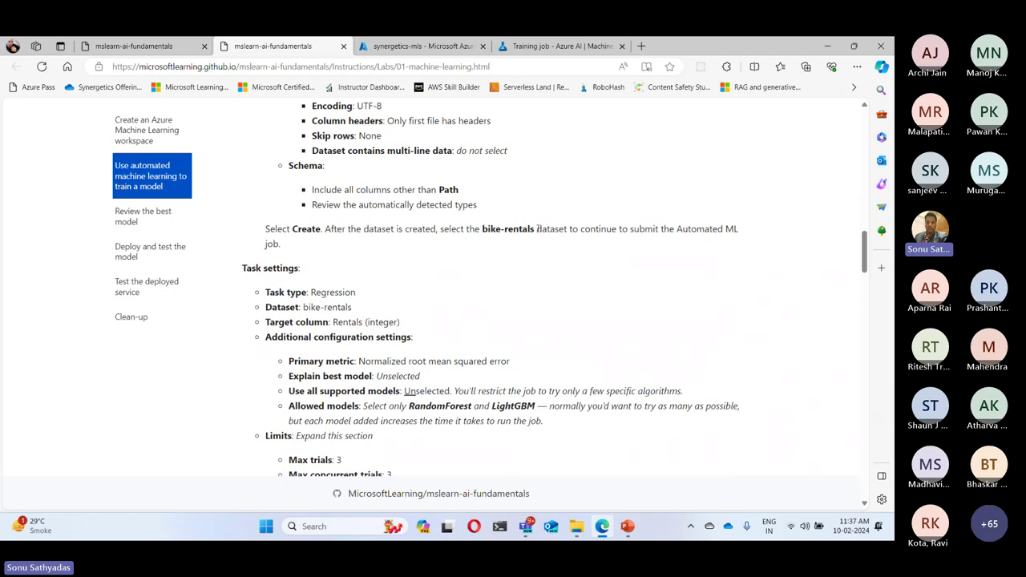
click(561, 46)
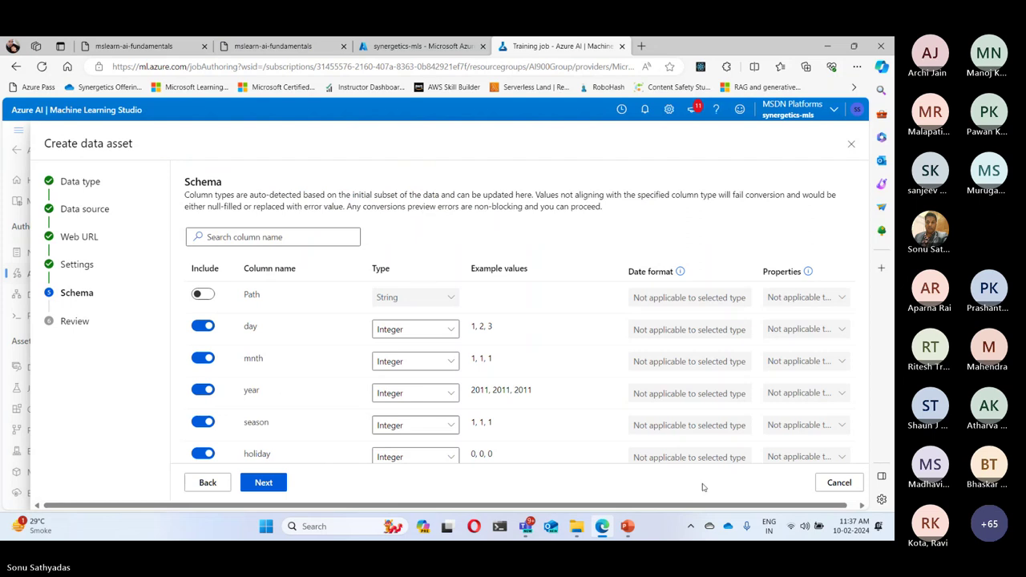
click(264, 483)
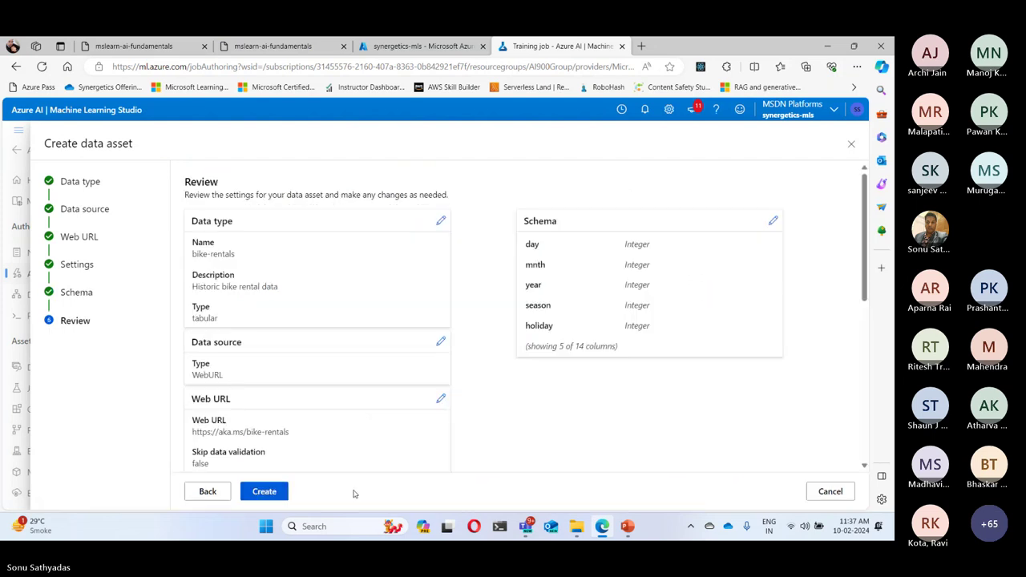
- Review the settings summary, create the bike-rentals data asset and read the lab's instructions for continuing the Automated ML job
scroll(461, 351, down, 5)
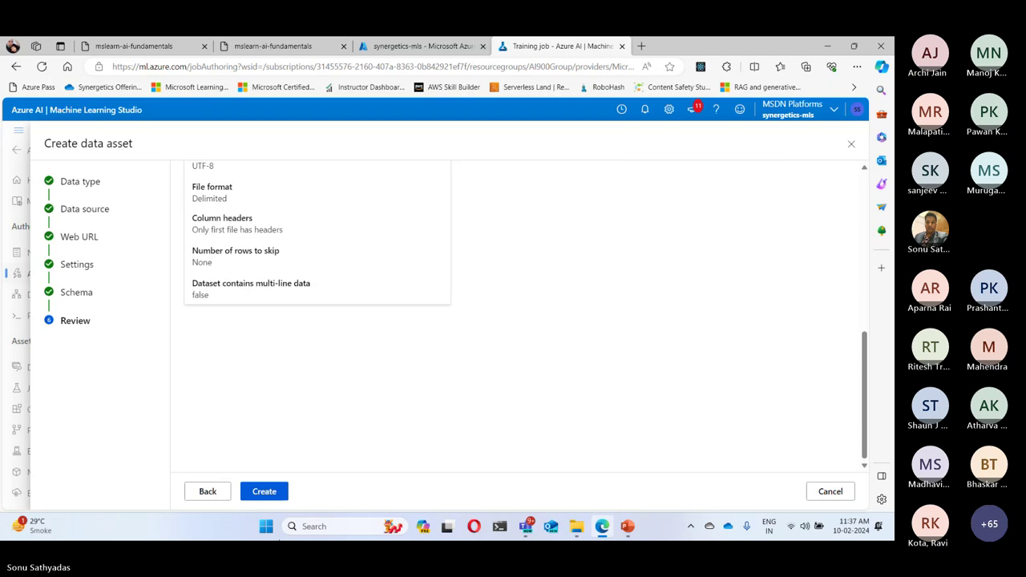
key(ctrl+2)
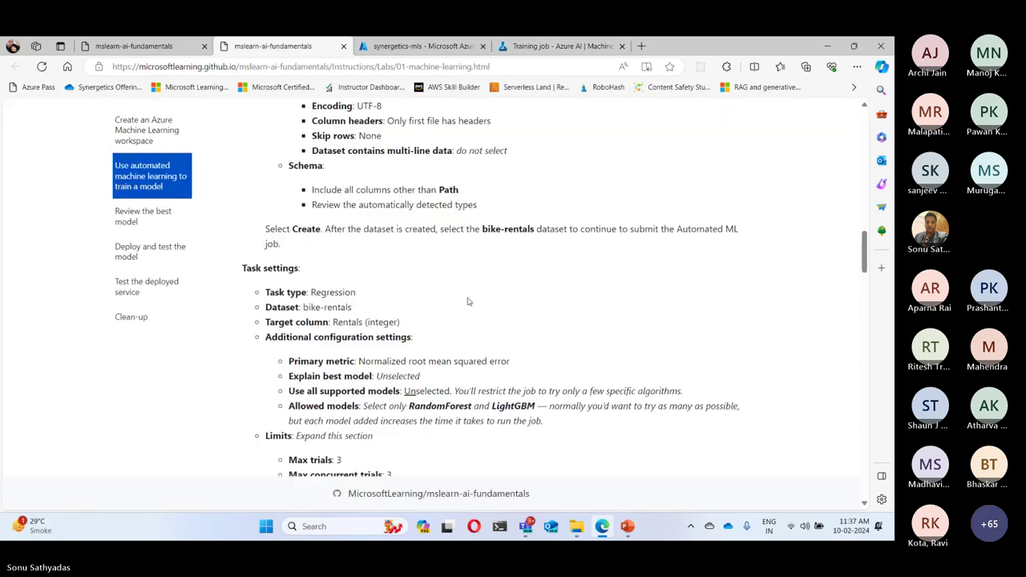
scroll(469, 301, up, 2)
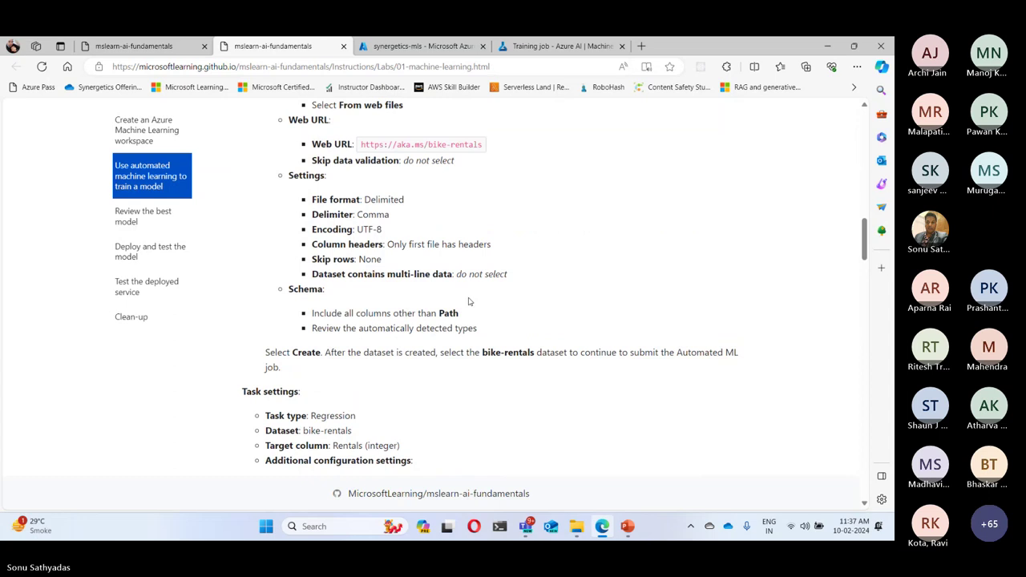
scroll(470, 301, up, 5)
scroll(470, 297, down, 5)
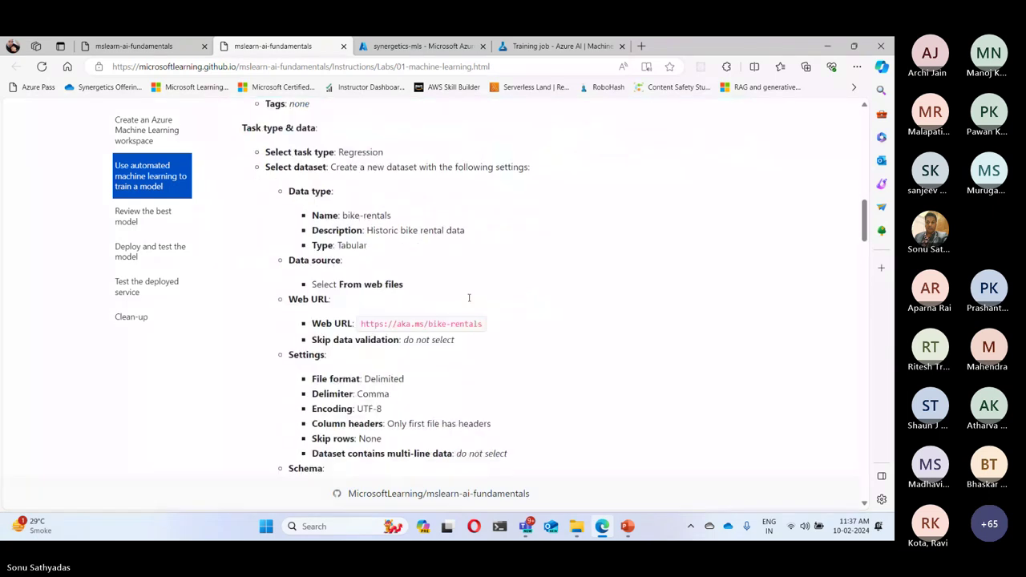
scroll(469, 297, down, 3)
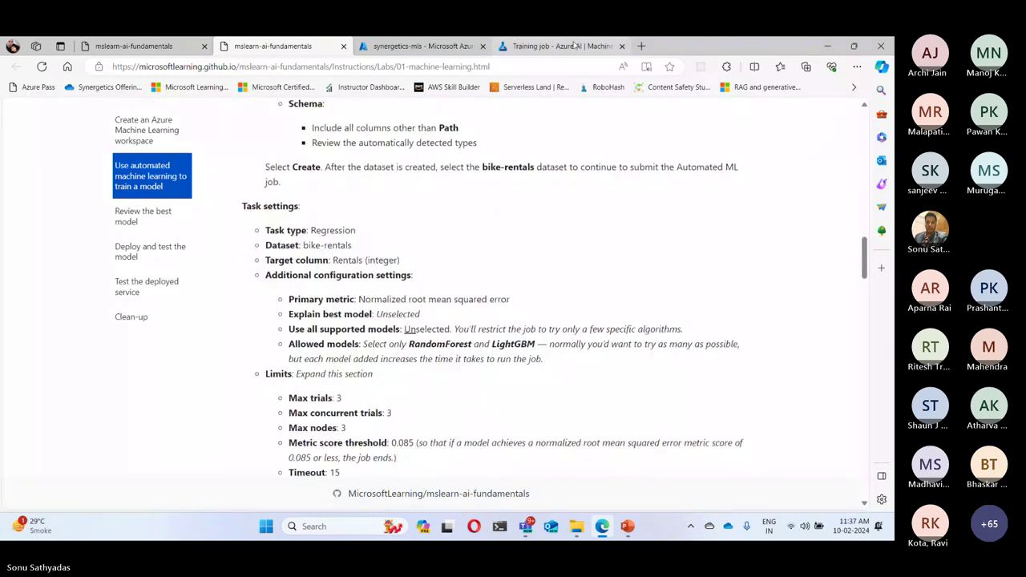
click(571, 48)
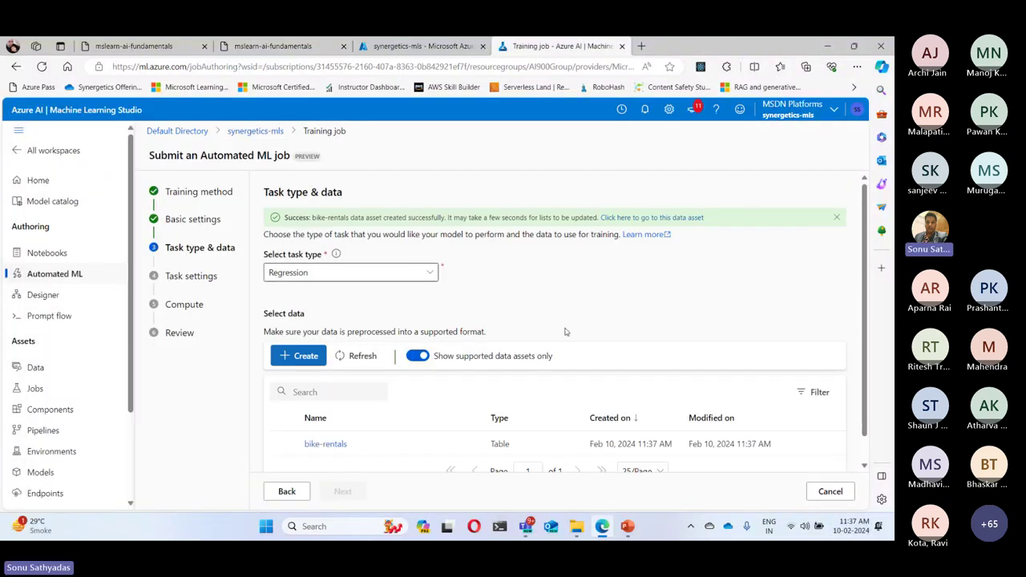
- Select the bike-rentals data asset for the regression job and continue to the task settings
scroll(483, 371, down, 1)
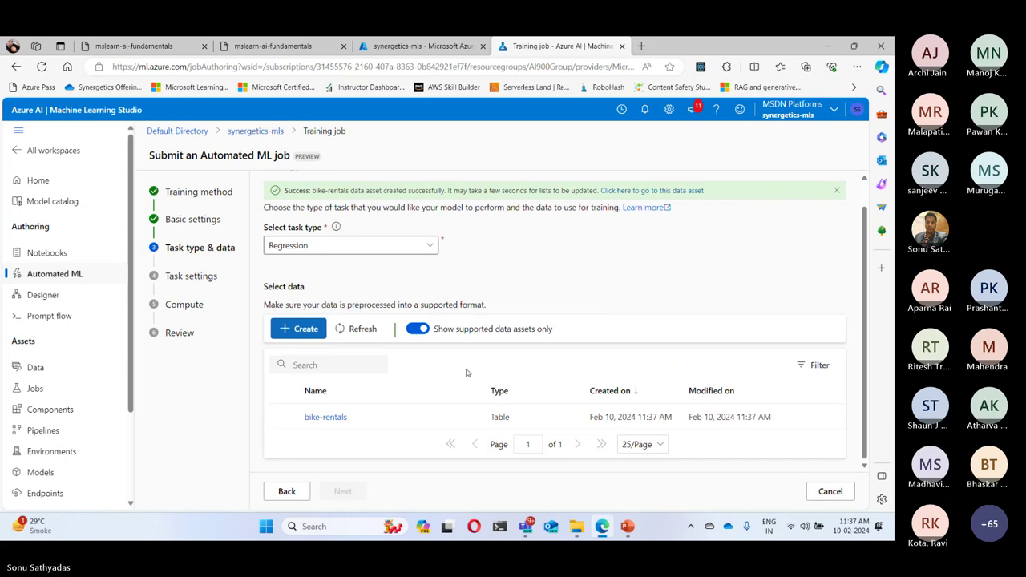
click(283, 417)
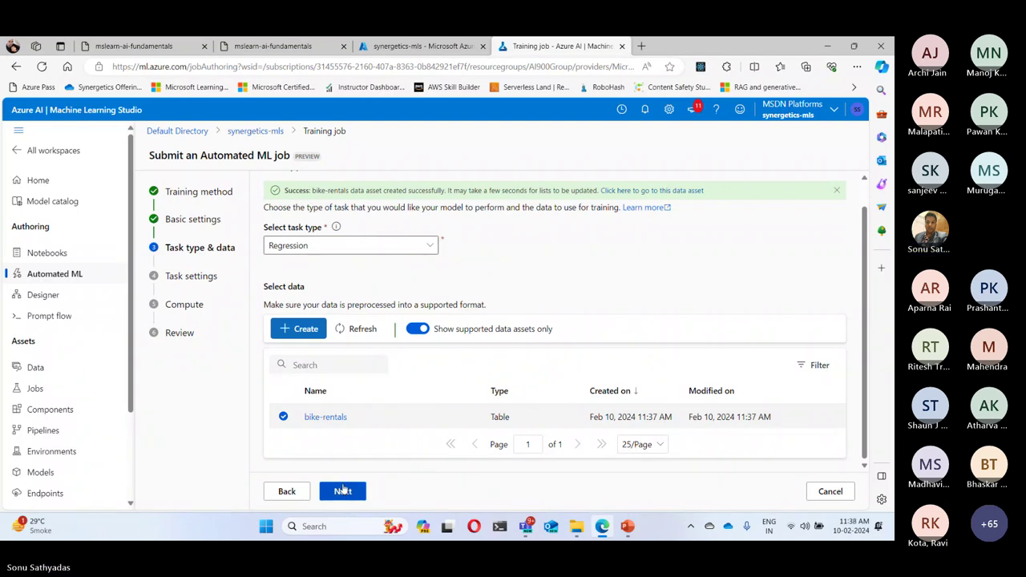
click(342, 490)
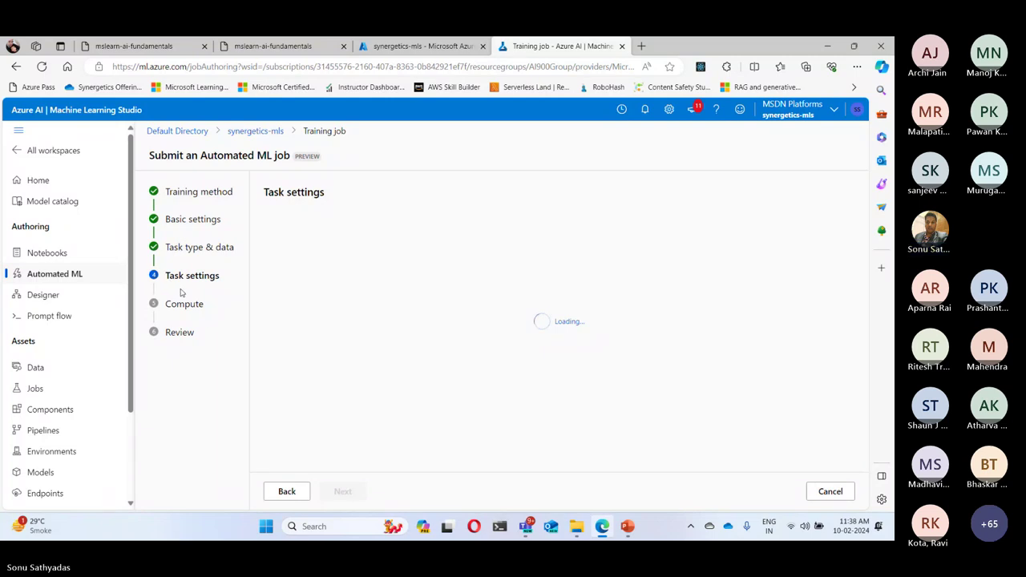
- Compare the task type and data with the lab's task settings and set the target column to rentals (Integer)
key(ctrl+2)
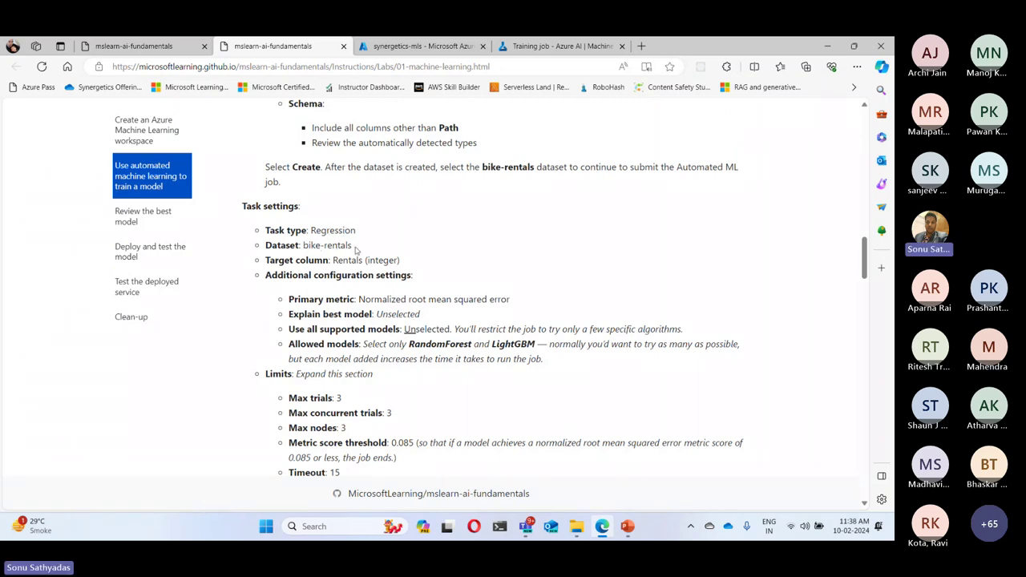
key(ctrl+4)
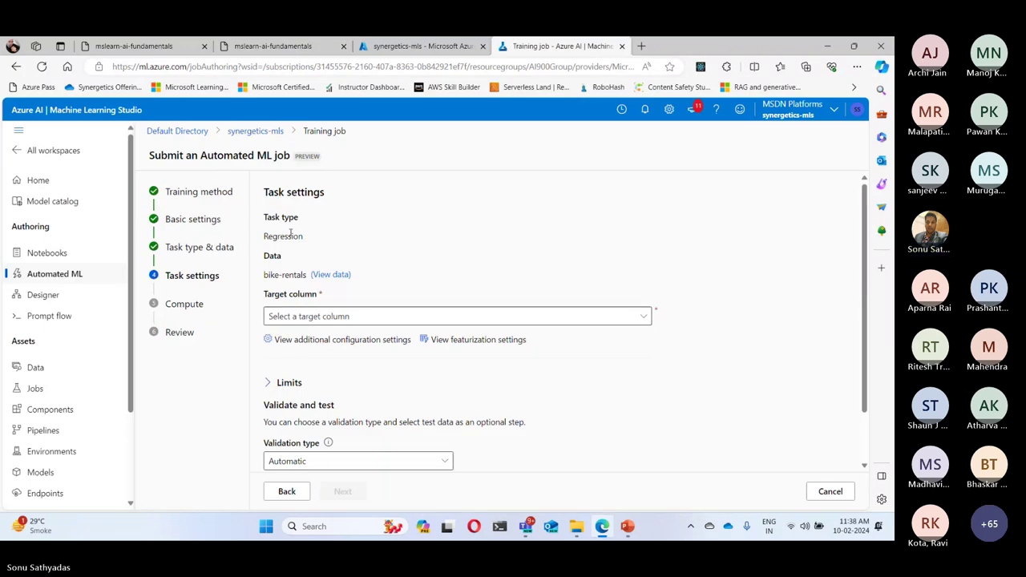
drag(265, 275, 303, 280)
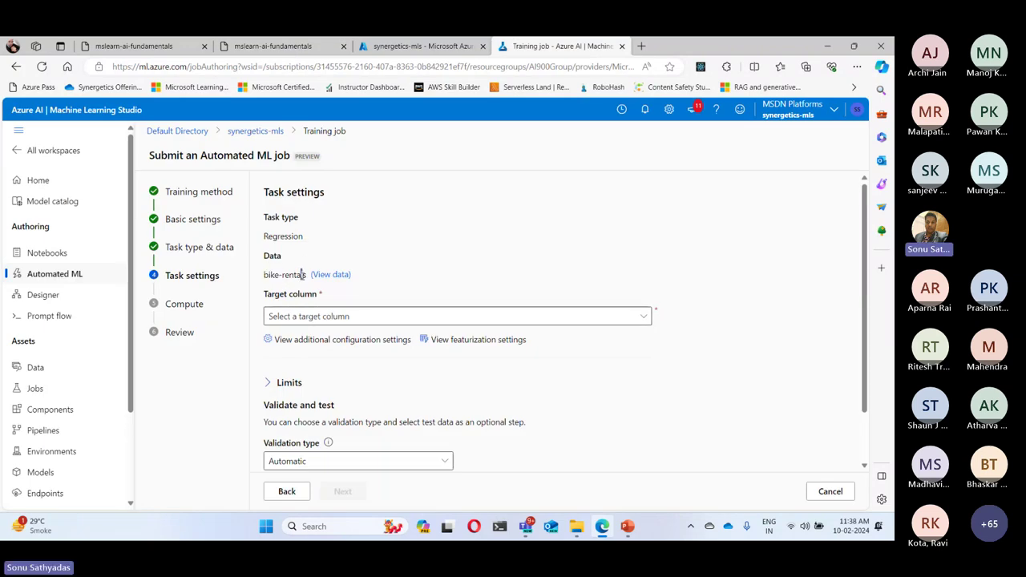
click(319, 294)
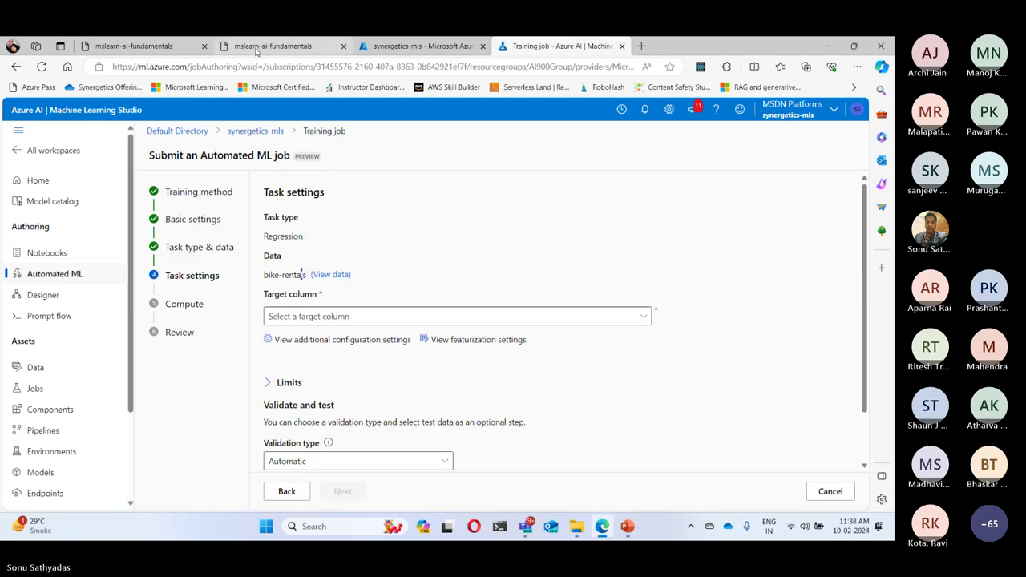
click(290, 317)
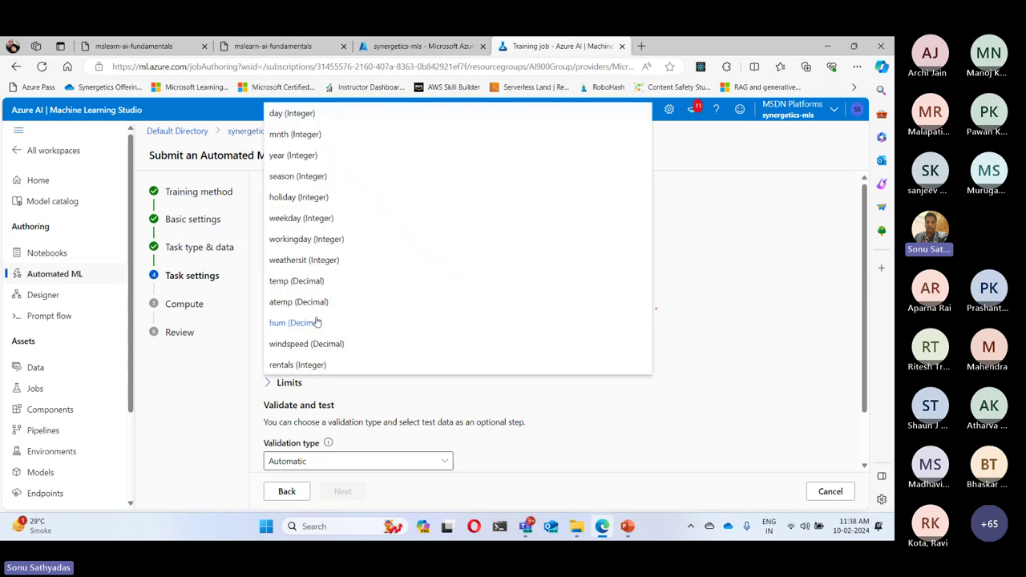
click(305, 367)
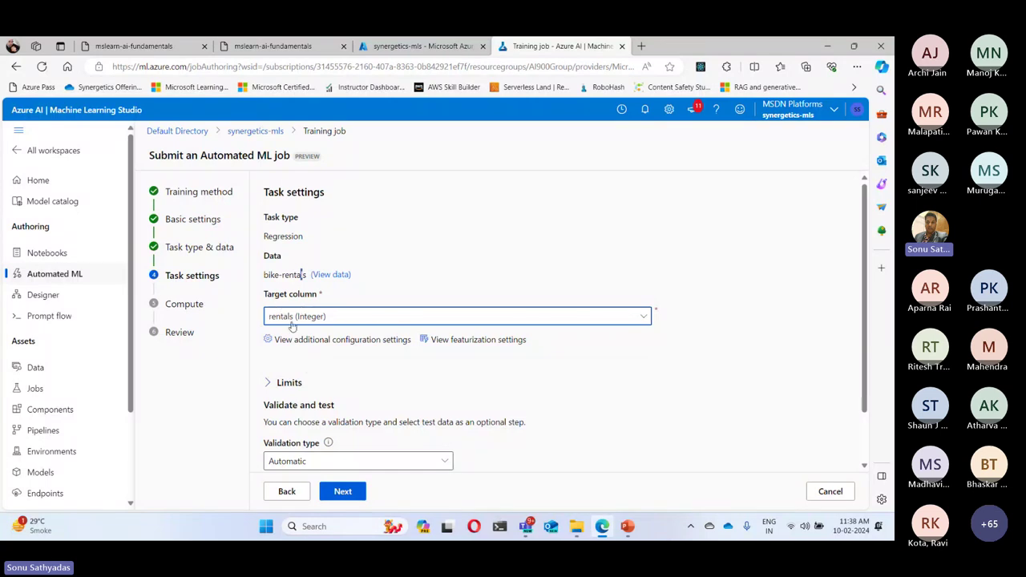
click(279, 45)
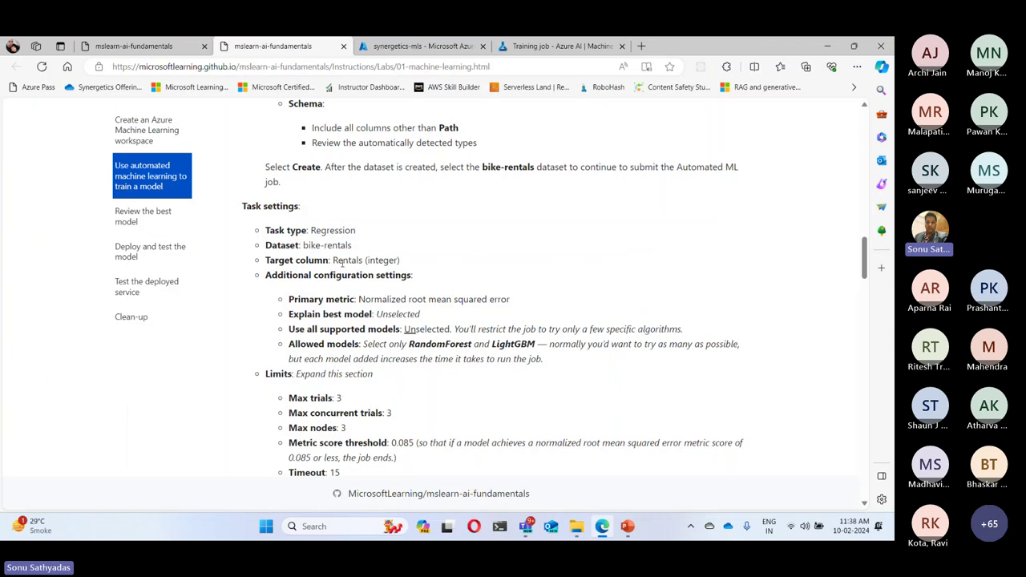
- Open the regression job's additional configuration settings and compare the primary metric with the lab's task settings
drag(342, 260, 401, 261)
click(413, 276)
click(557, 45)
scroll(539, 326, down, 1)
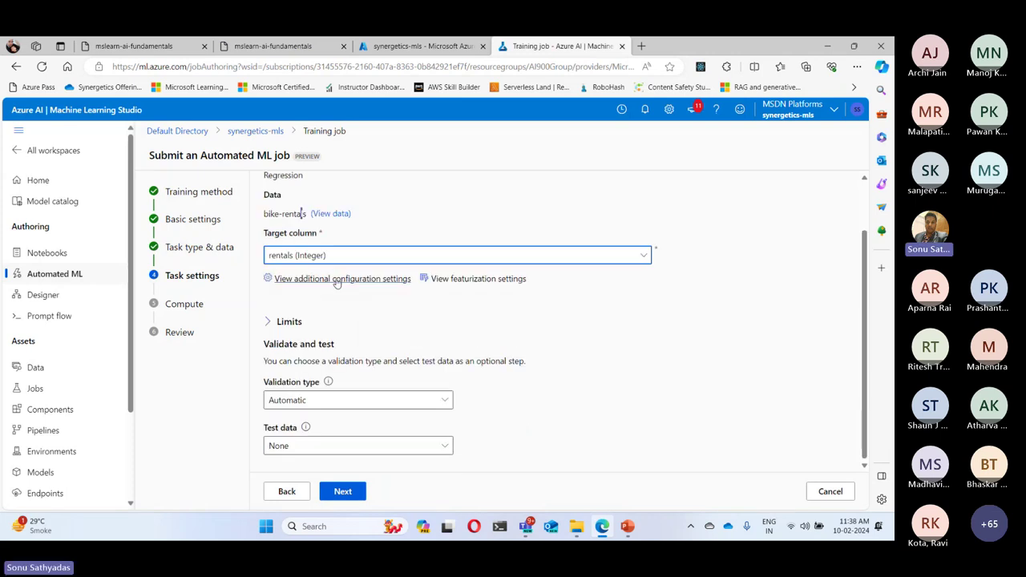
click(336, 279)
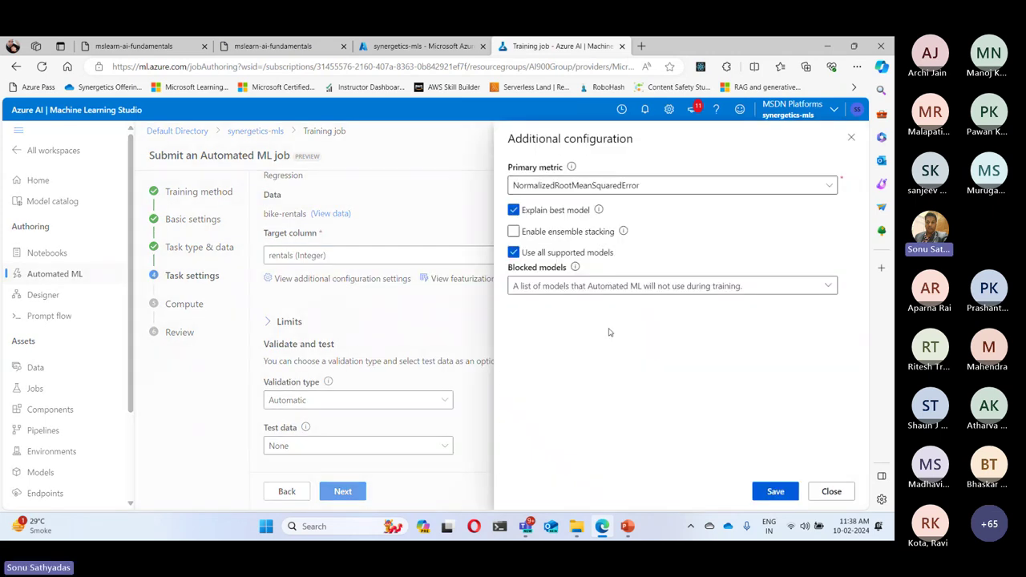
click(299, 48)
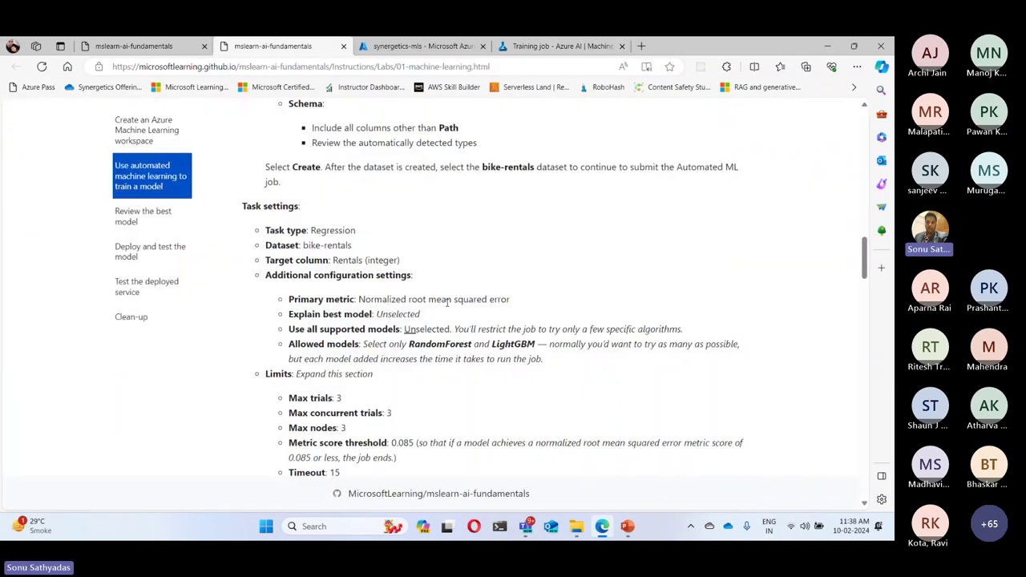
click(583, 50)
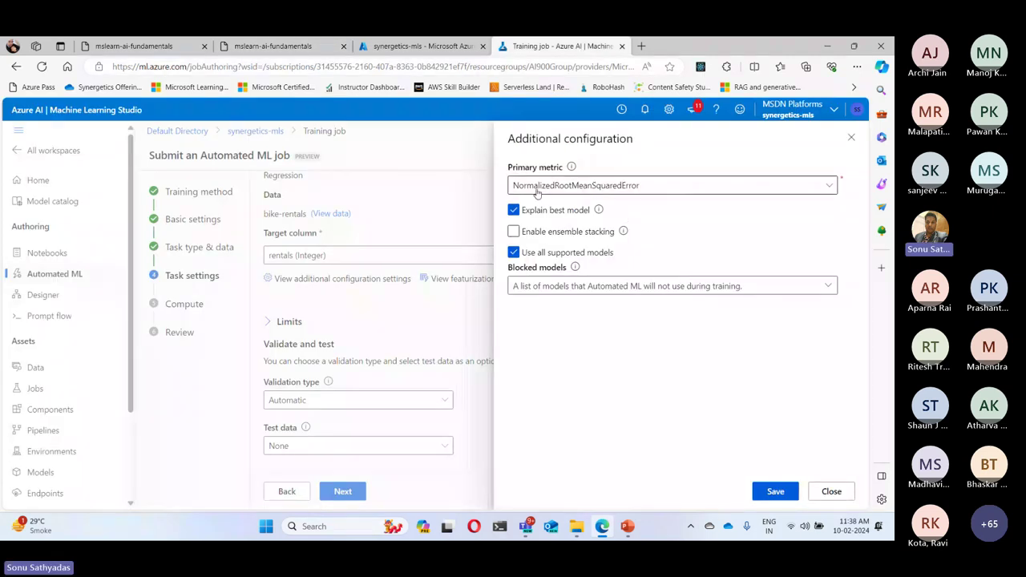
- Following the lab's instructions, disable Explain best model and Use all supported models in the additional configuration
click(282, 48)
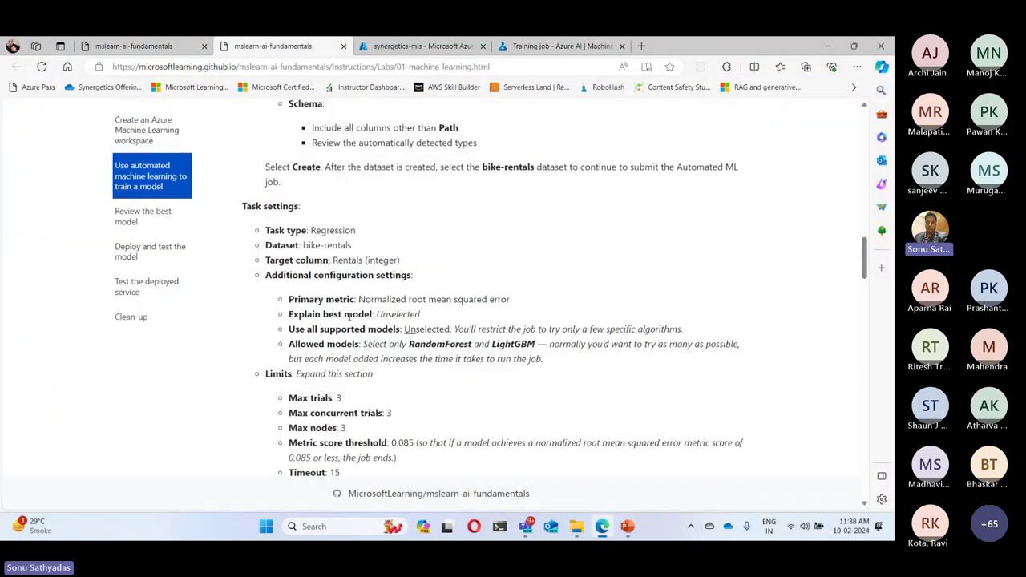
click(570, 48)
click(513, 211)
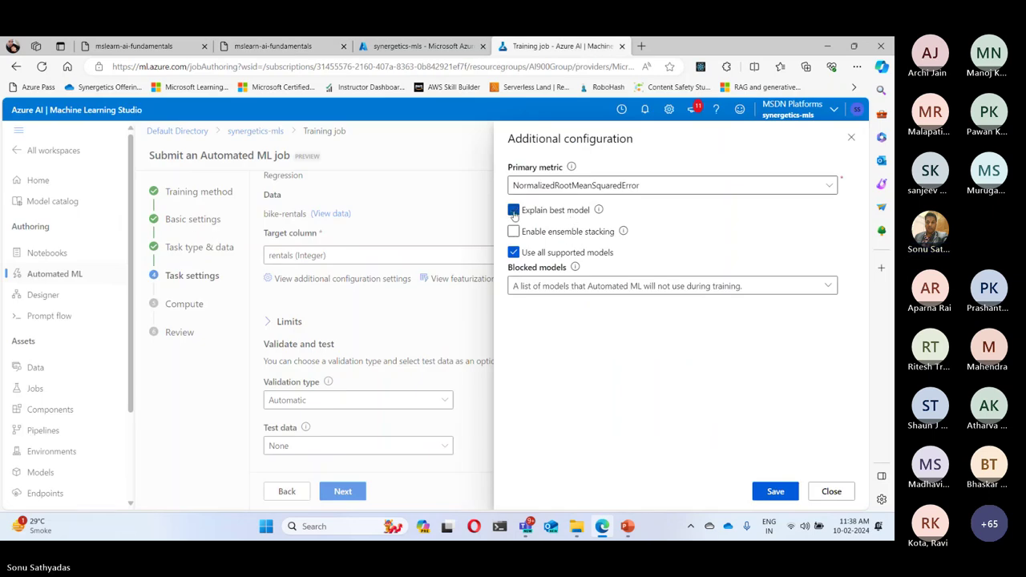
click(513, 211)
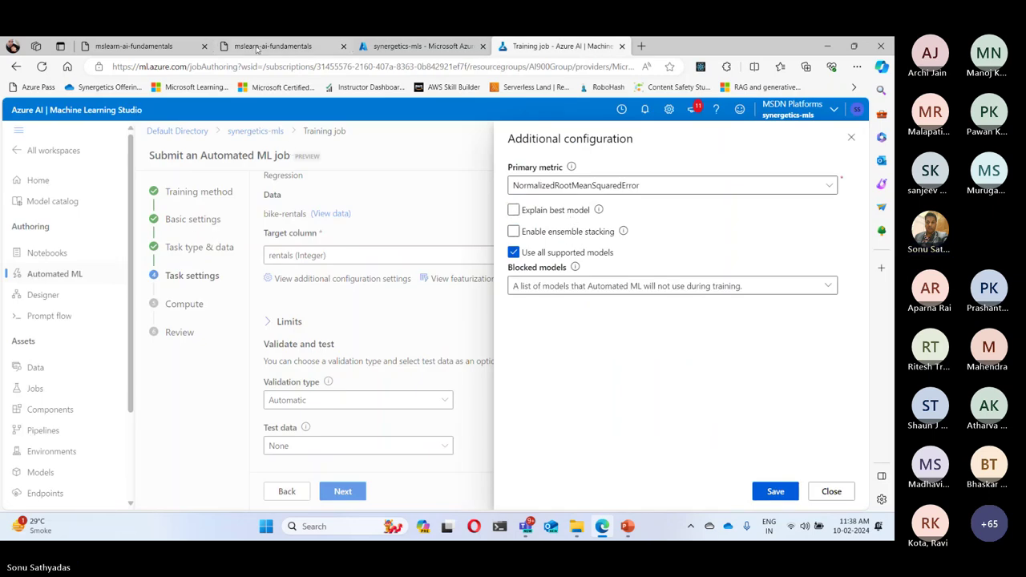
click(271, 47)
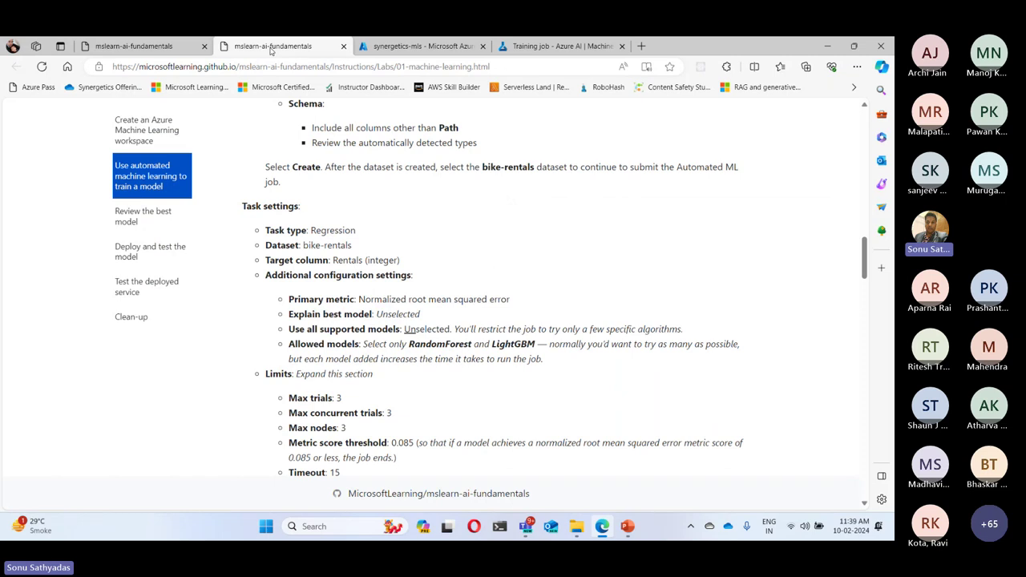
click(557, 46)
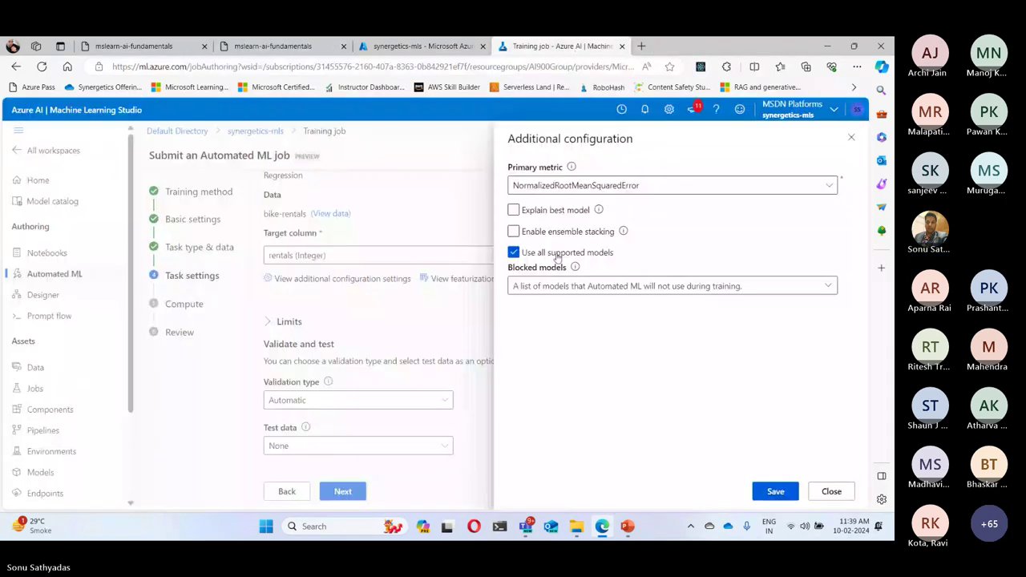
click(513, 253)
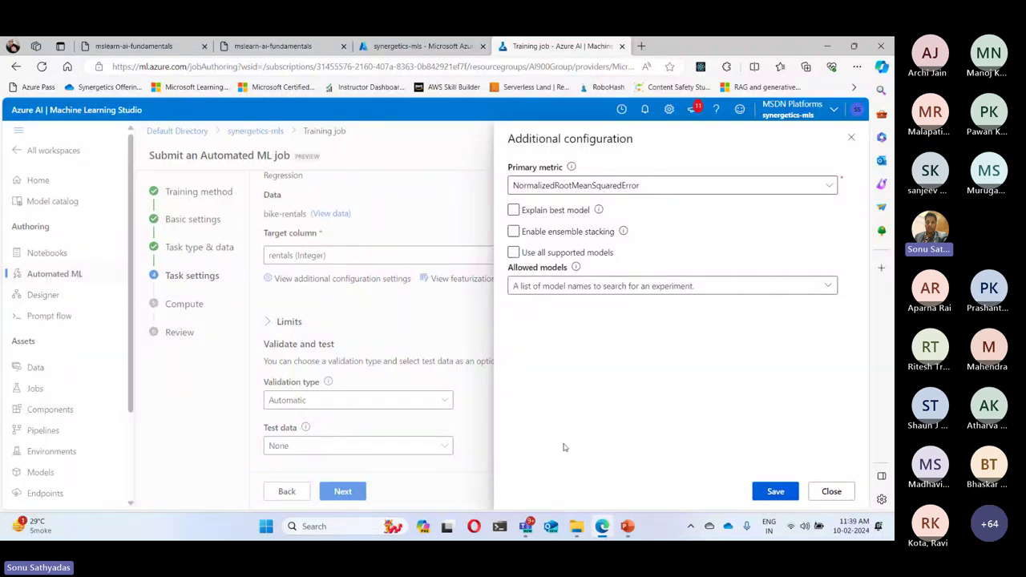
- Restrict the allowed models to RandomForest and LightGBM, as the lab specifies
click(265, 47)
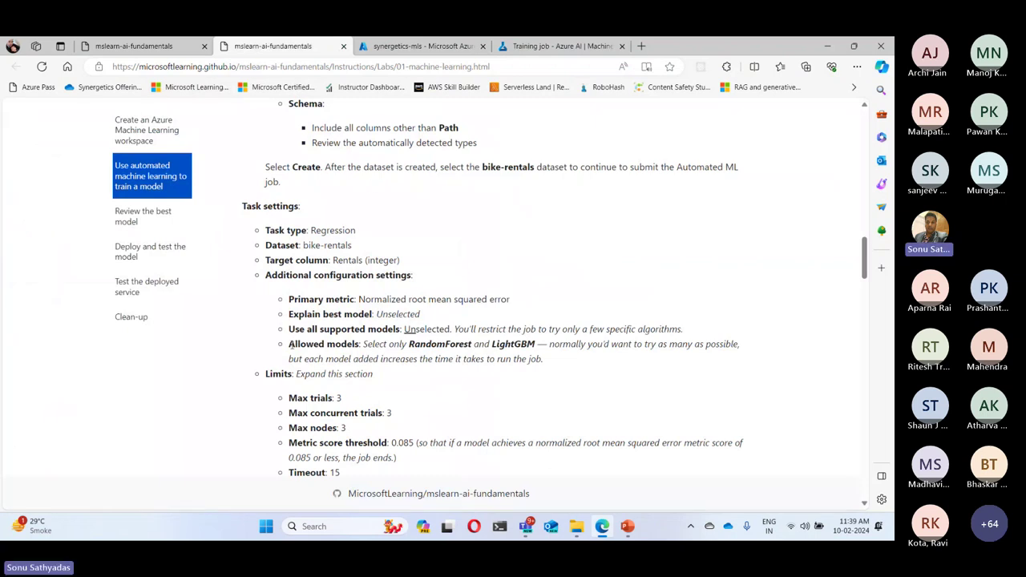
drag(289, 343, 536, 344)
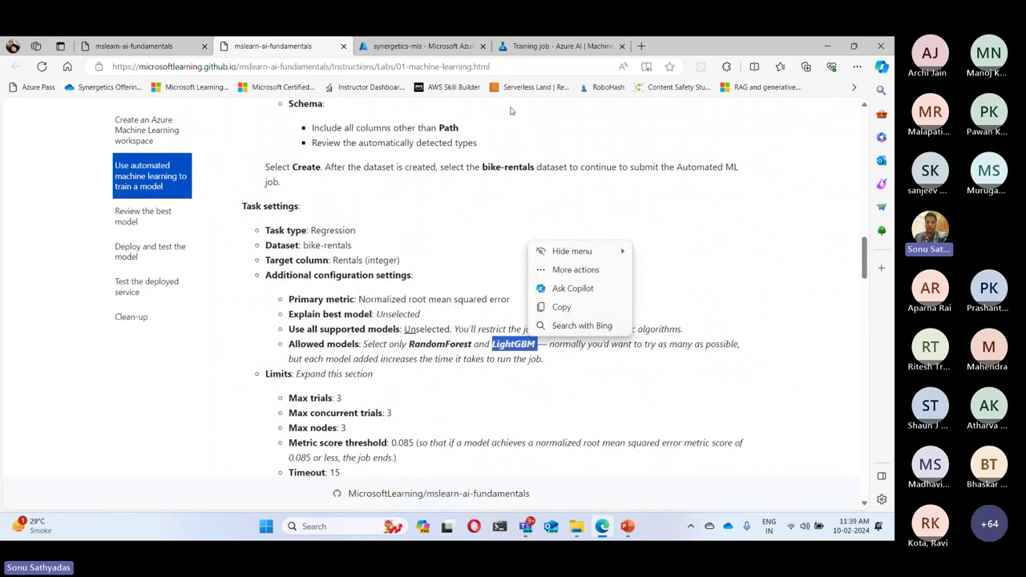
click(590, 48)
click(593, 285)
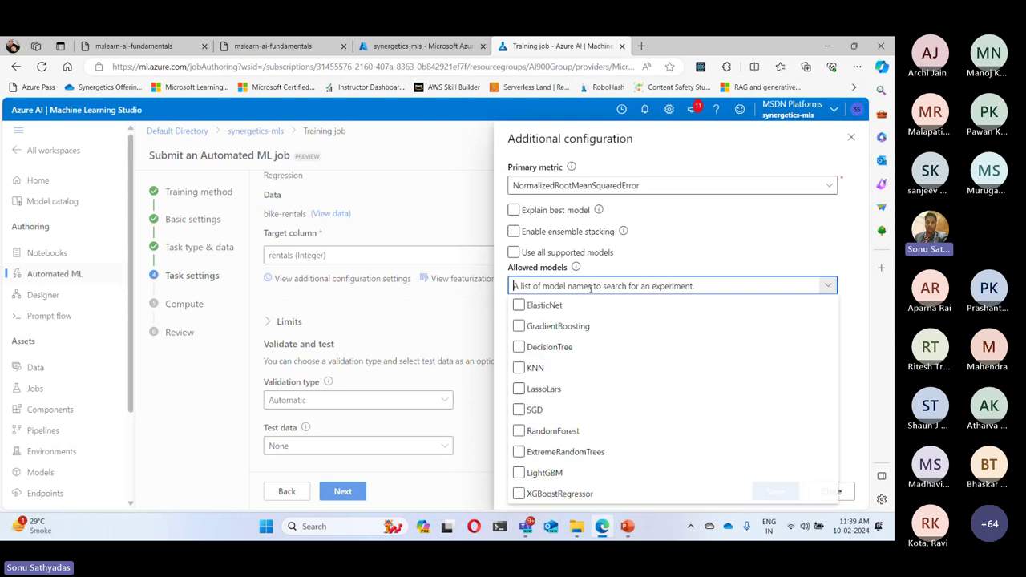
click(596, 305)
click(595, 305)
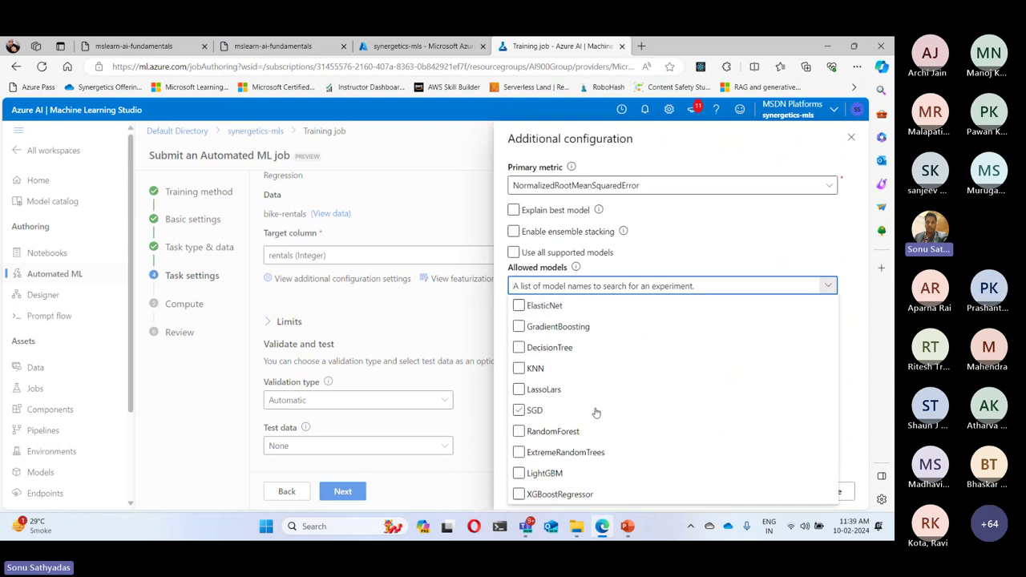
click(540, 453)
click(519, 475)
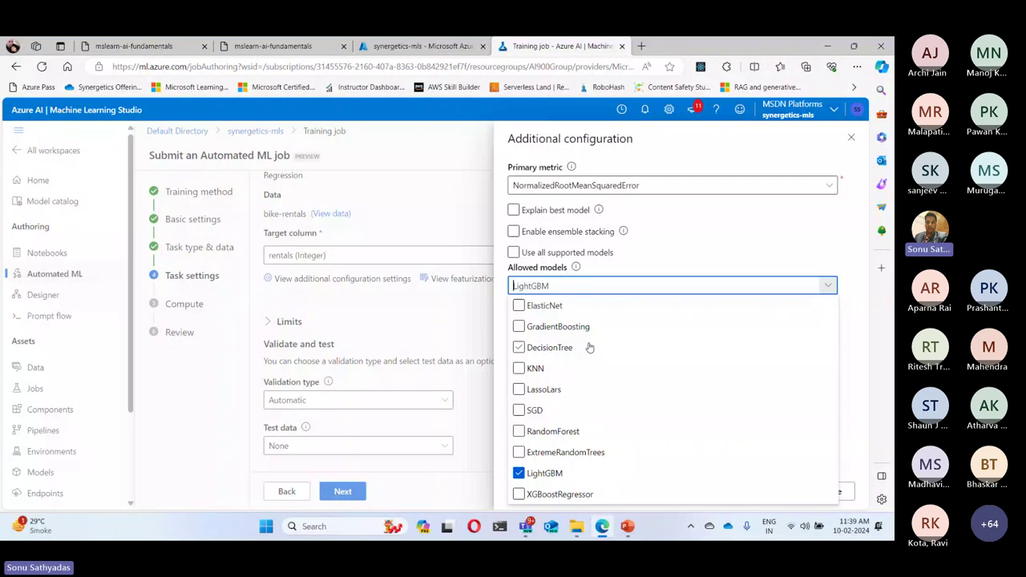
click(517, 432)
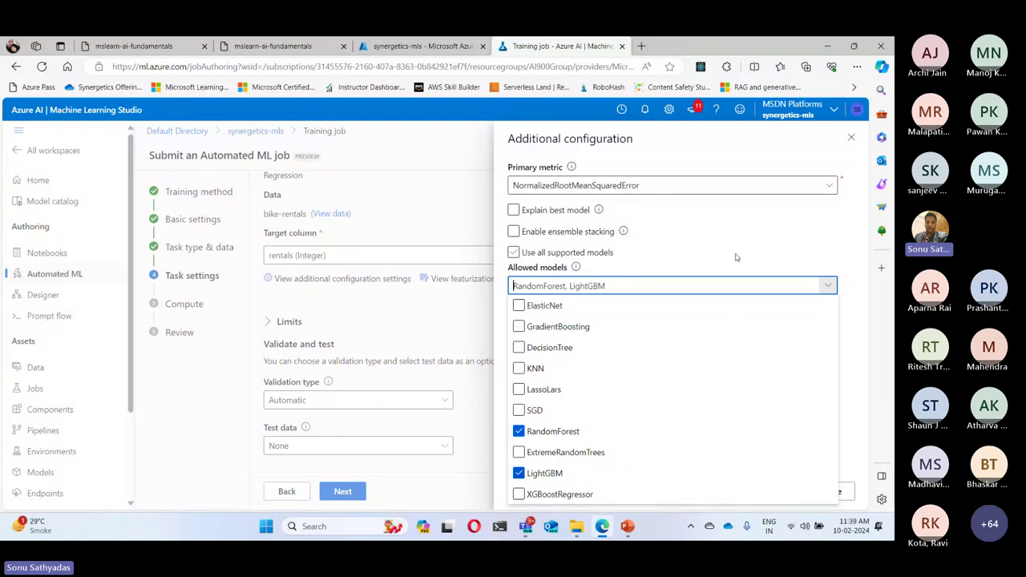
click(852, 320)
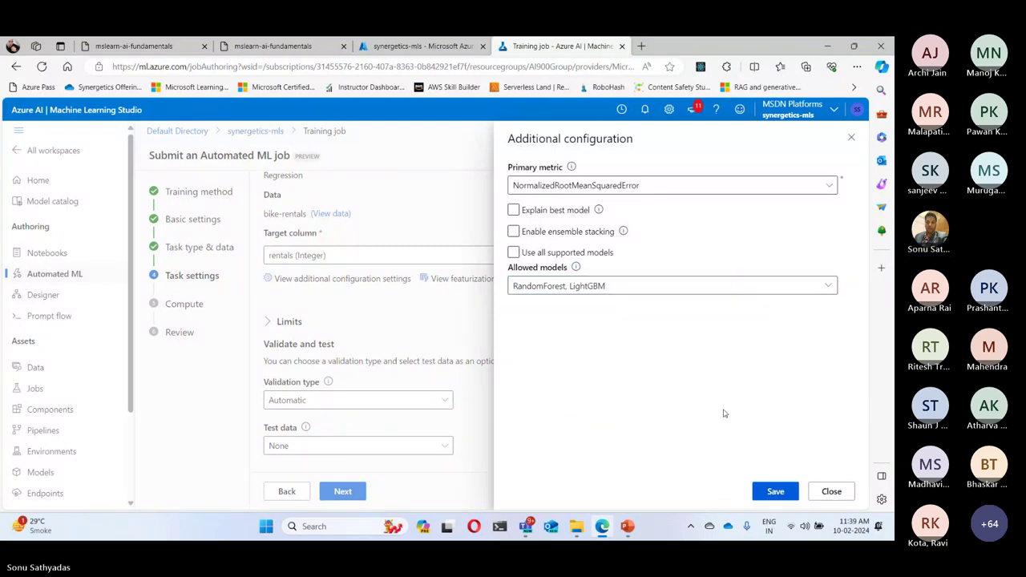
- Check the additional configuration against the lab's instructions and save it
click(296, 46)
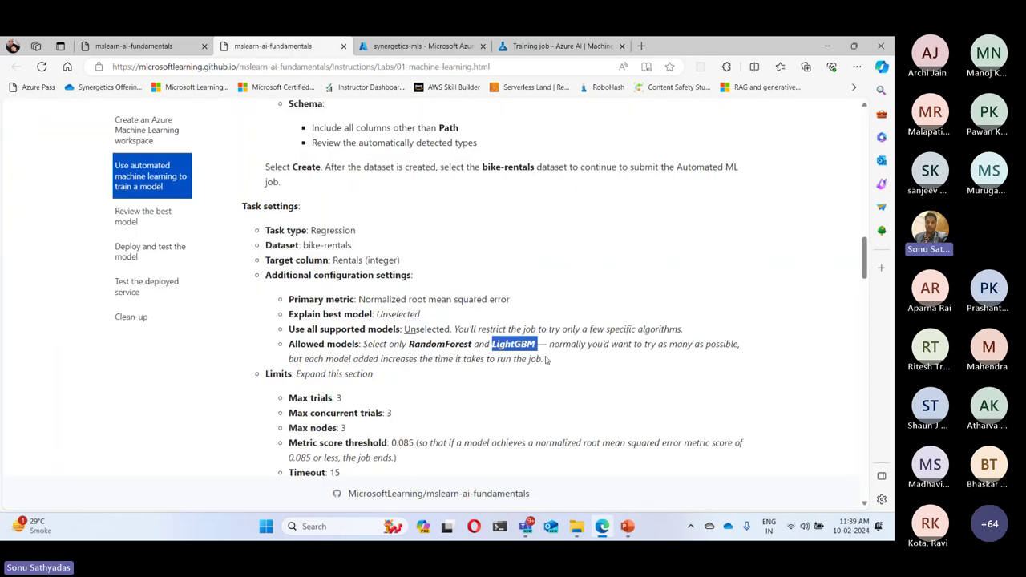
click(561, 46)
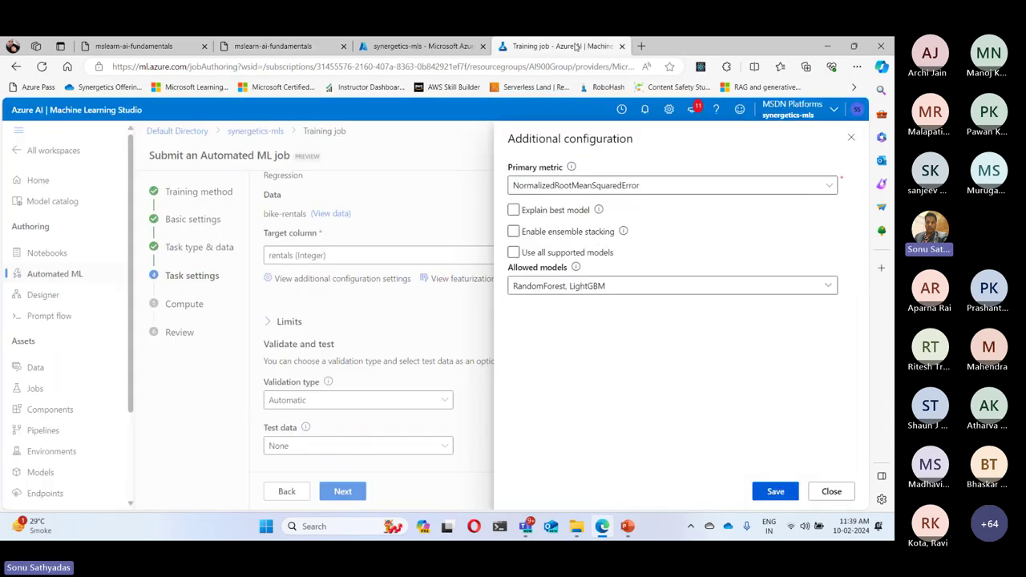
click(774, 491)
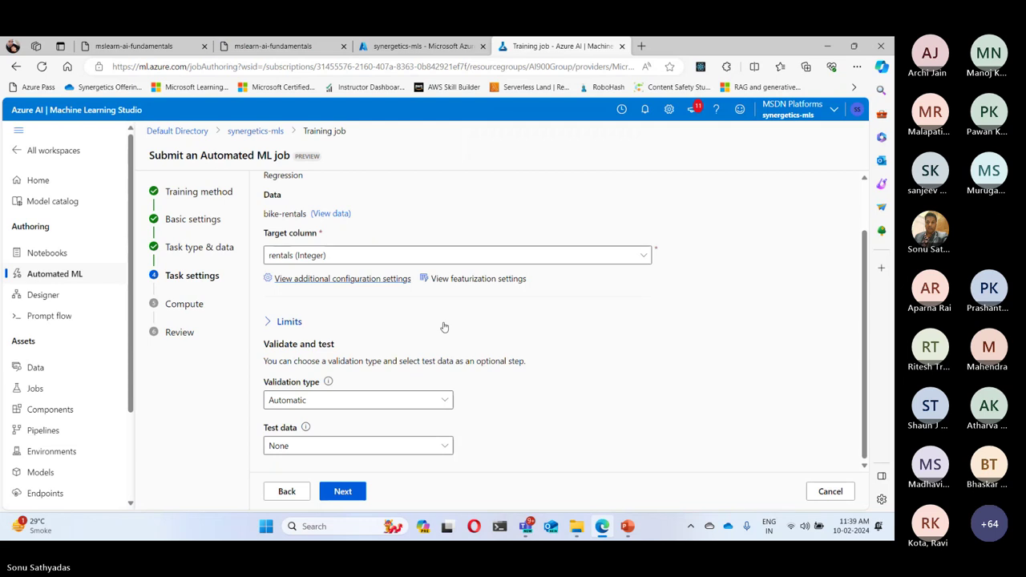
- Read the lab's limits instructions and expand the Limits section of the job's task settings
click(272, 46)
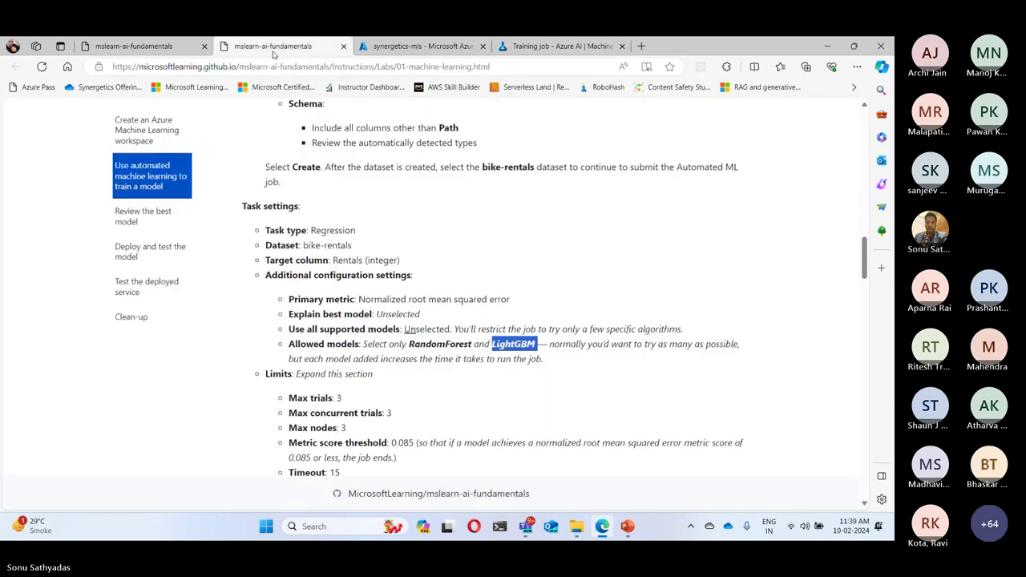
scroll(380, 409, down, 1)
scroll(380, 409, down, 1)
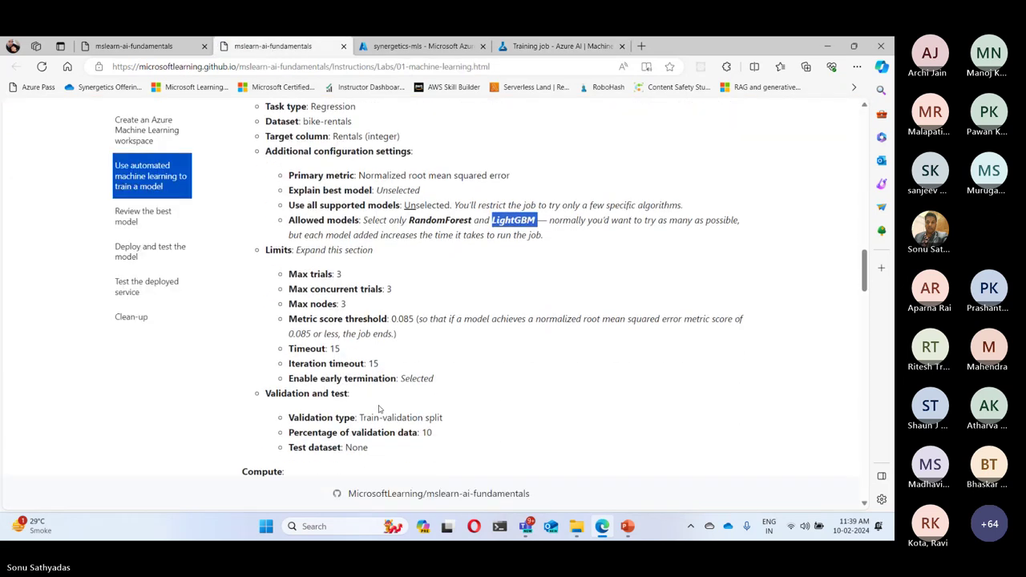
click(565, 45)
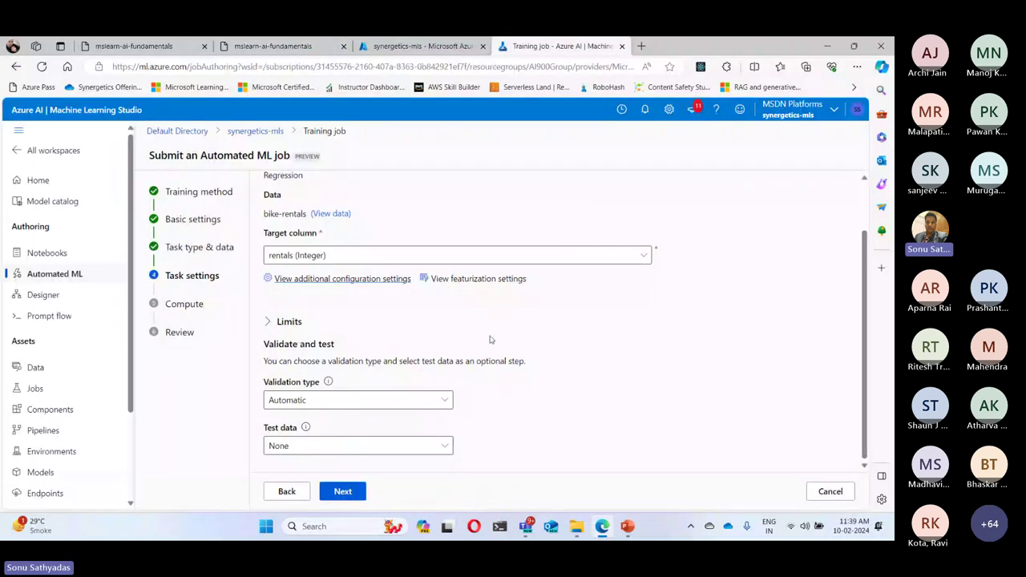
click(268, 321)
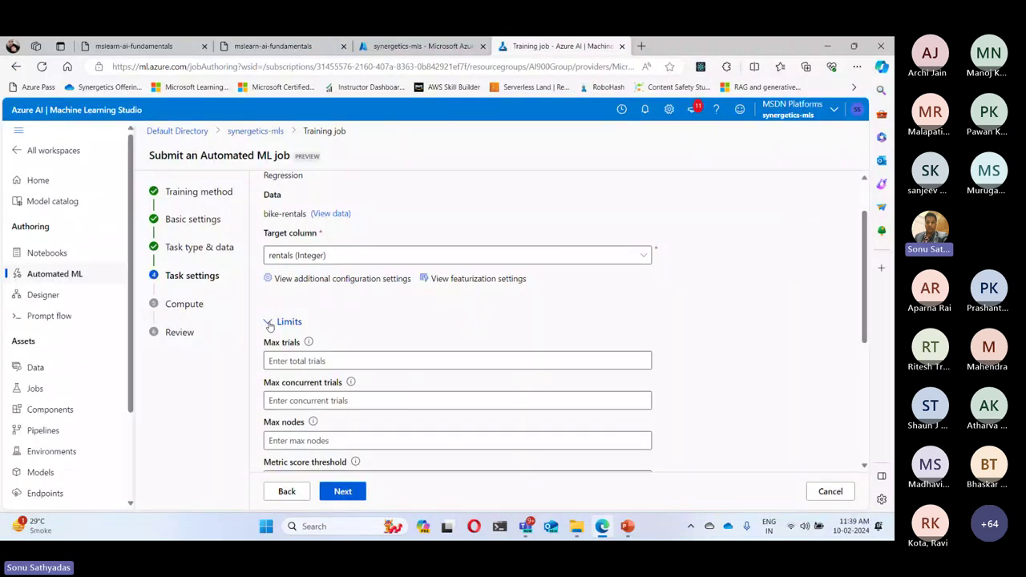
- Set the job's max trials to 3 and max concurrent trials to 3, following the lab's limits
click(272, 46)
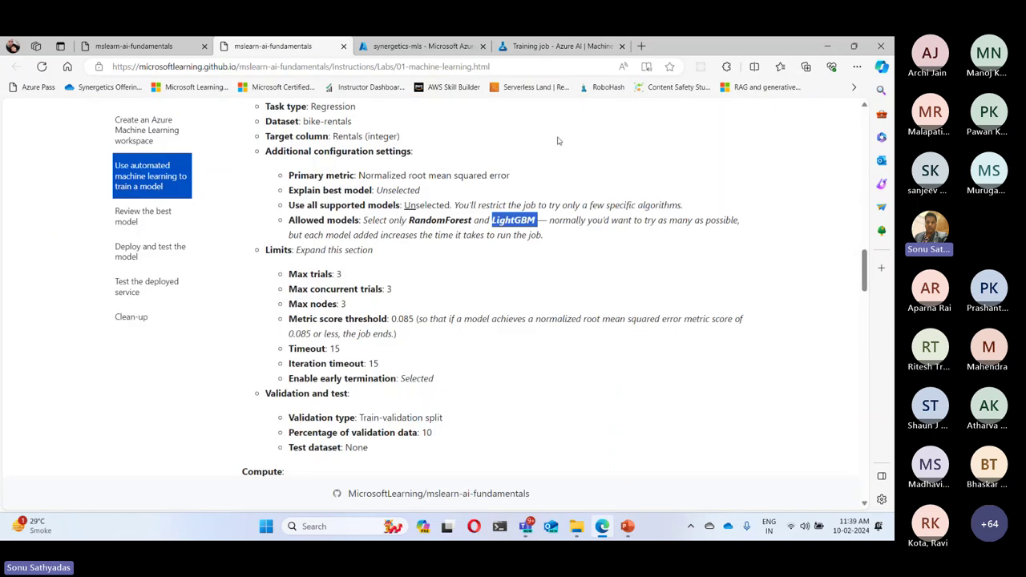
click(561, 46)
click(296, 362)
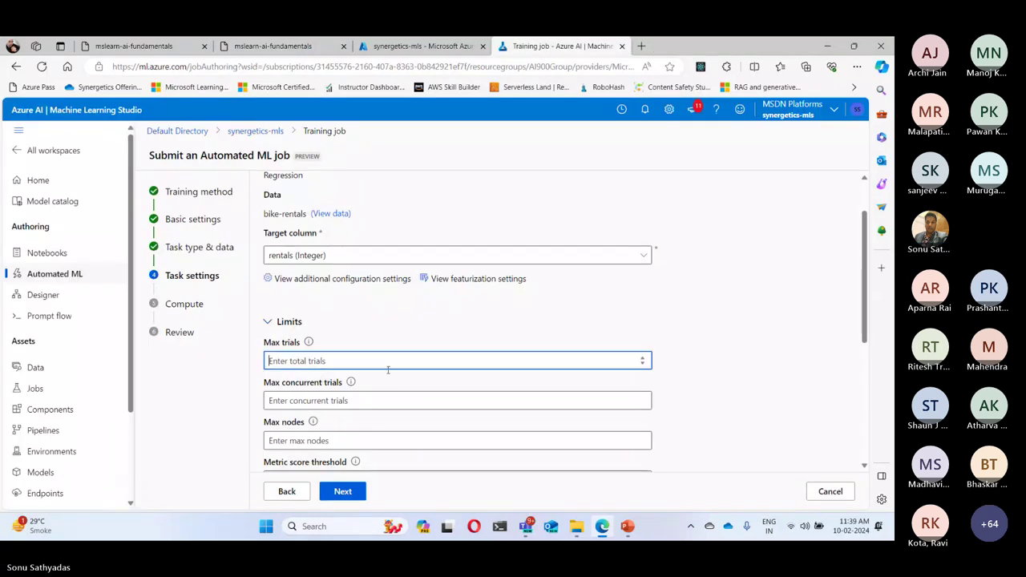
text(3)
scroll(521, 312, down, 1)
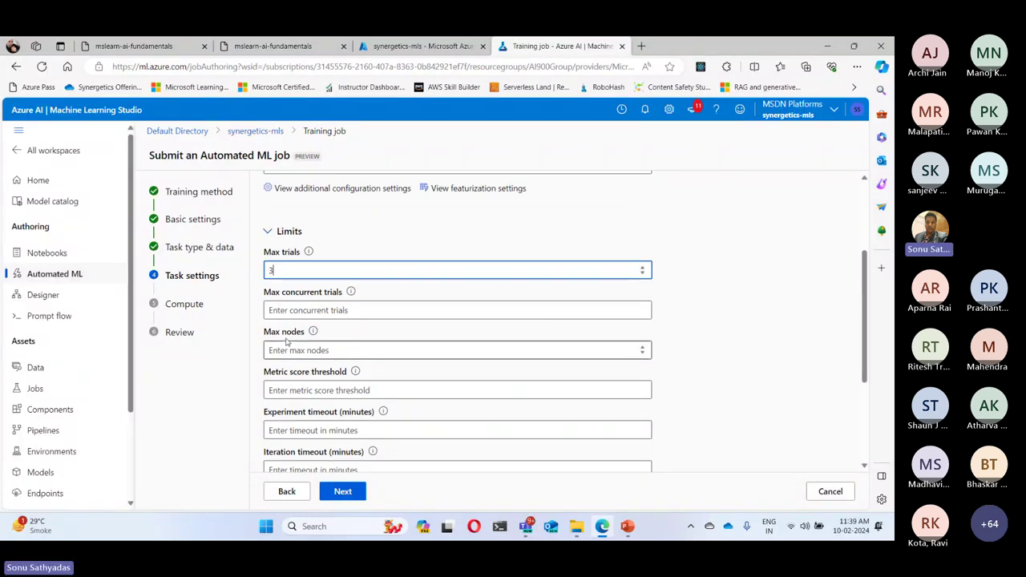
click(295, 313)
text(3)
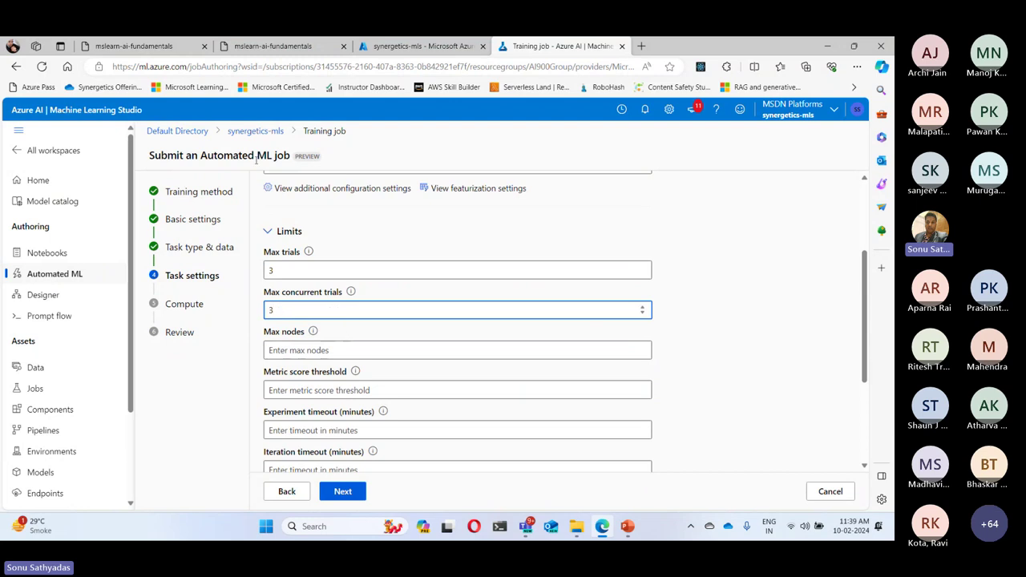
- Look up the node limit in the lab and set the job's max nodes to 3
click(272, 45)
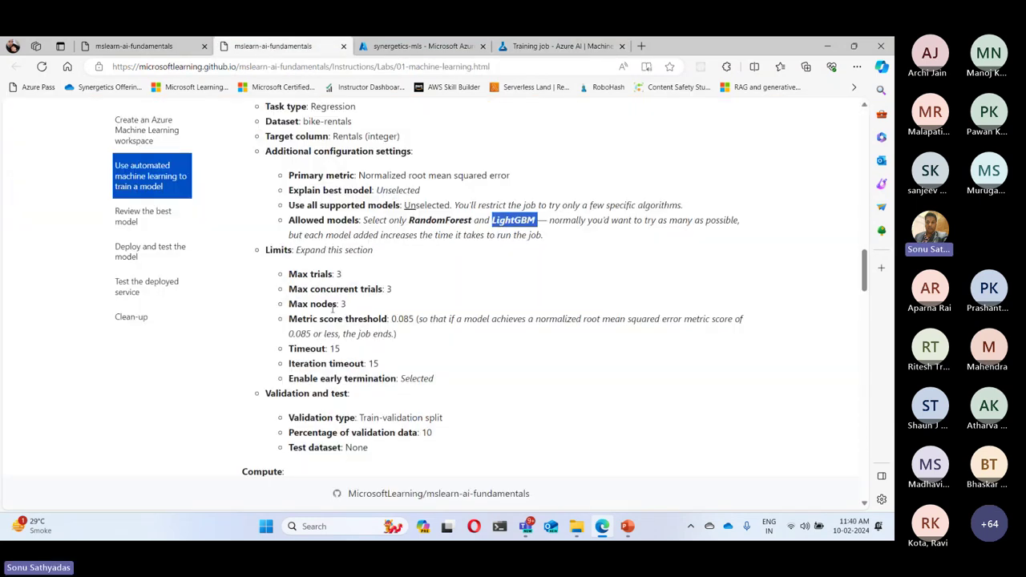
click(581, 48)
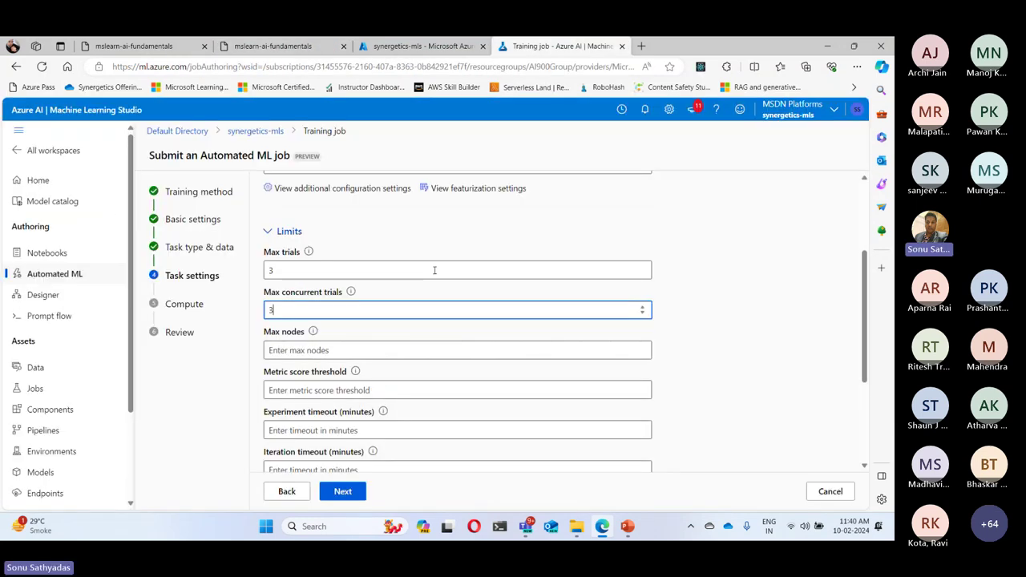
click(290, 349)
text(3)
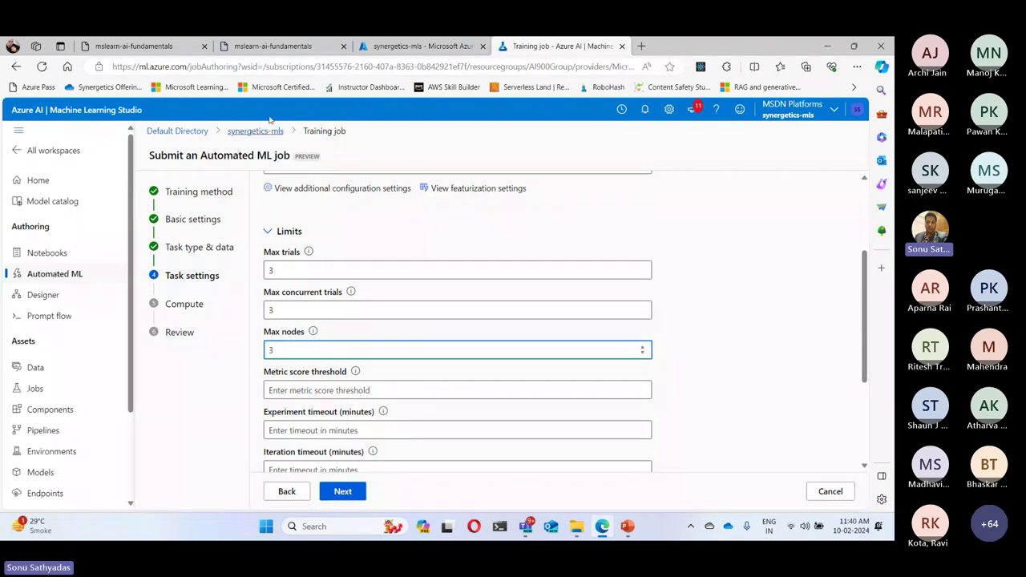
- Look up the metric score threshold in the lab and set it to 0.085 in the job's limits
click(273, 46)
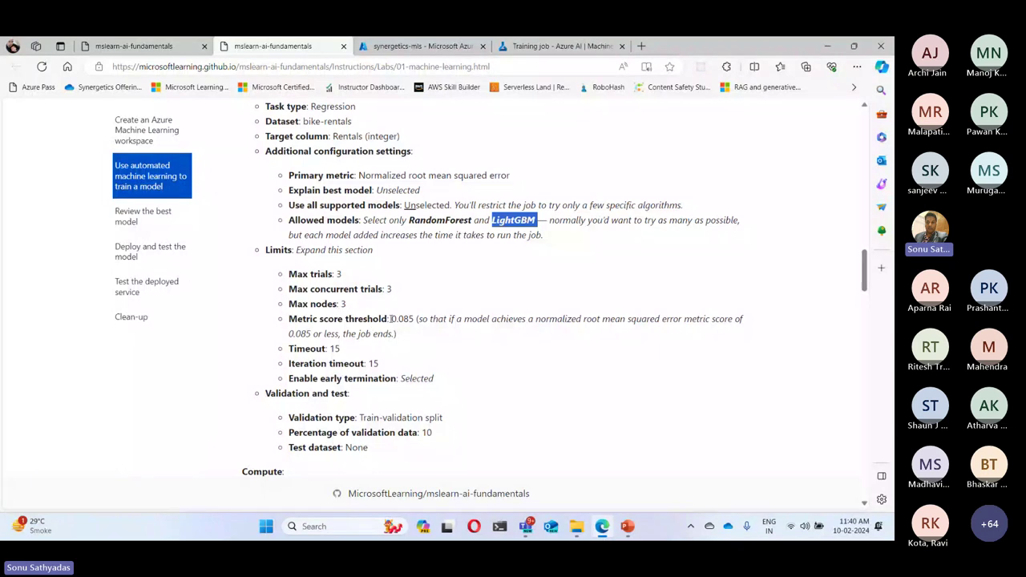
drag(391, 318, 413, 319)
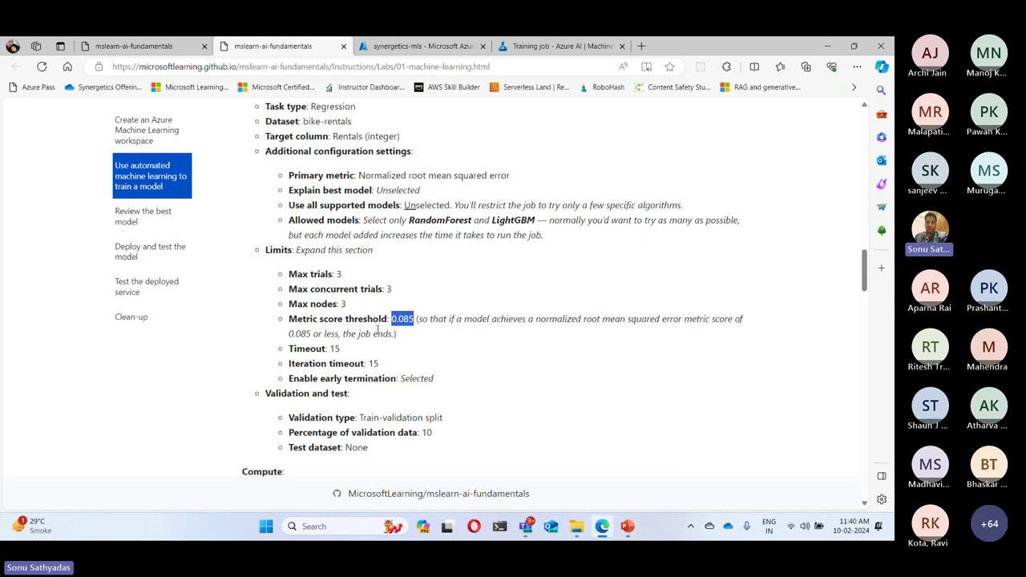
click(582, 51)
click(313, 389)
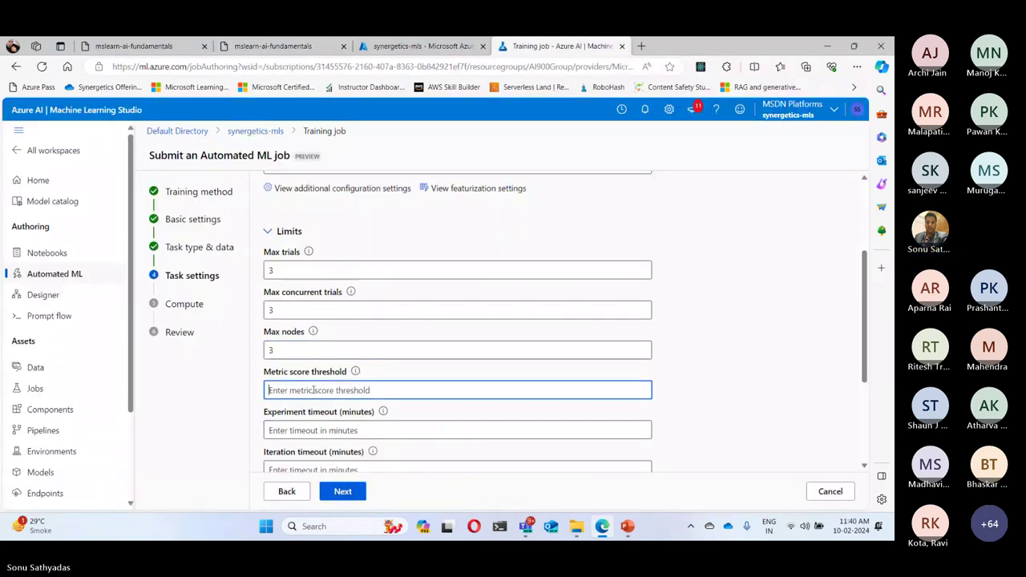
text(0.085)
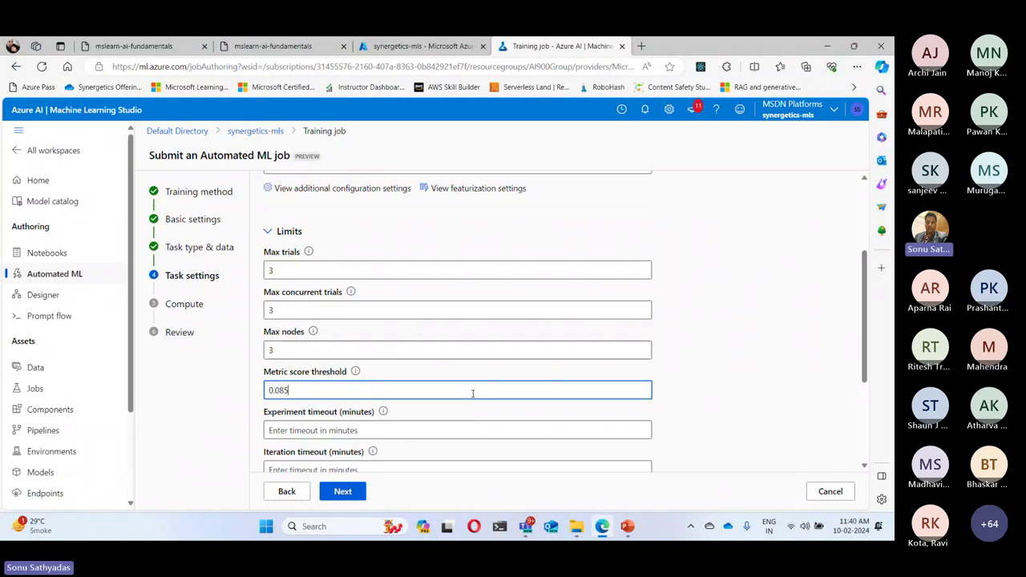
- Look up the timeouts in the lab and set the job's experiment timeout and iteration timeout to 15 minutes each
click(276, 47)
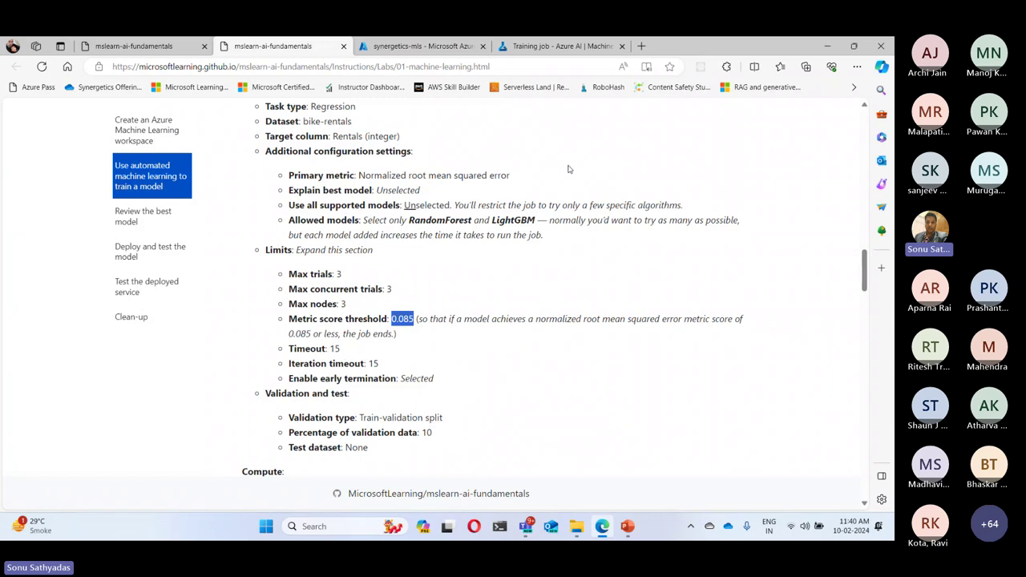
click(581, 46)
click(317, 429)
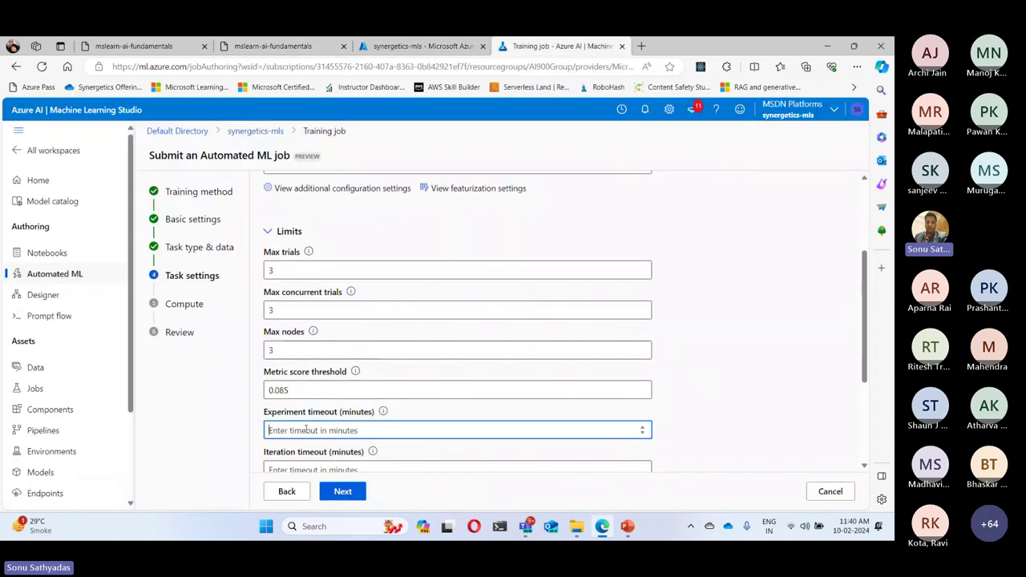
text(15)
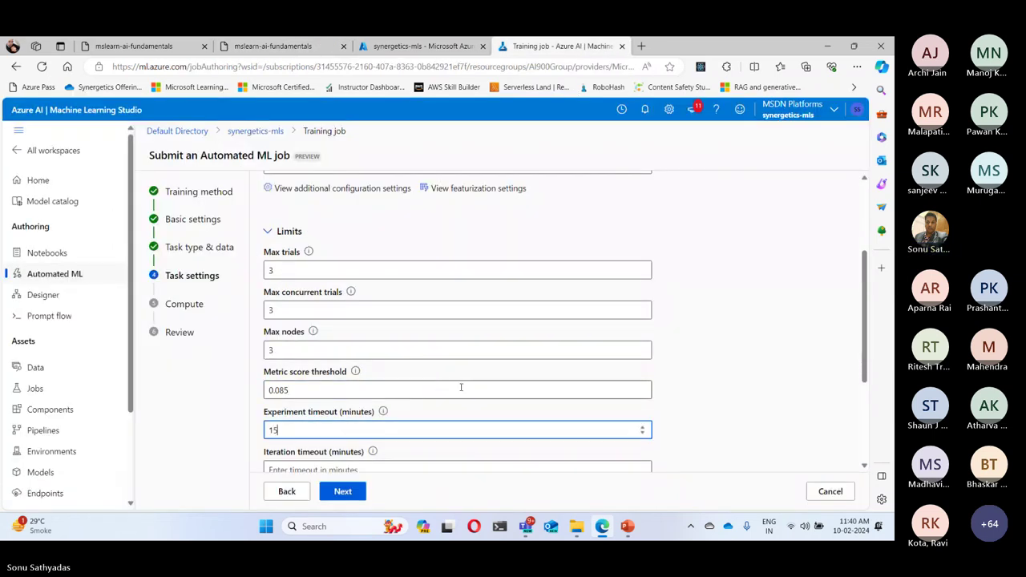
scroll(459, 385, down, 1)
click(339, 428)
text(15)
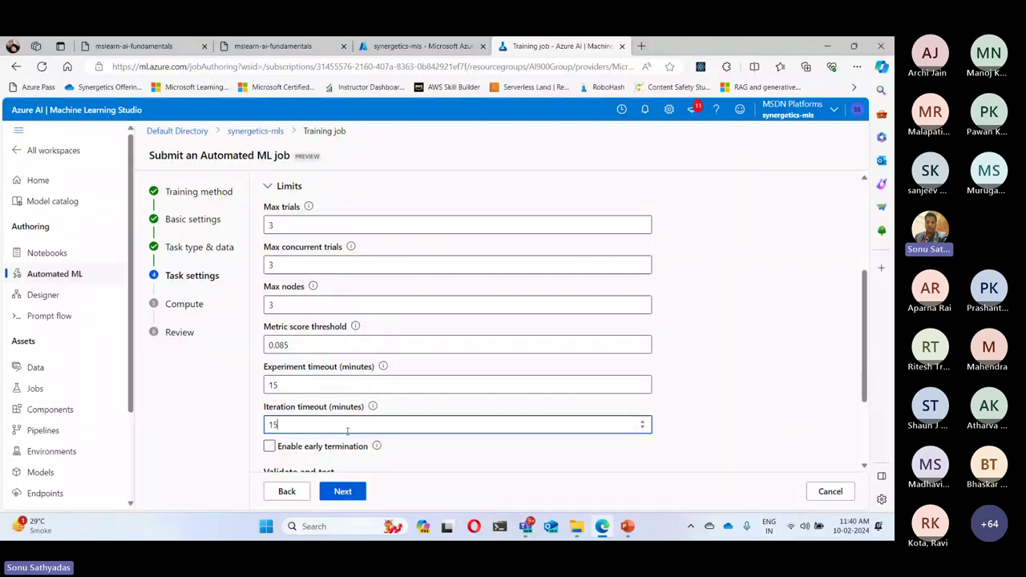
- Check the lab's early termination setting and enable early termination in the job's limits
click(273, 46)
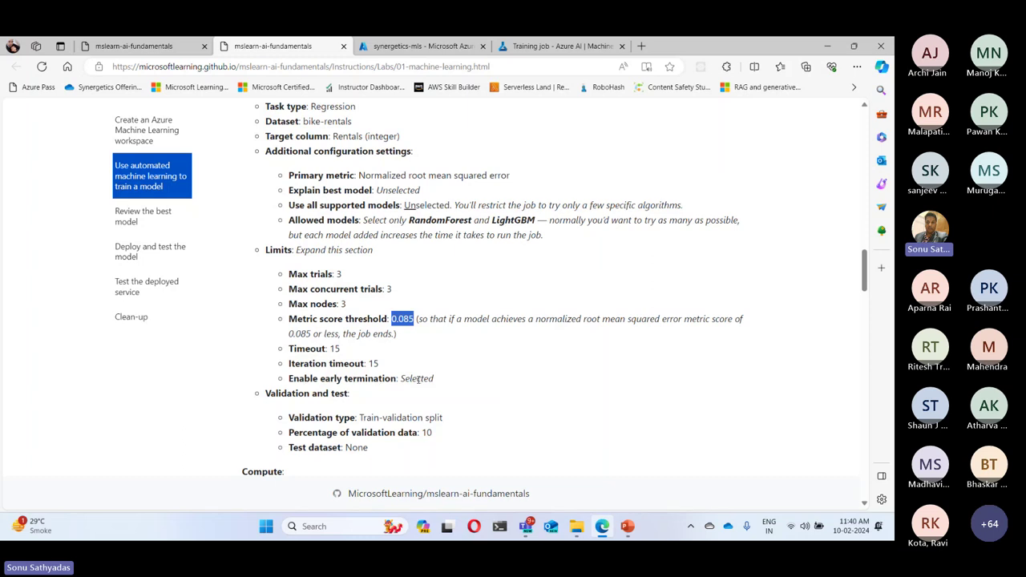
click(561, 46)
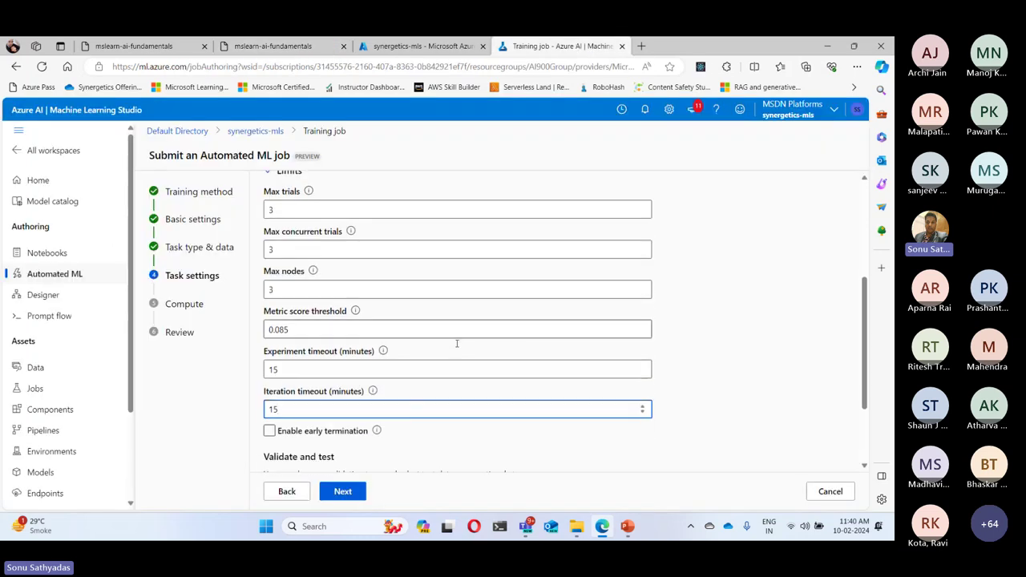
scroll(456, 343, down, 3)
click(269, 318)
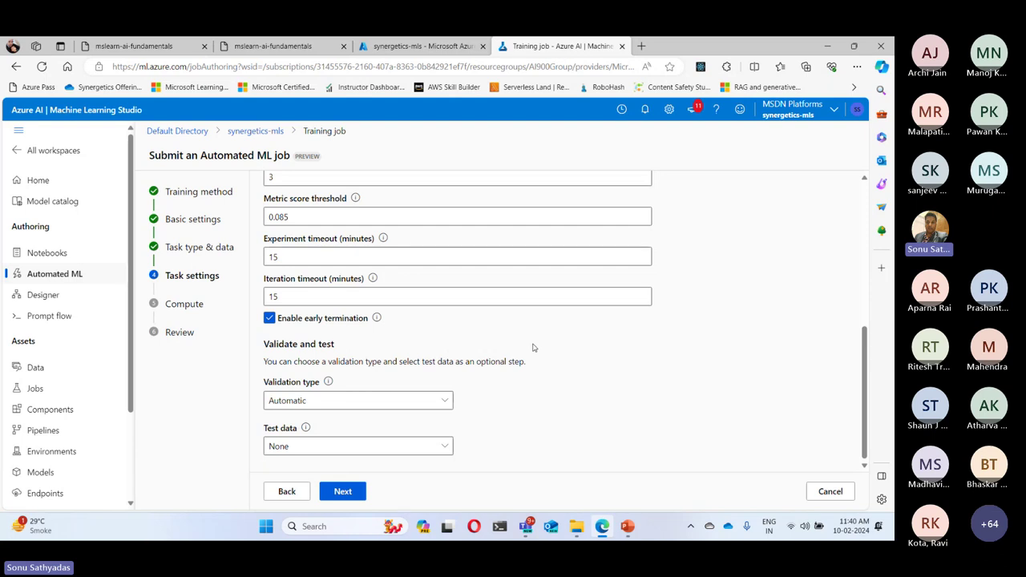
- Look up the validation type in the lab and set the job's validation type to Train-validation split
click(278, 47)
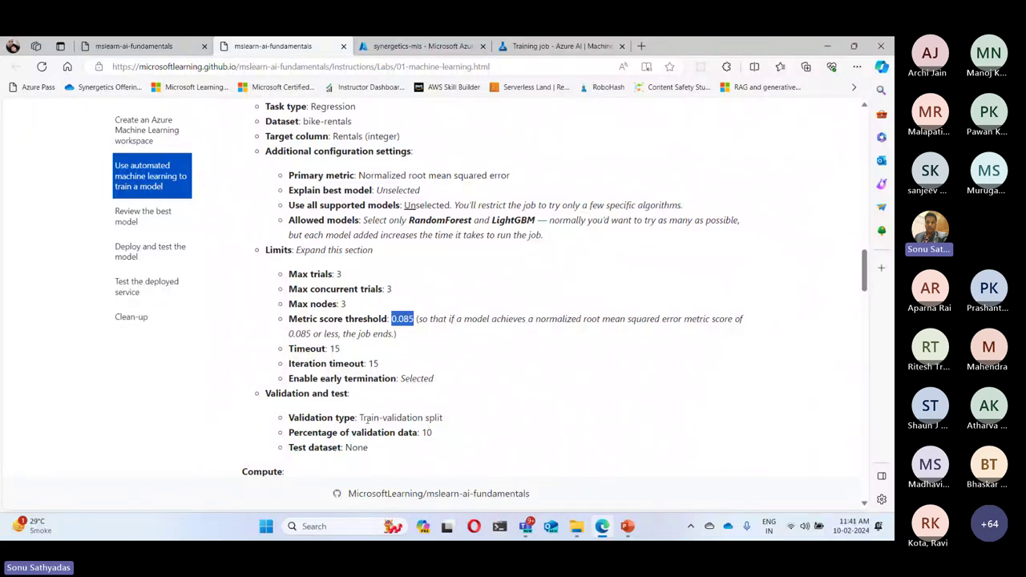
key(ctrl+4)
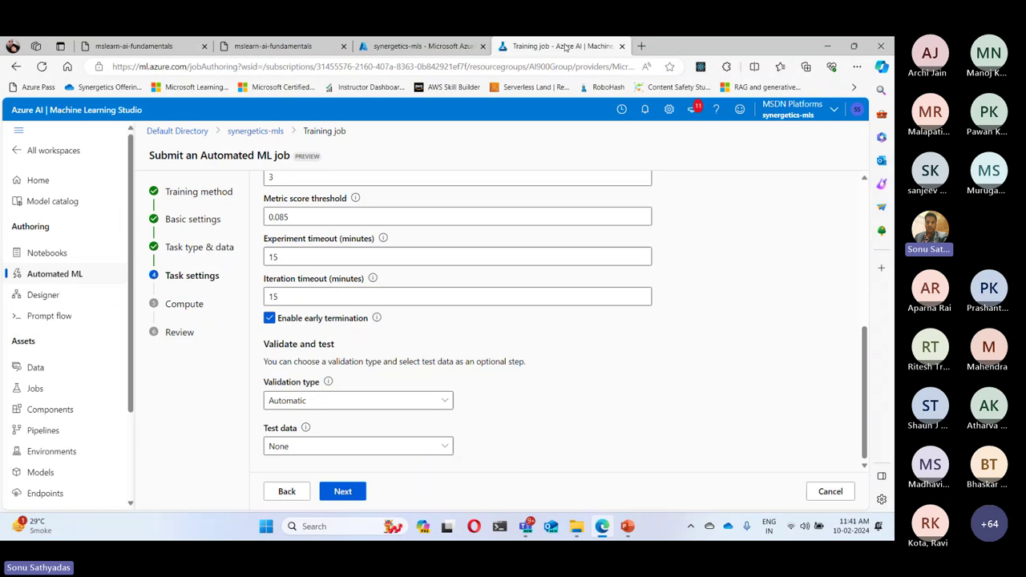
click(320, 403)
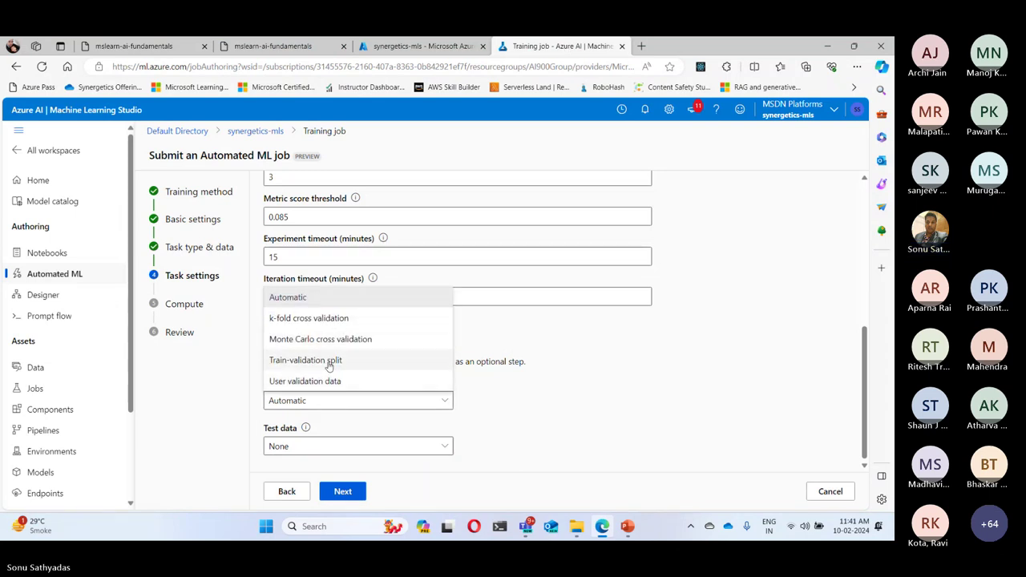
click(328, 366)
scroll(597, 370, down, 1)
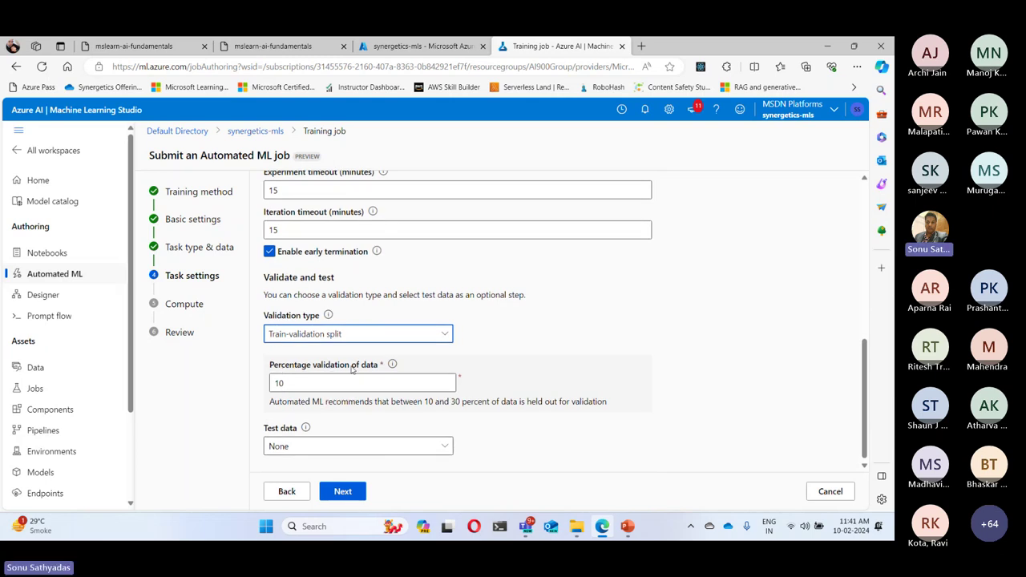
- Check the validation data percentage and test data against the lab, and proceed to the job's compute settings
click(264, 51)
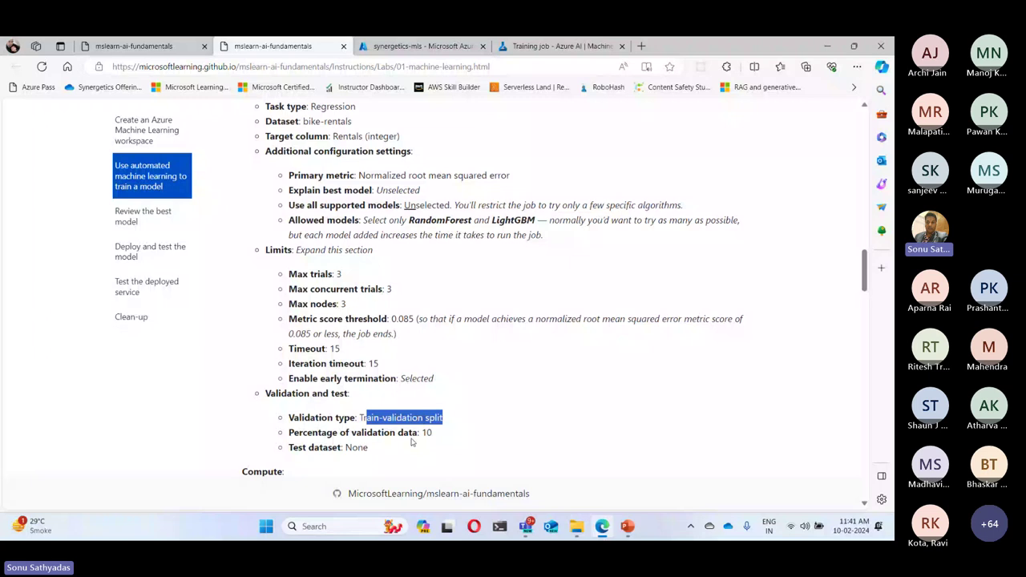
key(ctrl+4)
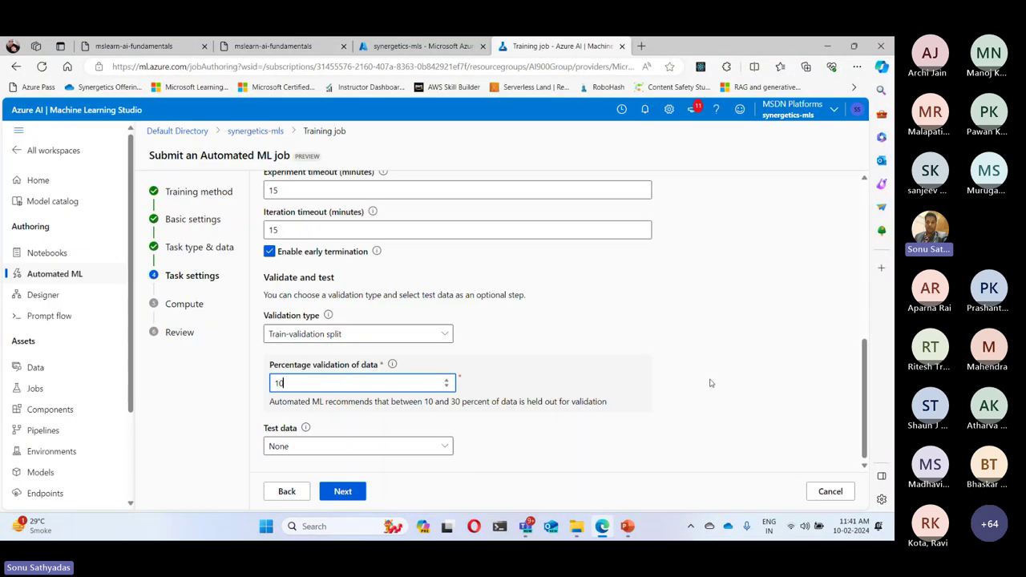
click(269, 54)
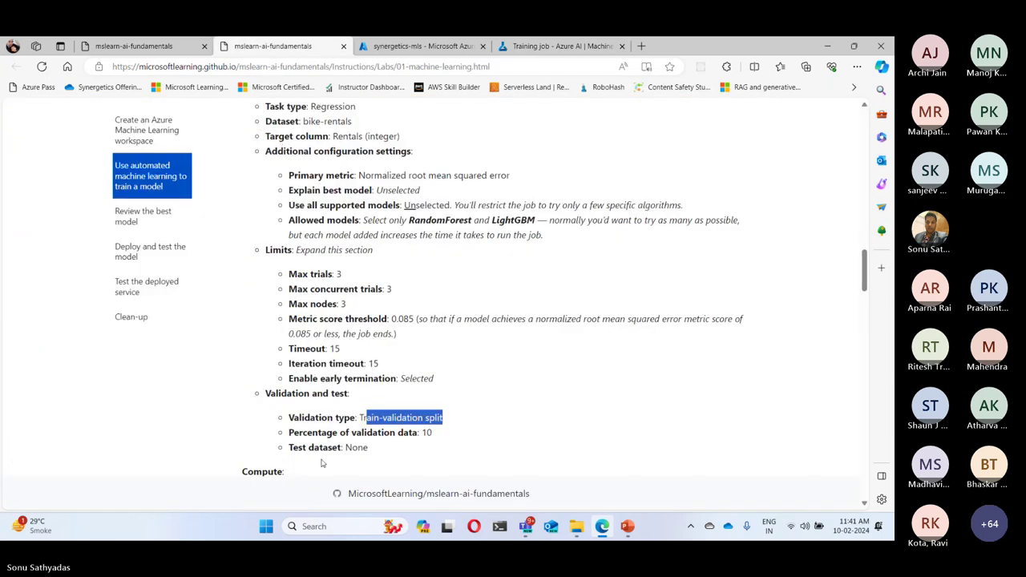
key(ctrl+4)
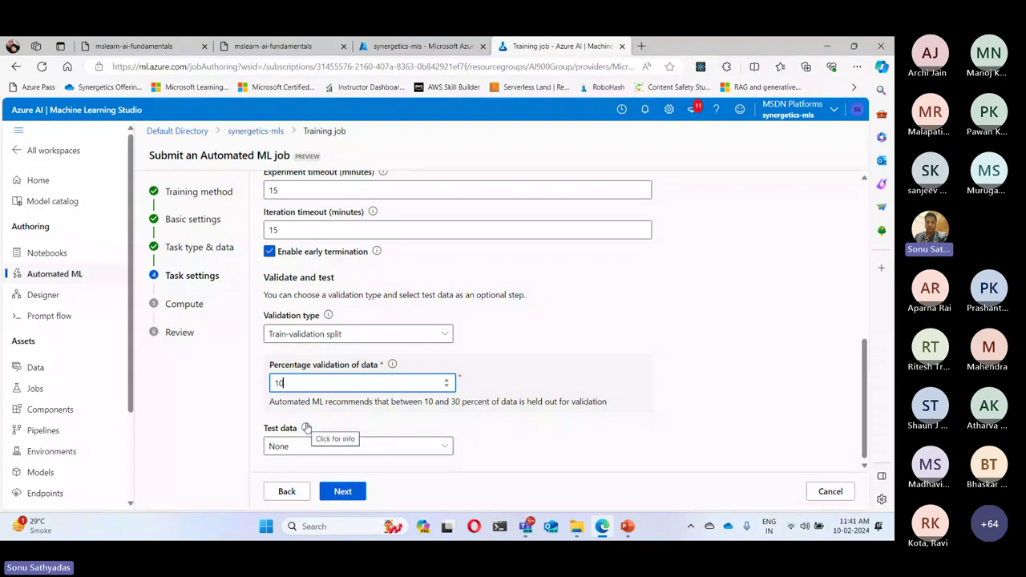
click(343, 492)
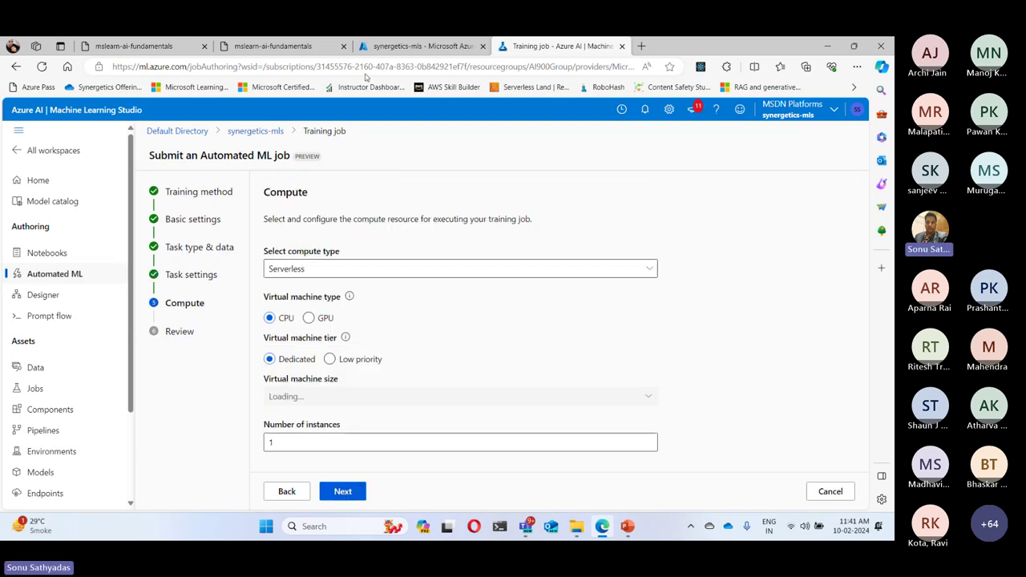
- Compare the job's compute type and virtual machine type with the lab's compute instructions
click(272, 46)
scroll(269, 161, down, 1)
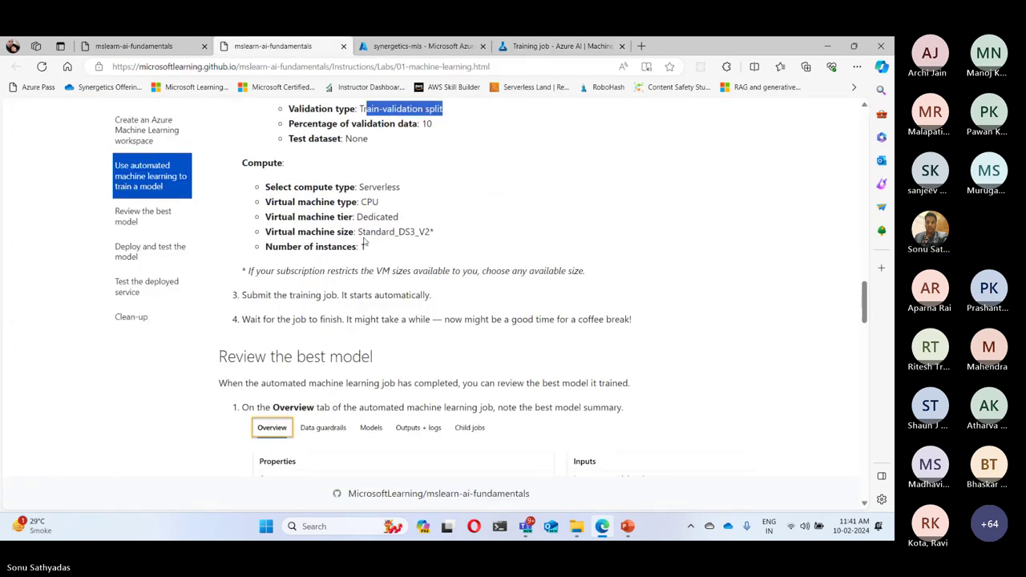
double_click(379, 187)
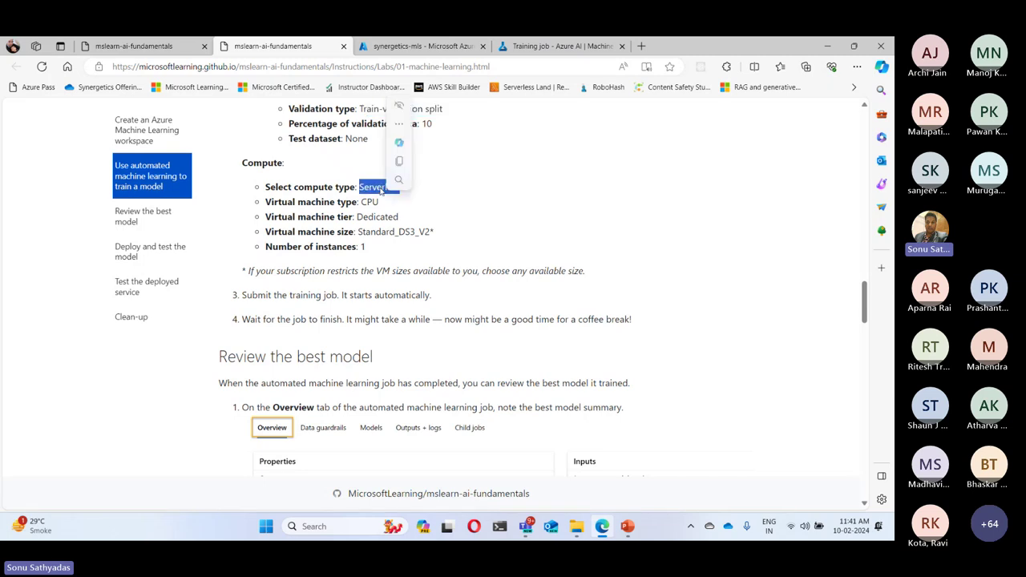
click(597, 48)
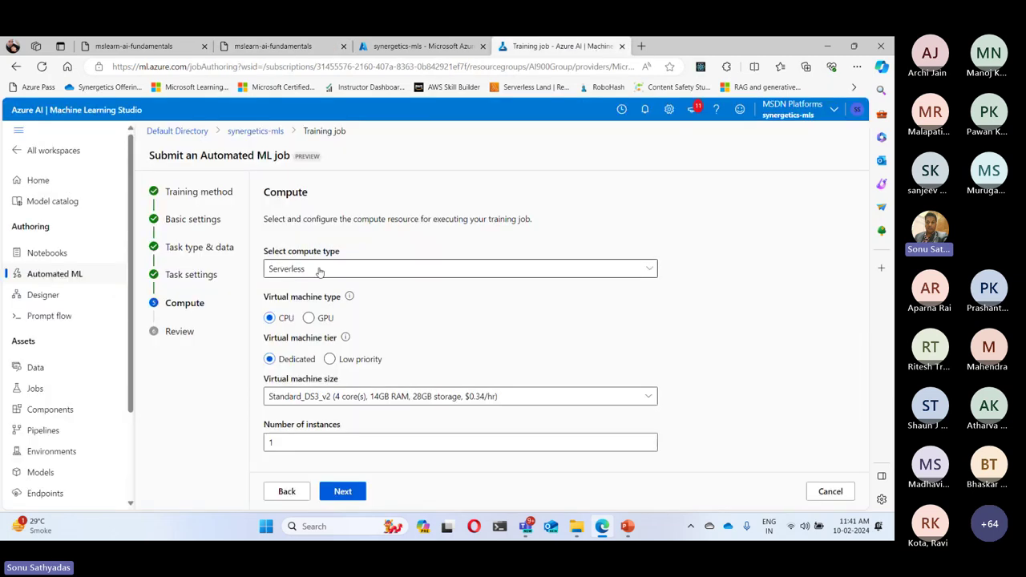
click(267, 48)
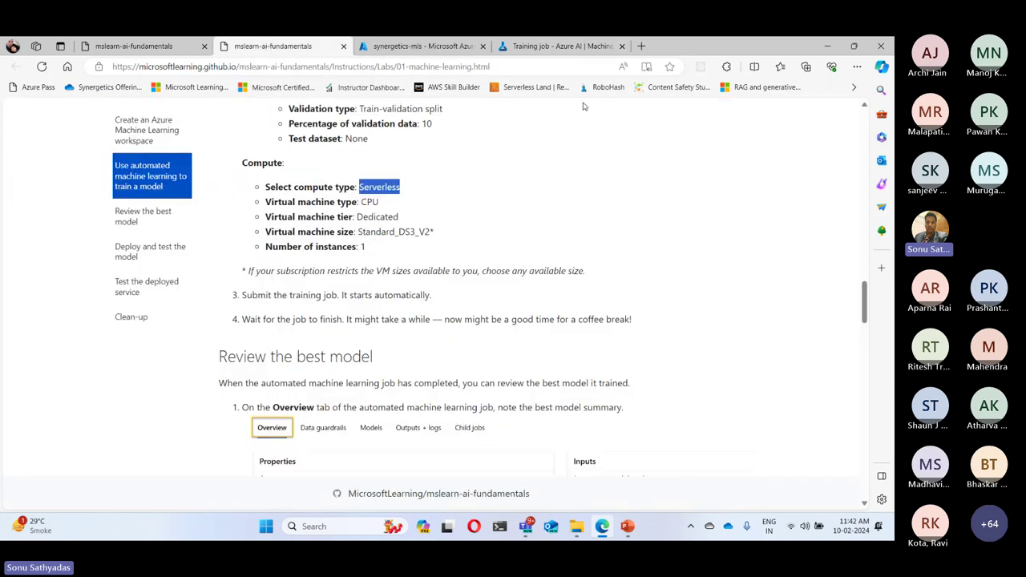
drag(265, 201, 378, 202)
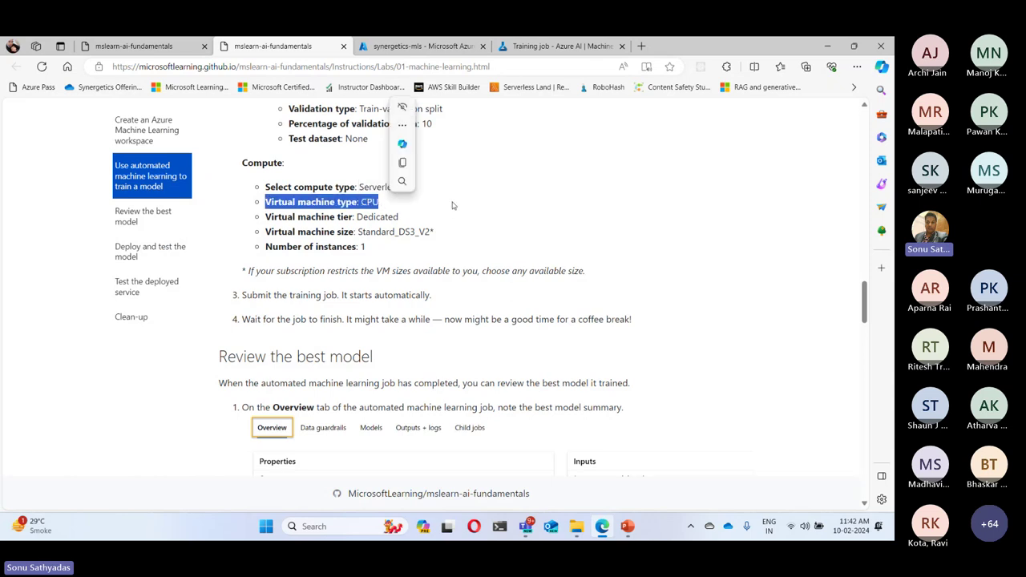
click(561, 46)
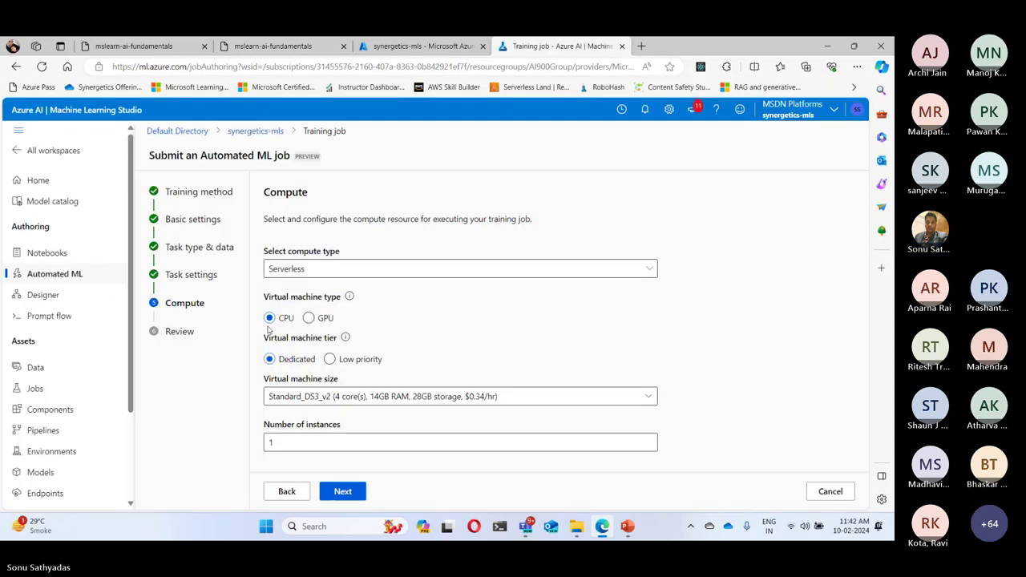
- Compare the job's virtual machine tier, size and number of instances with the lab's compute instructions
click(265, 47)
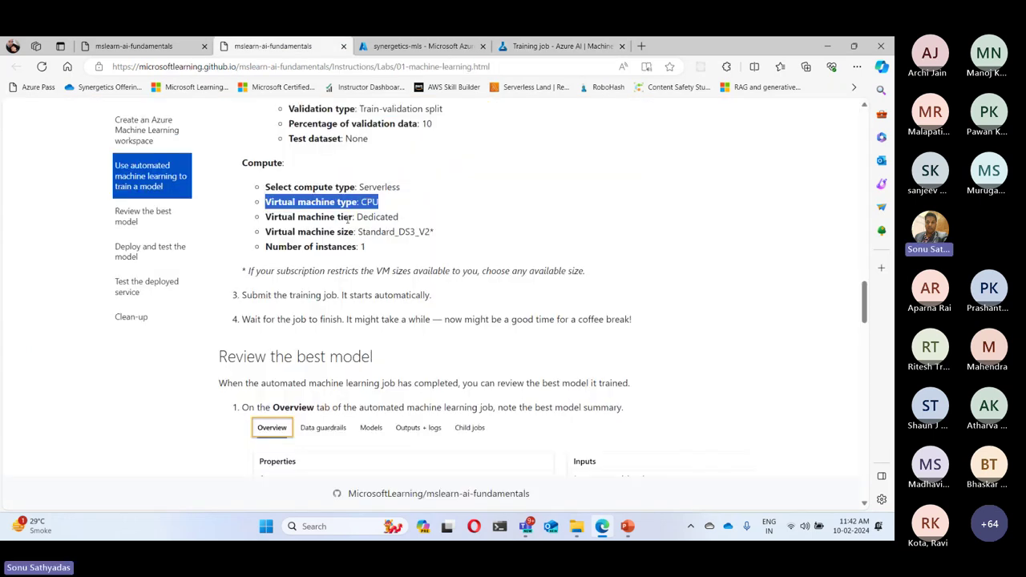
click(557, 45)
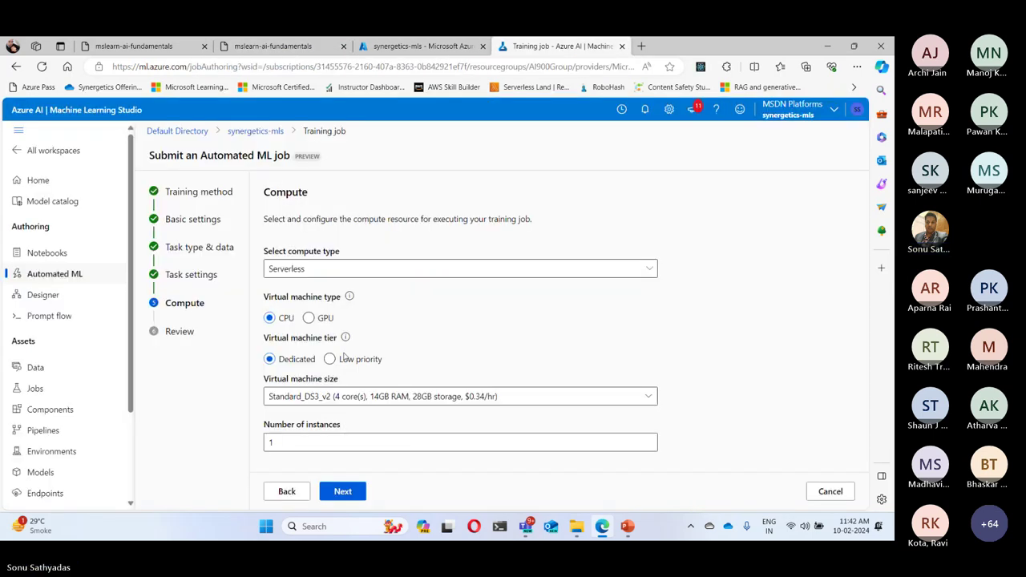
click(282, 48)
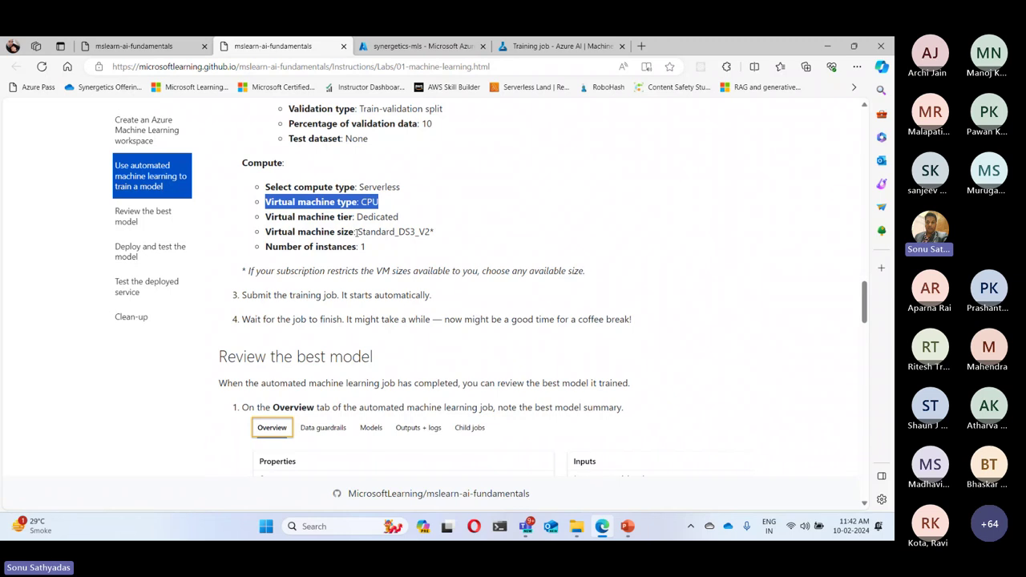
click(552, 48)
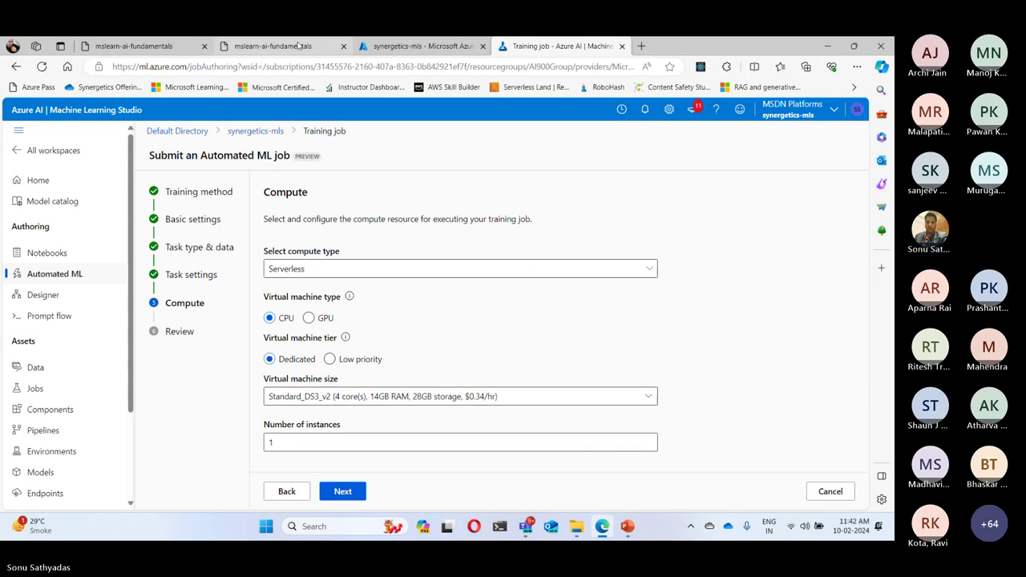
click(298, 46)
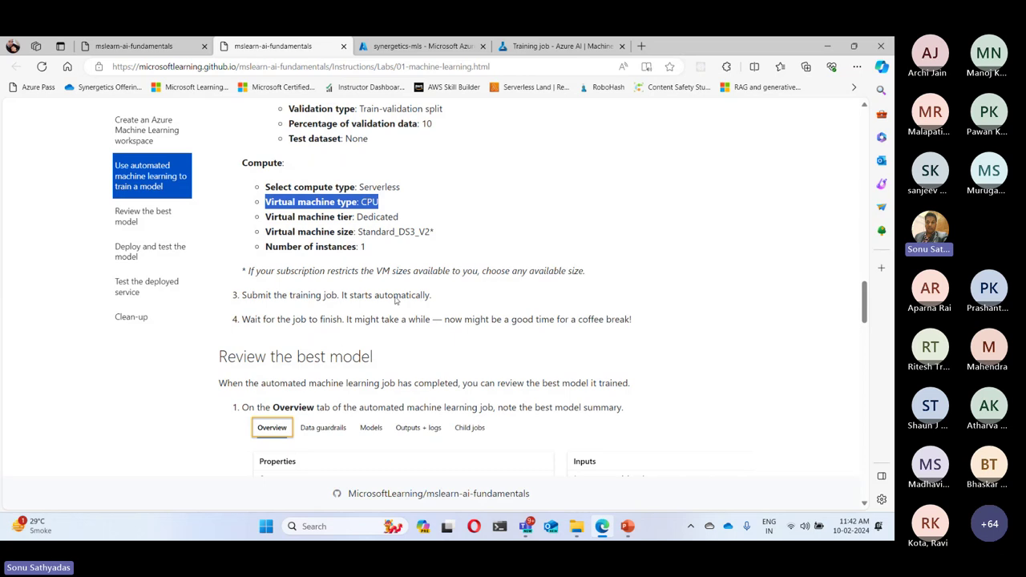
click(570, 45)
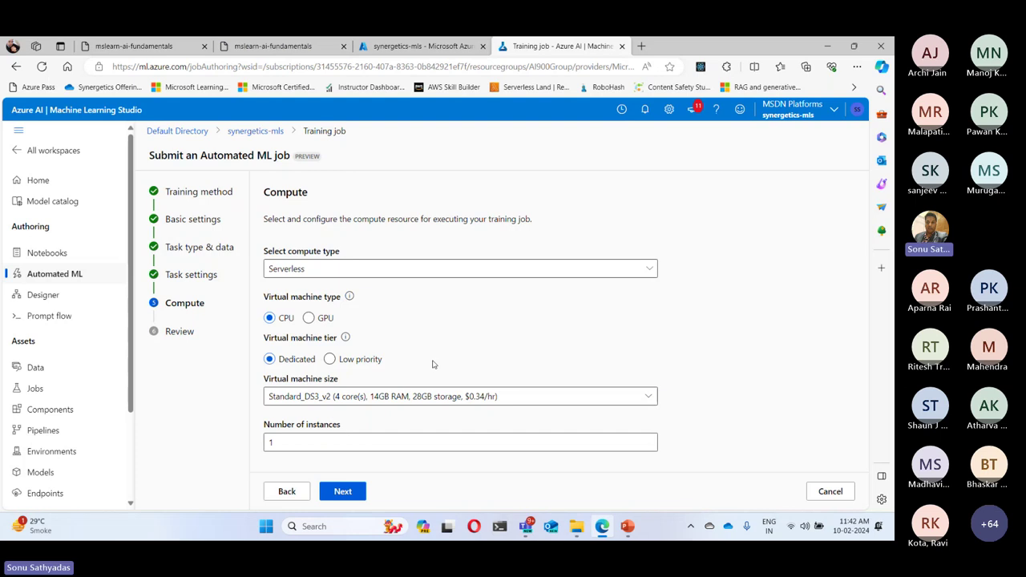
click(299, 44)
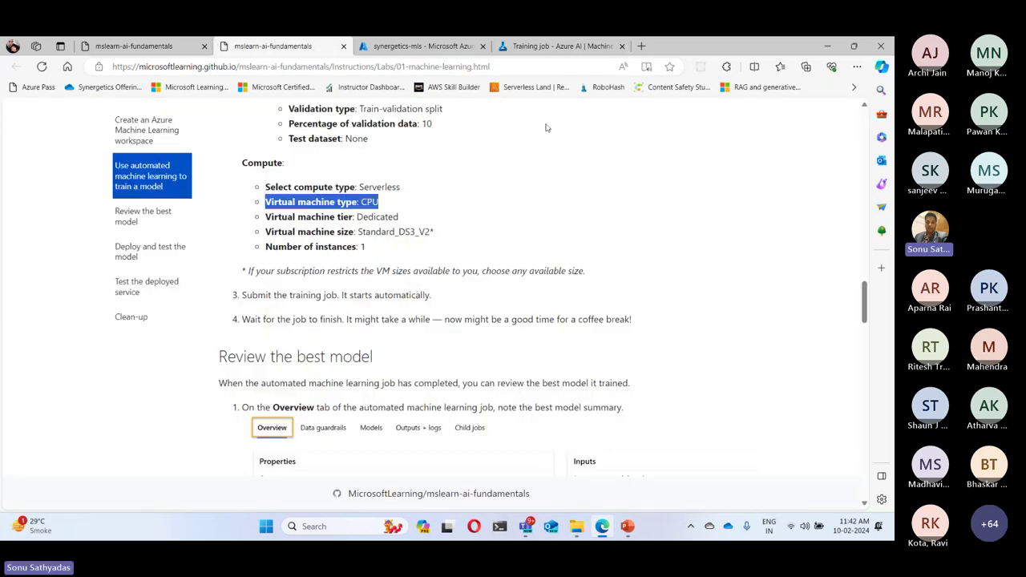
click(561, 46)
- Review the Automated ML job's configuration summary, submit the training job and dismiss its status notification
click(342, 491)
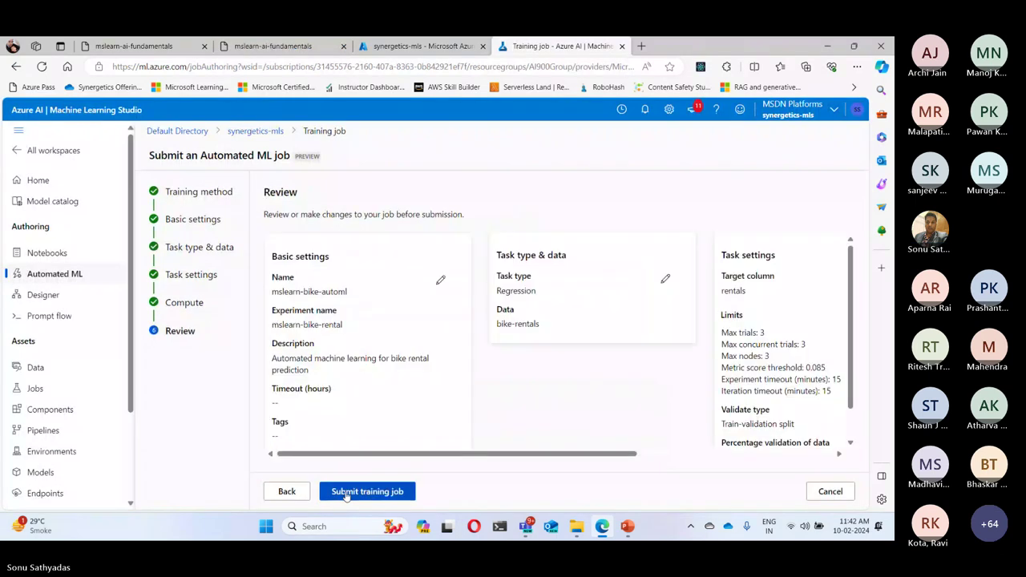
scroll(655, 292, down, 1)
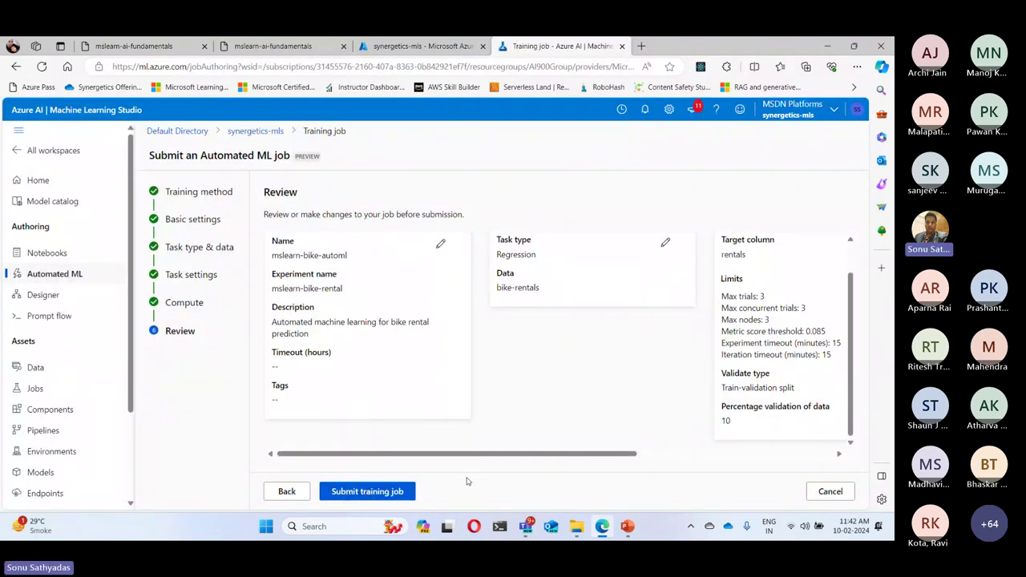
click(377, 492)
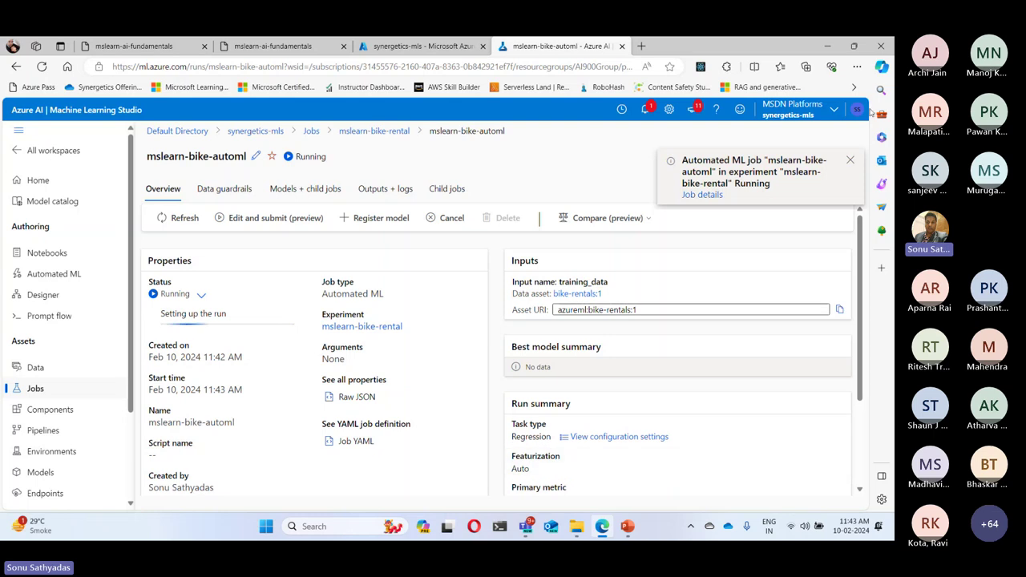
click(851, 161)
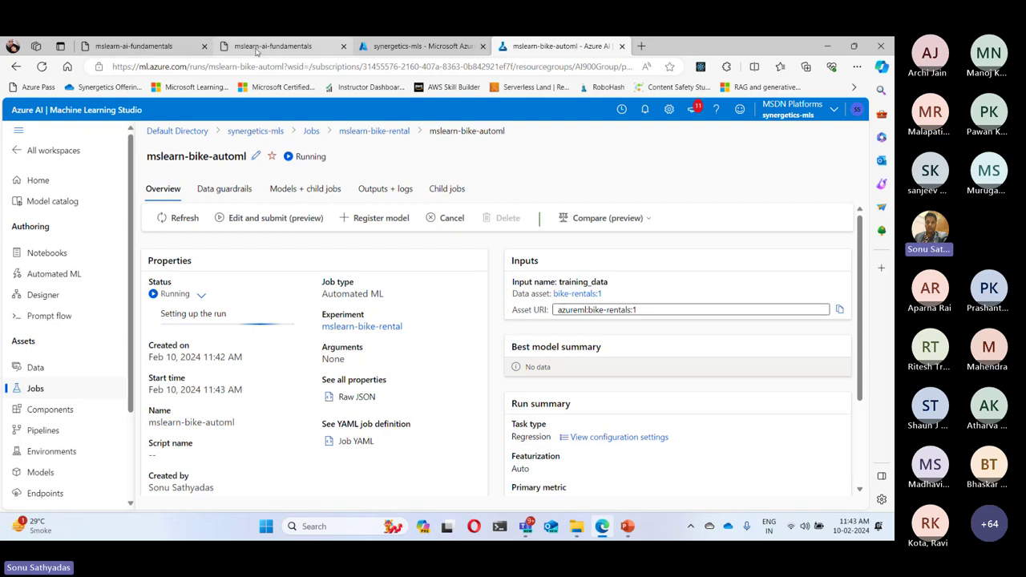
- Read the lab's instructions on waiting for the training job and reviewing the best model, and return to the mslearn-bike-automl job
click(272, 46)
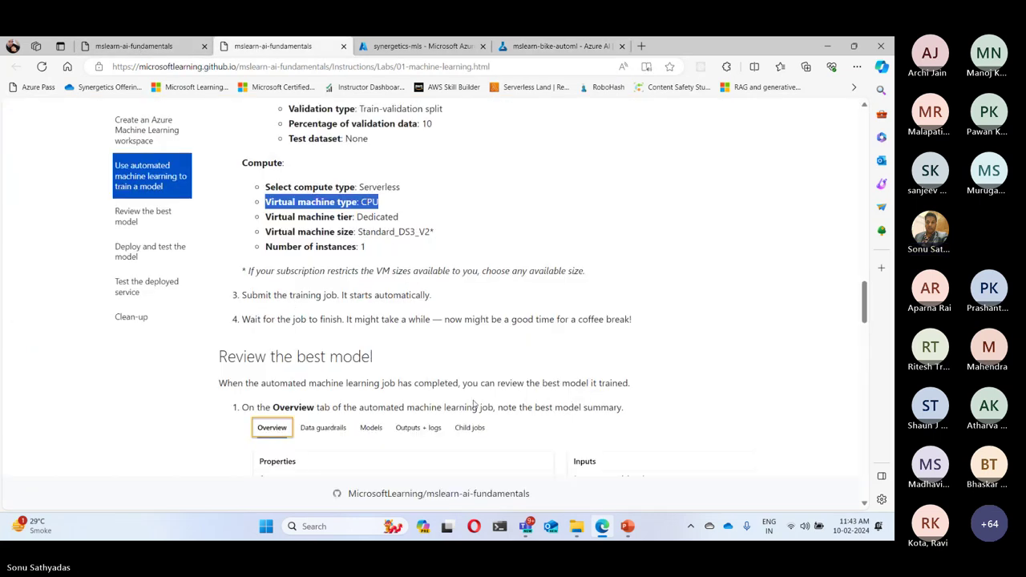
scroll(473, 404, down, 2)
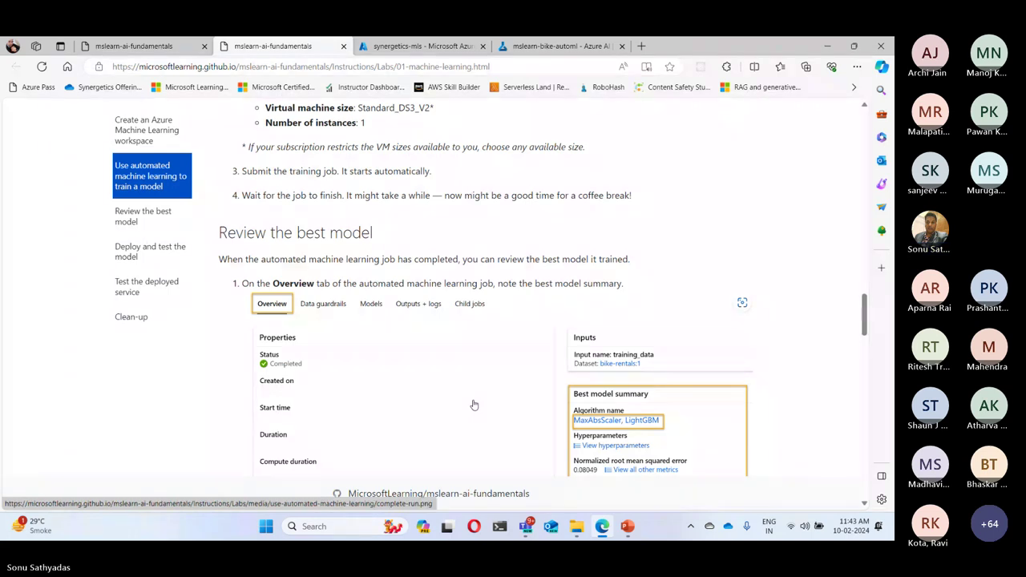
scroll(473, 404, down, 1)
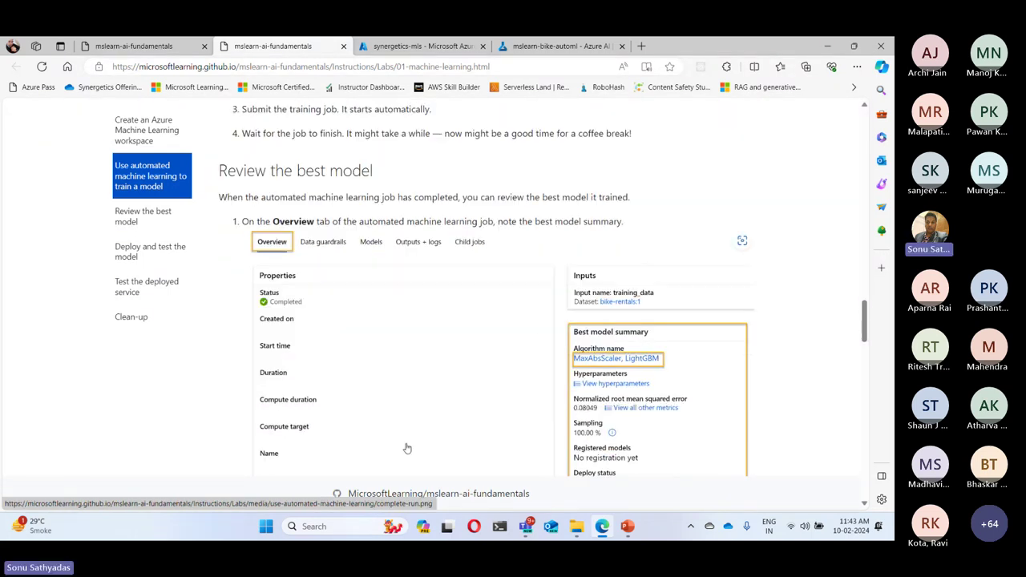
click(560, 46)
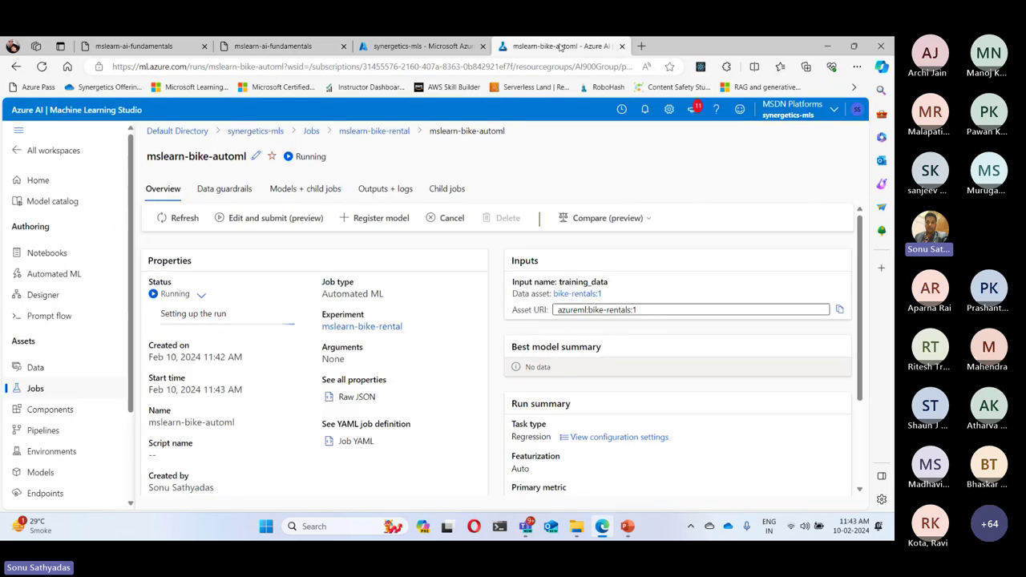
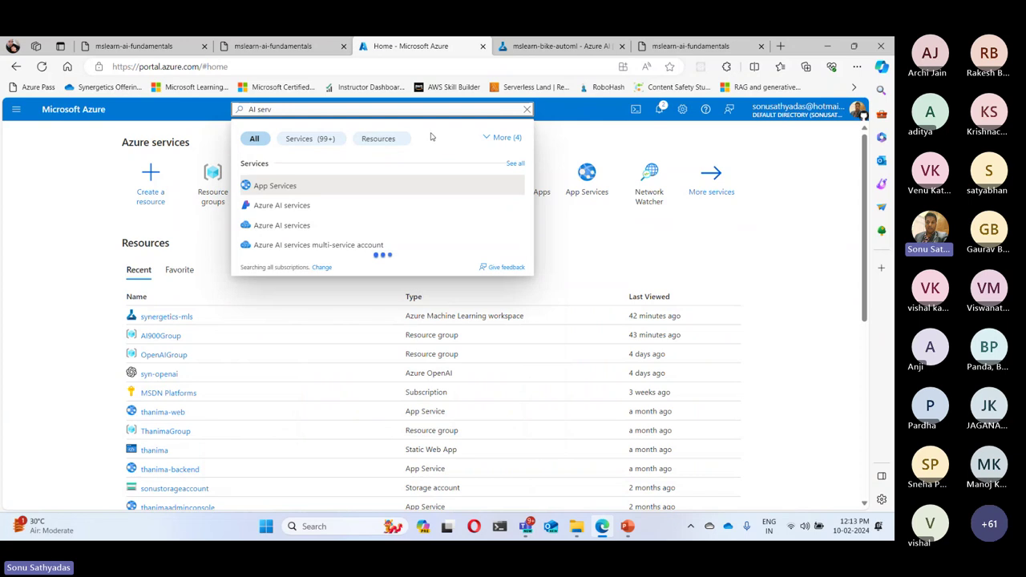
- Open Azure AI services in the Azure portal and look over the offered services, including Azure OpenAI, Computer vision, Custom vision and Translator
click(281, 225)
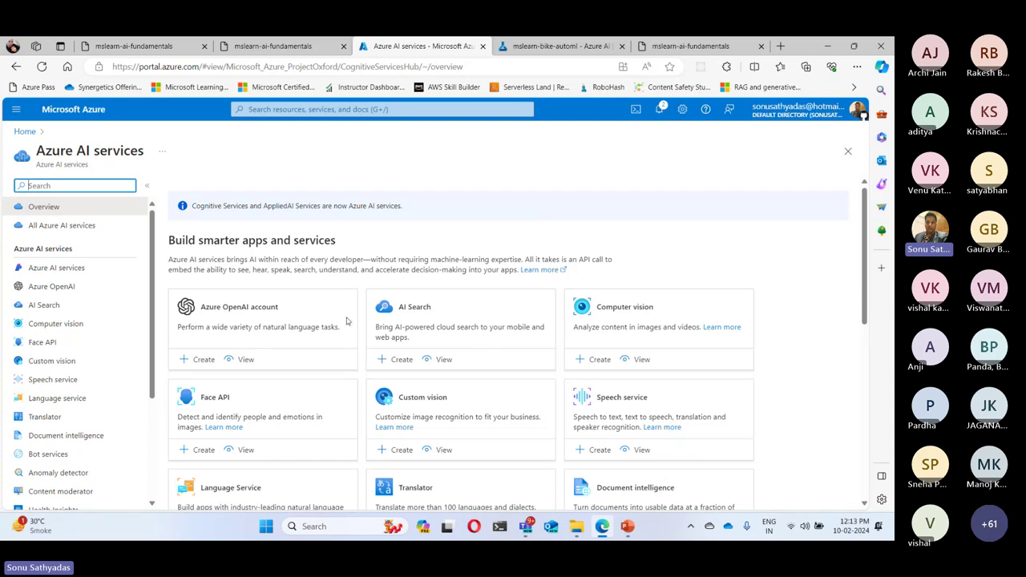
drag(209, 307, 285, 312)
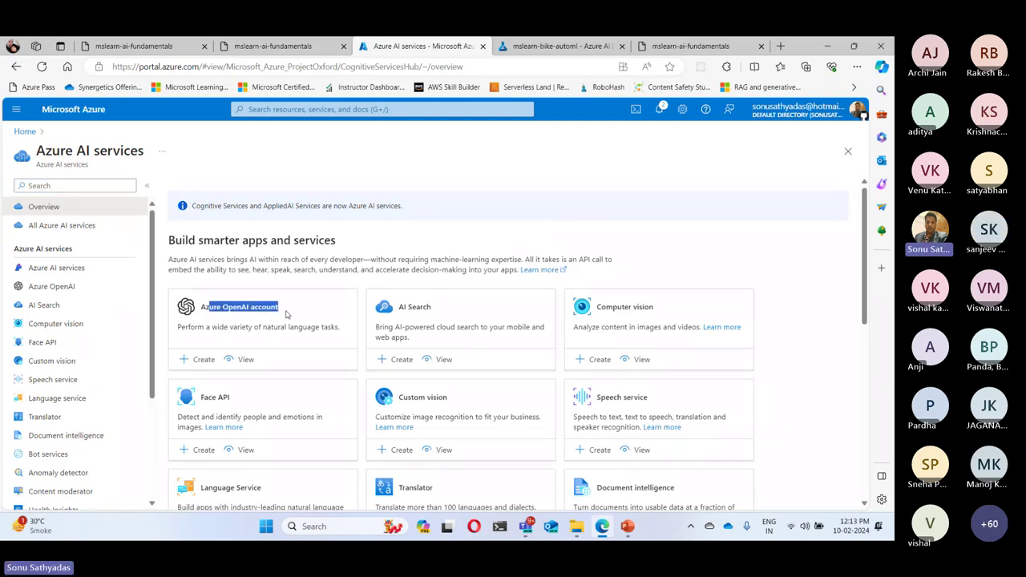
drag(612, 307, 678, 309)
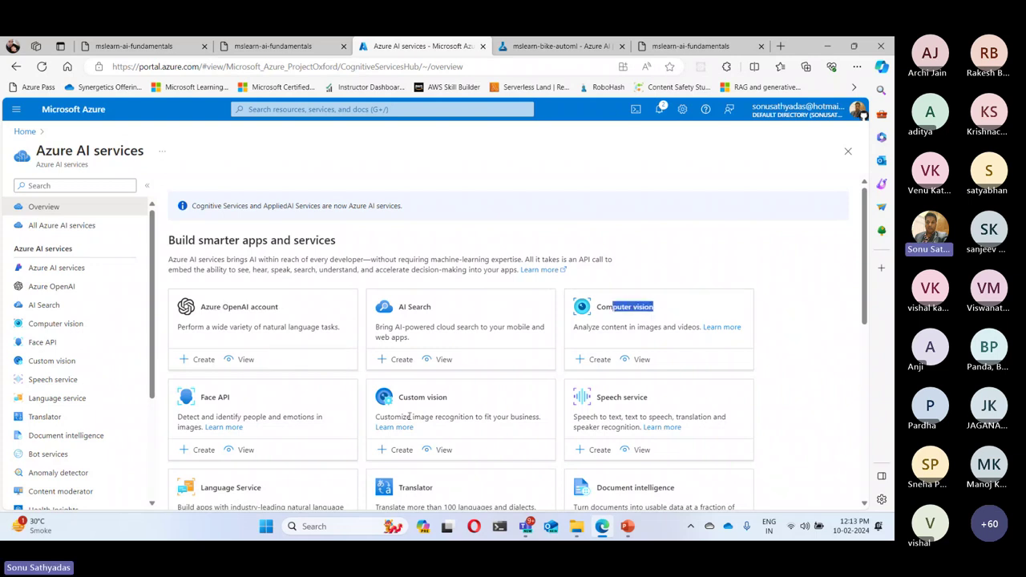
drag(210, 396, 282, 395)
drag(417, 397, 490, 400)
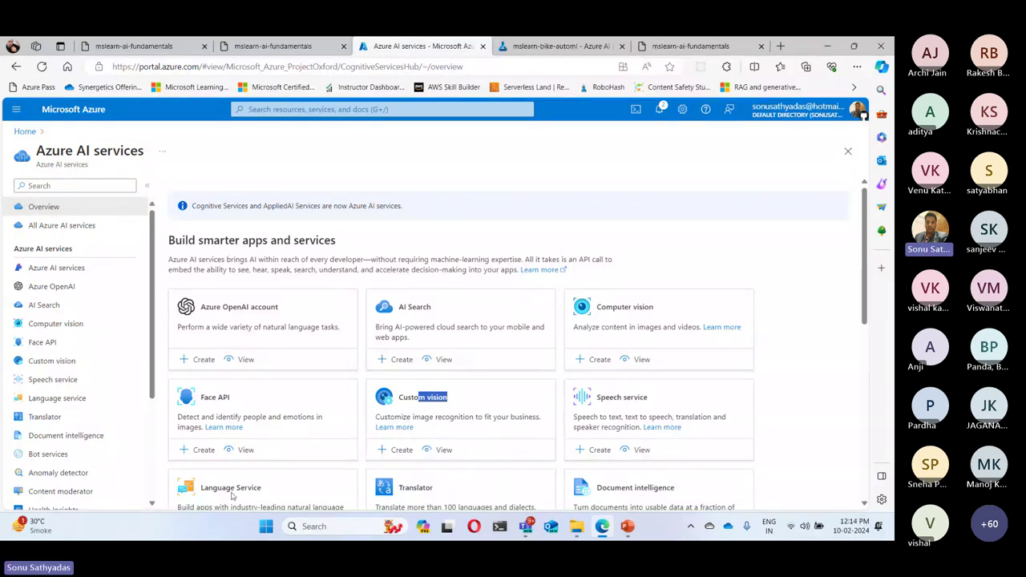
drag(214, 487, 411, 487)
scroll(412, 487, down, 3)
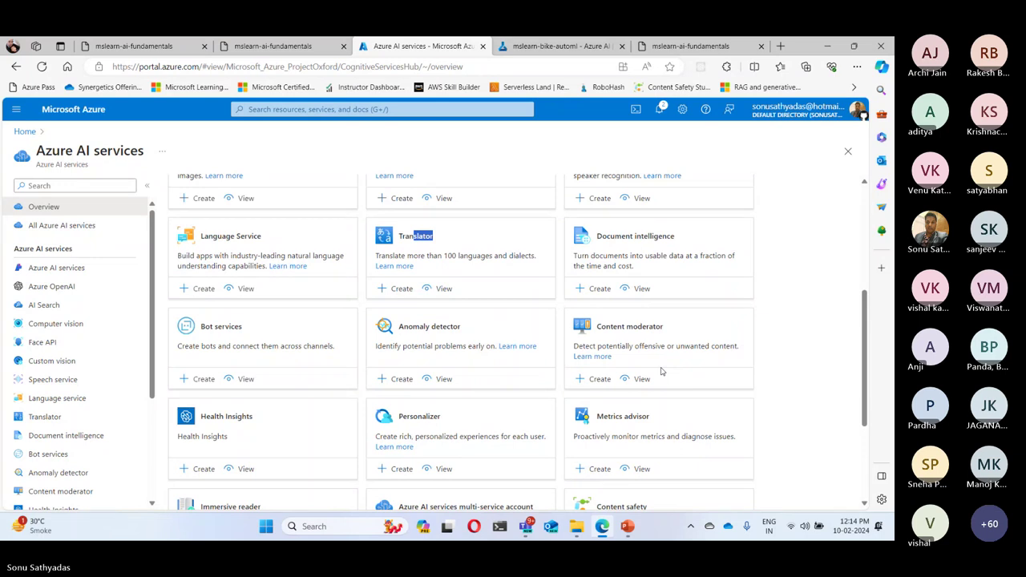
scroll(430, 278, down, 2)
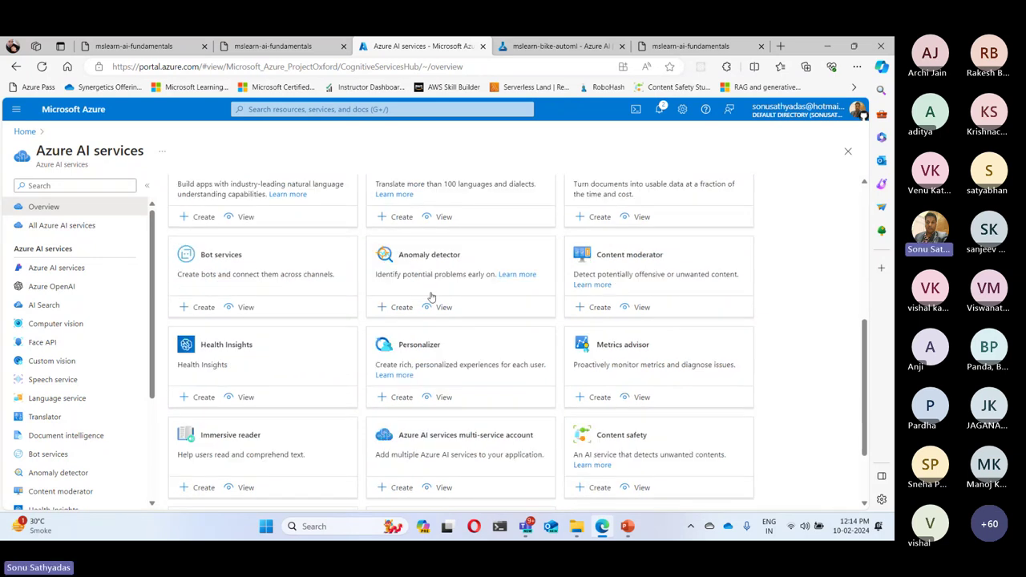
click(429, 481)
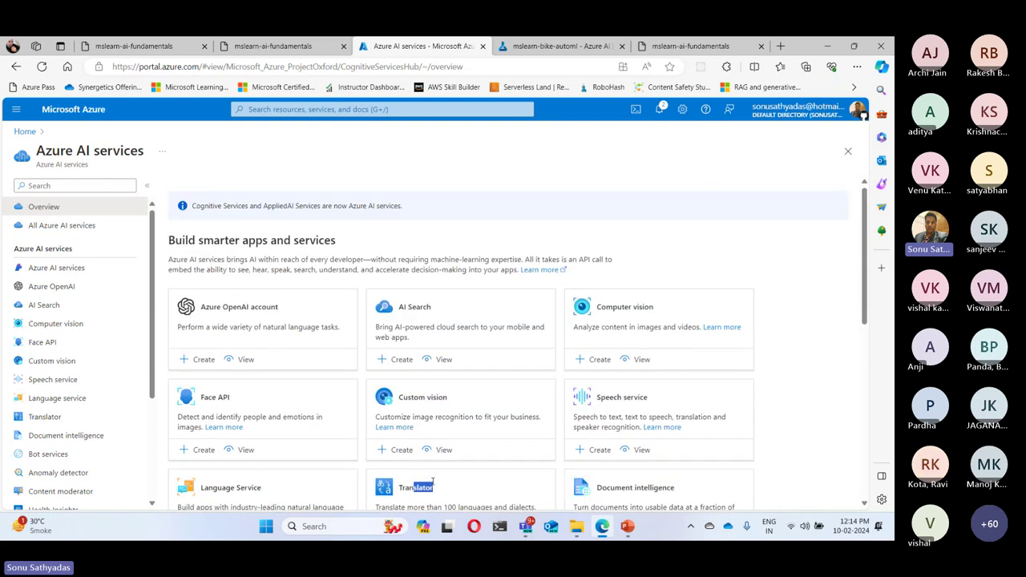
drag(38, 155, 180, 151)
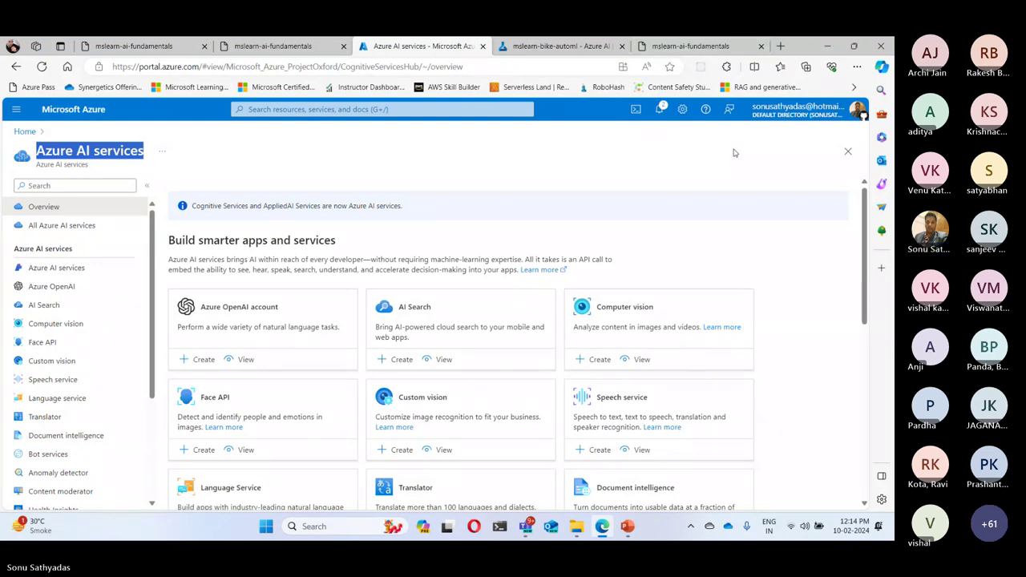
- Read the introduction of the Explore Azure AI Services lab and open its linked Content Safety Studio in a separate tab
key(ctrl+9)
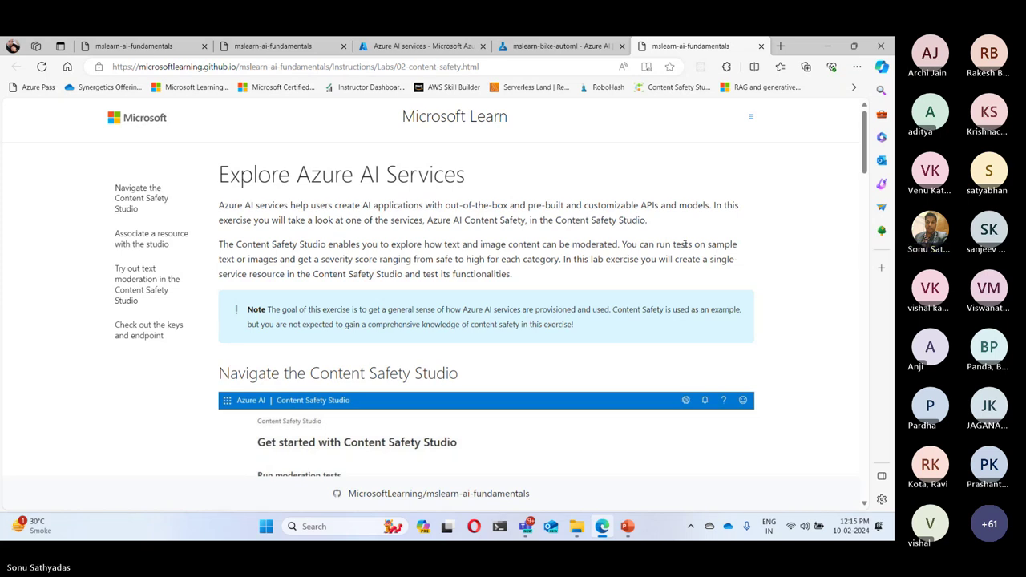
scroll(657, 244, down, 4)
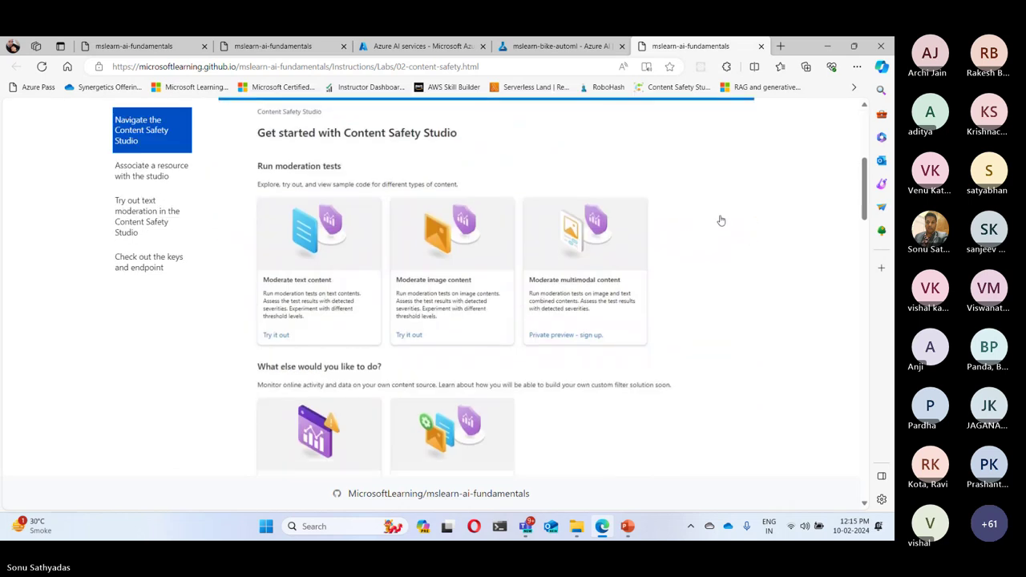
scroll(734, 217, up, 2)
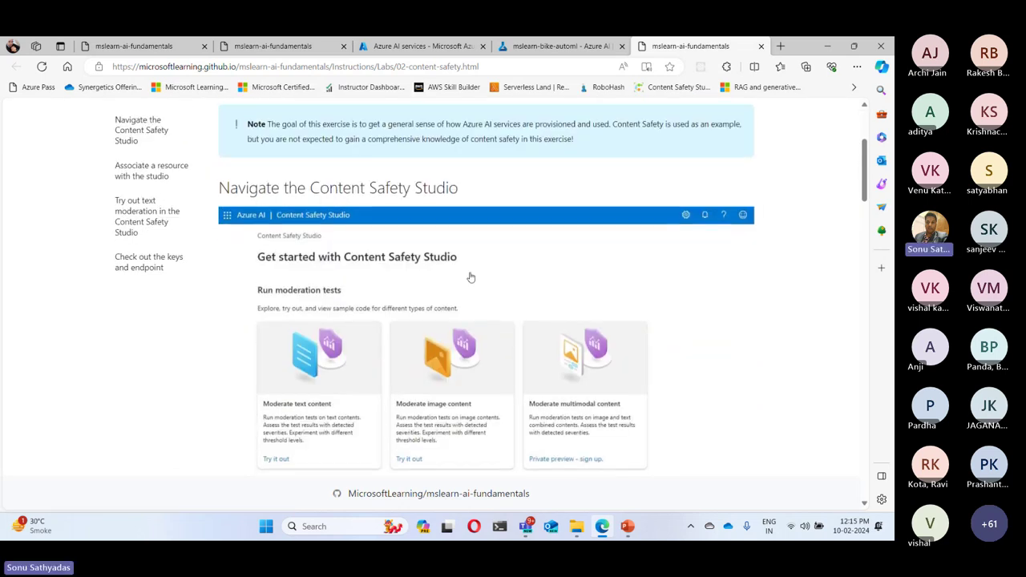
scroll(542, 289, down, 4)
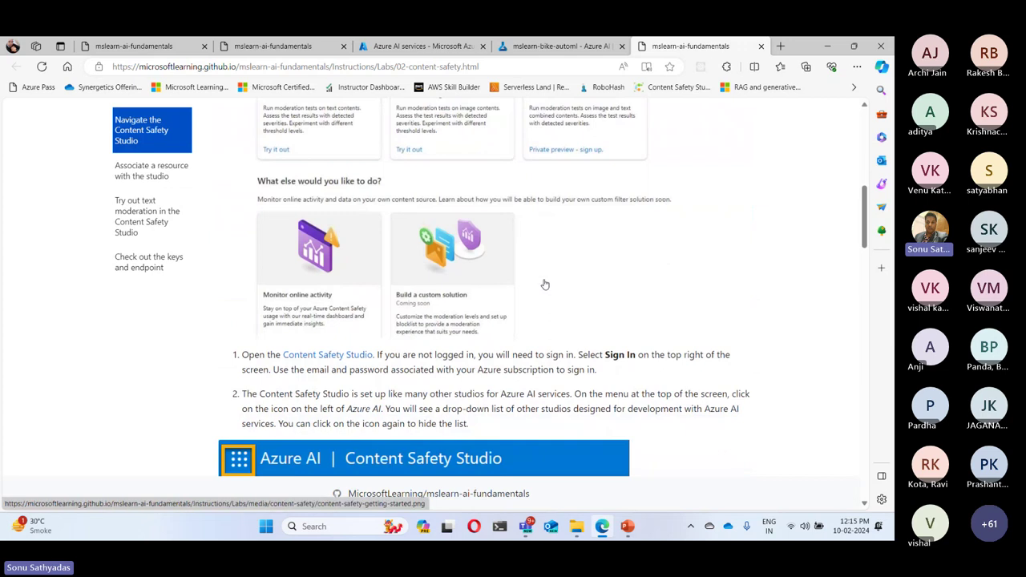
ctrl+click(349, 358)
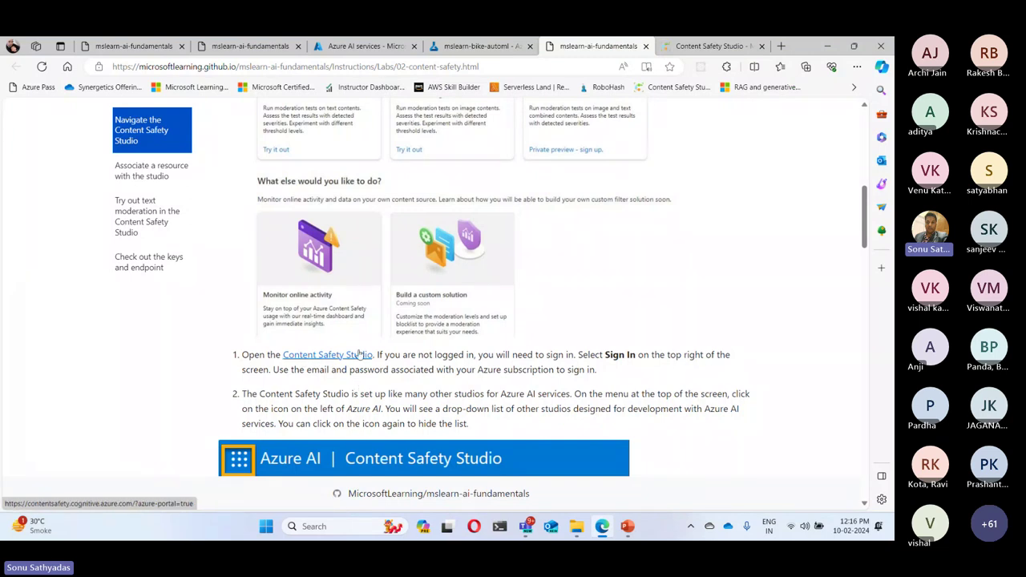
click(715, 46)
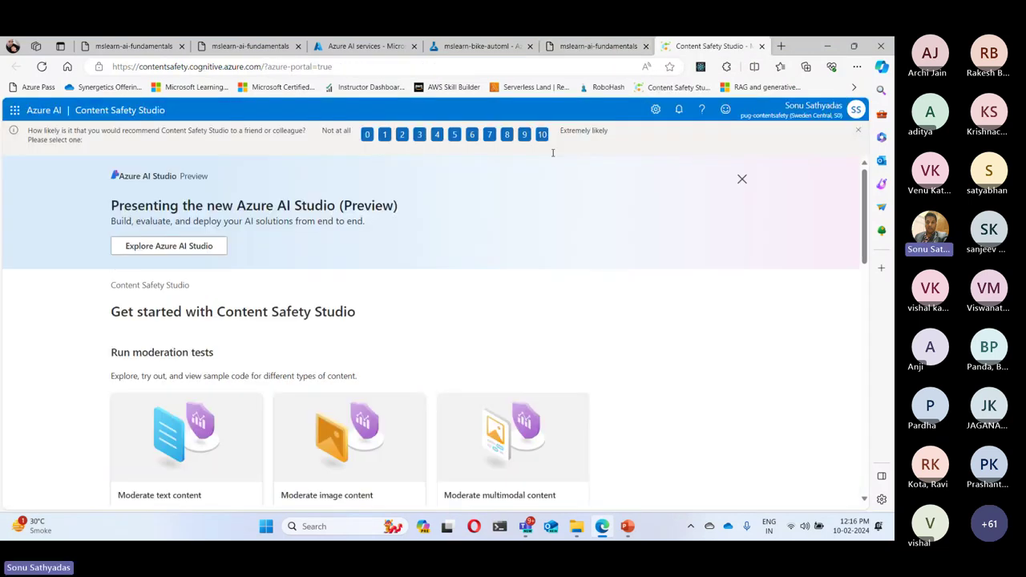
- Dismiss the Azure AI Studio announcement and look over the moderation tests and the safety solutions for Gen-AI
click(742, 179)
scroll(535, 241, down, 1)
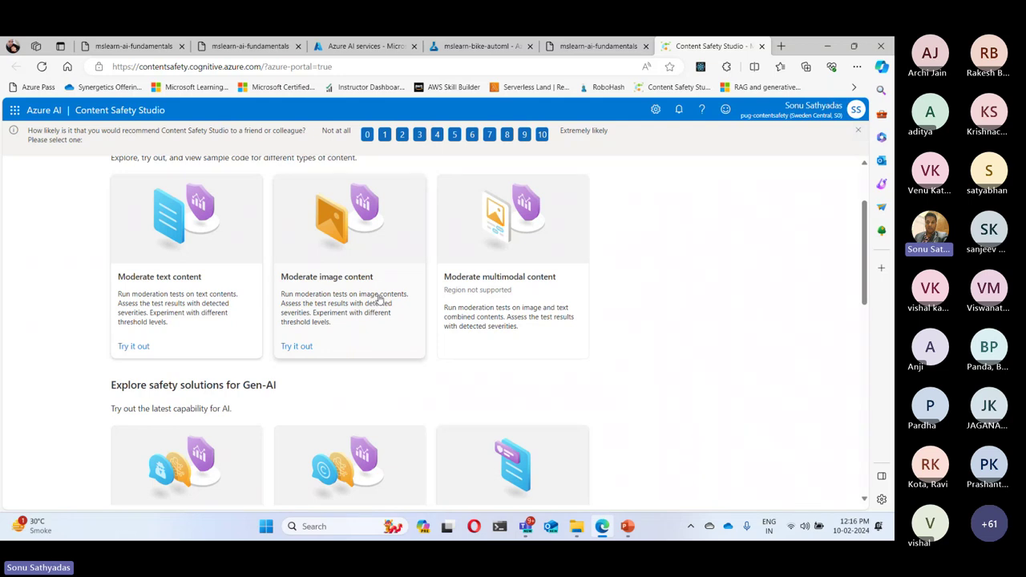
scroll(435, 331, down, 2)
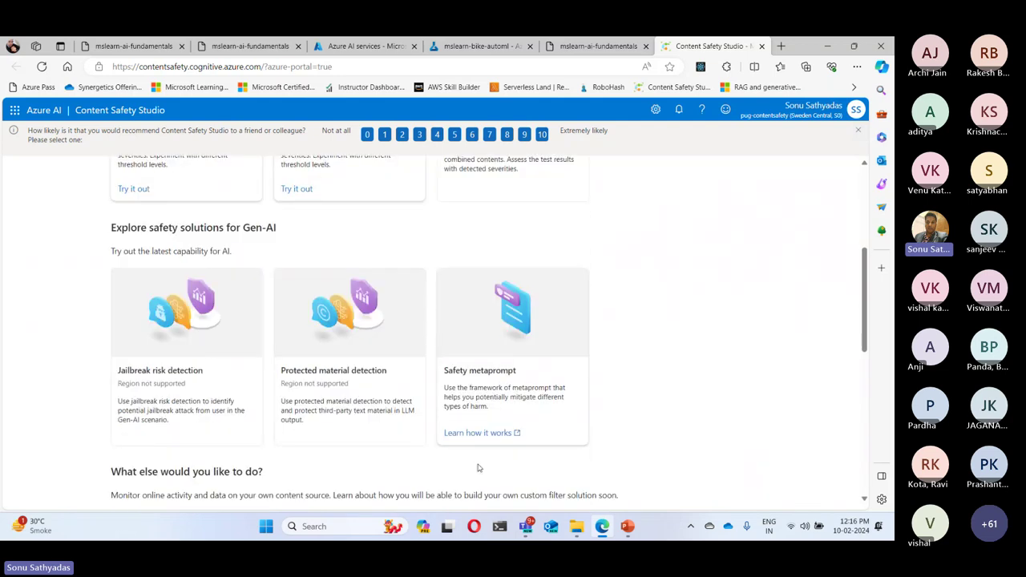
- Following the lab, open Speech Studio from the list of Azure AI studios, look over its speech to text features and close it
click(599, 46)
scroll(395, 308, down, 2)
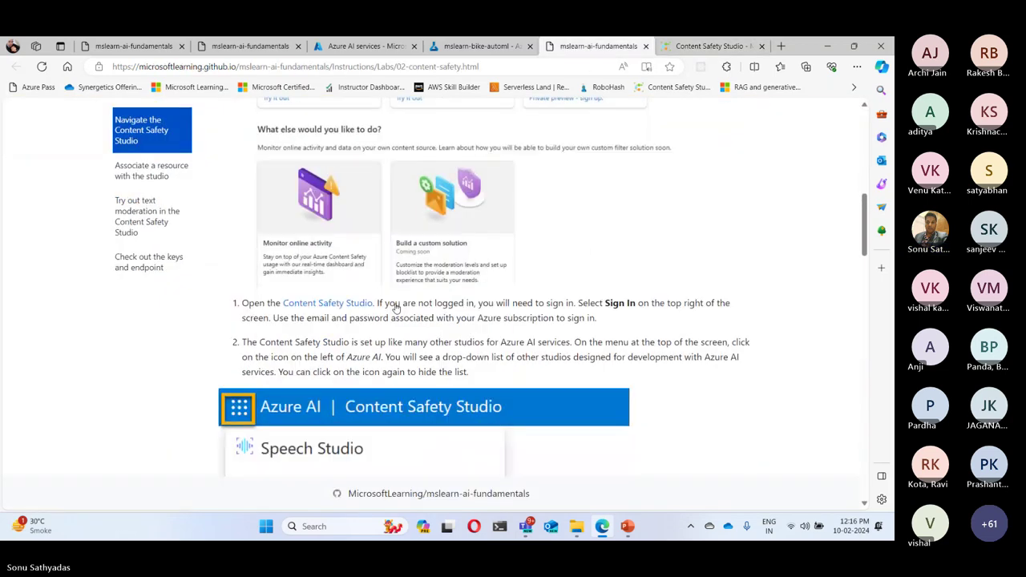
click(710, 46)
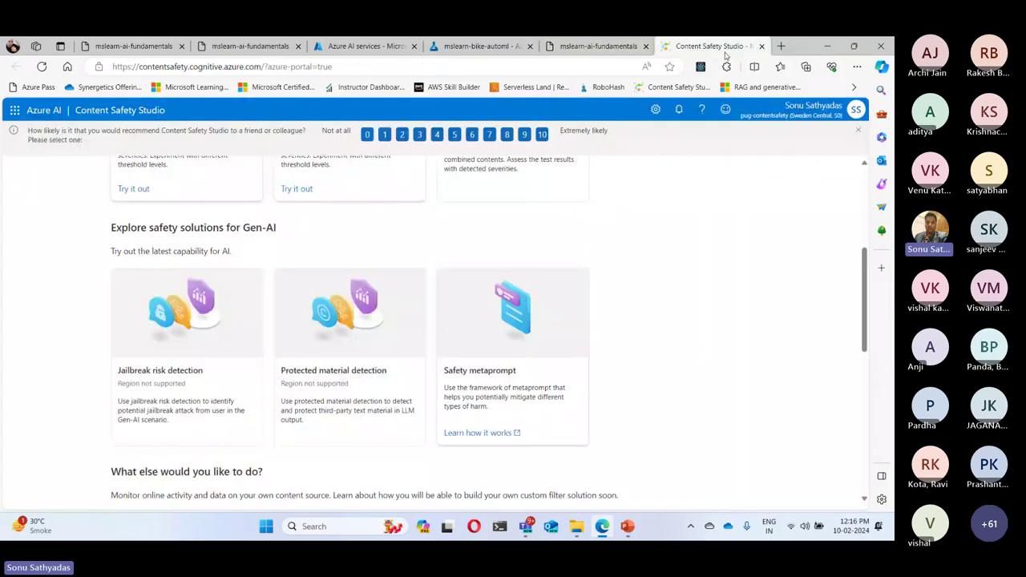
click(15, 112)
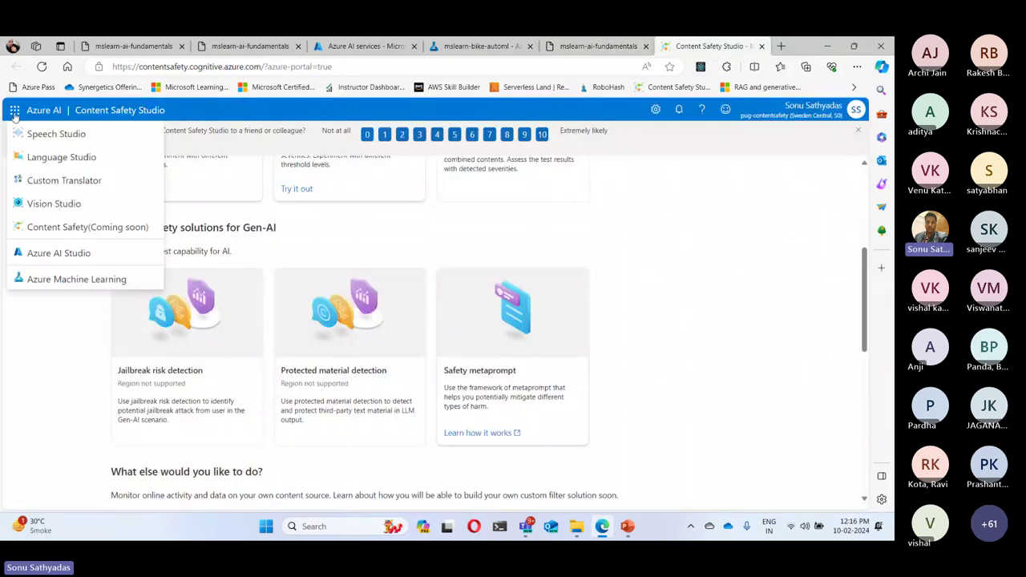
click(56, 135)
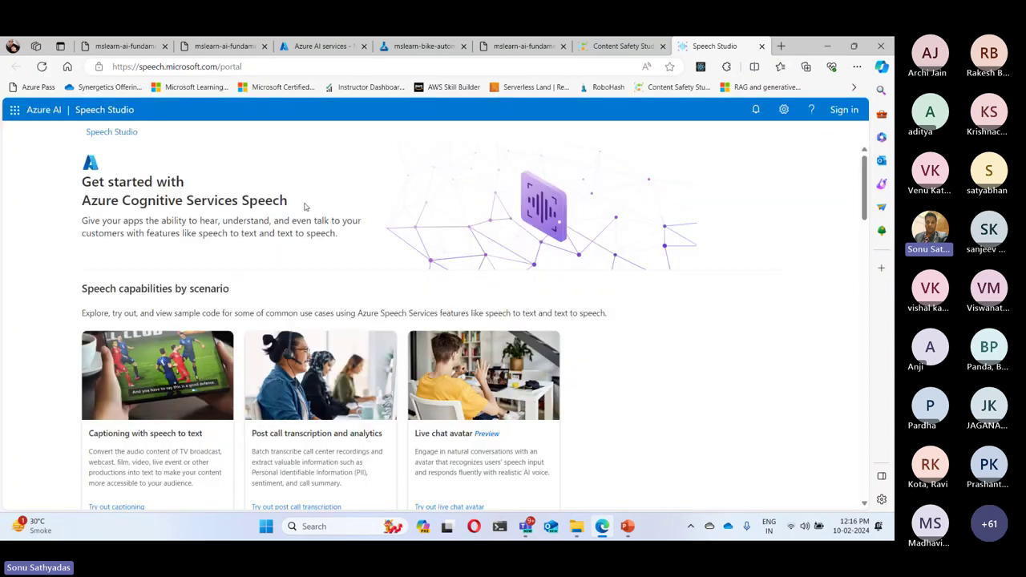
scroll(184, 209, down, 3)
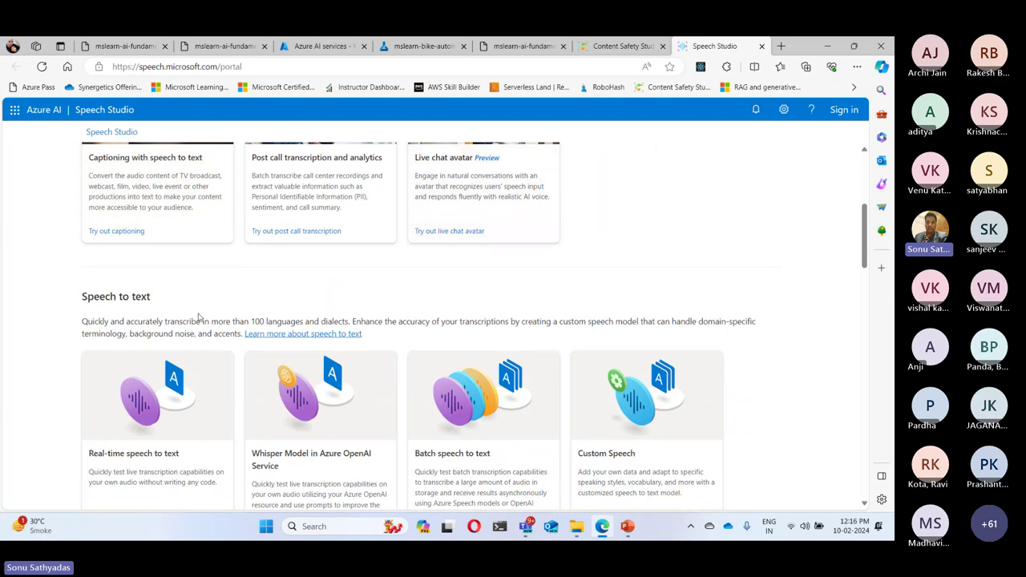
scroll(433, 320, down, 1)
scroll(427, 351, down, 1)
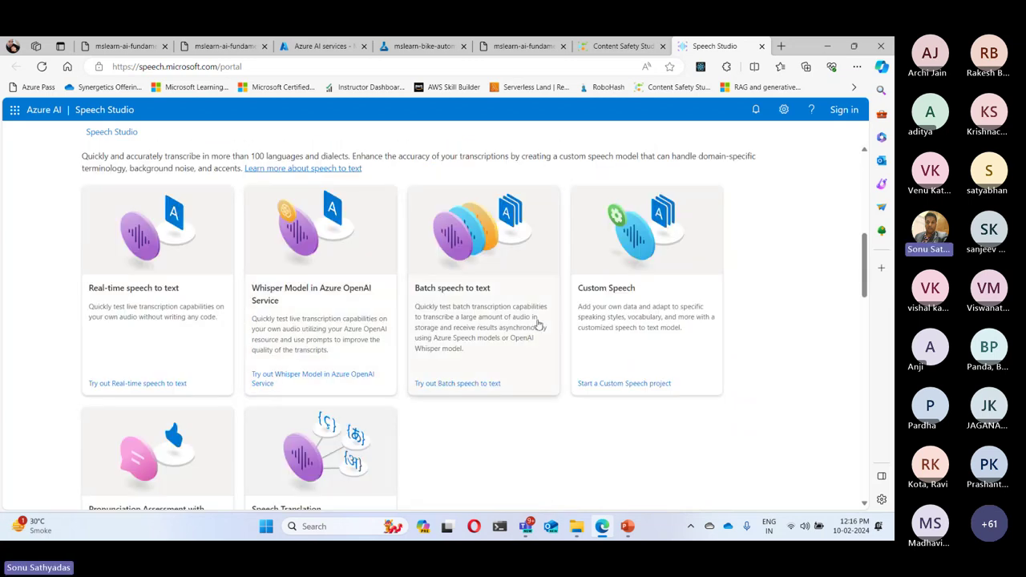
click(761, 45)
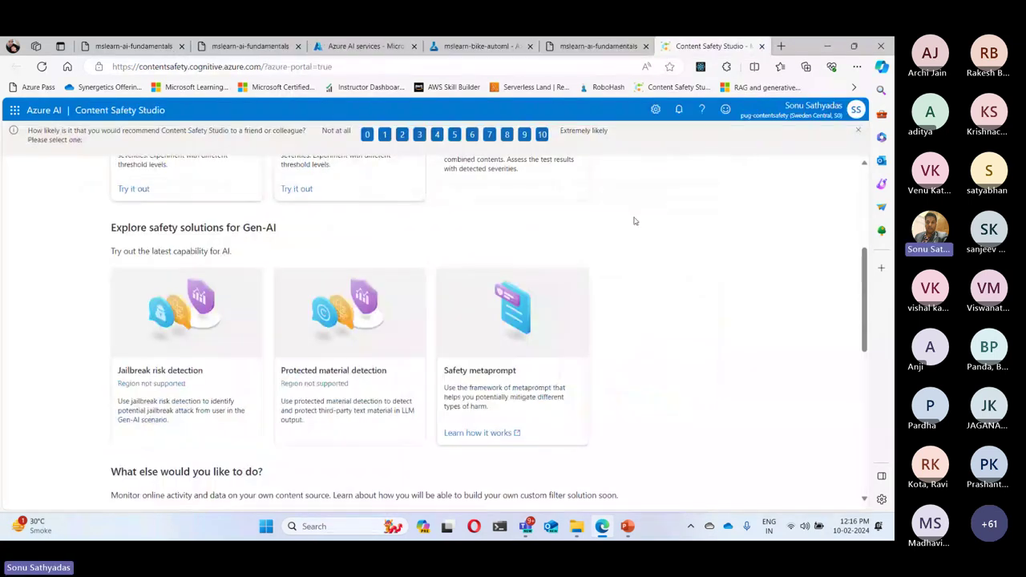
- Look over the list of Azure AI studios and read the lab's instructions for associating a resource through the Settings page
click(14, 110)
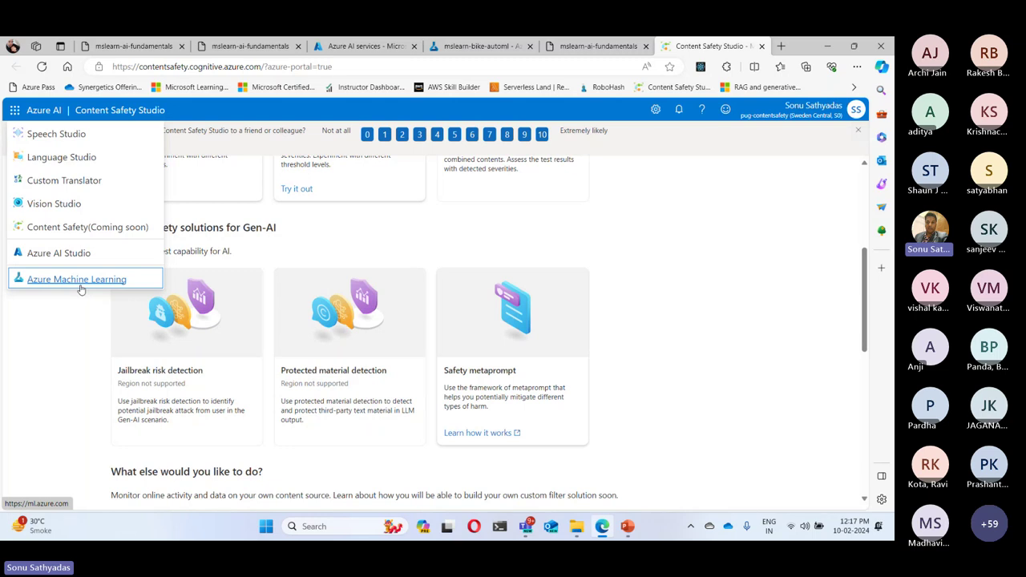
click(597, 45)
scroll(339, 278, down, 5)
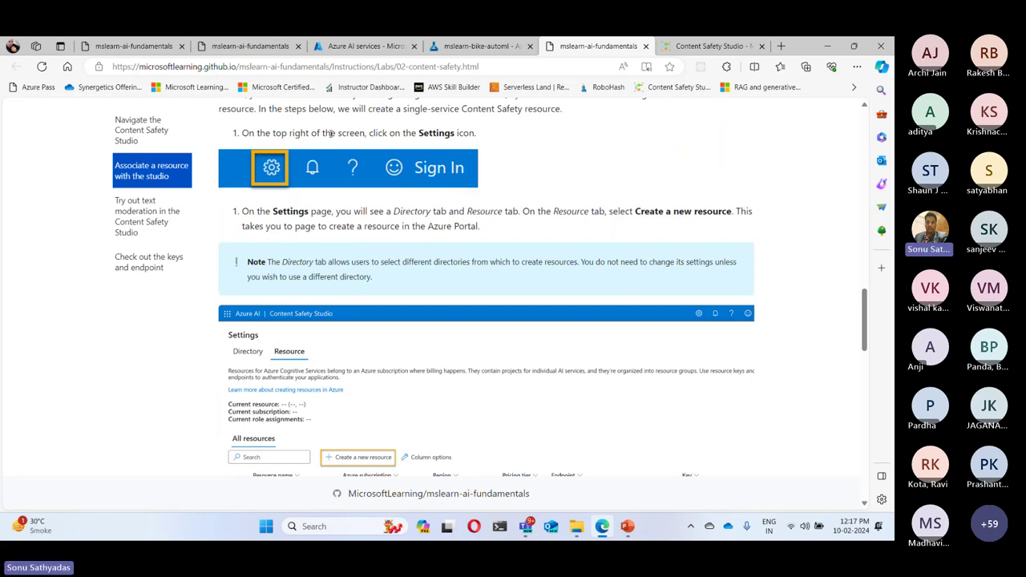
drag(384, 133, 470, 133)
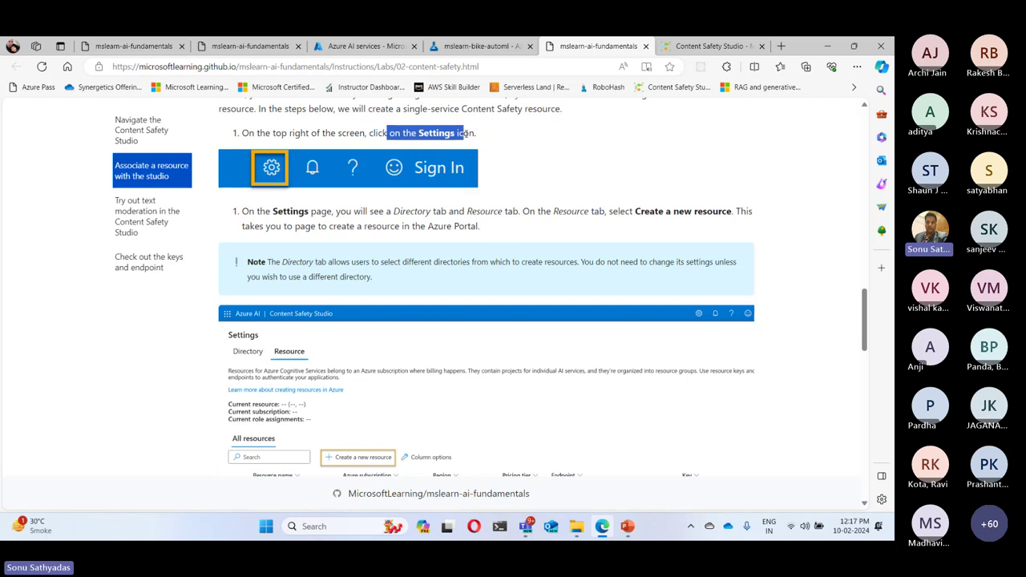
click(609, 120)
- Return to Content Safety Studio, dismiss the recommendation survey and open the resource settings
click(736, 42)
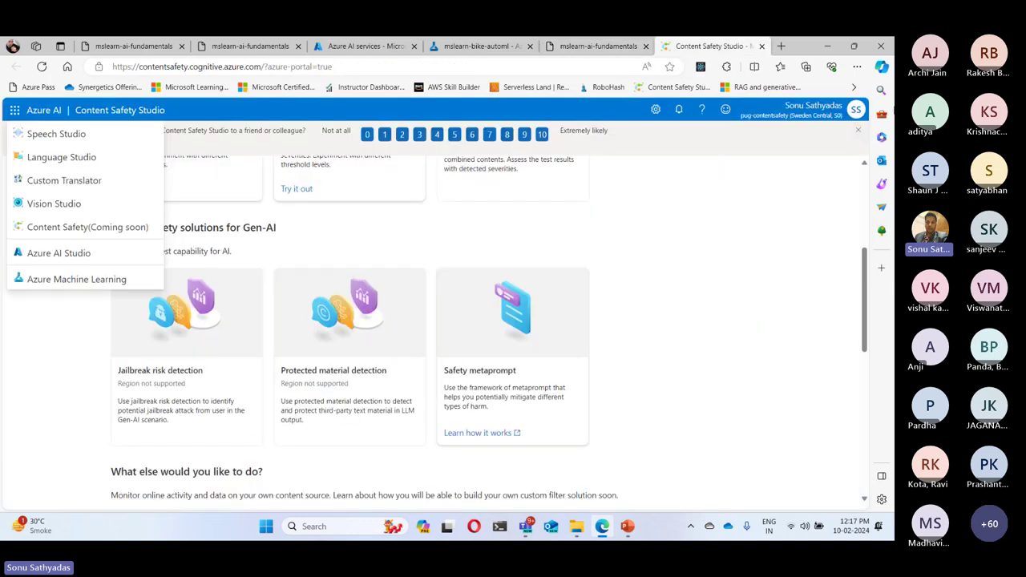
click(858, 130)
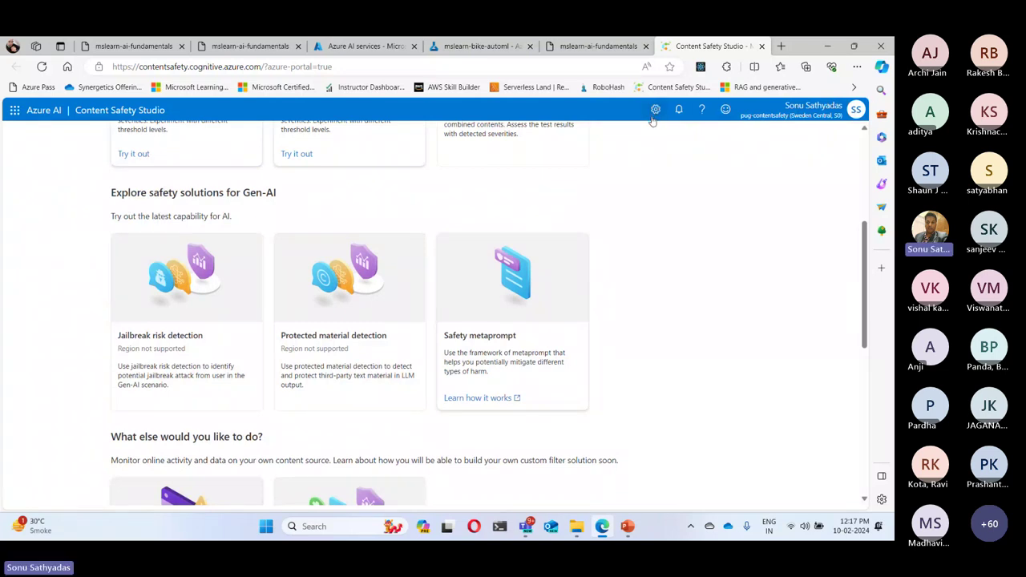
key(ctrl)
key(ctrl)
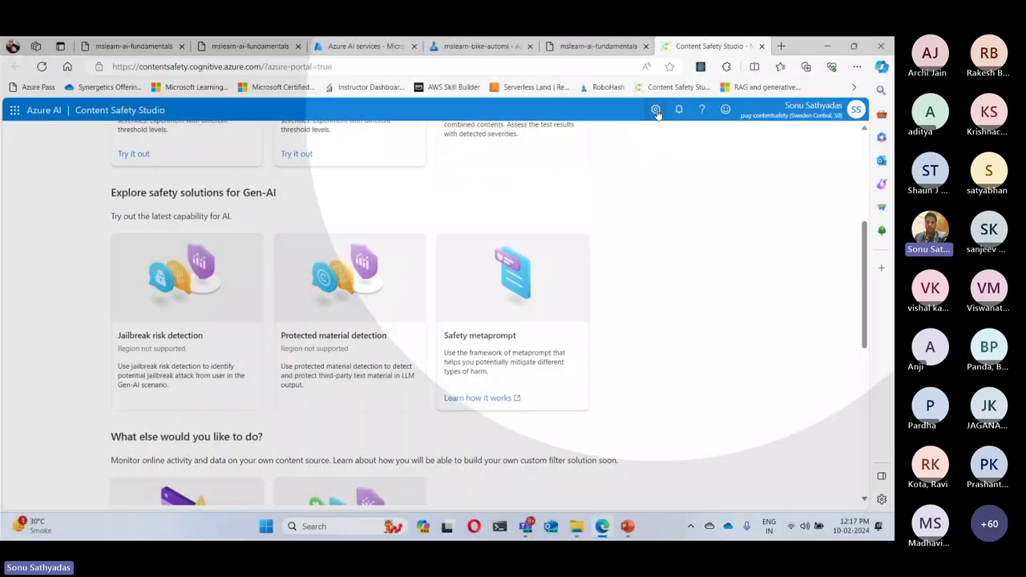
click(656, 112)
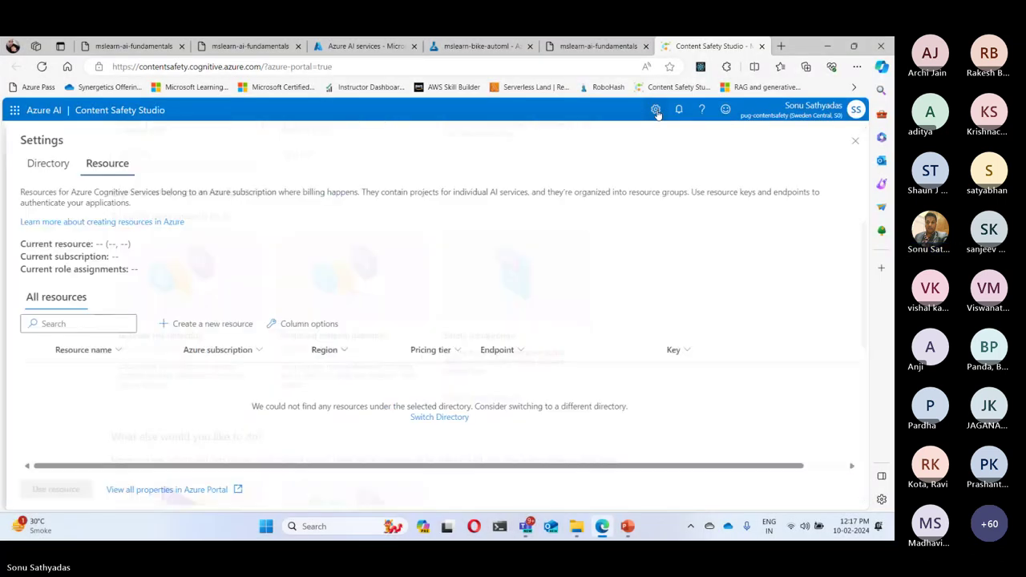
- Read the lab's instructions for creating a new Content Safety resource, including the settings to configure
click(593, 46)
scroll(307, 177, down, 5)
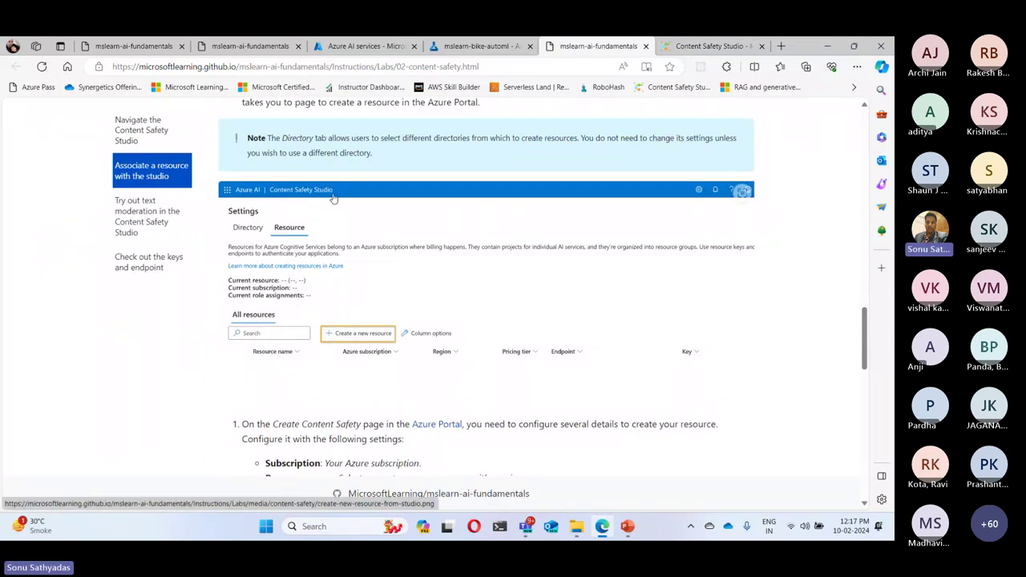
scroll(329, 198, up, 2)
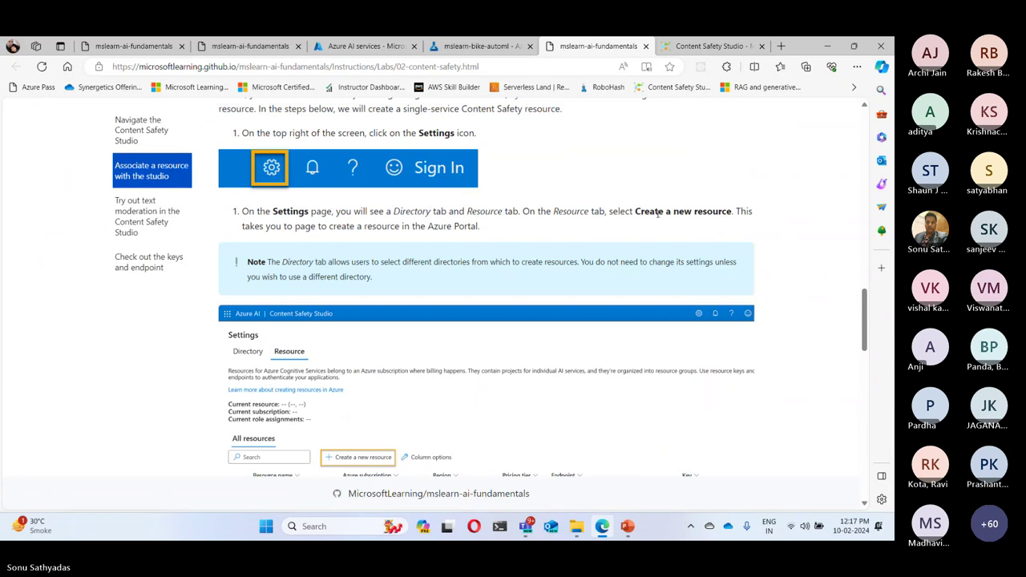
drag(635, 212, 727, 210)
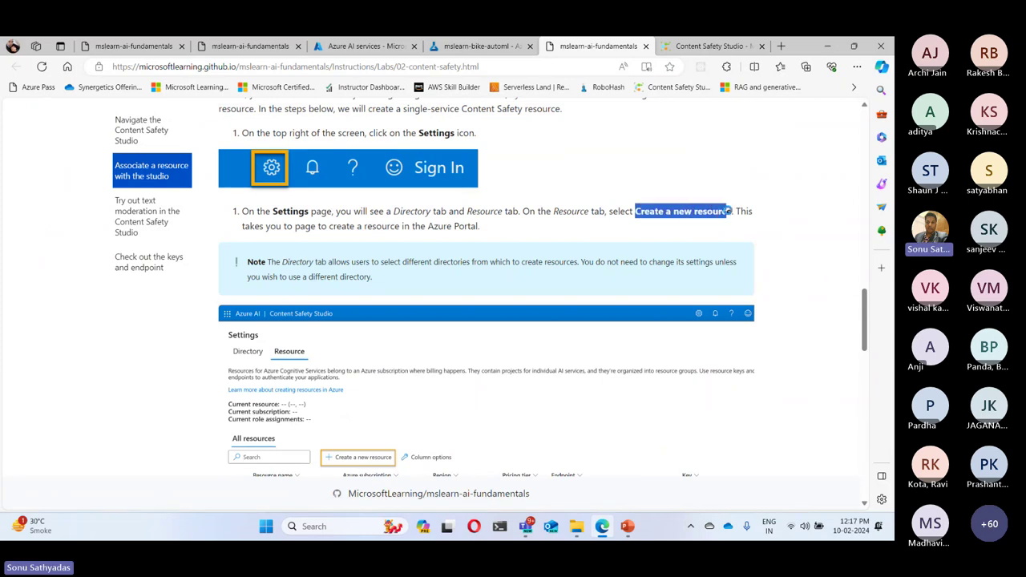
scroll(379, 216, down, 4)
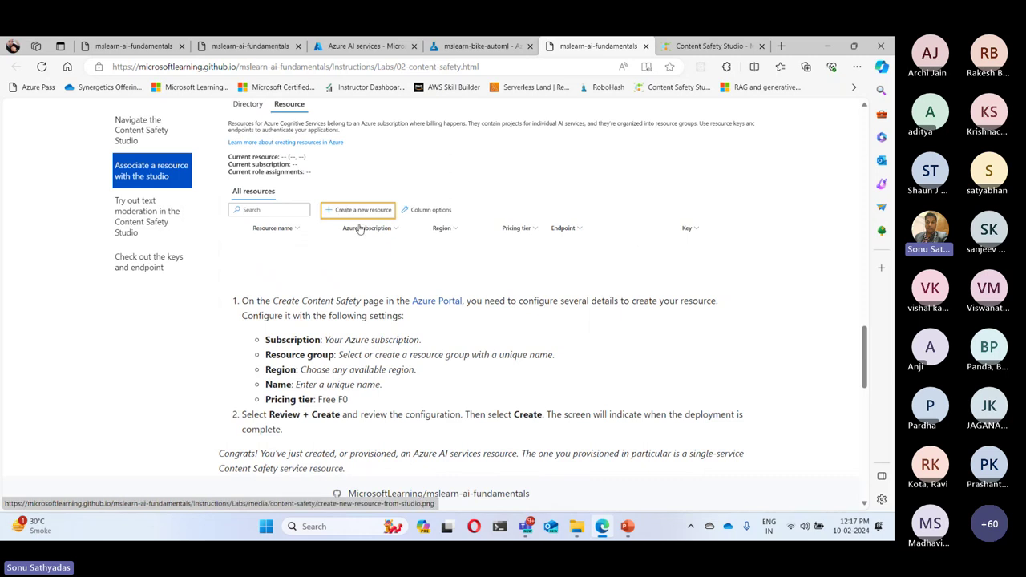
scroll(400, 247, down, 2)
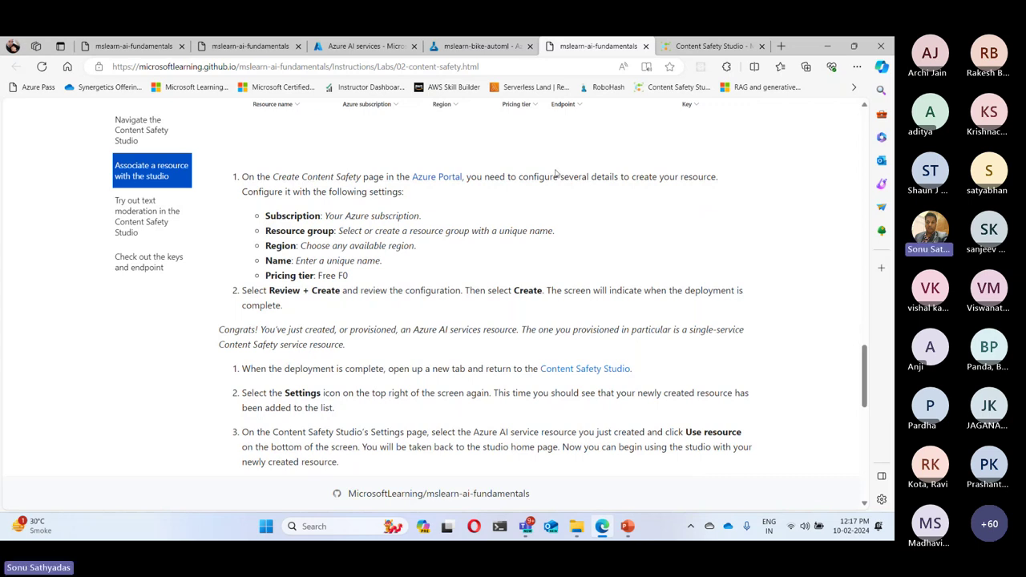
- From the Content Safety Studio settings, start creating a new resource and continue to Azure with the signed-in personal account
click(707, 45)
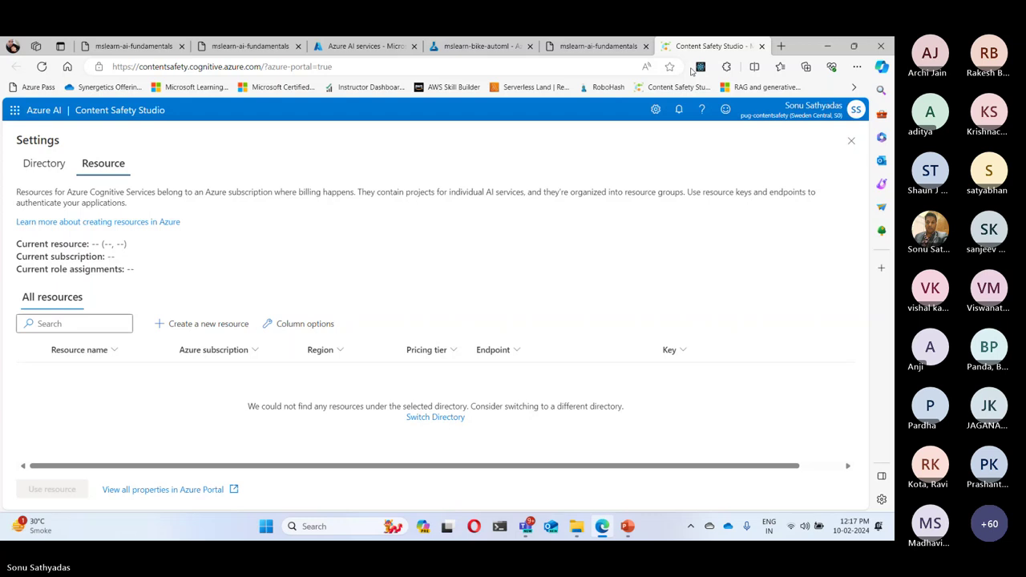
click(198, 325)
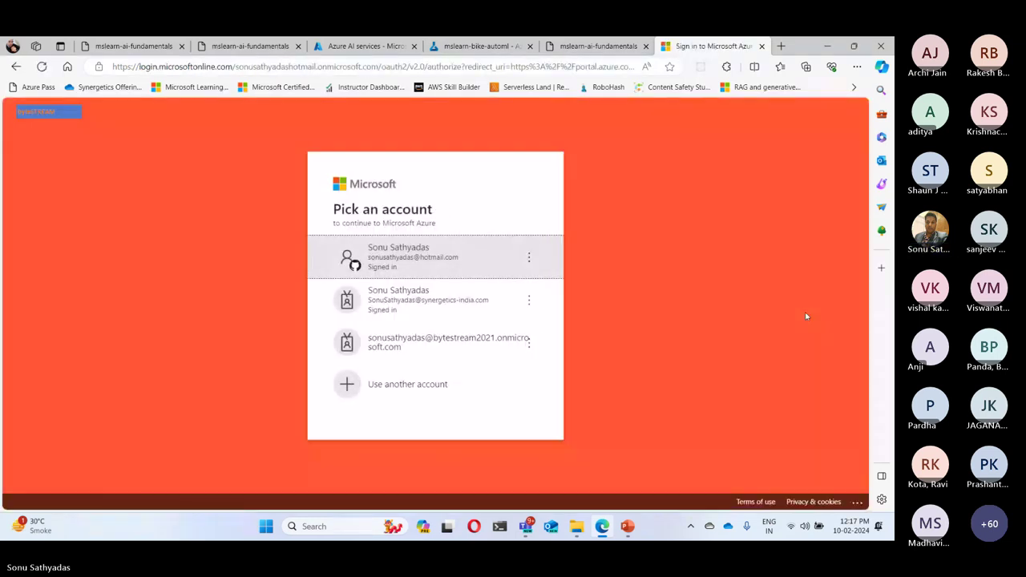
click(424, 264)
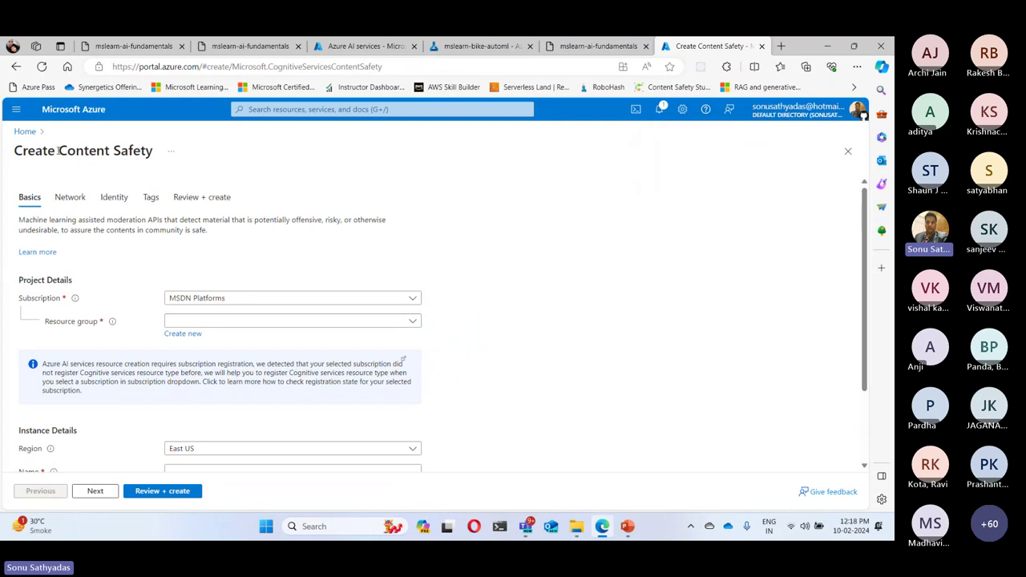
drag(59, 151, 202, 156)
- Put the resource in the AI900Group resource group and choose East US as its region
click(201, 322)
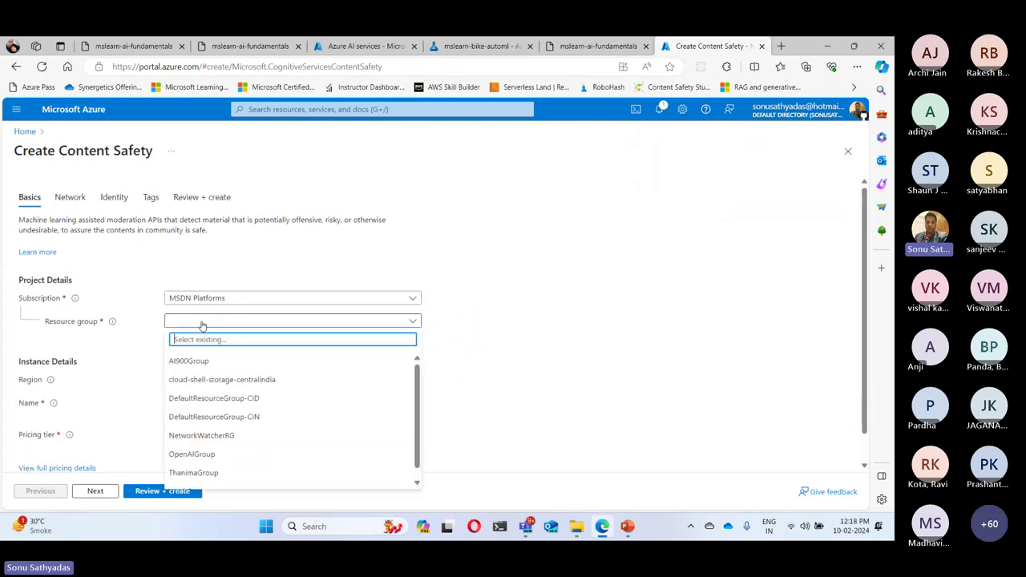
click(228, 363)
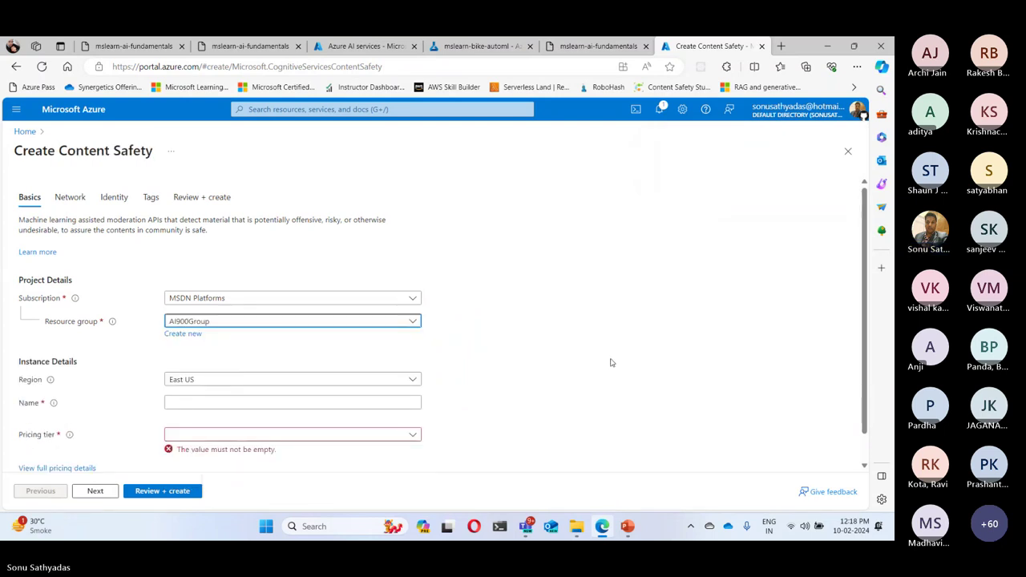
click(183, 381)
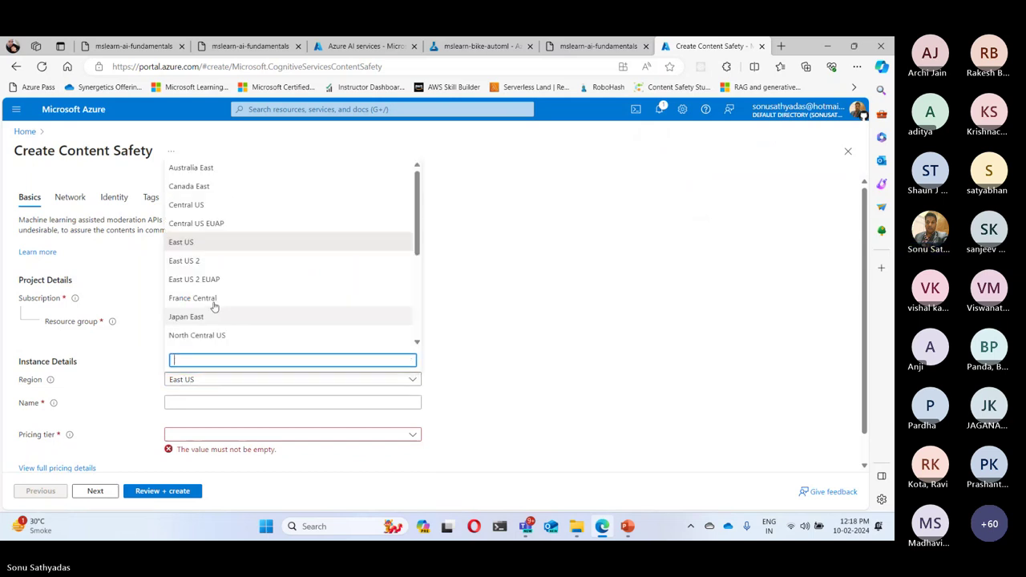
scroll(228, 223, down, 1)
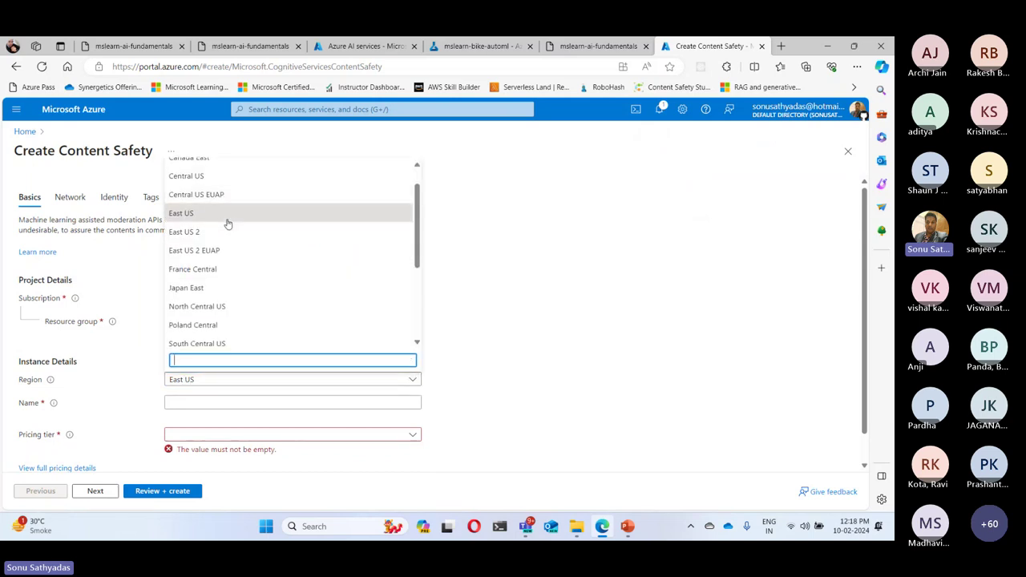
text(ce)
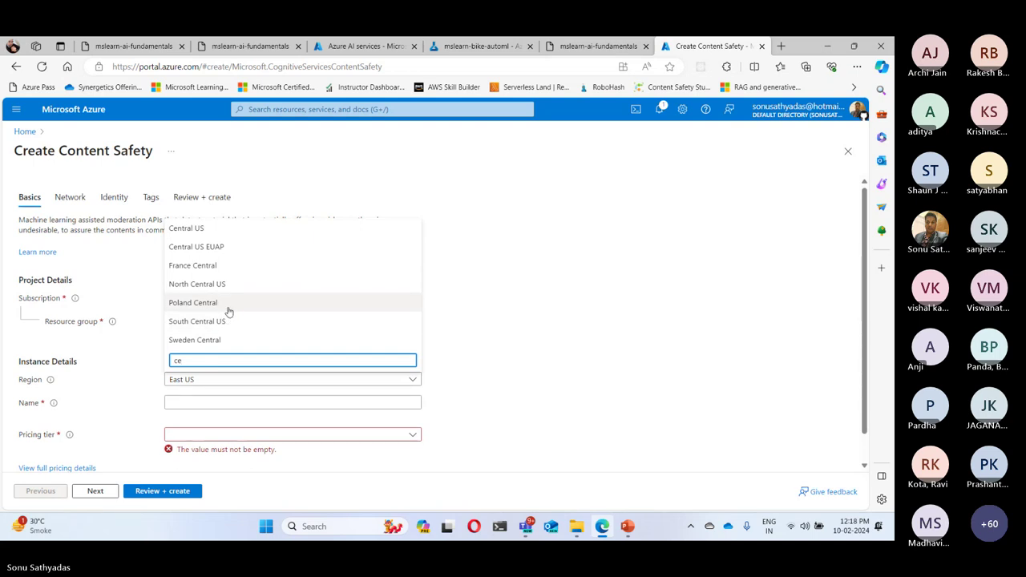
text(n)
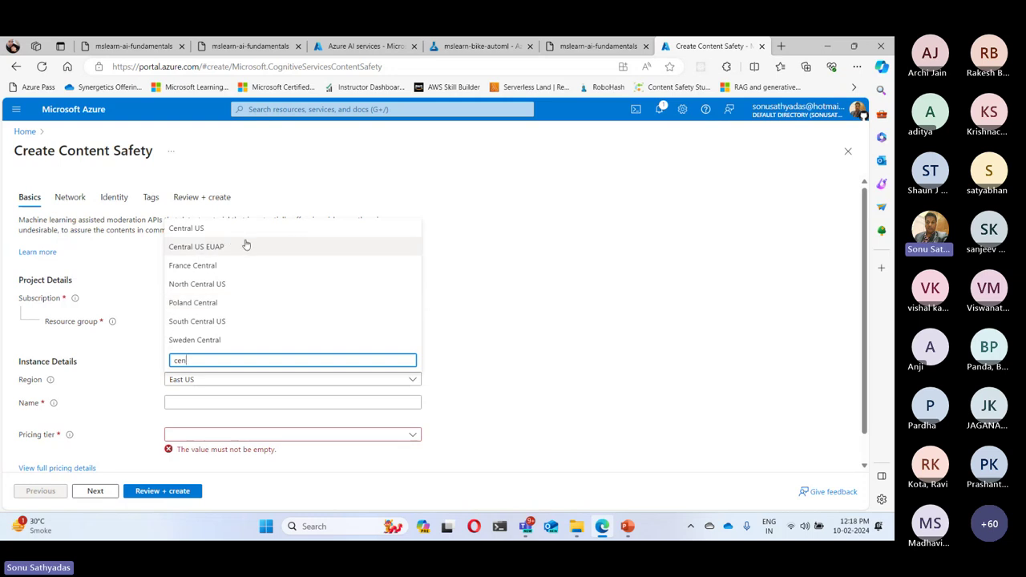
key(BackSpace)
key(BackSpace)
key(BackSpace)
text(rs)
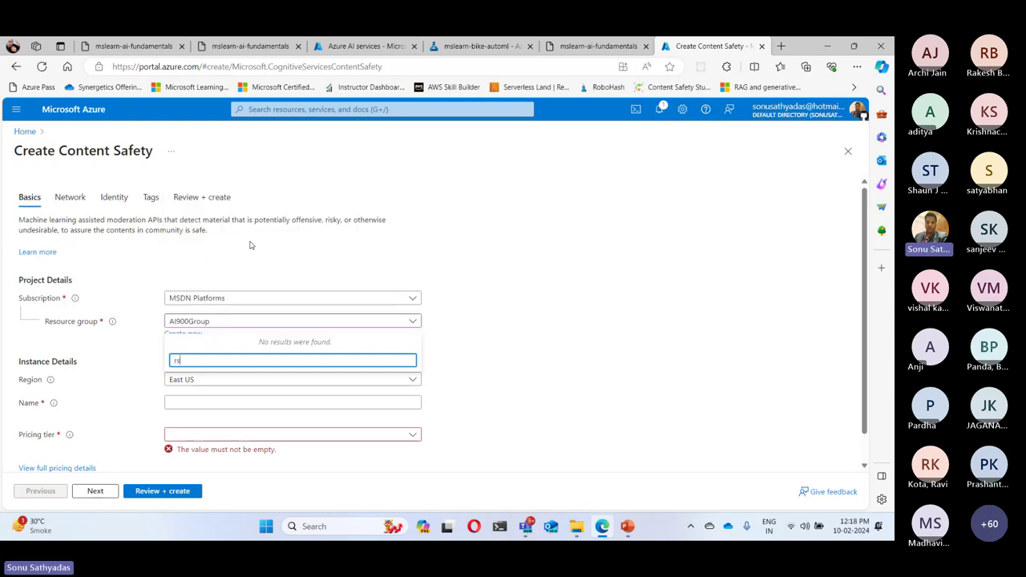
text(d)
key(BackSpace)
key(BackSpace)
key(BackSpace)
text(east)
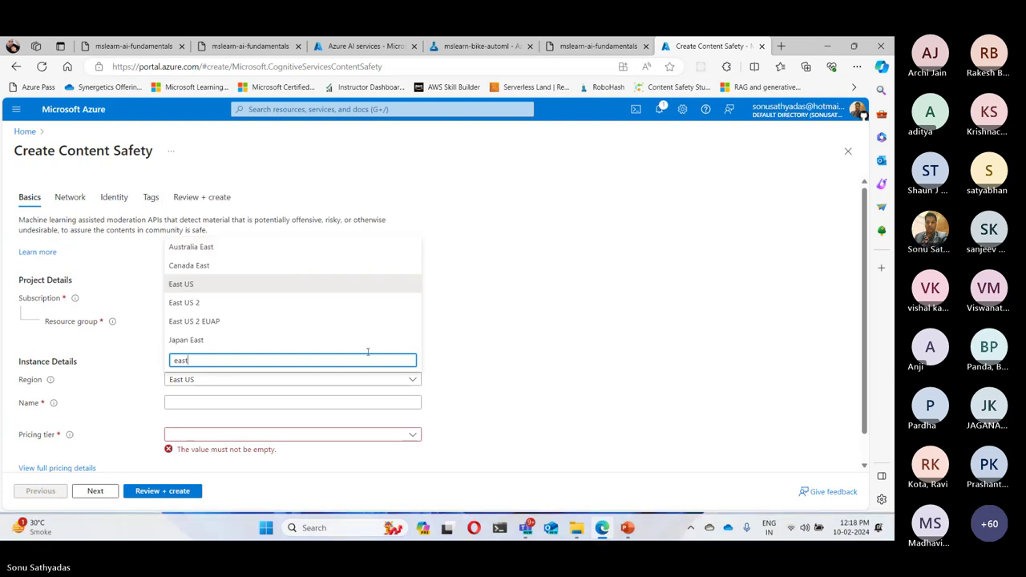
click(208, 285)
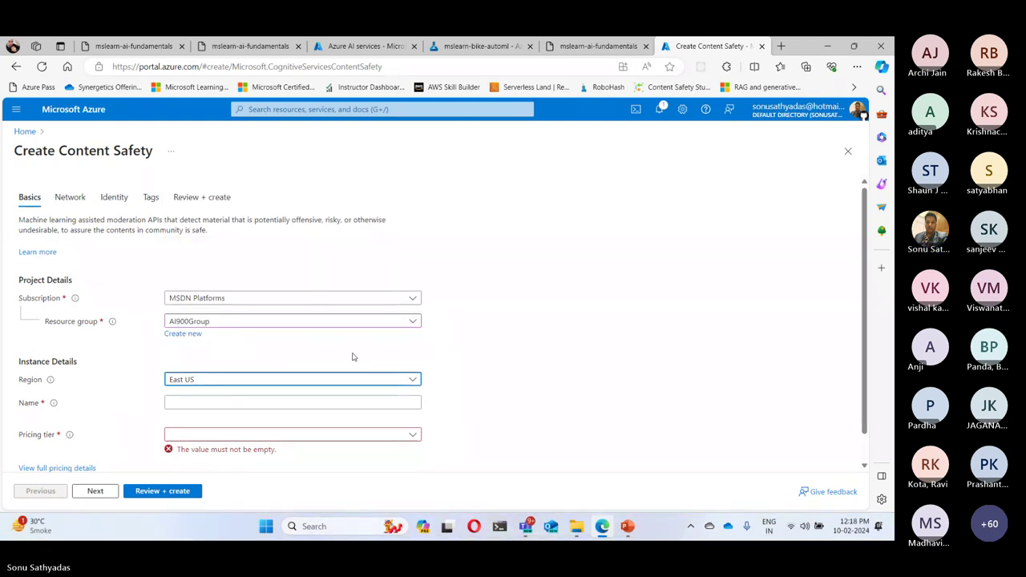
click(429, 357)
- Name the Content Safety resource syn-contentsafety
scroll(429, 357, down, 1)
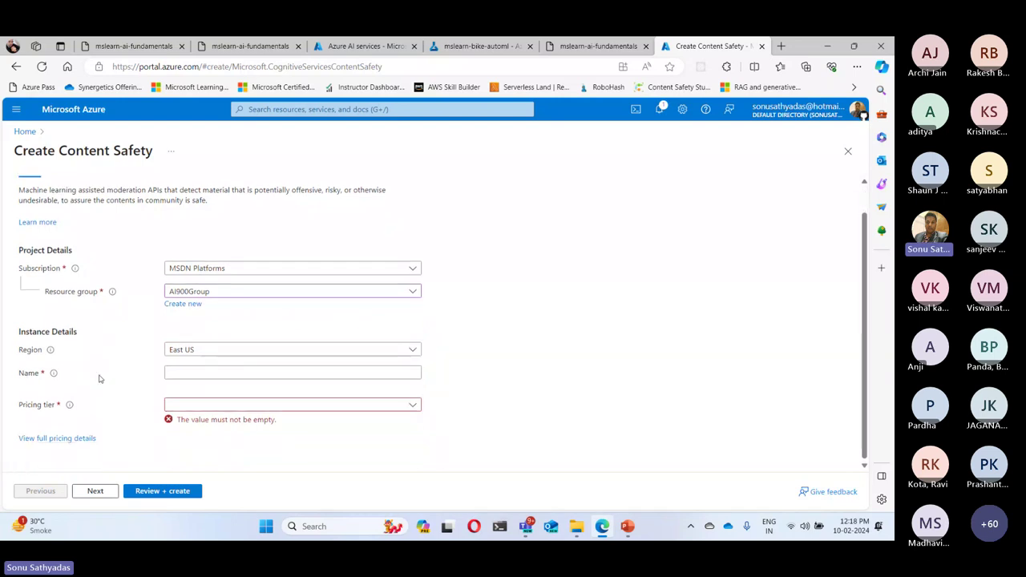
click(199, 368)
text(d)
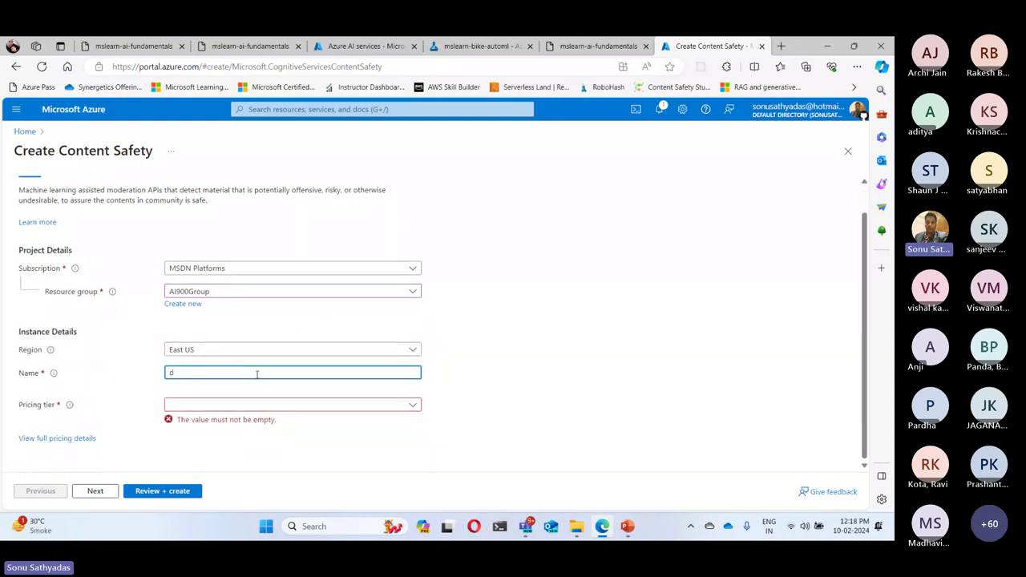
key(BackSpace)
text(syn-conte)
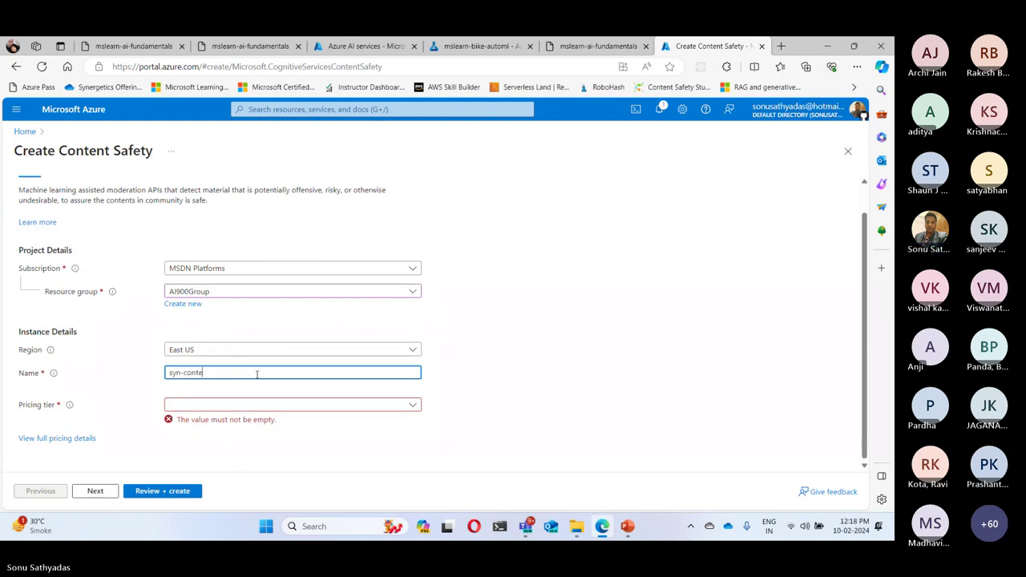
text(ntsafety)
- Check the pricing tier given in the lab and set the resource's pricing tier to Free F0
click(597, 46)
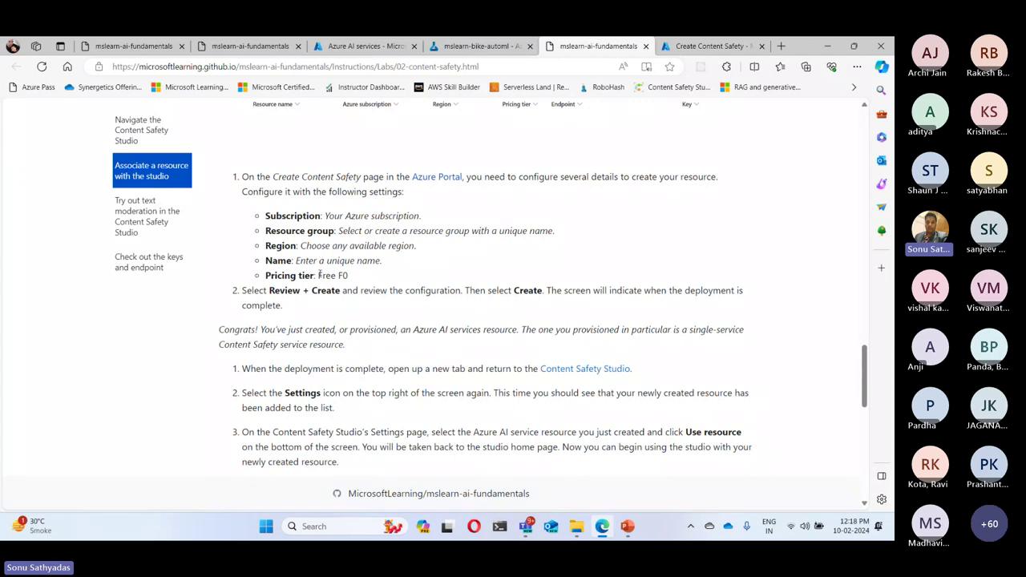
drag(265, 275, 317, 275)
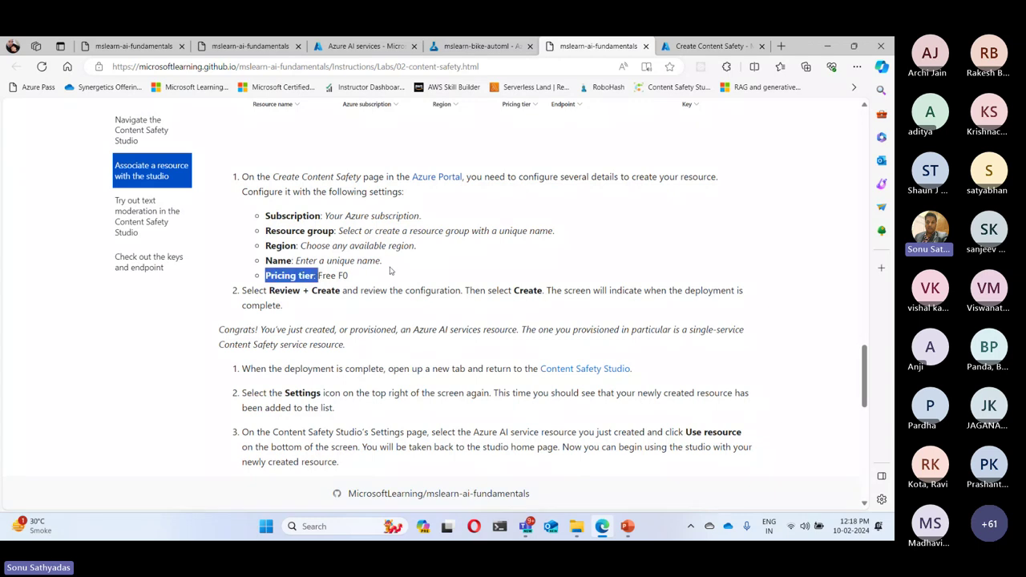
click(709, 46)
click(212, 404)
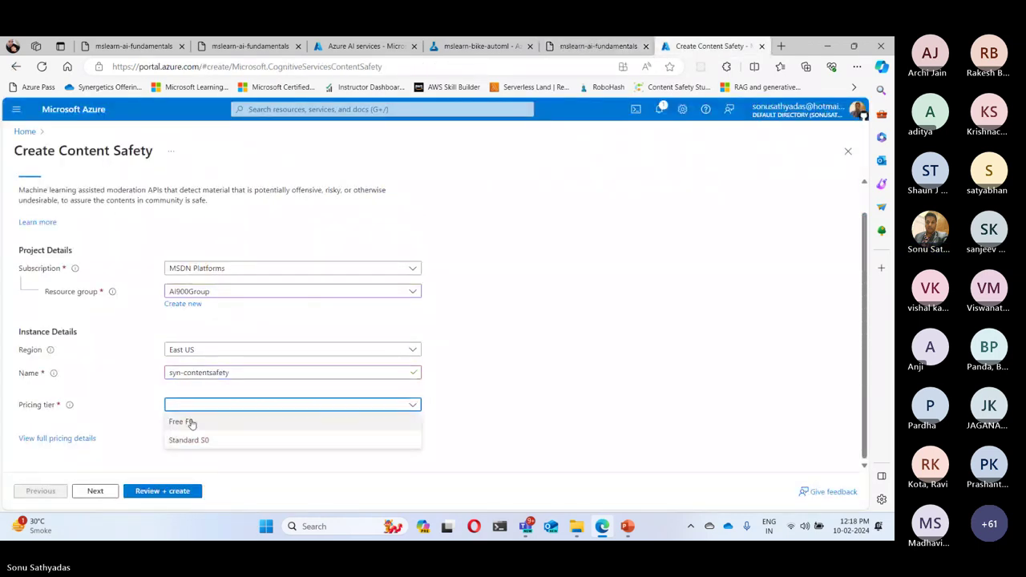
click(192, 422)
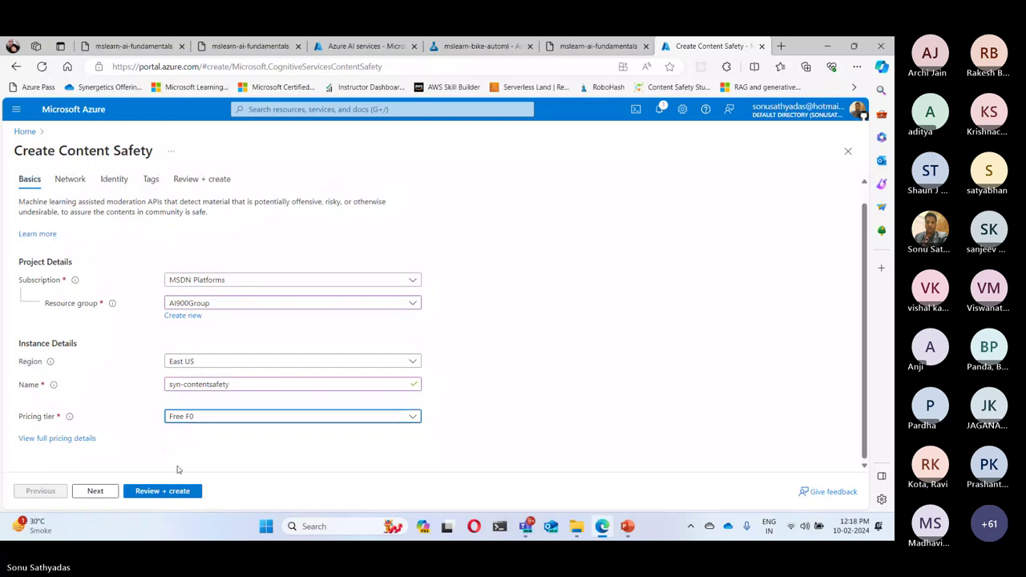
- Keep the default network, identity and tag settings, review the configuration and create the Content Safety resource
click(95, 491)
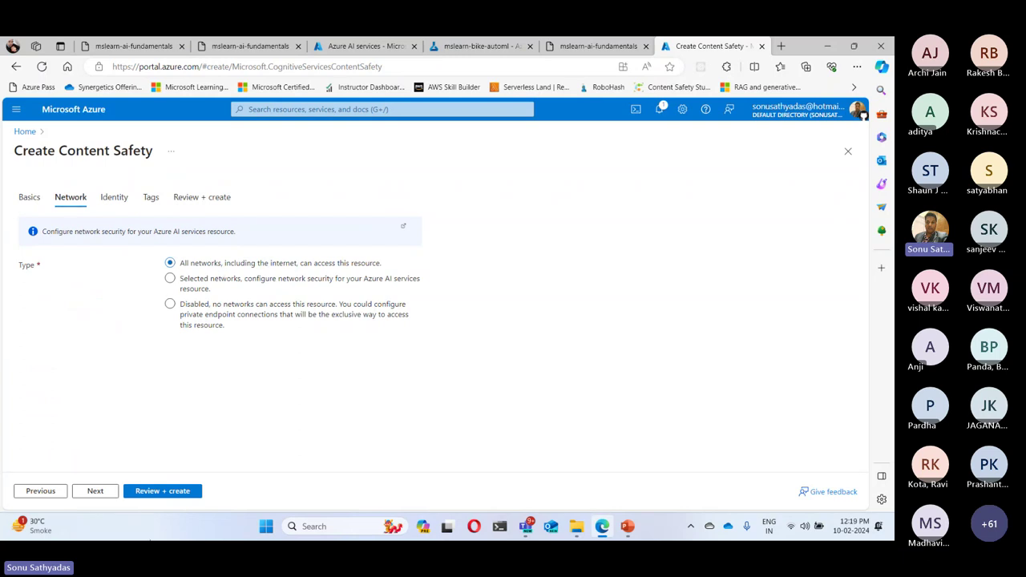
click(99, 492)
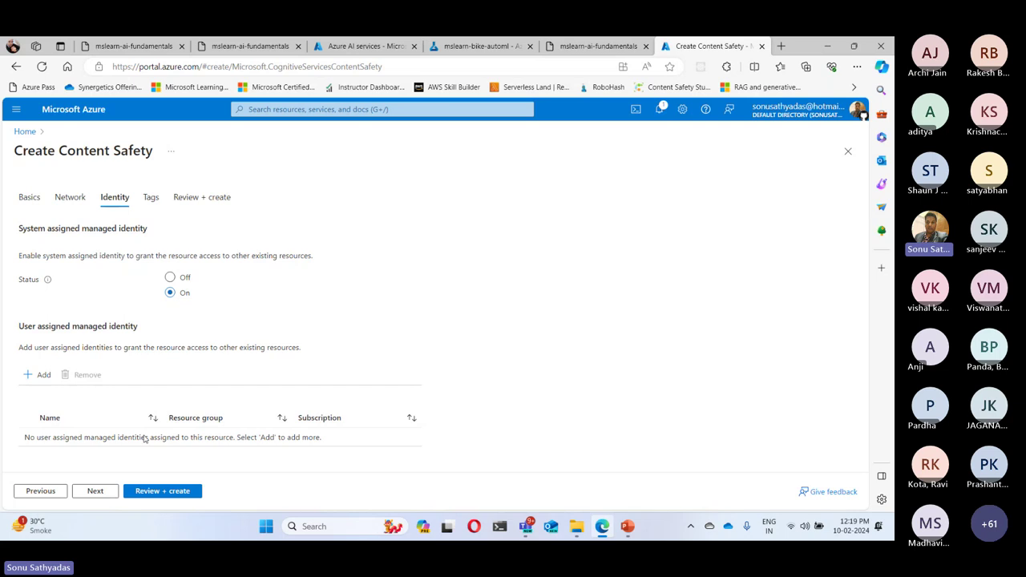
click(101, 494)
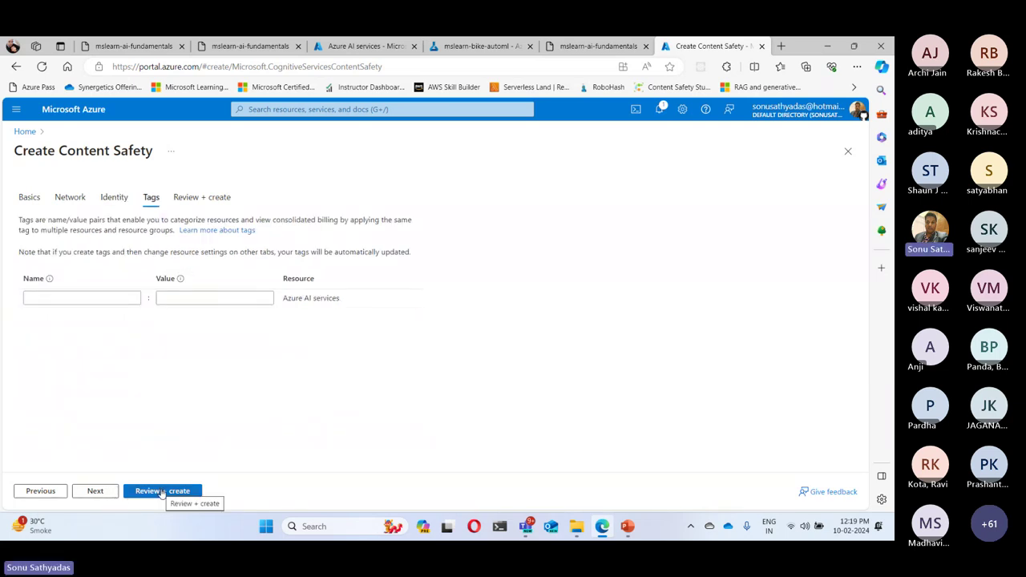
click(161, 492)
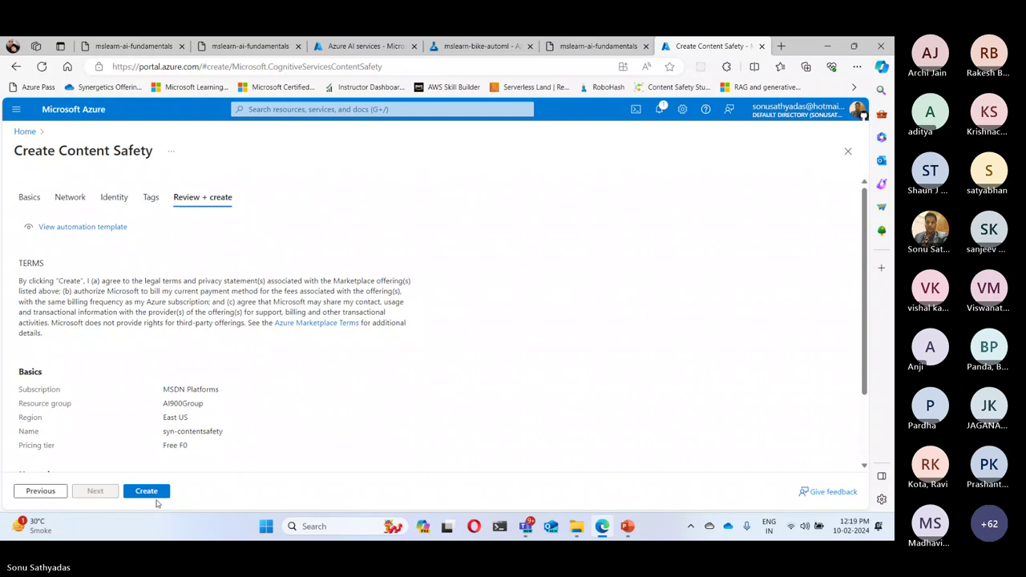
click(153, 494)
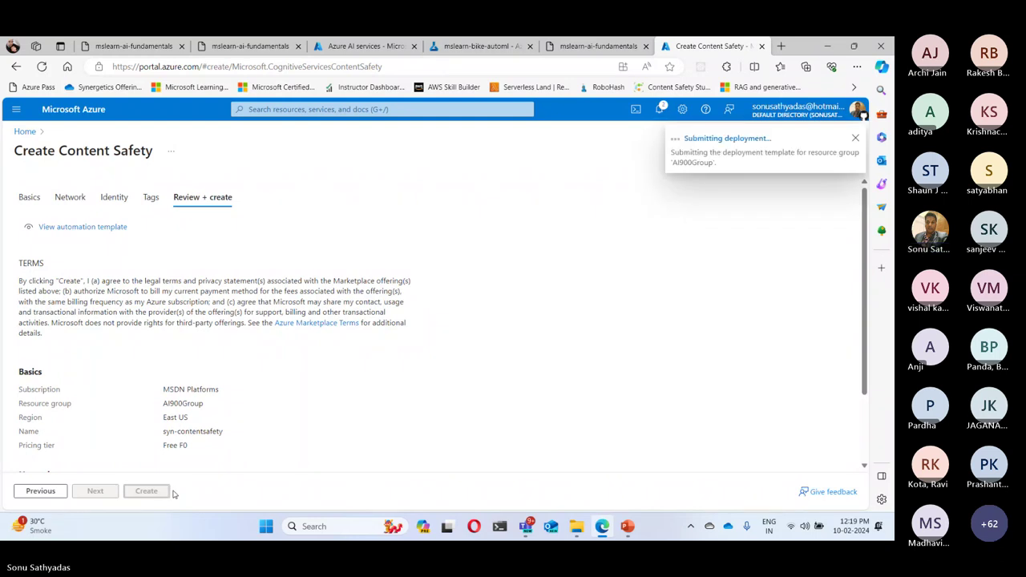
- Read the lab's steps that follow the deployment and return to the deployment overview
click(579, 47)
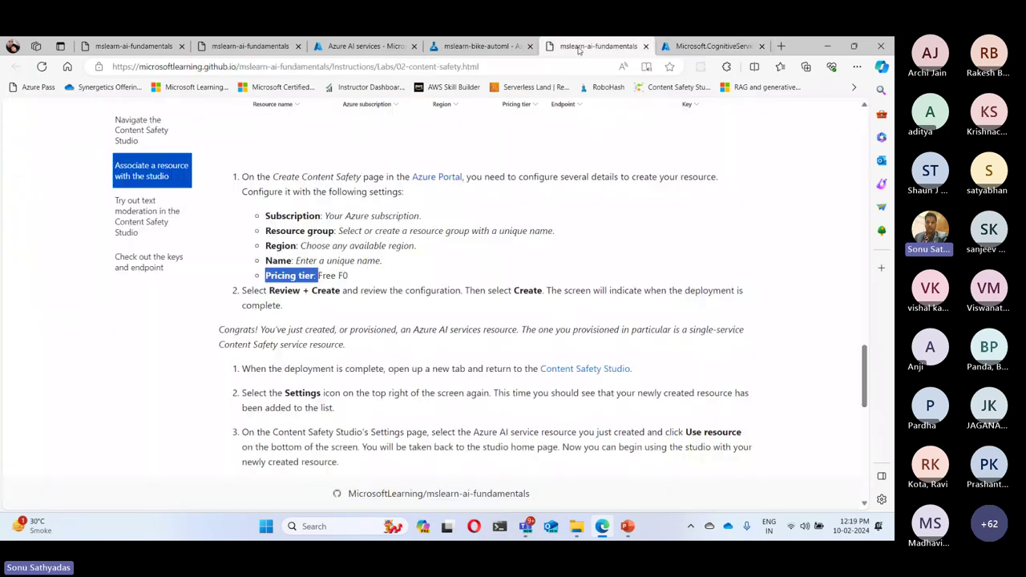
scroll(602, 343, down, 3)
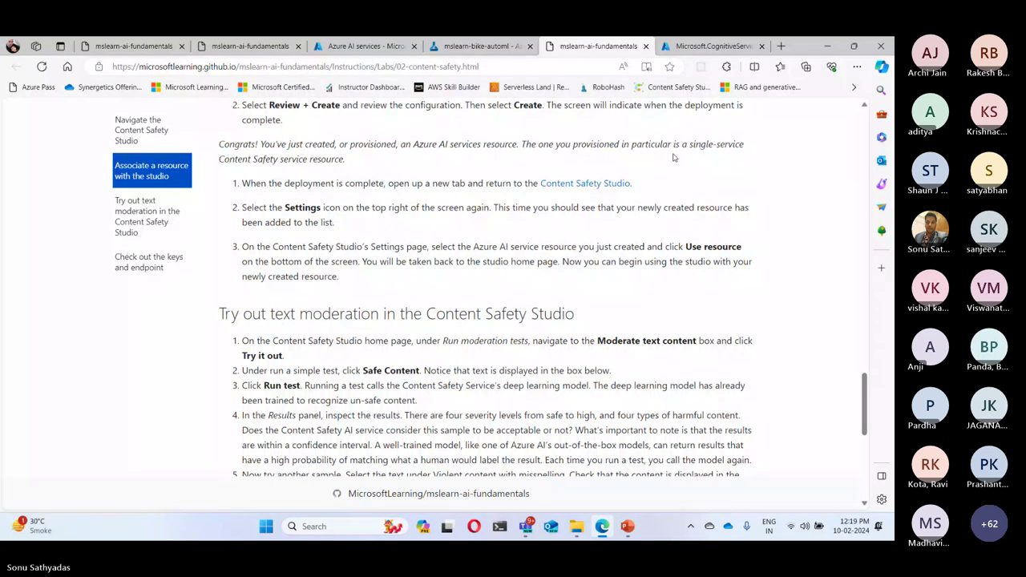
click(697, 48)
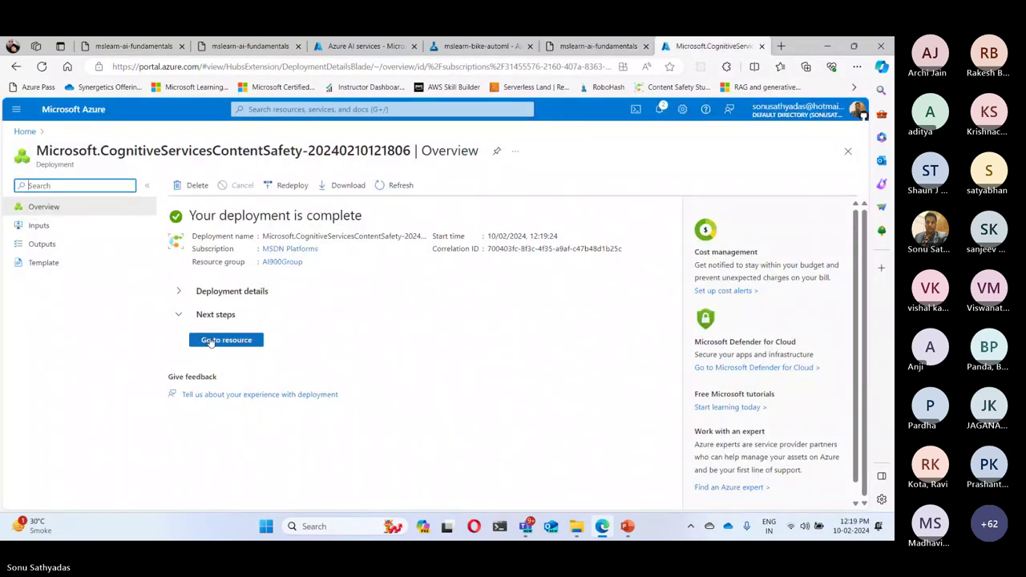
- Go to the deployed syn-contentsafety resource and open Content Safety Studio from its getting-started guidance
click(211, 341)
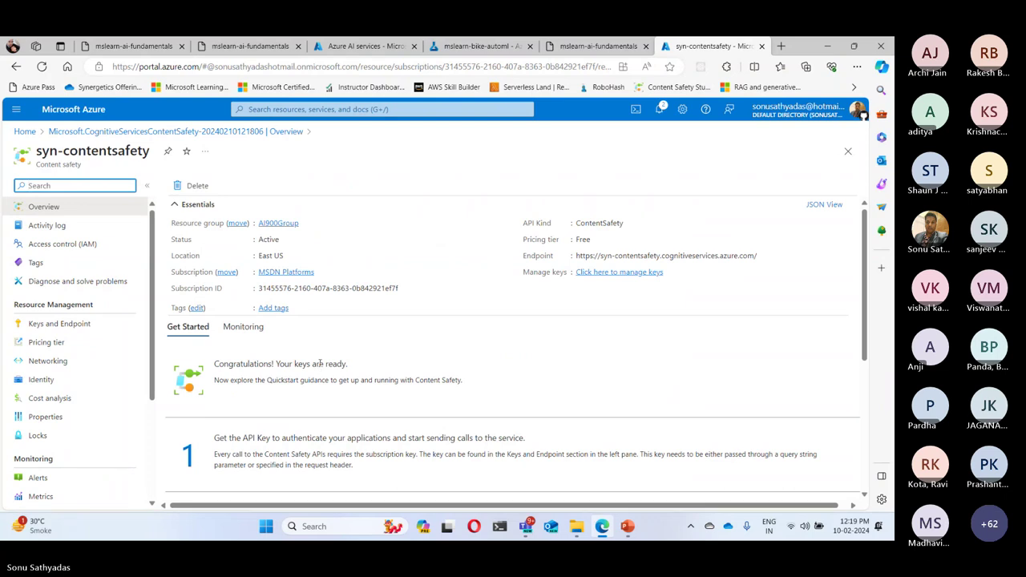
scroll(361, 356, down, 3)
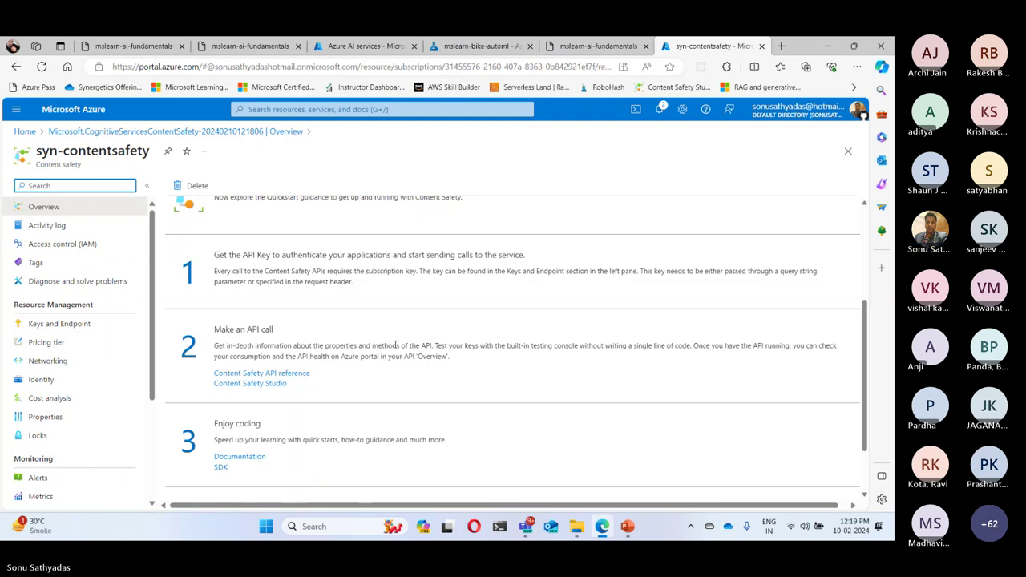
click(269, 384)
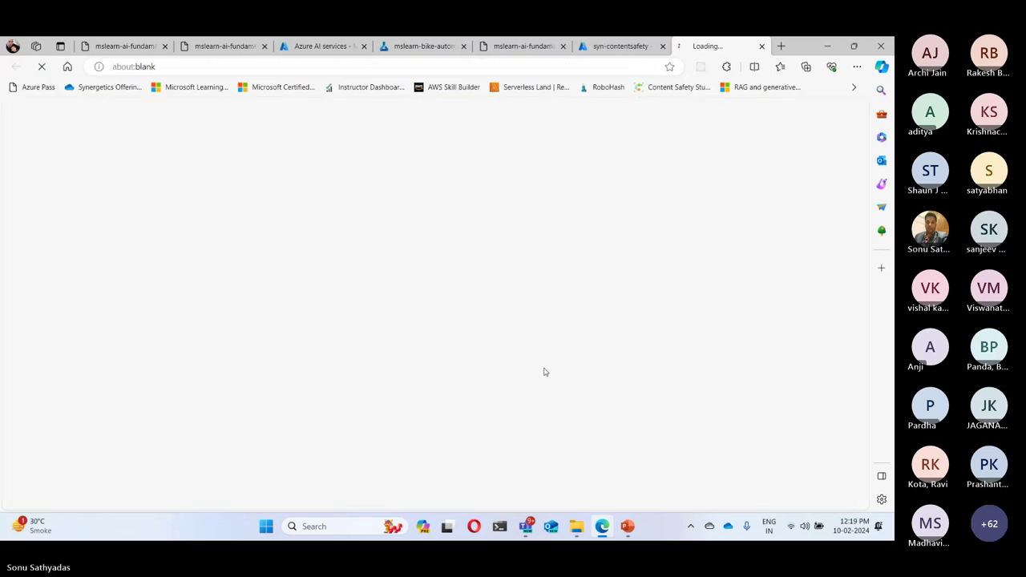
- Close the Azure resource page, dismiss the studio's preview banner and select the syn-contentsafety resource in the studio's resource settings
click(662, 46)
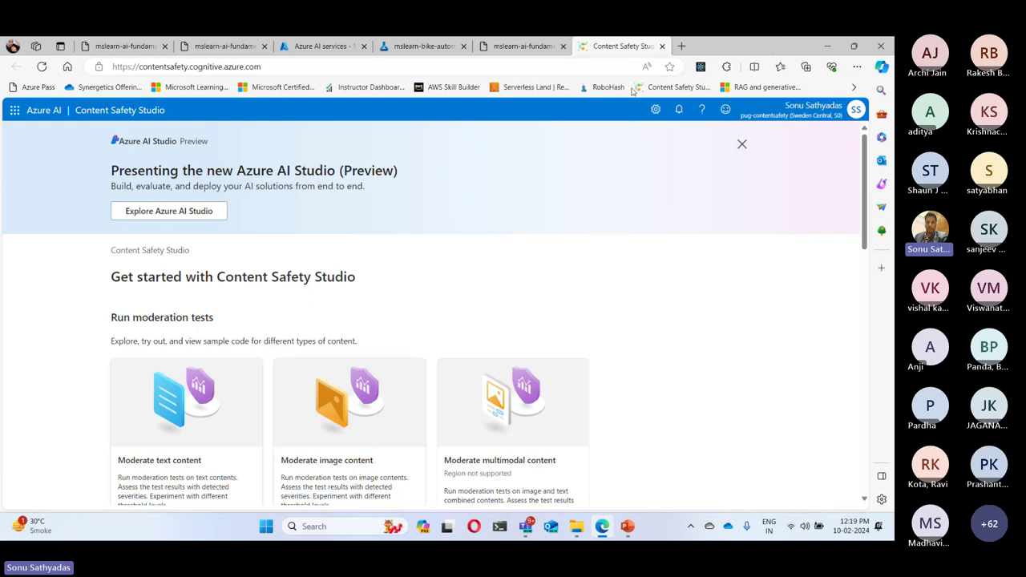
click(741, 146)
click(654, 109)
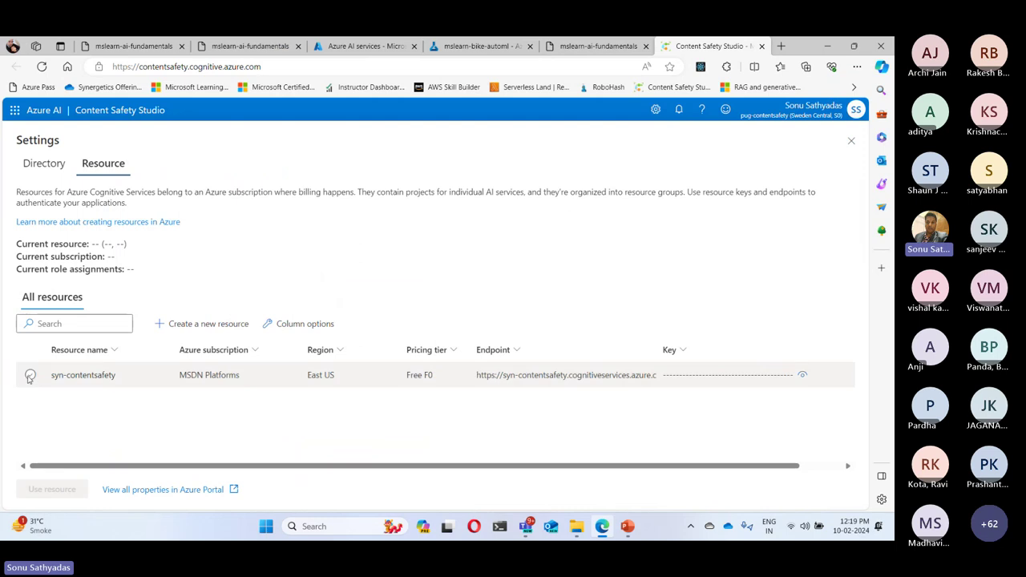
click(30, 375)
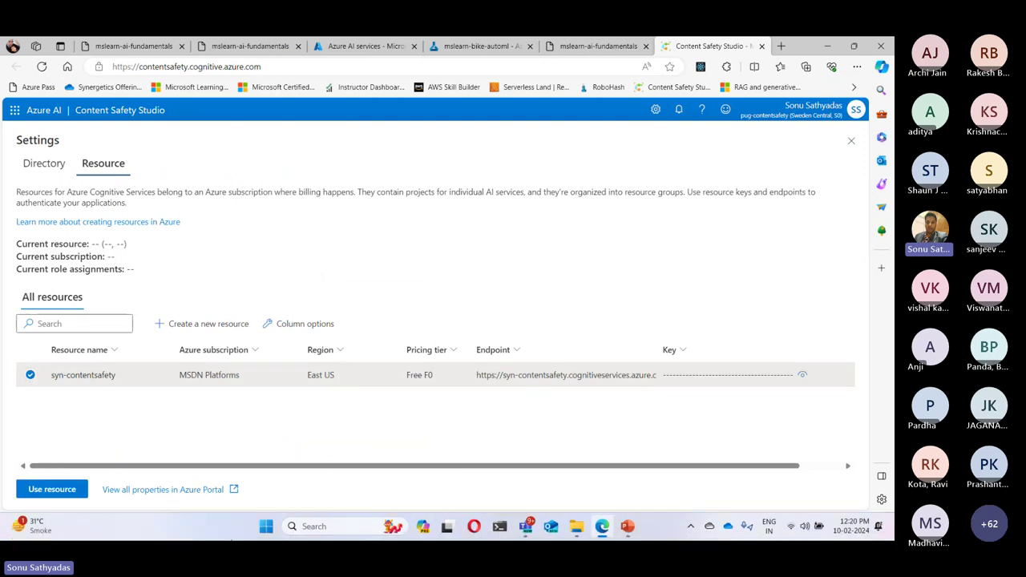
- Check the lab's first text moderation instruction and open the Moderate text content test in Content Safety Studio
click(598, 45)
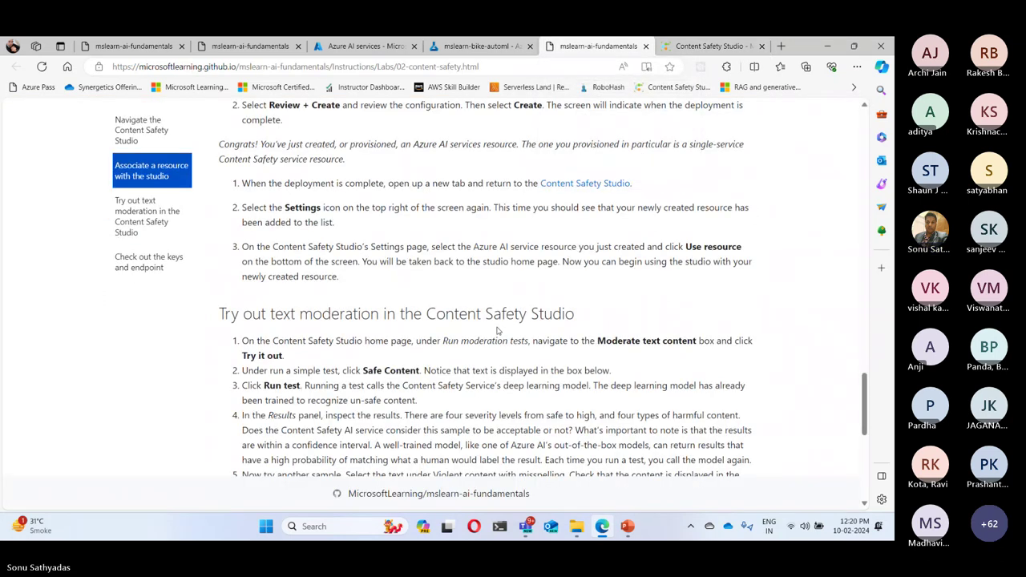
drag(241, 340, 524, 342)
drag(606, 341, 694, 341)
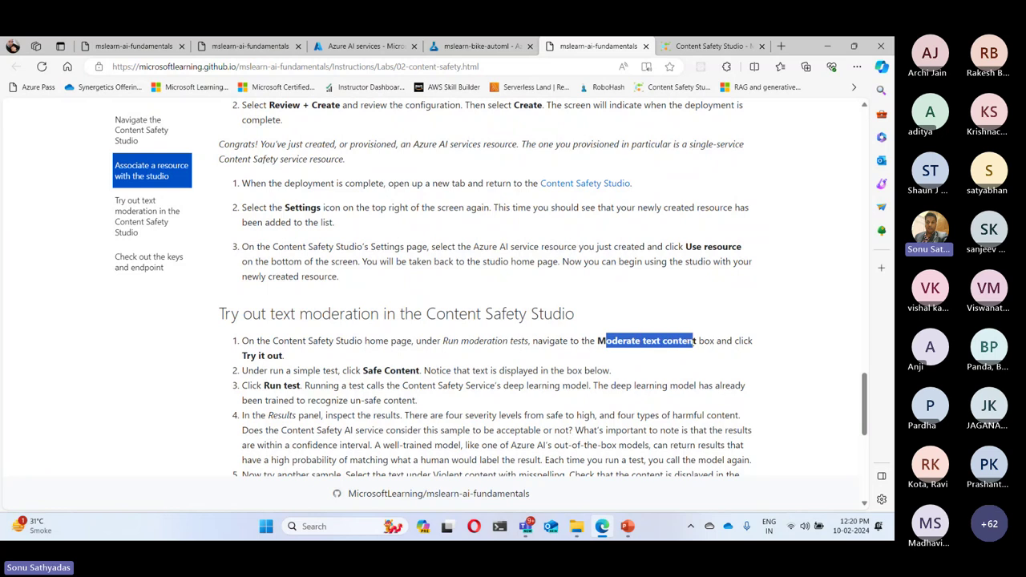
click(709, 46)
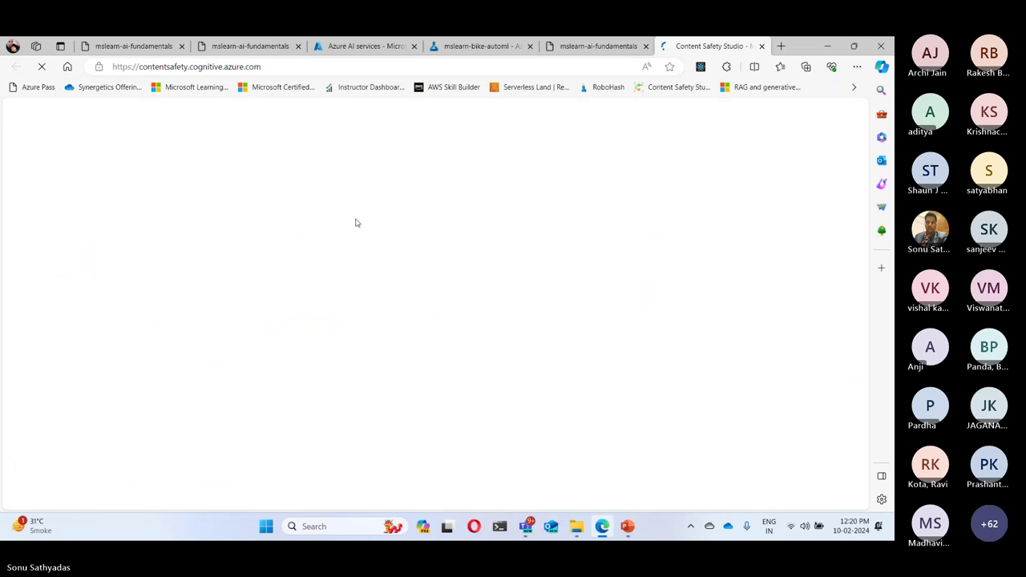
scroll(540, 376, down, 3)
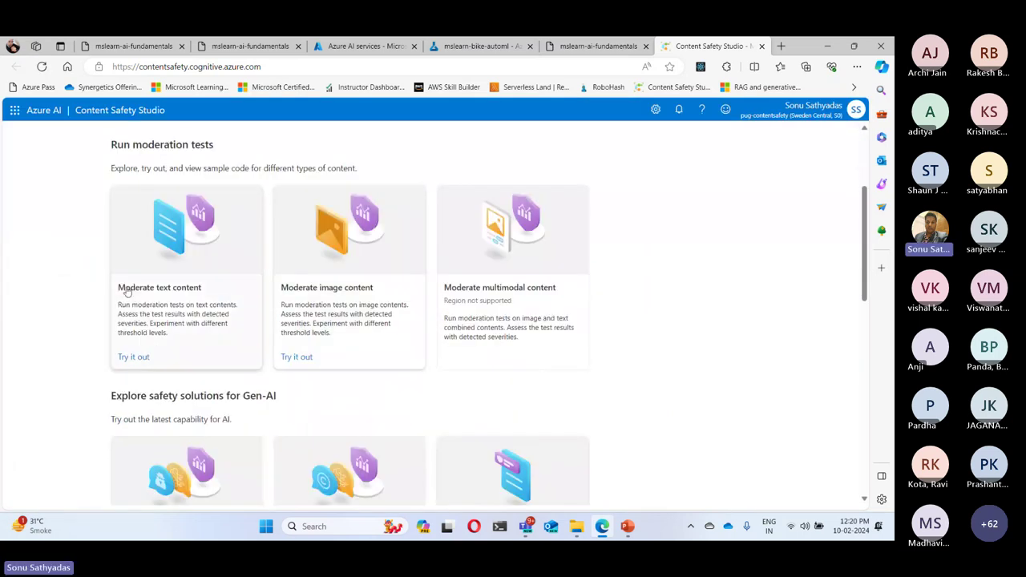
click(183, 289)
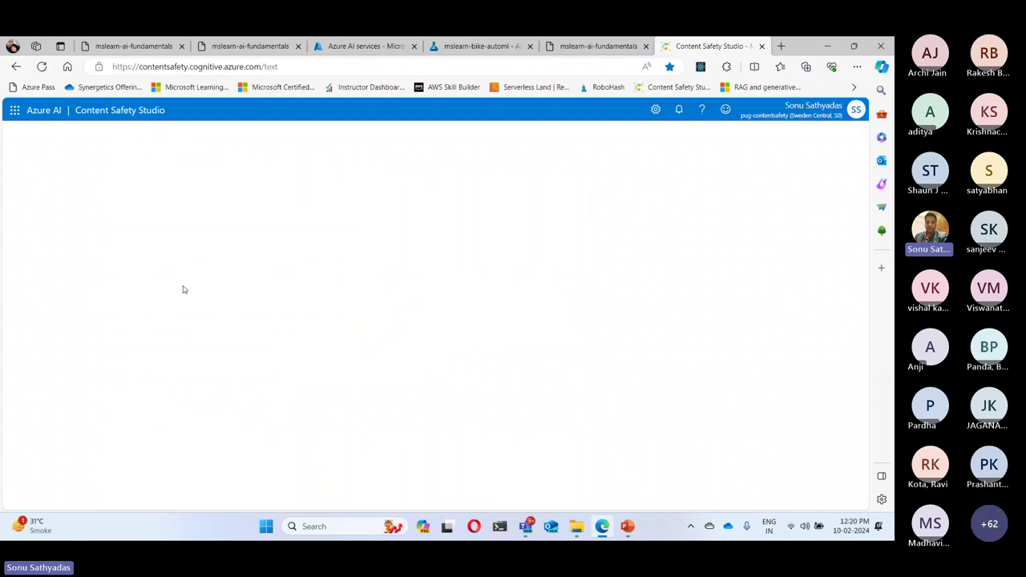
- Check the lab's simple test instruction and choose the Safe content sample for the text moderation test
click(597, 45)
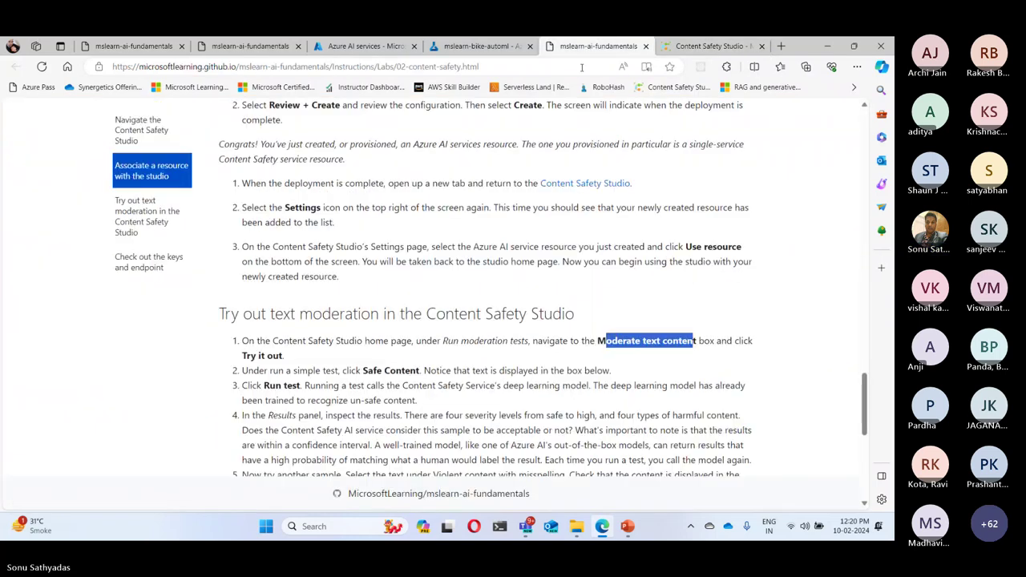
click(678, 374)
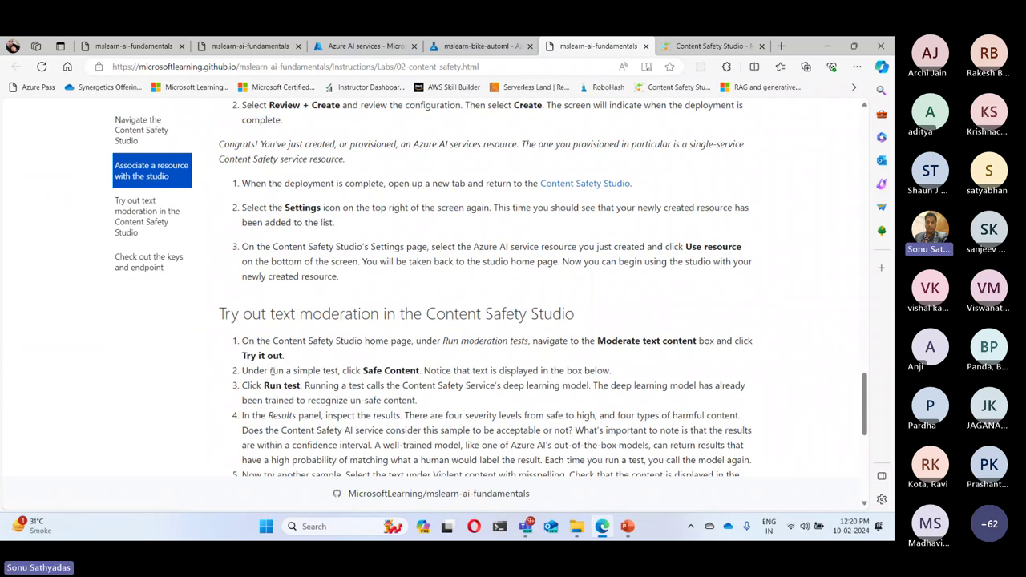
drag(273, 371, 418, 371)
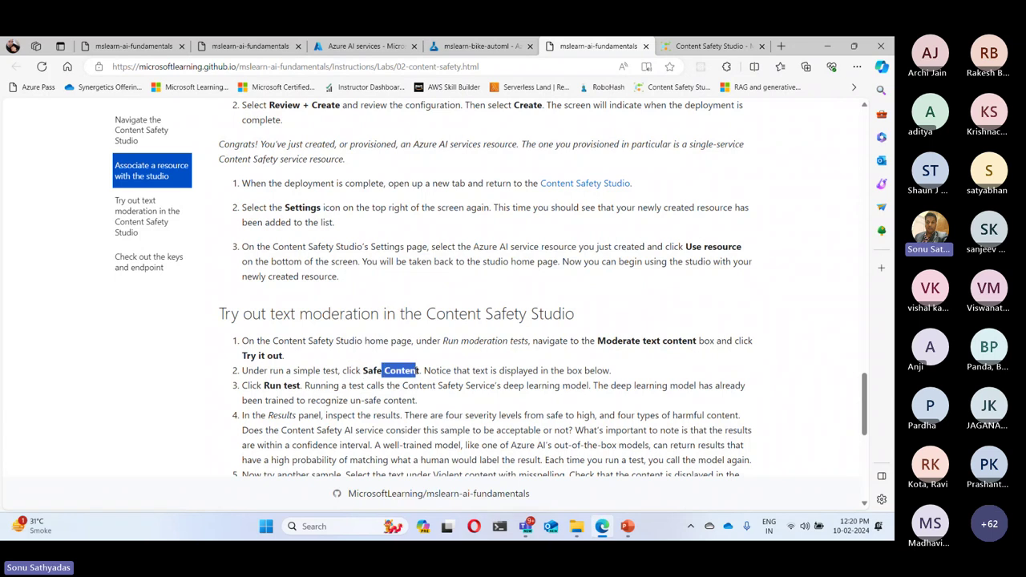
click(709, 46)
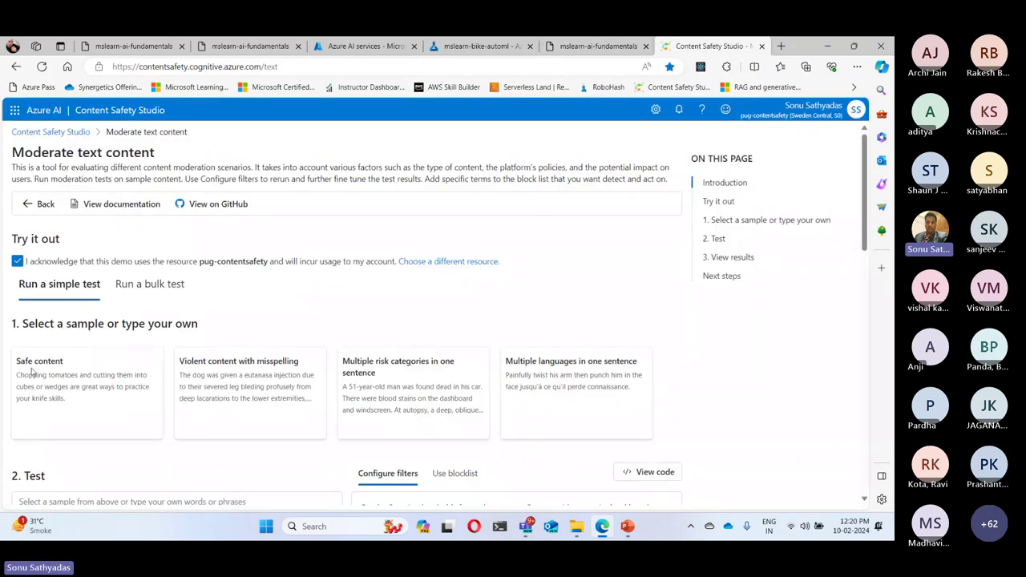
click(68, 381)
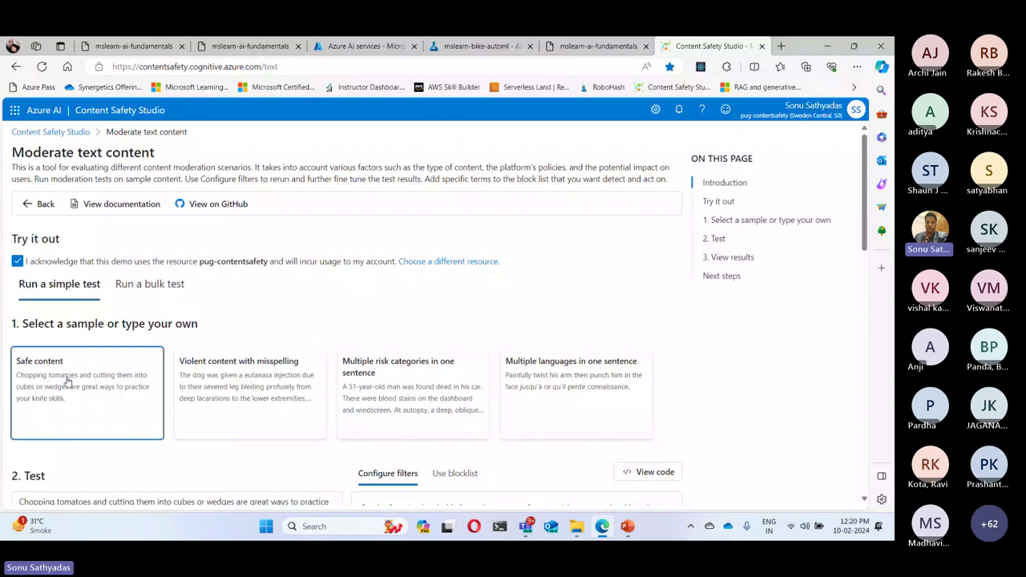
- Examine the sample text and the severity threshold filters for Violence, Self-harm, Sexual and Hate
scroll(627, 269, down, 2)
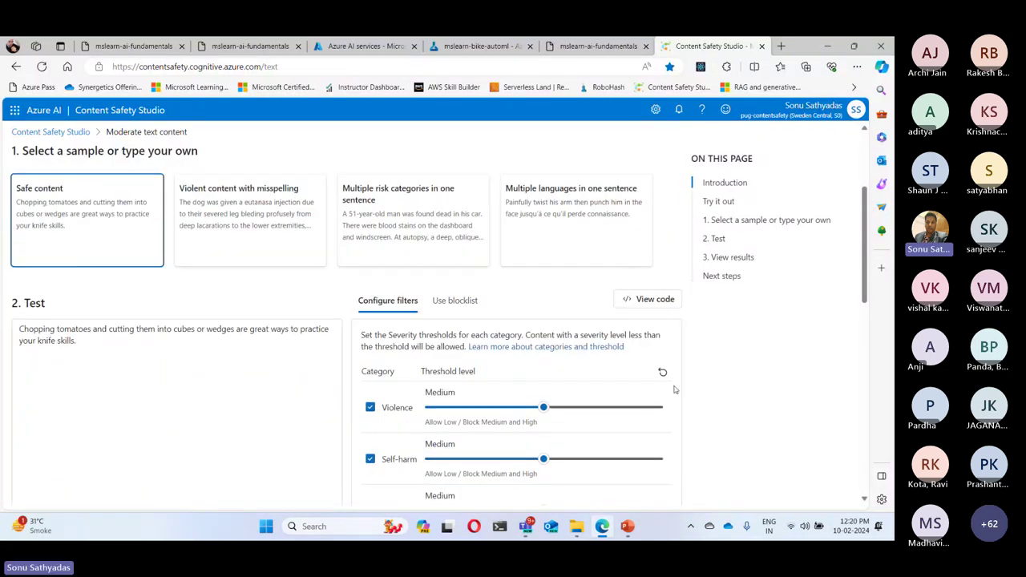
scroll(630, 391, down, 1)
scroll(630, 391, down, 1)
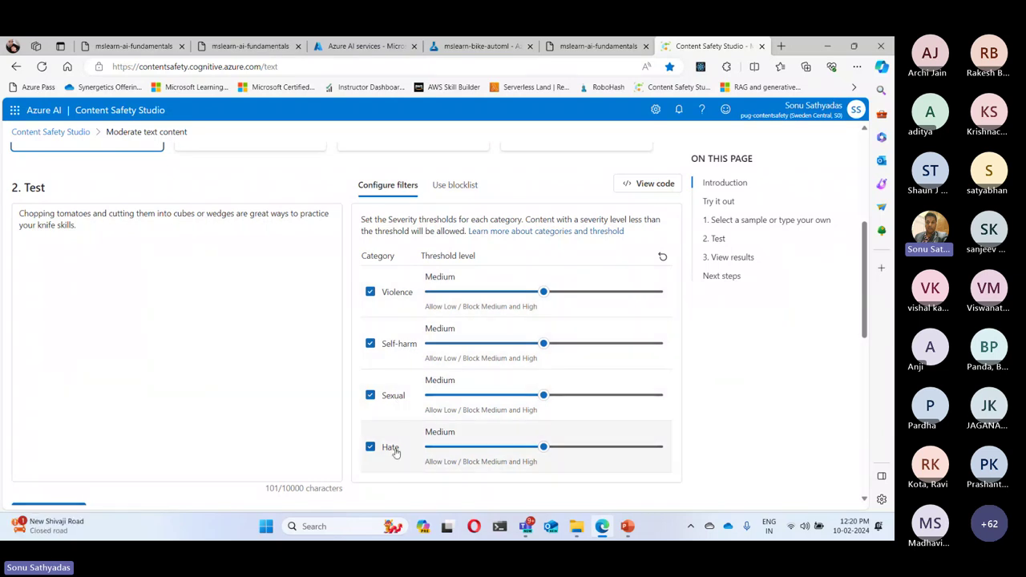
scroll(449, 433, down, 3)
scroll(497, 400, up, 2)
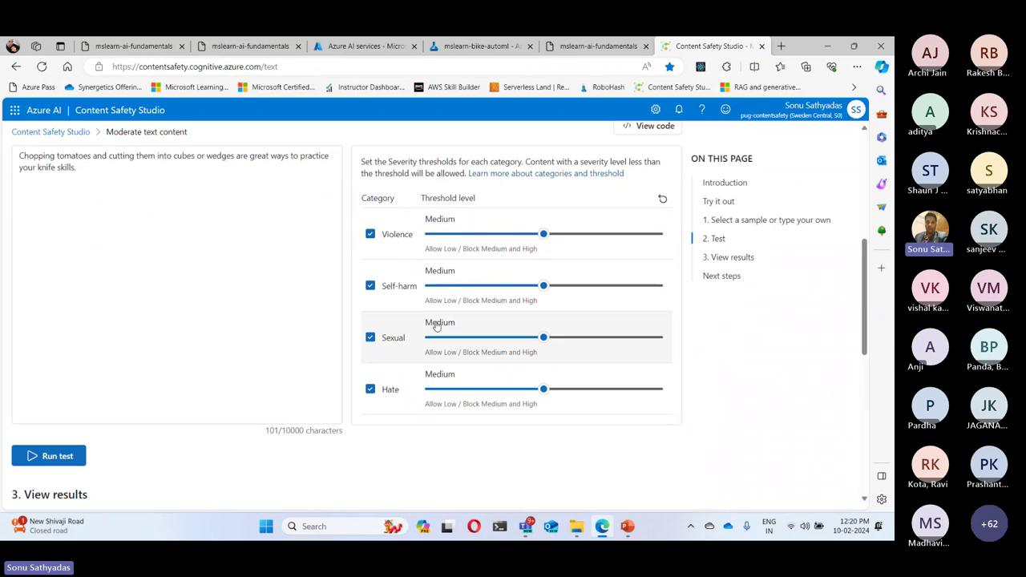
scroll(409, 233, up, 1)
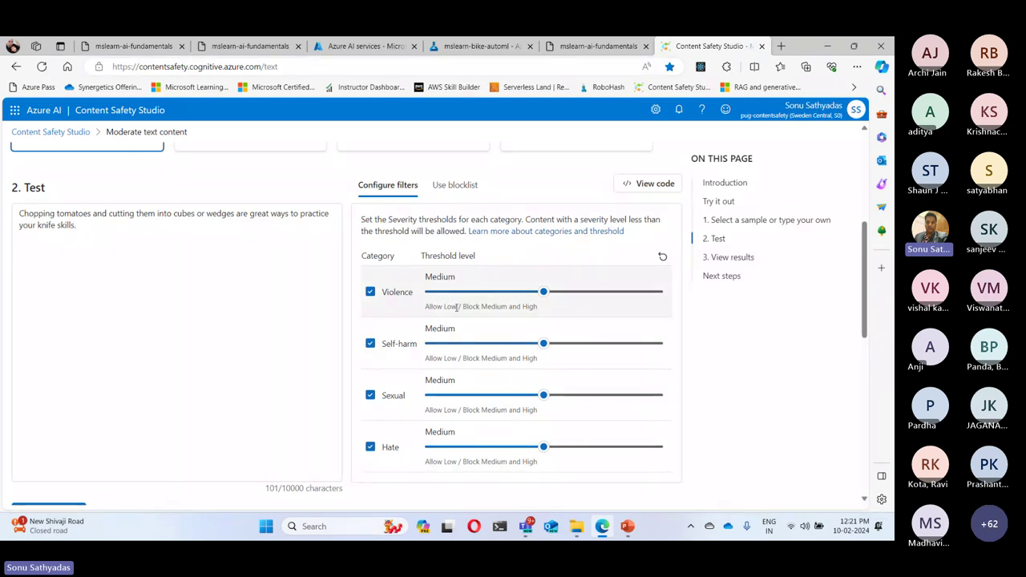
click(196, 298)
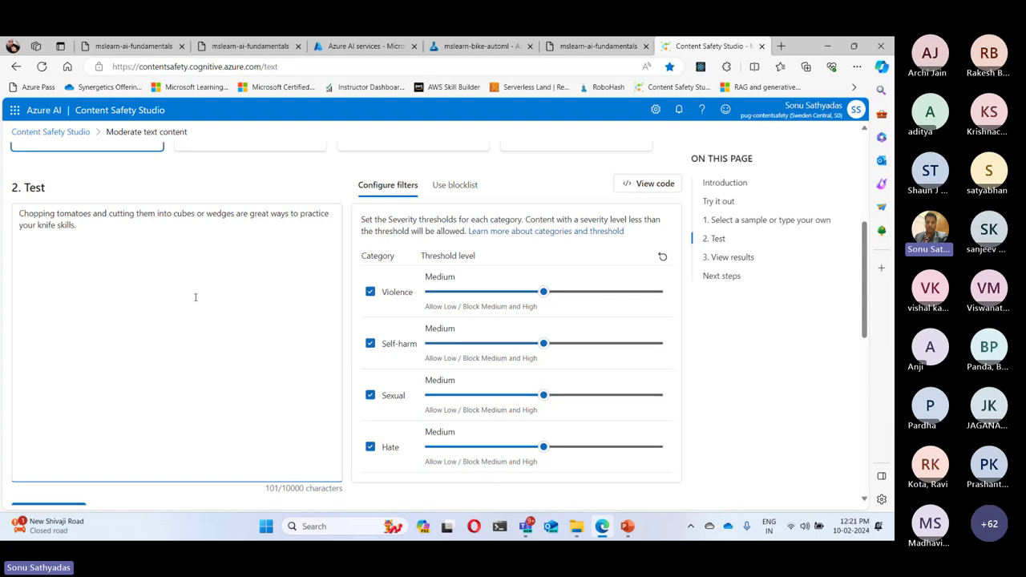
- Try the Violence threshold at Low, Medium and High to compare what each level blocks, and set it back to Medium
click(467, 291)
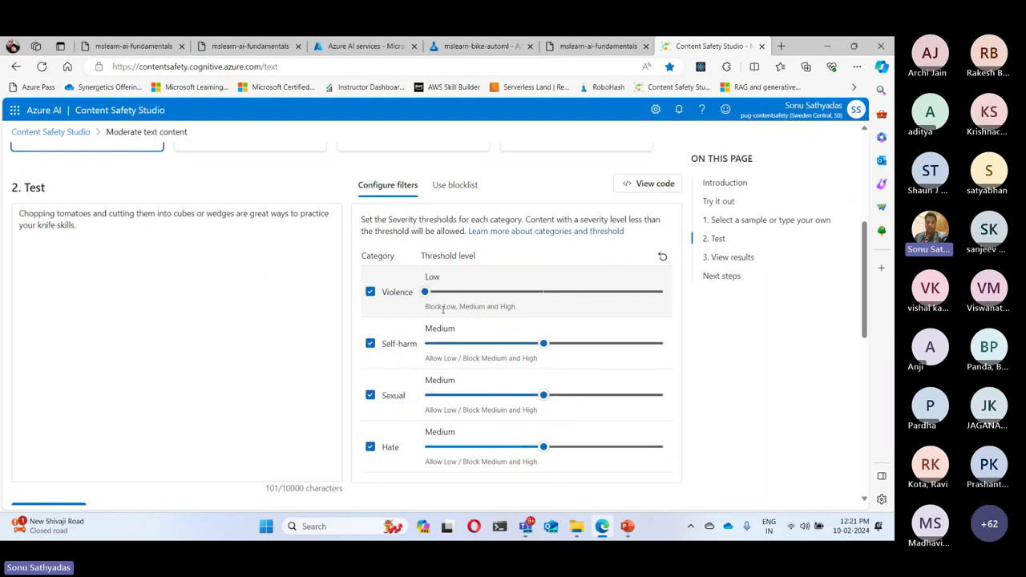
drag(443, 307, 515, 308)
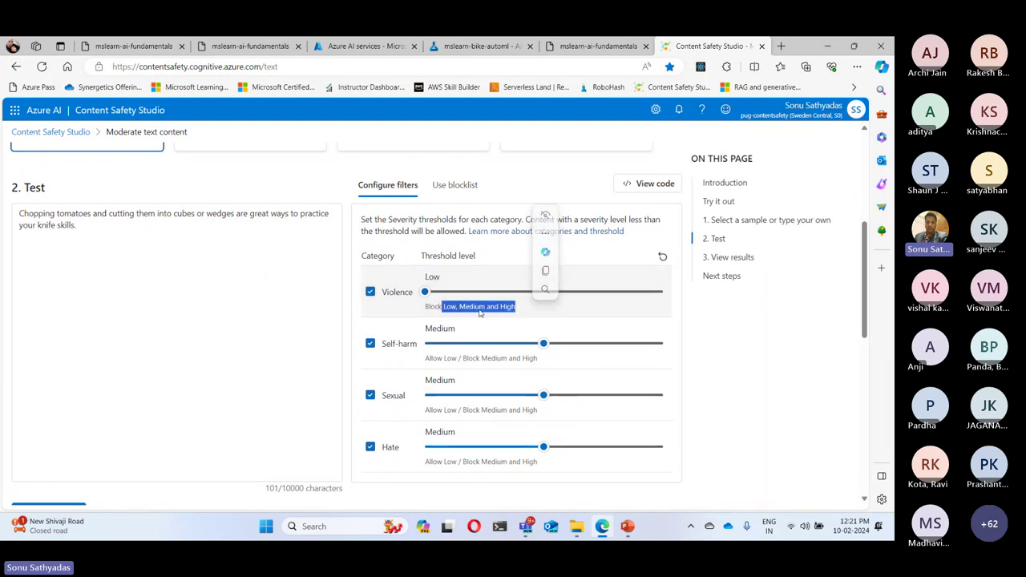
click(531, 292)
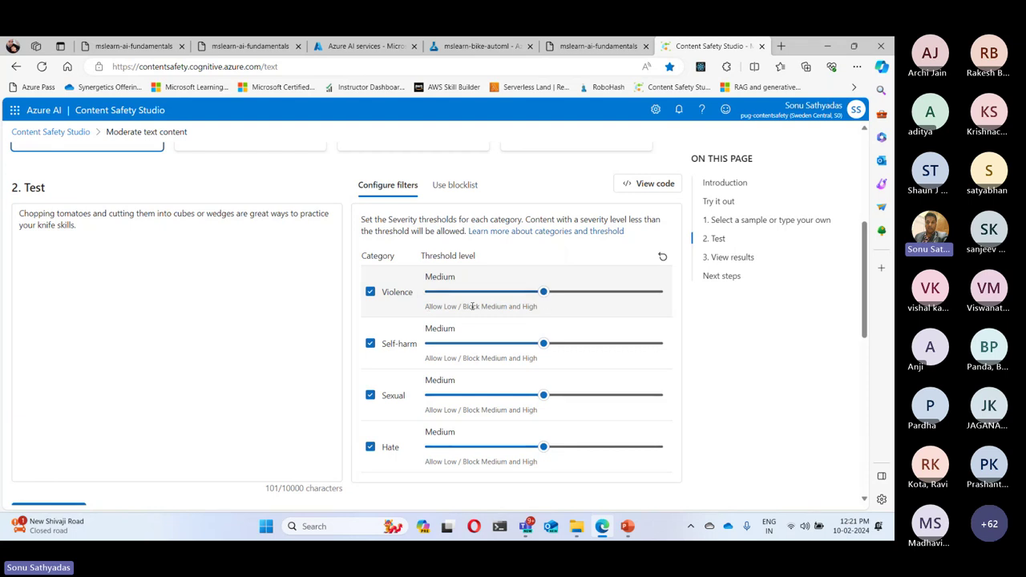
click(661, 292)
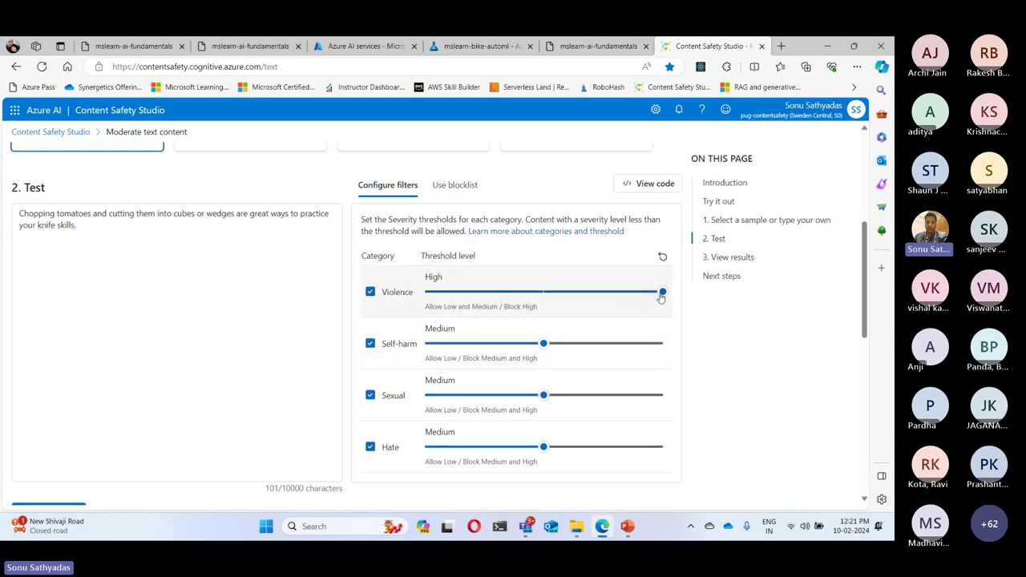
click(543, 292)
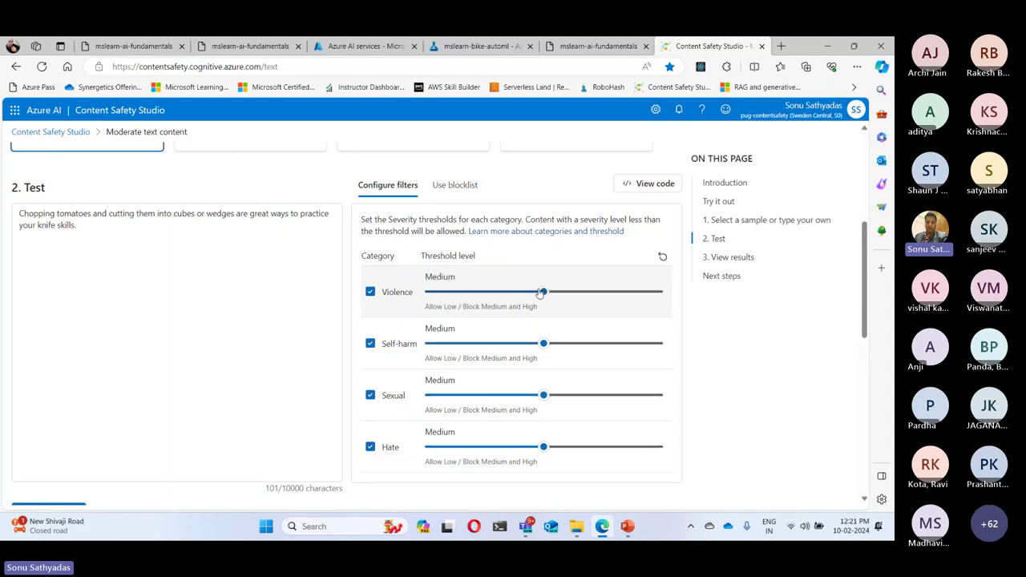
- Read the lab's note about the displayed sample text and check that text in the studio's test box
click(584, 47)
scroll(393, 267, down, 3)
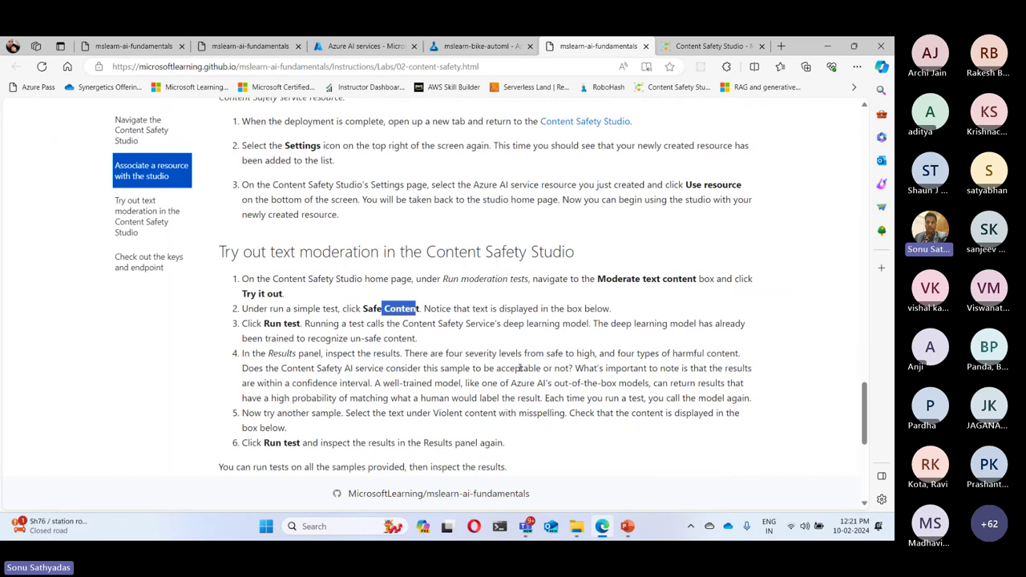
click(541, 281)
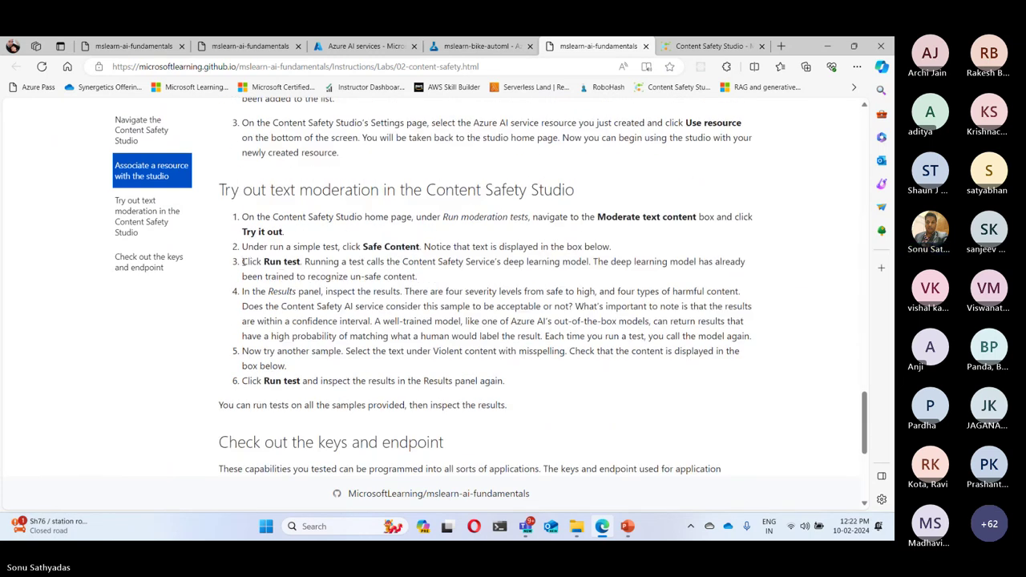
drag(424, 246, 609, 247)
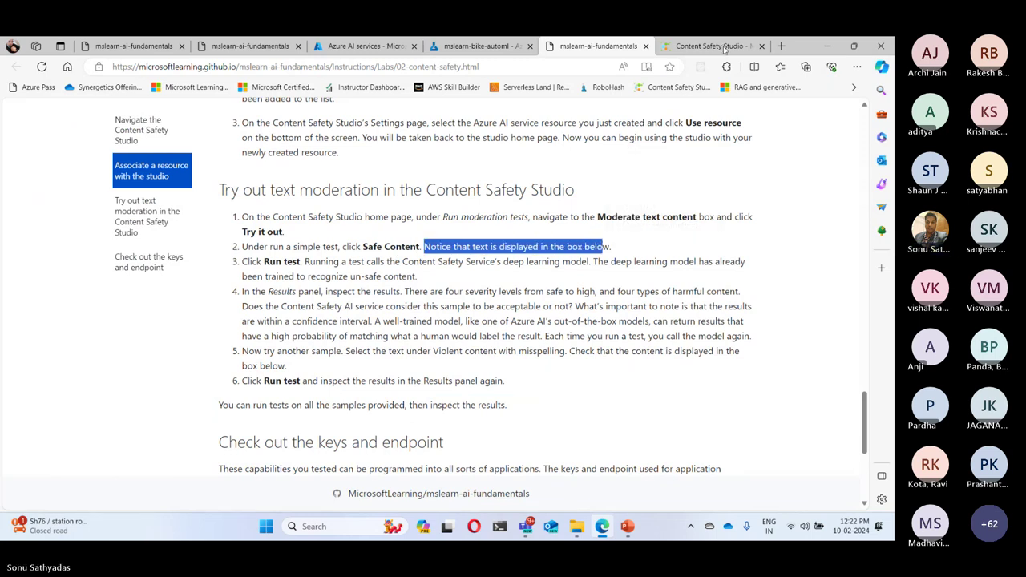
key(ctrl+Tab)
click(79, 265)
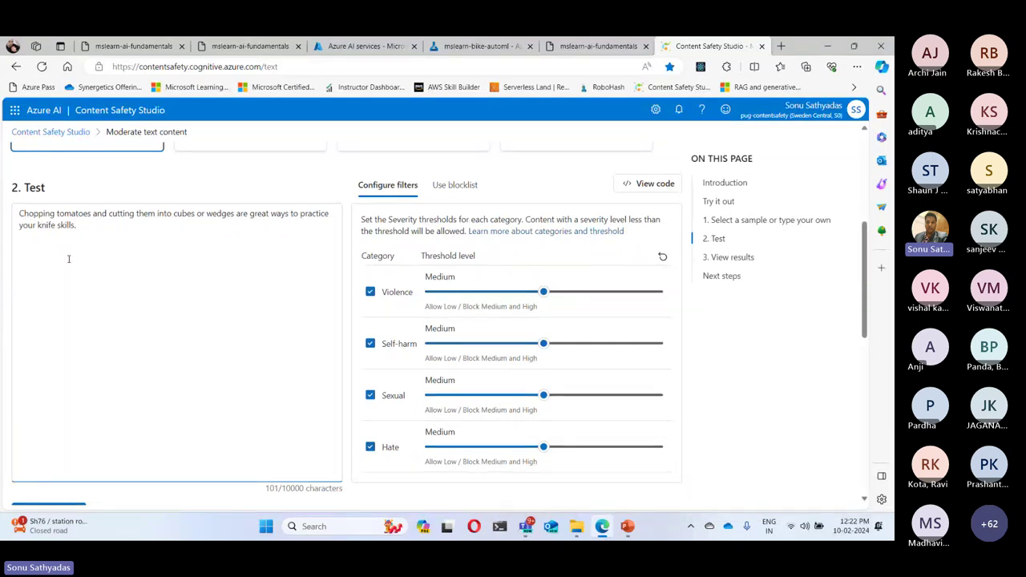
drag(77, 225, 65, 226)
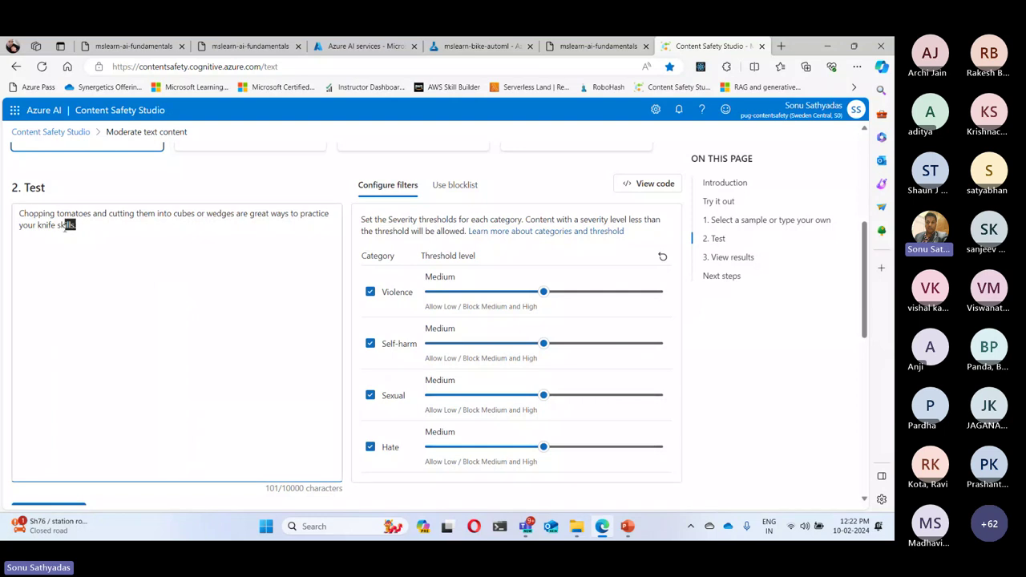
key(ctrl+a)
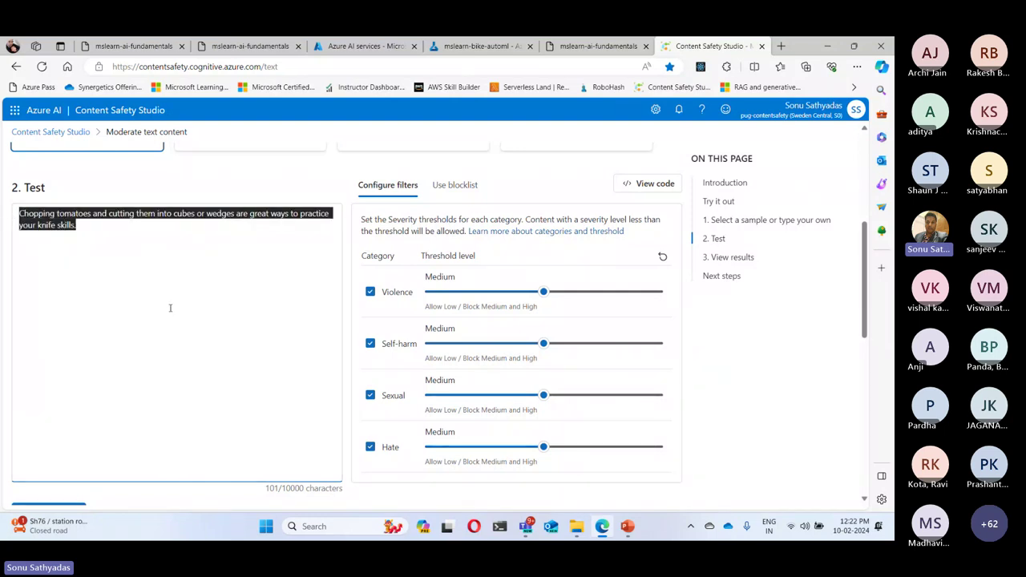
click(170, 308)
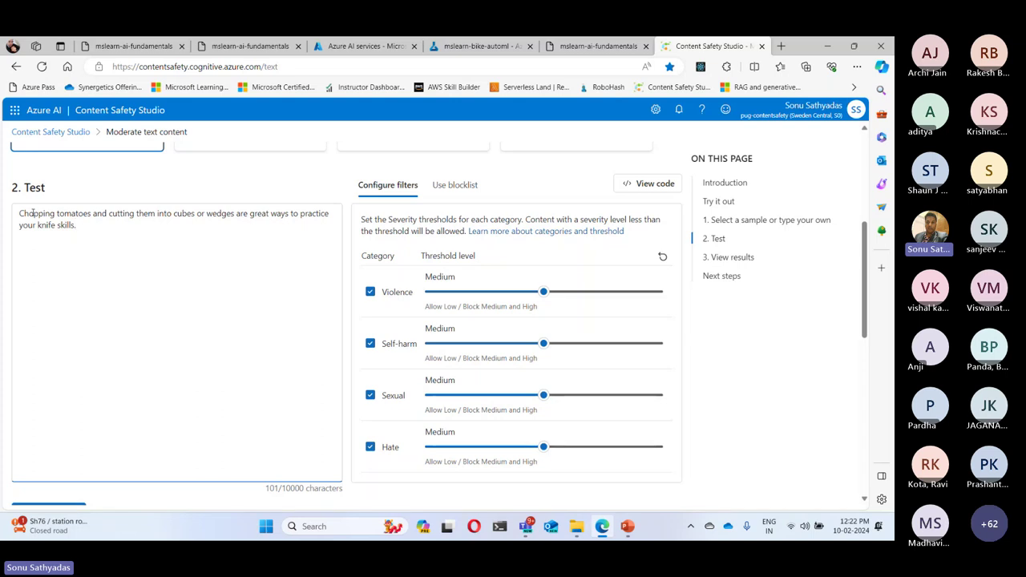
drag(28, 227, 96, 227)
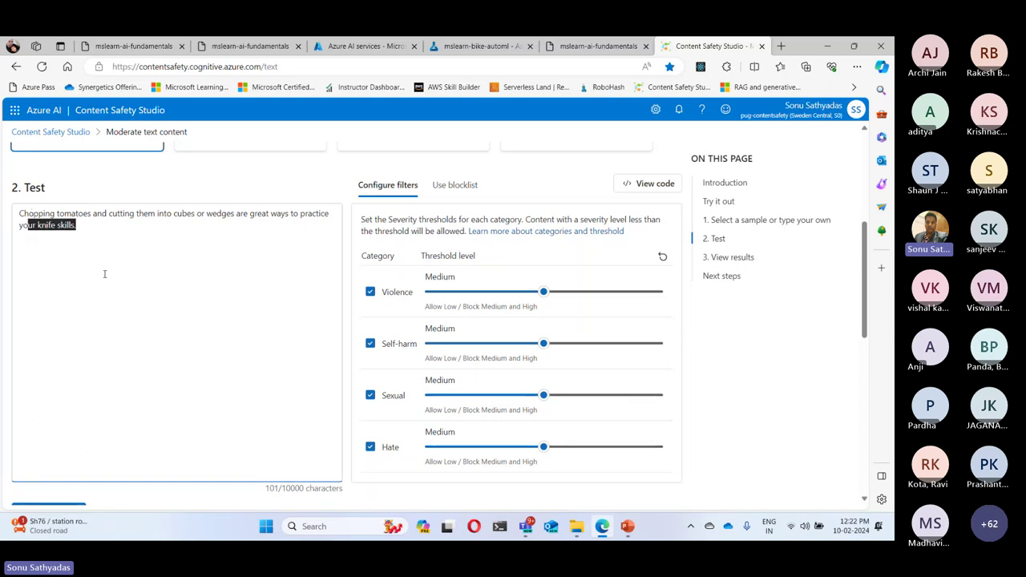
- Check the lab's Run test instruction and run the moderation test on the Safe content sample
click(599, 48)
click(384, 300)
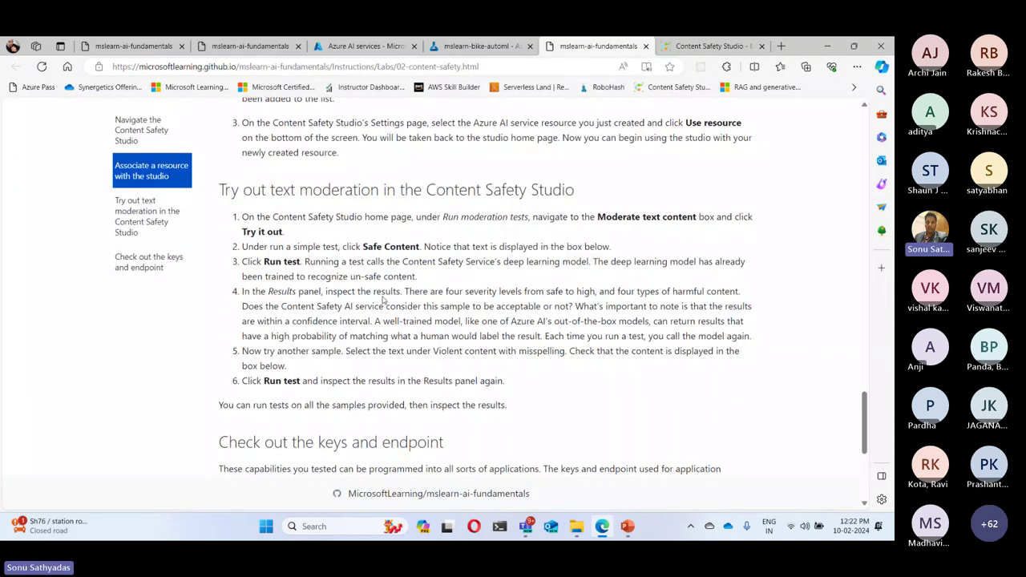
drag(264, 261, 300, 262)
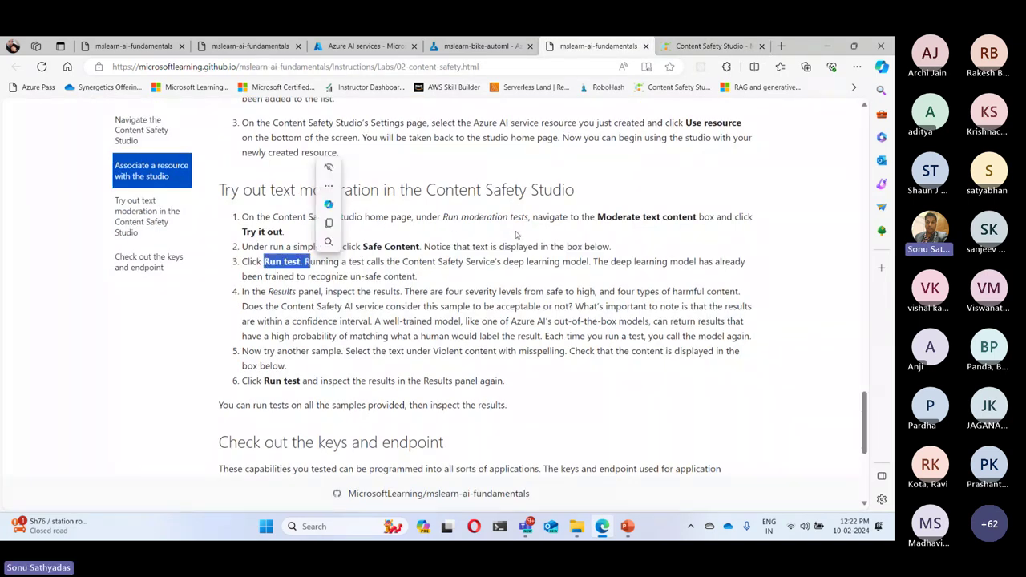
key(ctrl+Tab)
scroll(146, 329, down, 2)
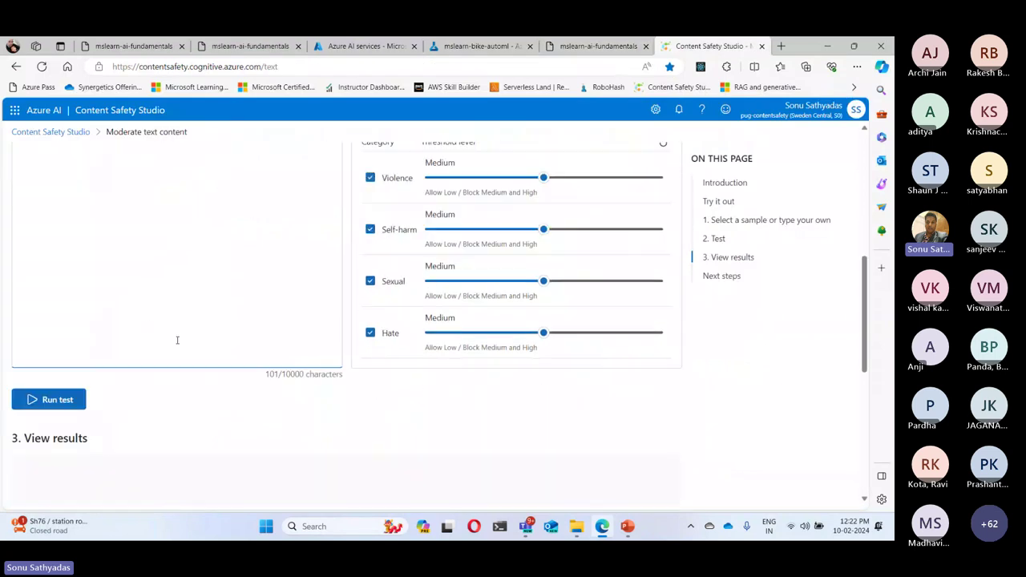
click(53, 398)
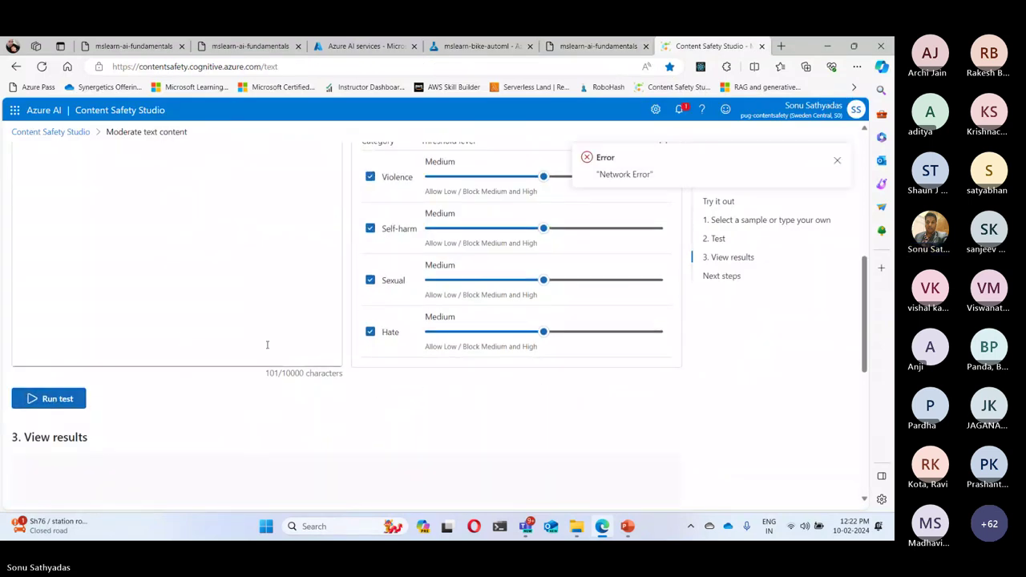
- Reload the Moderate text content page and try running the moderation test on the Safe content sample again
scroll(267, 344, up, 1)
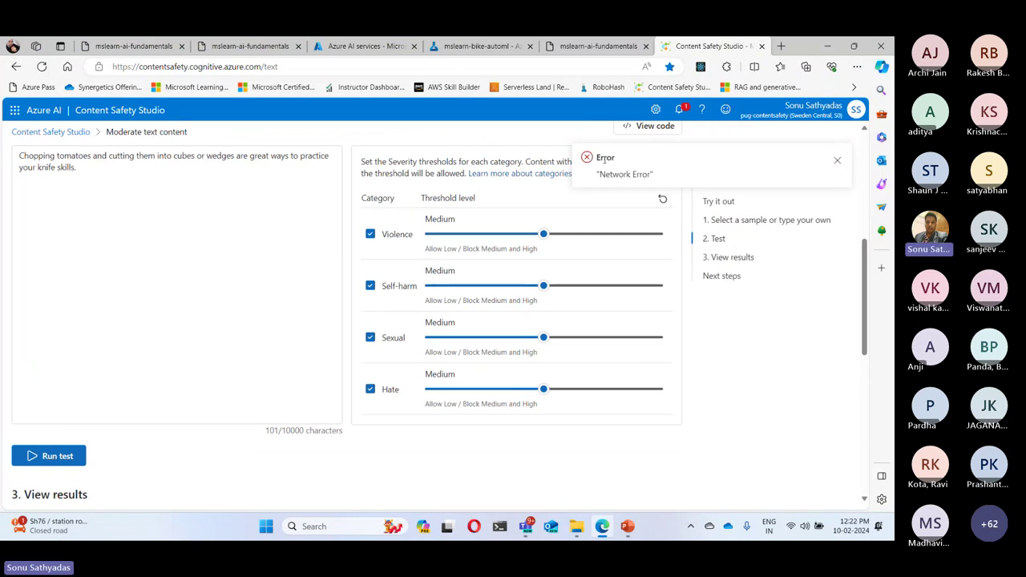
click(43, 67)
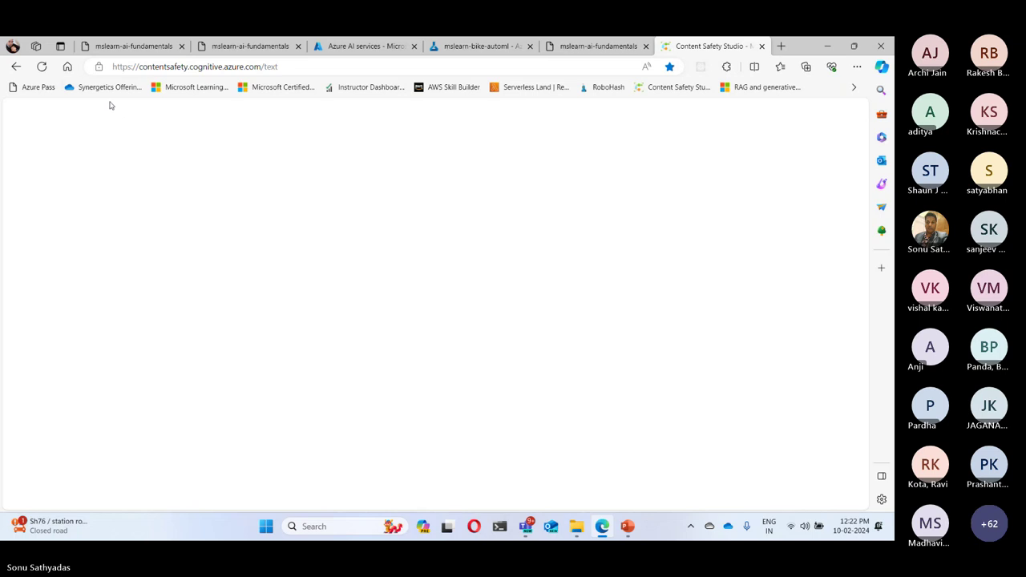
click(42, 67)
click(48, 376)
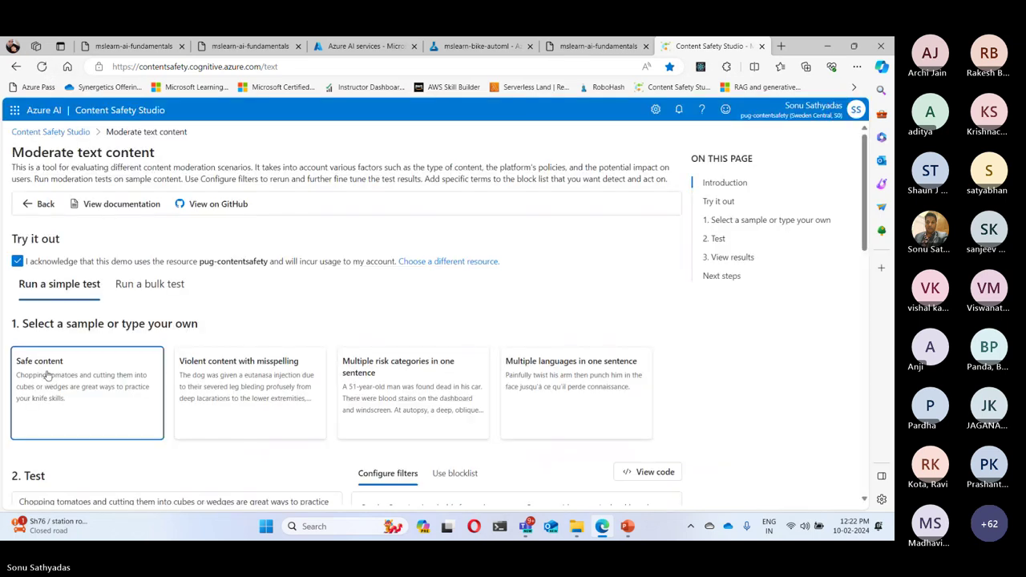
scroll(230, 342, down, 6)
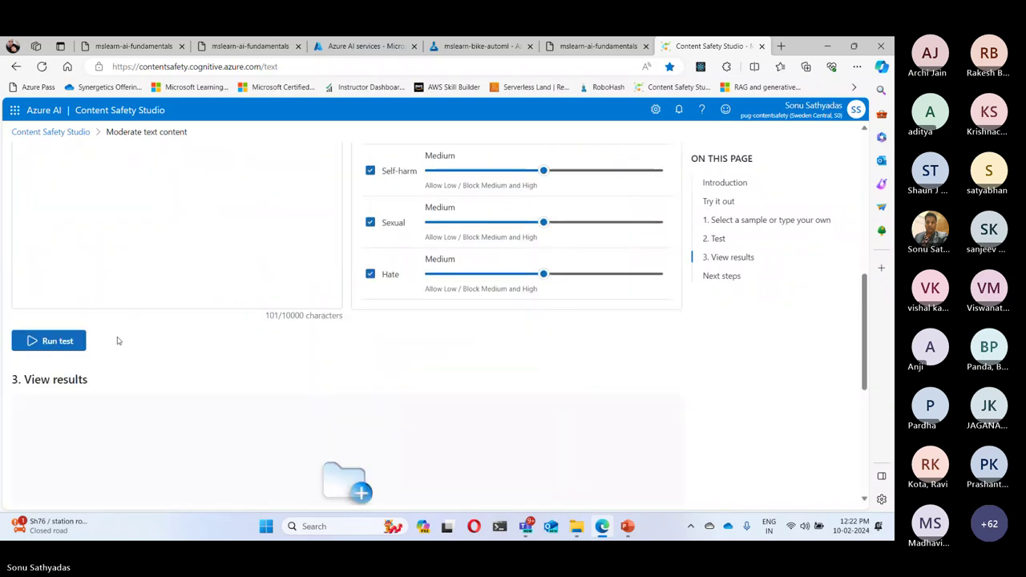
click(67, 343)
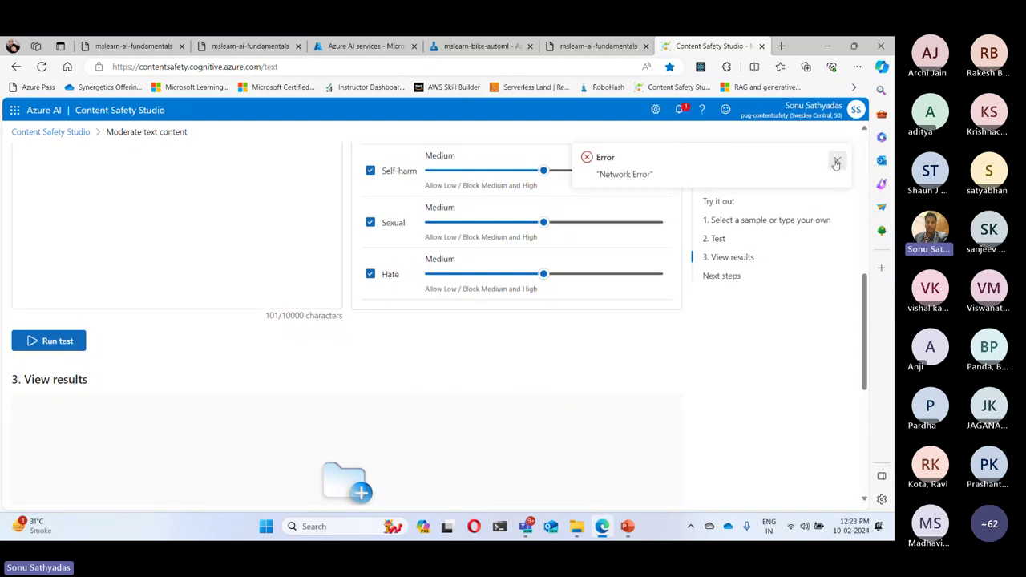
- Check the studio's notifications and the account's current directory and resource details, dismissing the error message
click(679, 111)
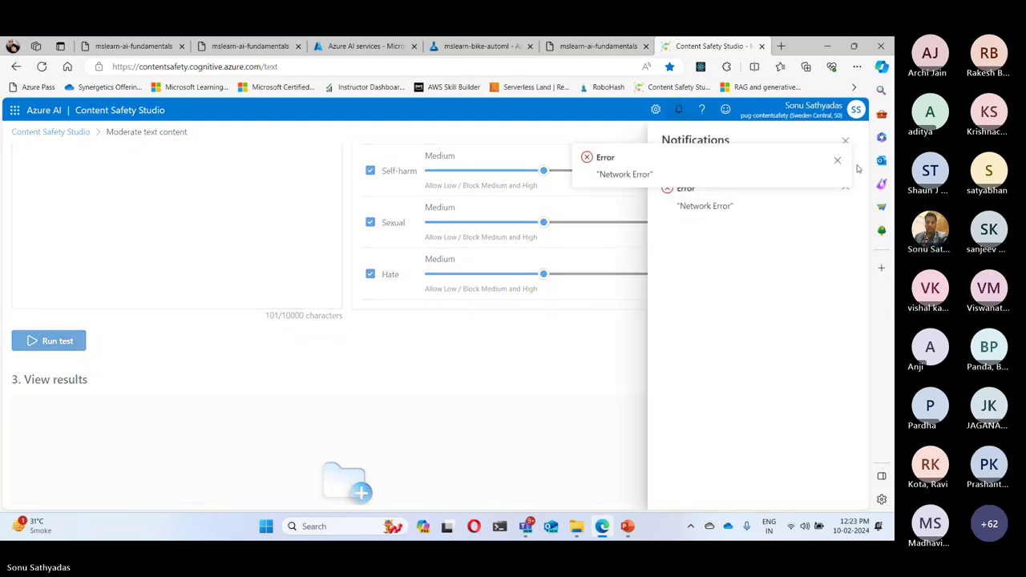
click(835, 161)
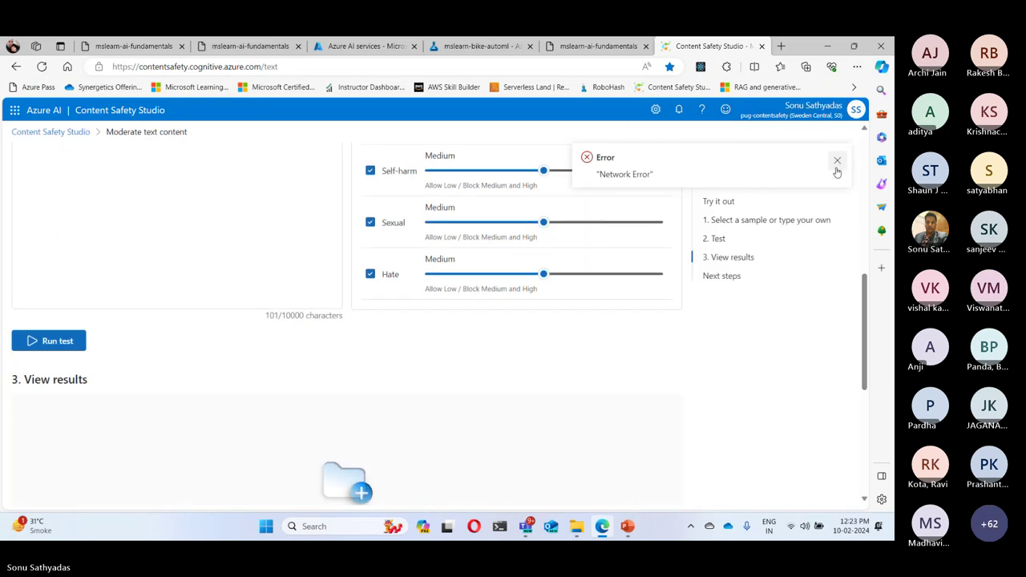
click(833, 174)
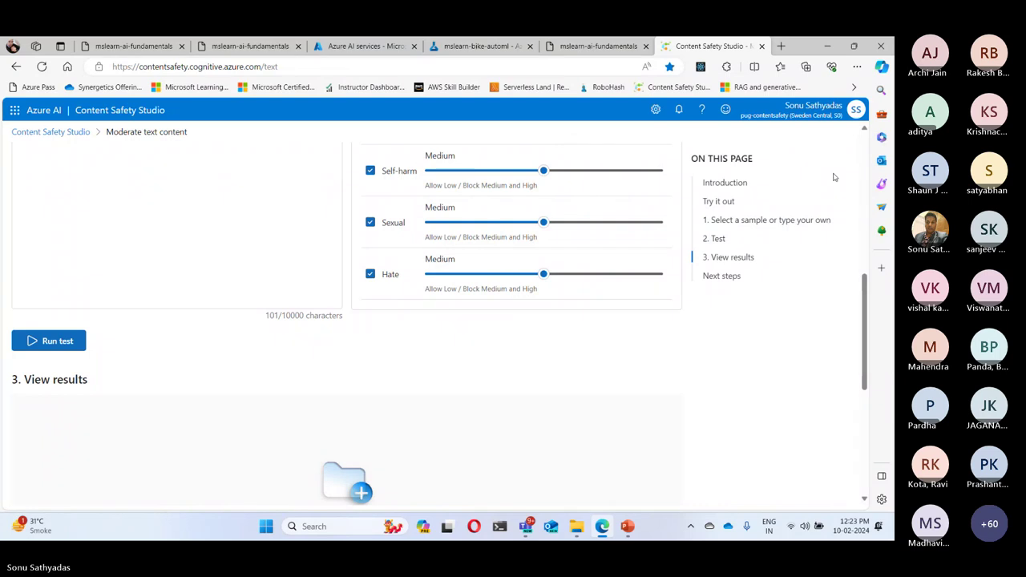
click(822, 111)
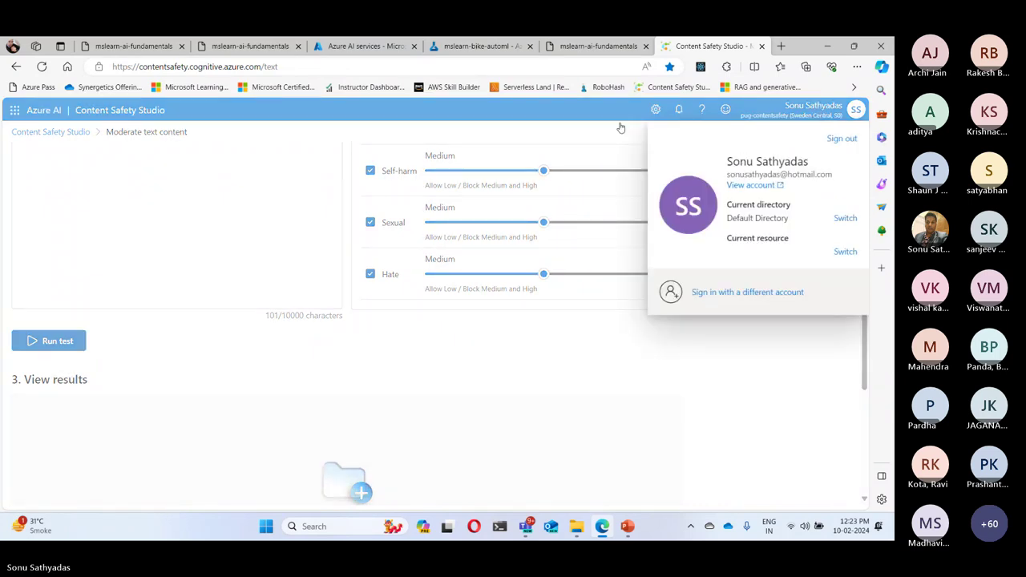
click(404, 396)
scroll(404, 397, up, 6)
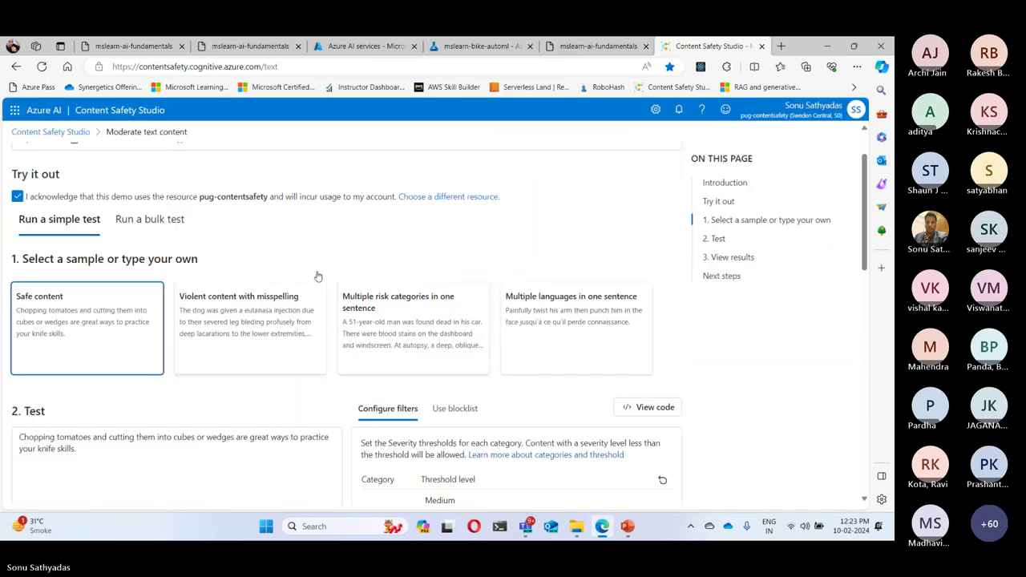
- Return to the Content Safety Studio home page and set syn-contentsafety as the resource in use
click(105, 110)
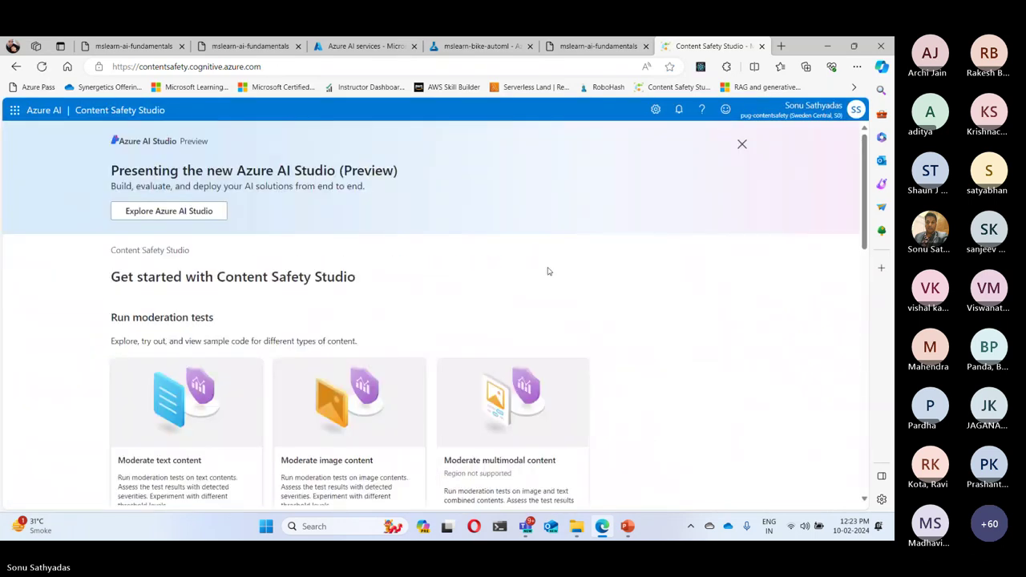
click(741, 144)
scroll(646, 279, down, 4)
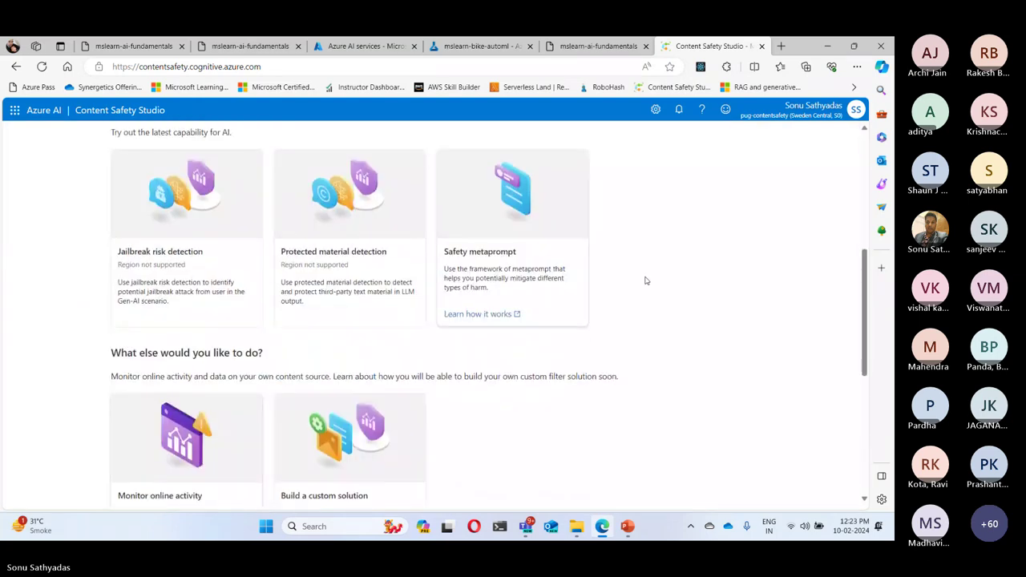
scroll(646, 281, up, 3)
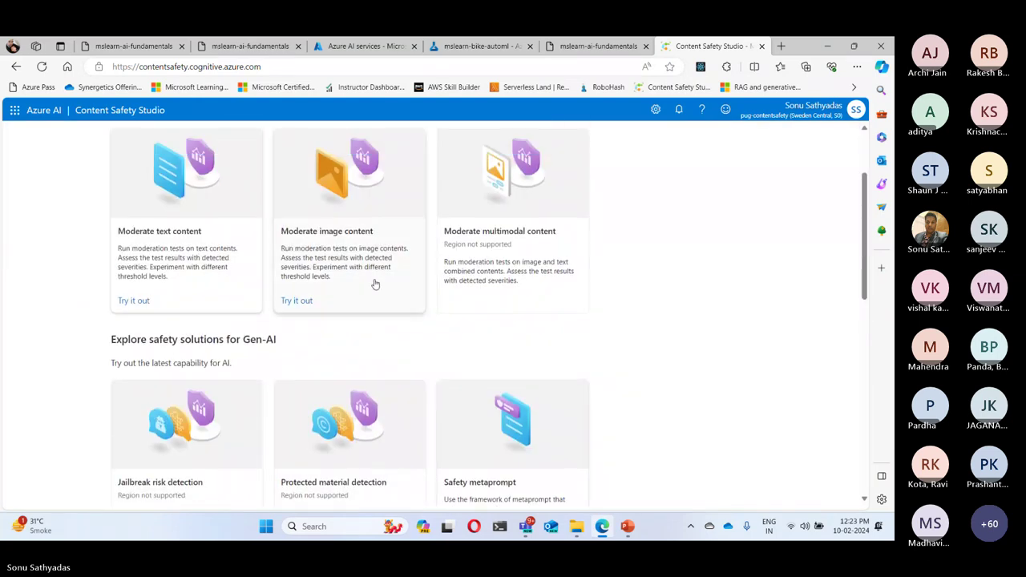
click(654, 109)
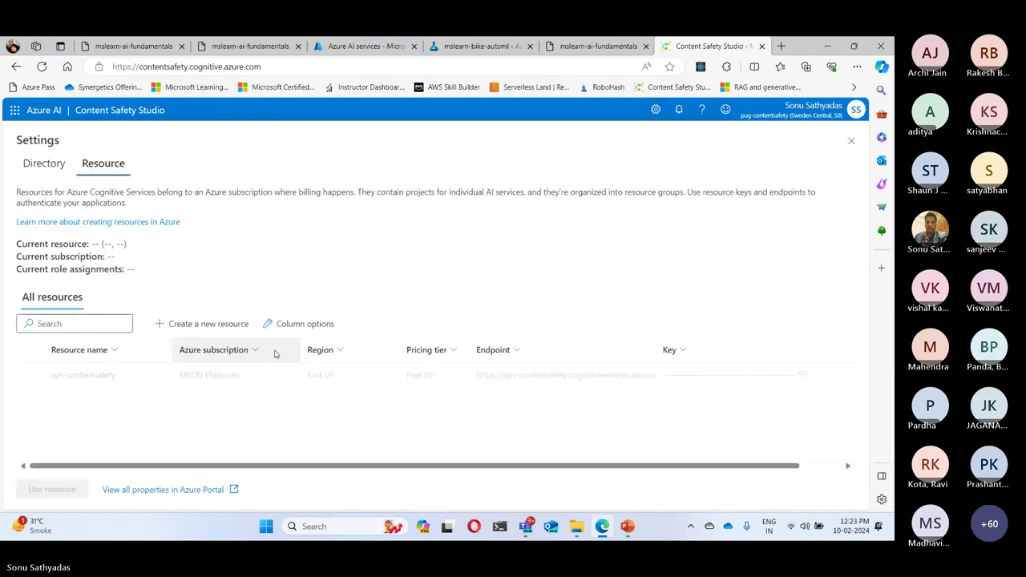
click(31, 375)
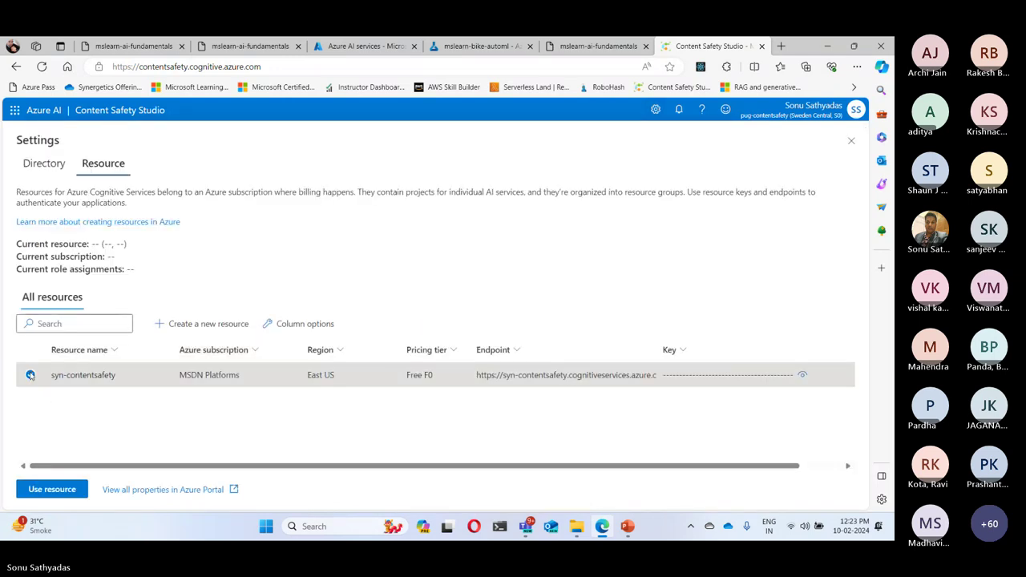
click(50, 490)
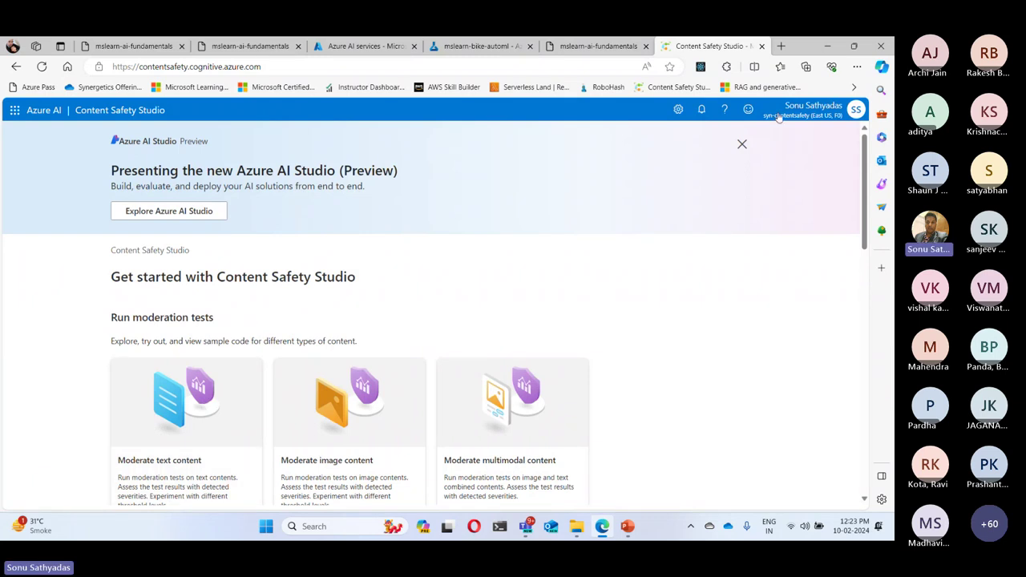
- Open Moderate text content, run the test on the Safe content sample, and view its category results
scroll(553, 297, down, 2)
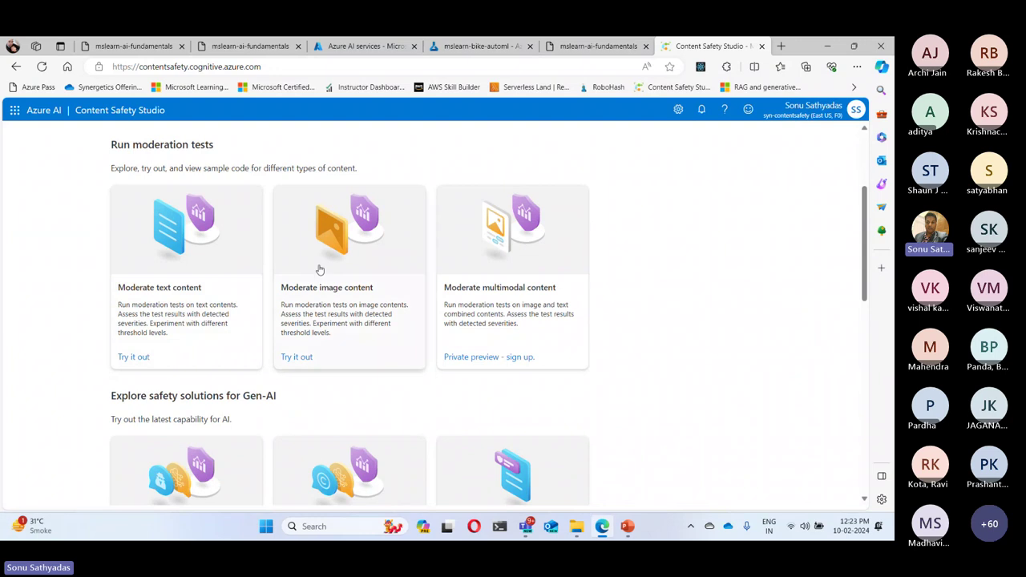
click(209, 270)
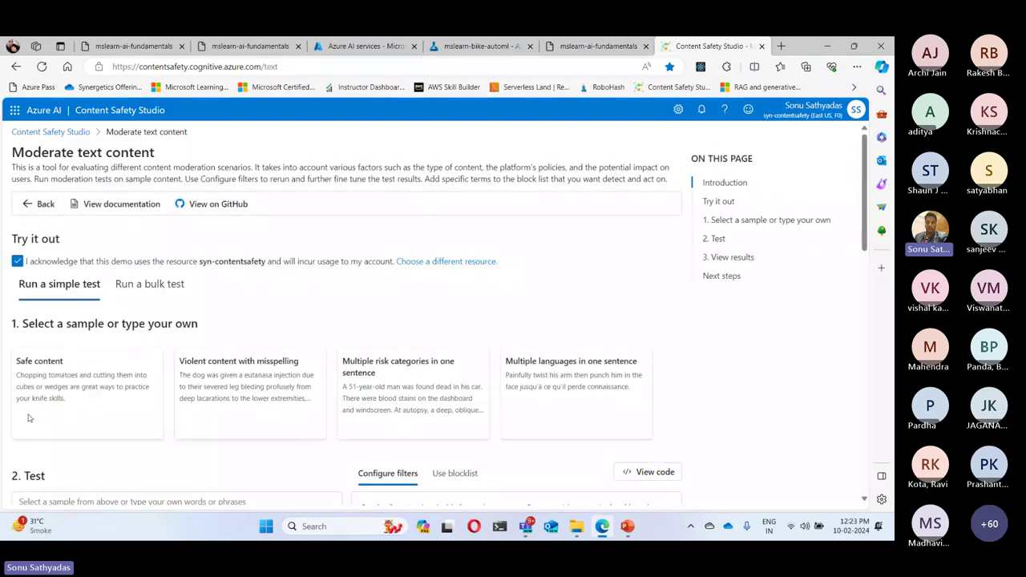
click(48, 390)
scroll(192, 396, down, 3)
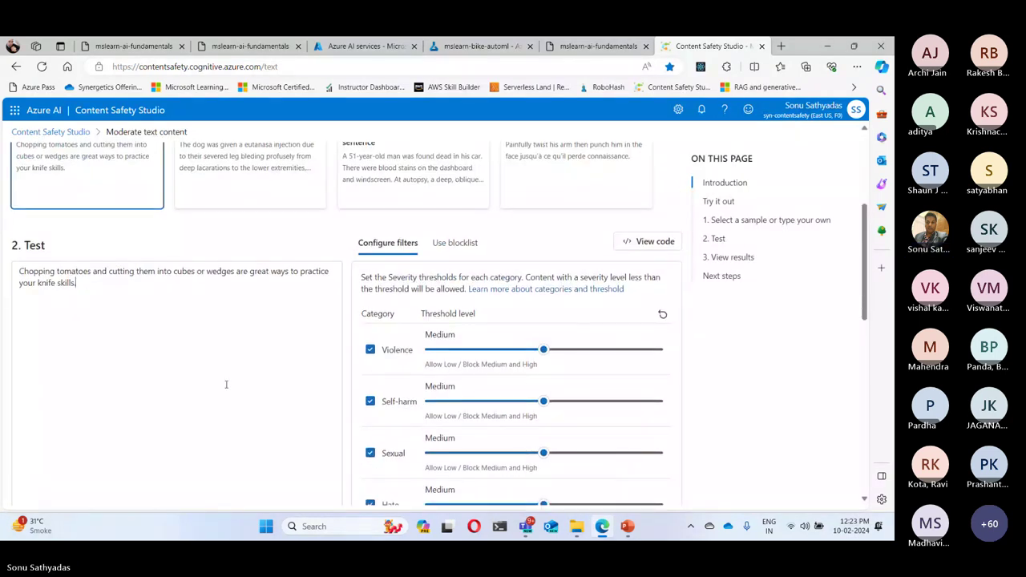
scroll(226, 384, down, 4)
click(68, 284)
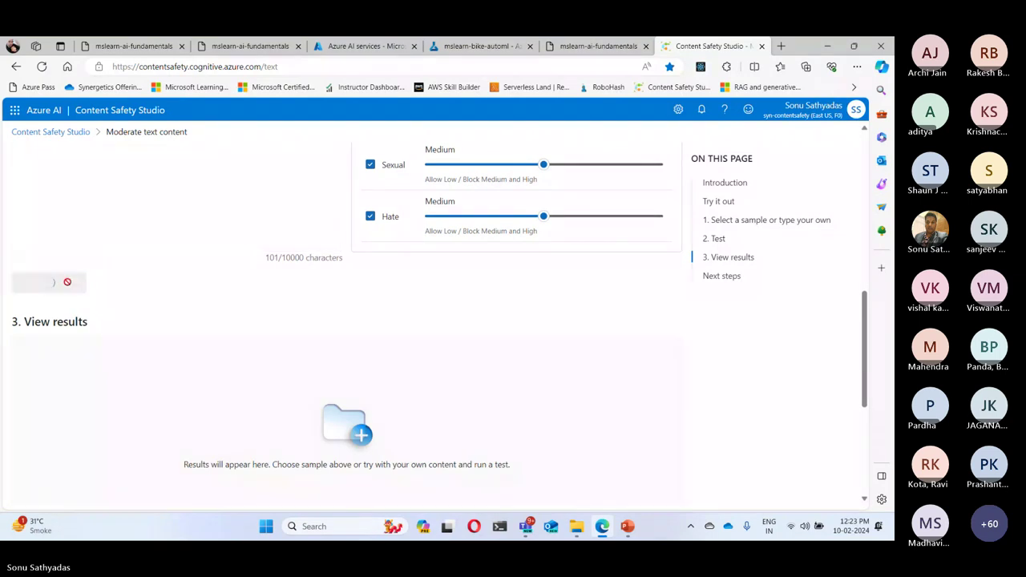
scroll(293, 320, down, 3)
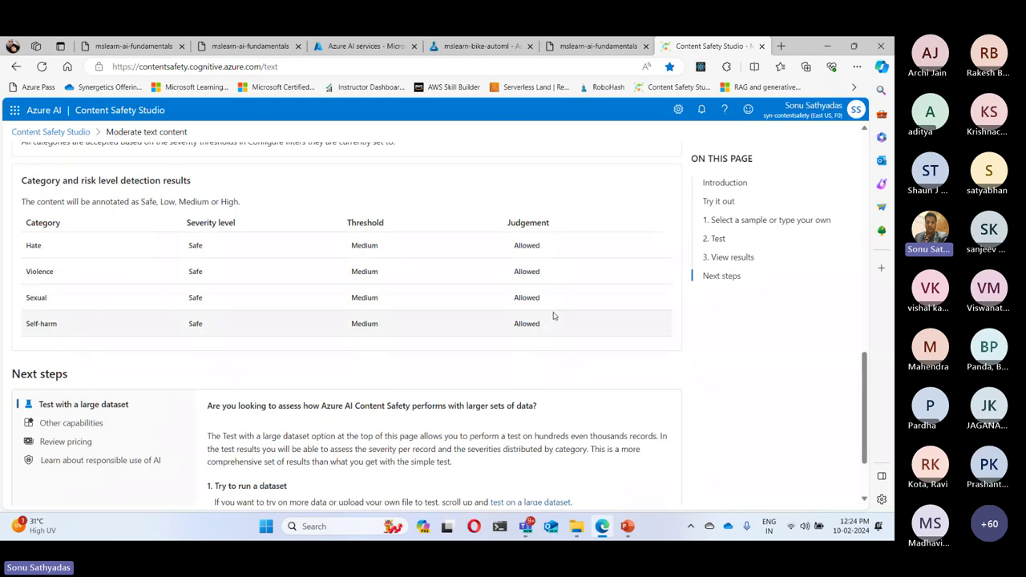
- Read the lab's instructions on inspecting the Results panel, its four severity levels and the types of harmful content
scroll(552, 315, up, 5)
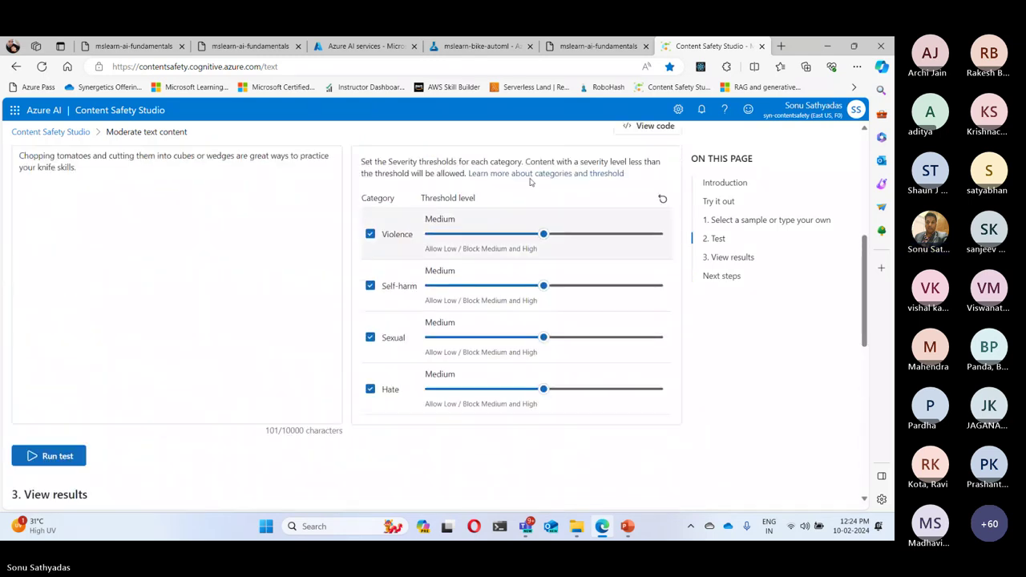
click(601, 46)
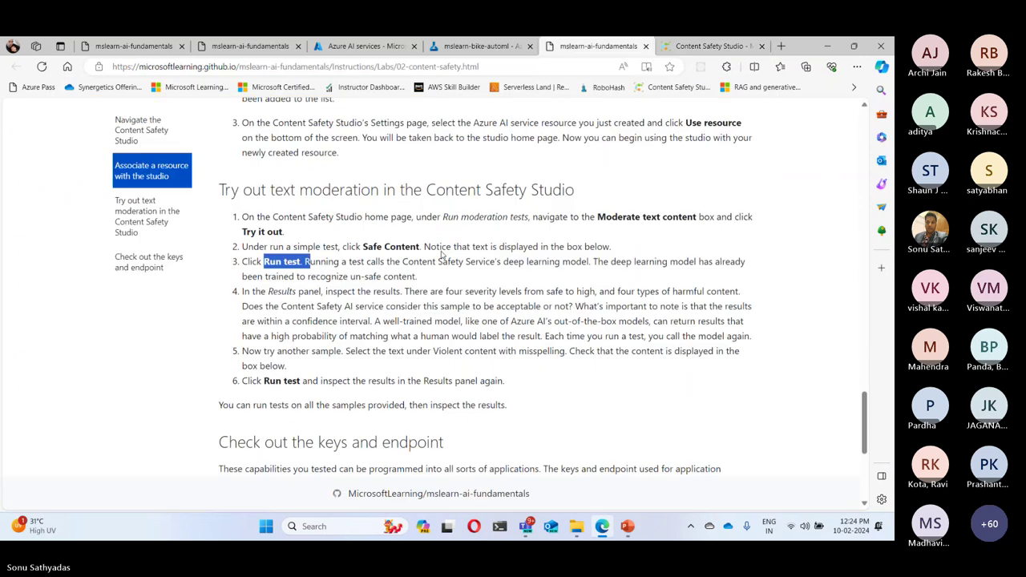
click(248, 301)
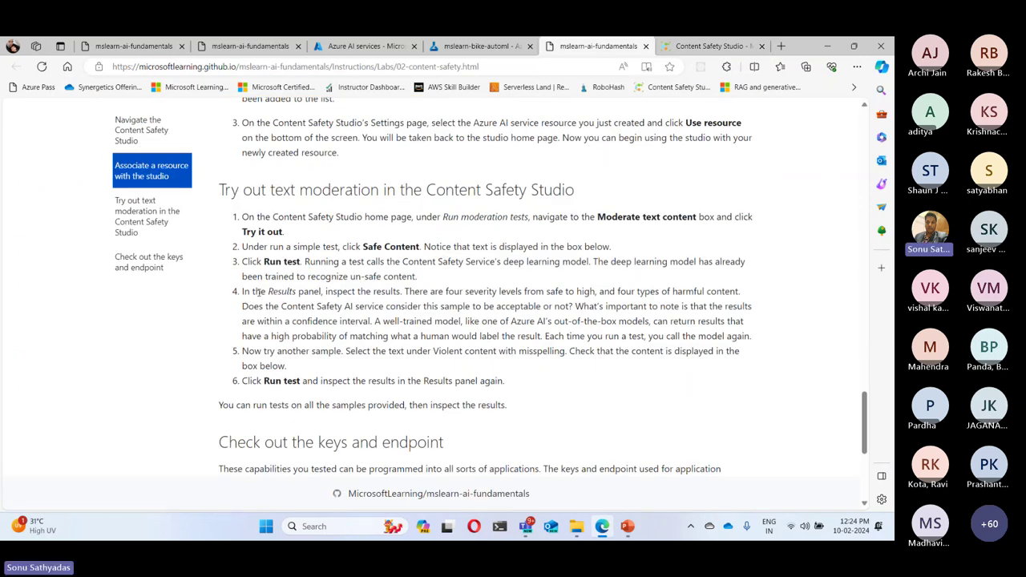
drag(355, 291, 648, 293)
click(484, 314)
scroll(533, 335, down, 2)
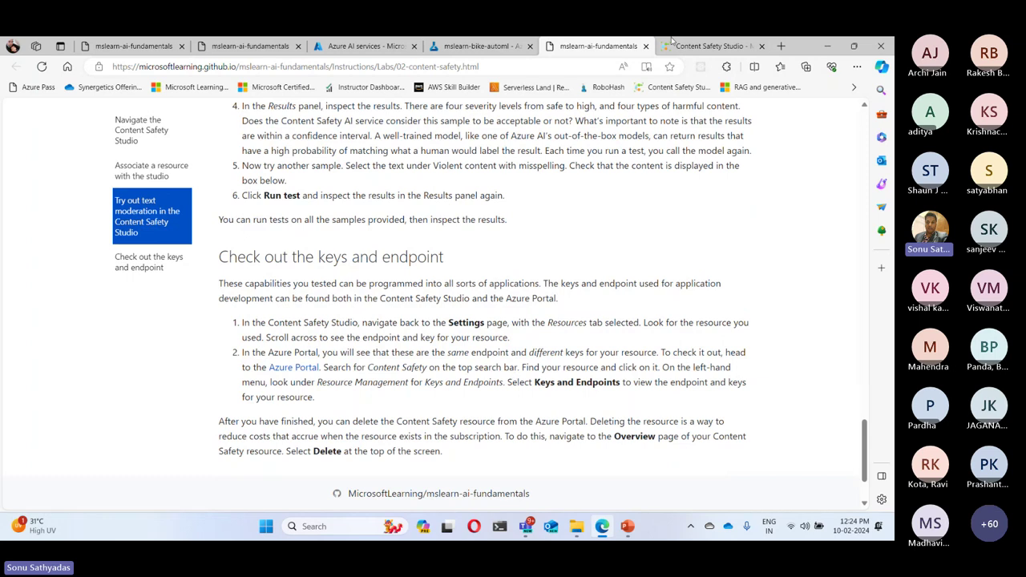
- Review the Safe content sample in the studio, comparing its category thresholds with the severity levels and judgements in the results
click(705, 46)
scroll(203, 279, up, 5)
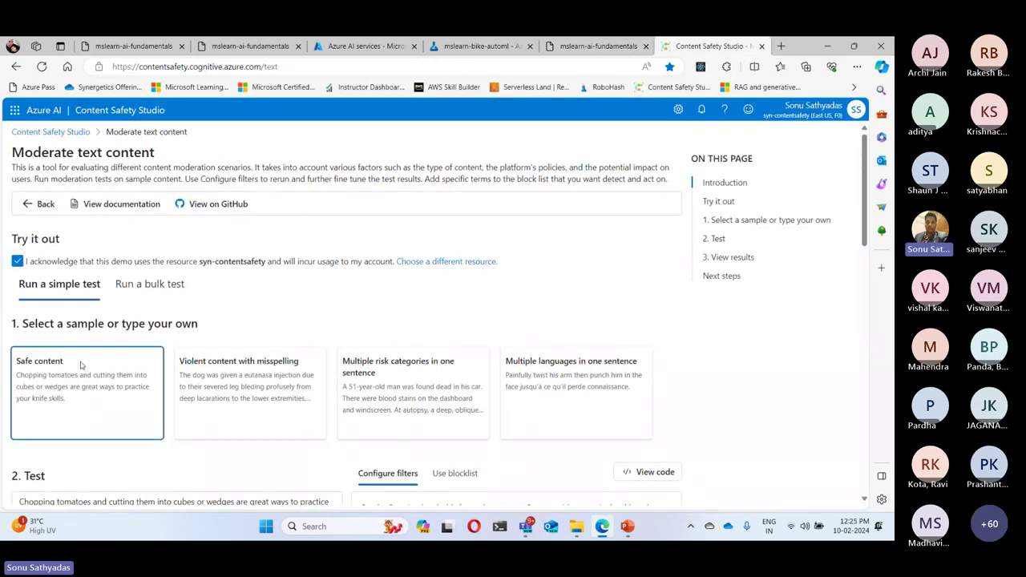
scroll(161, 433, down, 2)
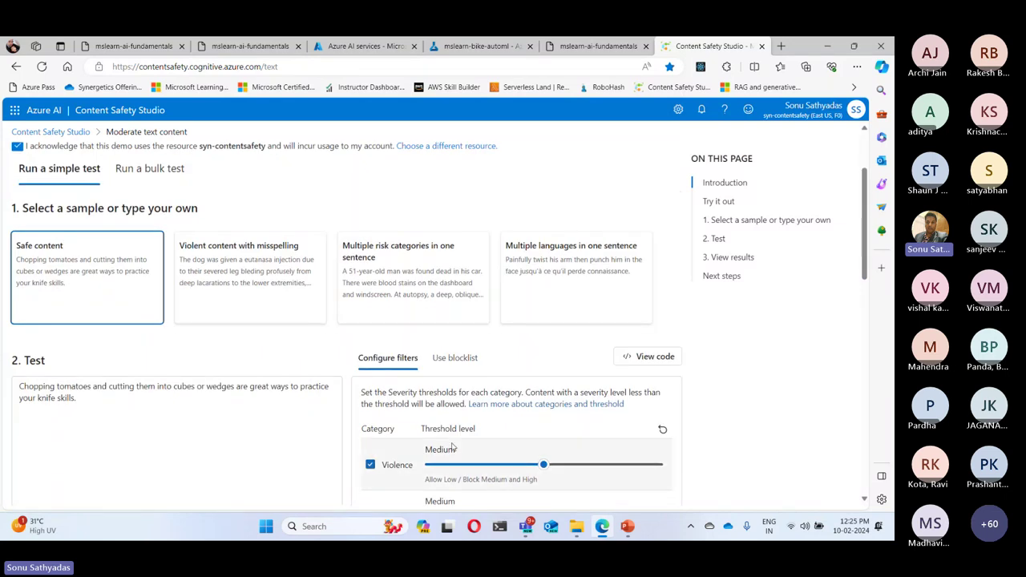
scroll(453, 449, down, 4)
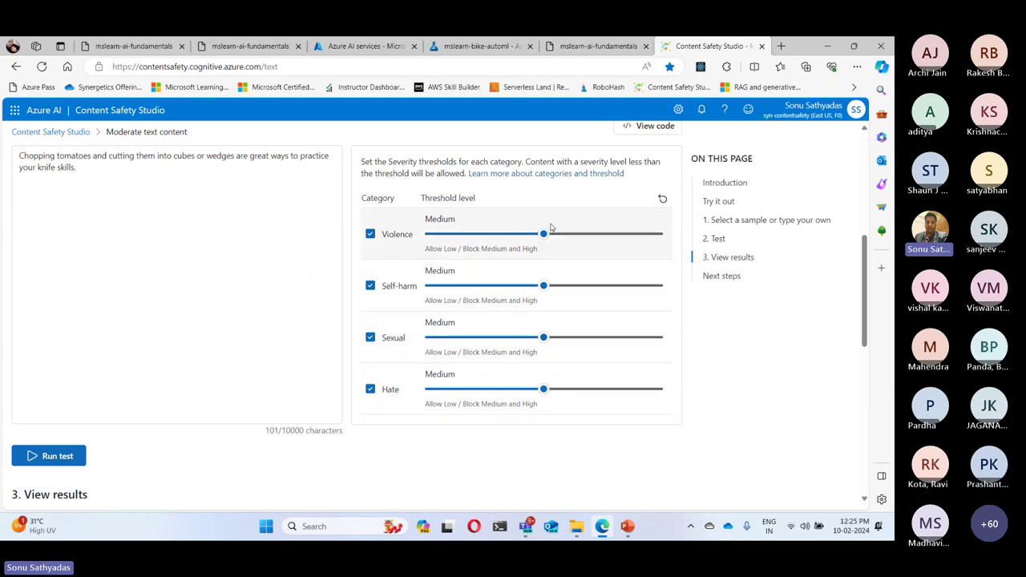
scroll(605, 395, down, 4)
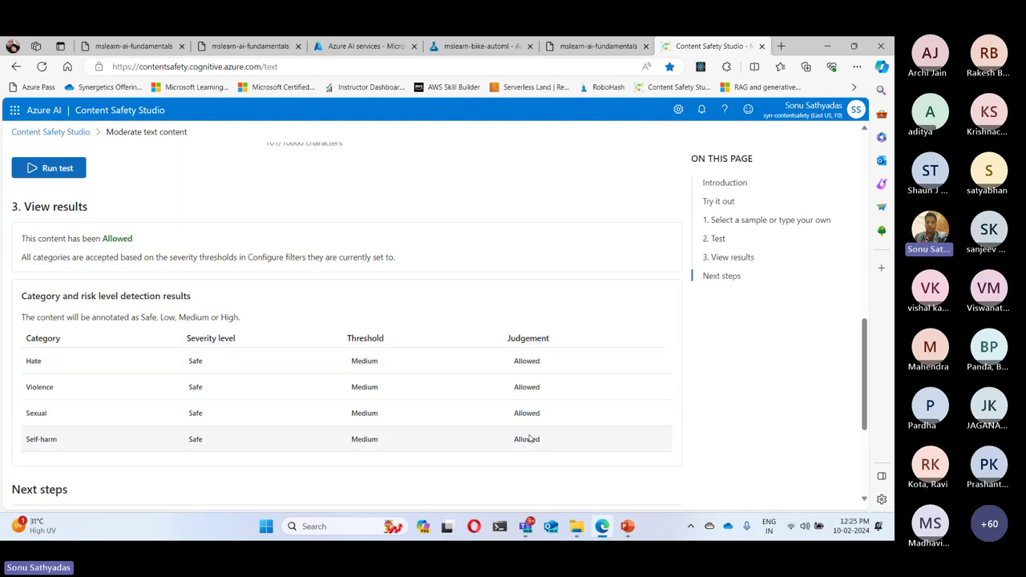
scroll(351, 230, up, 3)
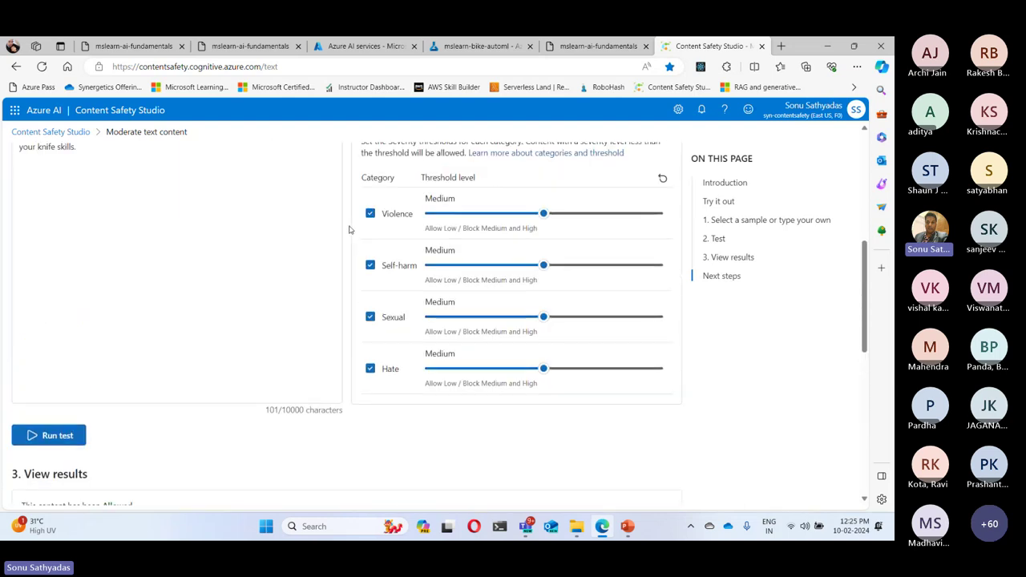
scroll(350, 229, up, 2)
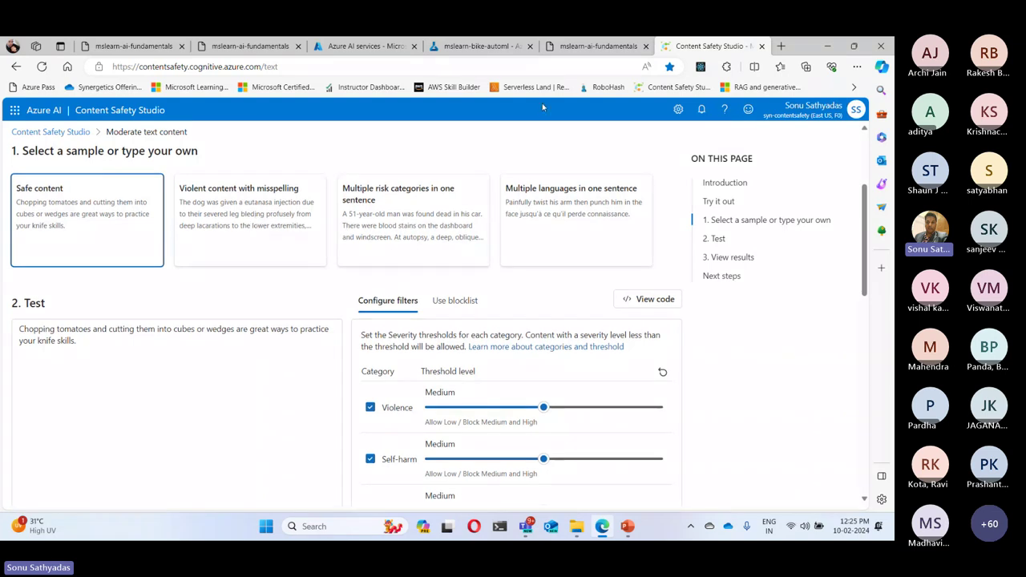
- Read the lab's instructions on testing the Violent content with misspelling sample
click(597, 46)
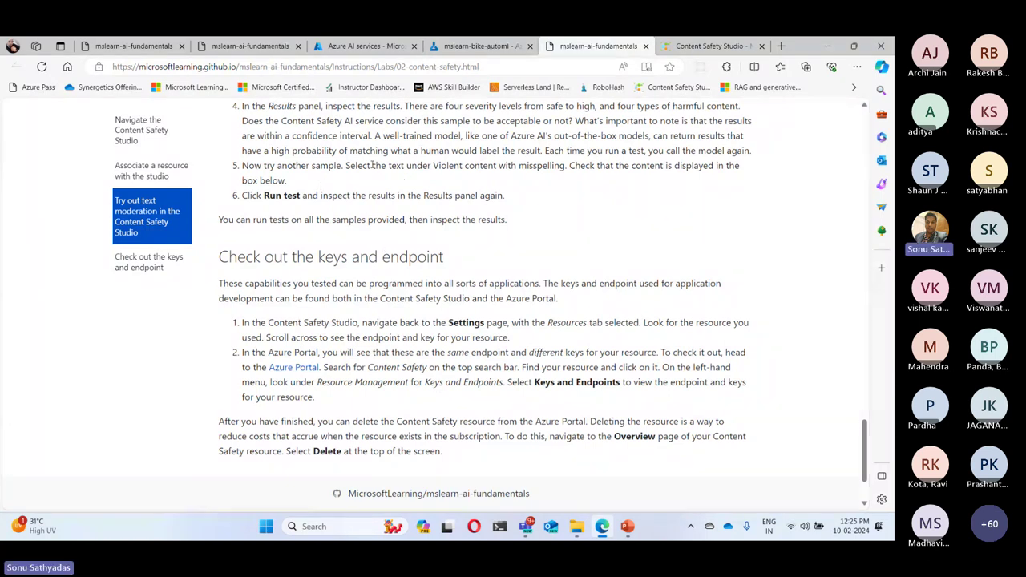
drag(406, 166, 446, 168)
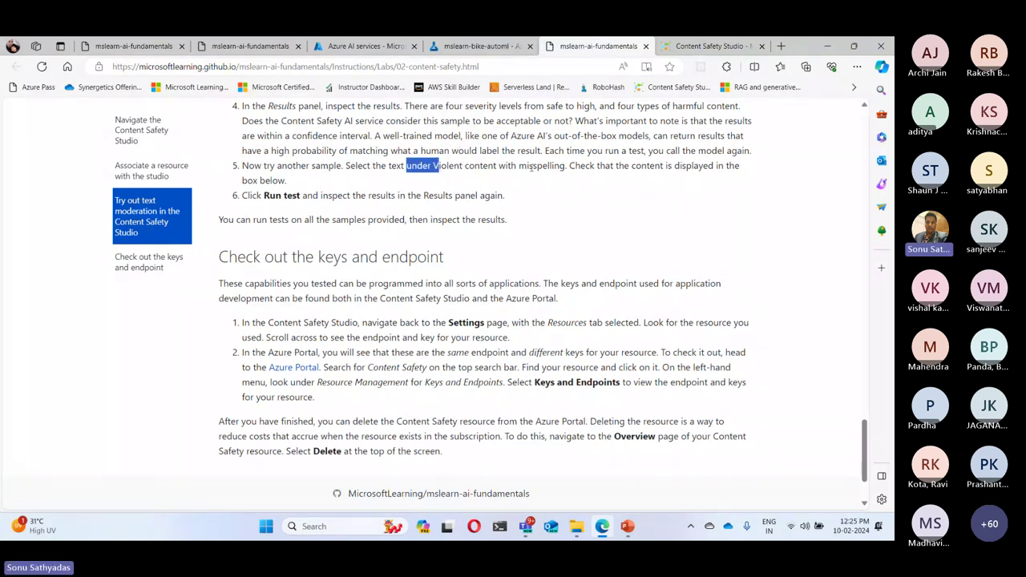
double_click(534, 165)
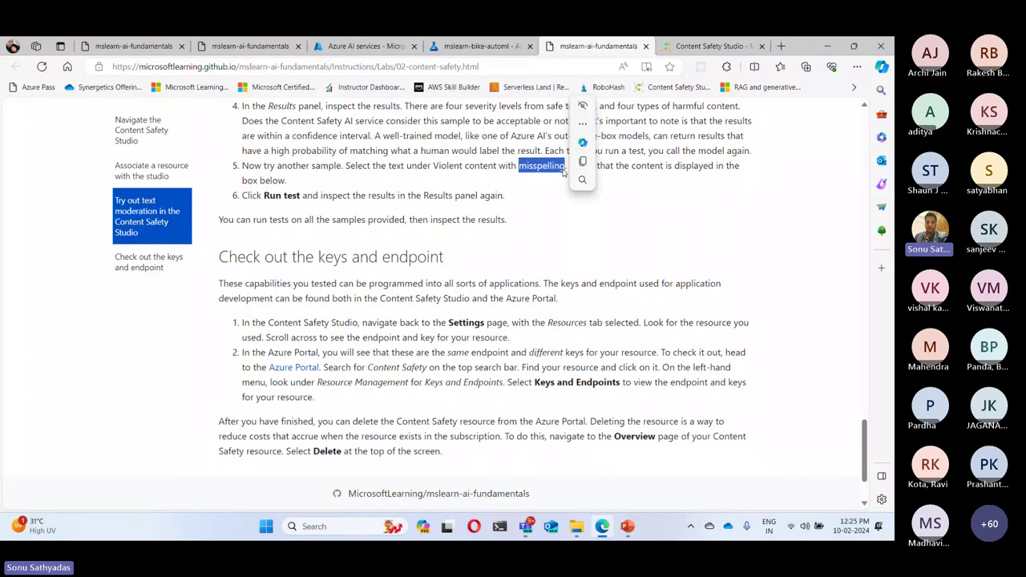
click(629, 179)
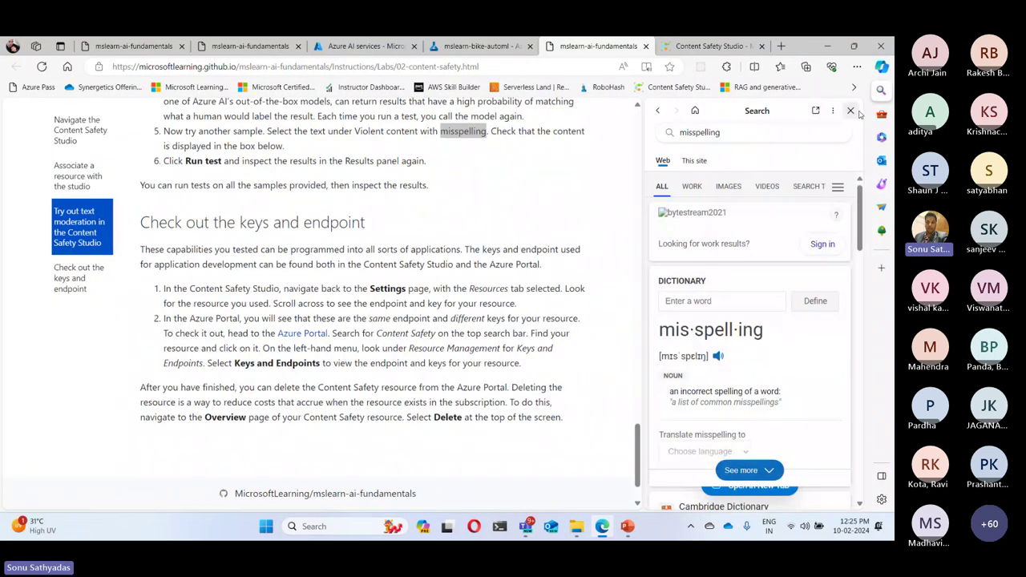
click(852, 111)
- In Content Safety Studio, choose the Violent content with misspelling sample and review its test text and category thresholds
click(710, 45)
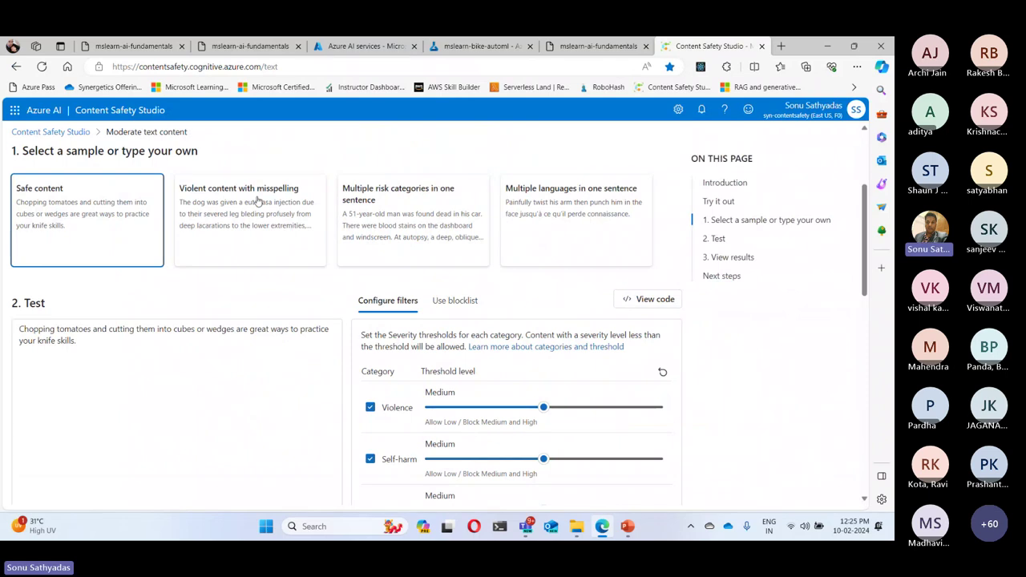
click(258, 201)
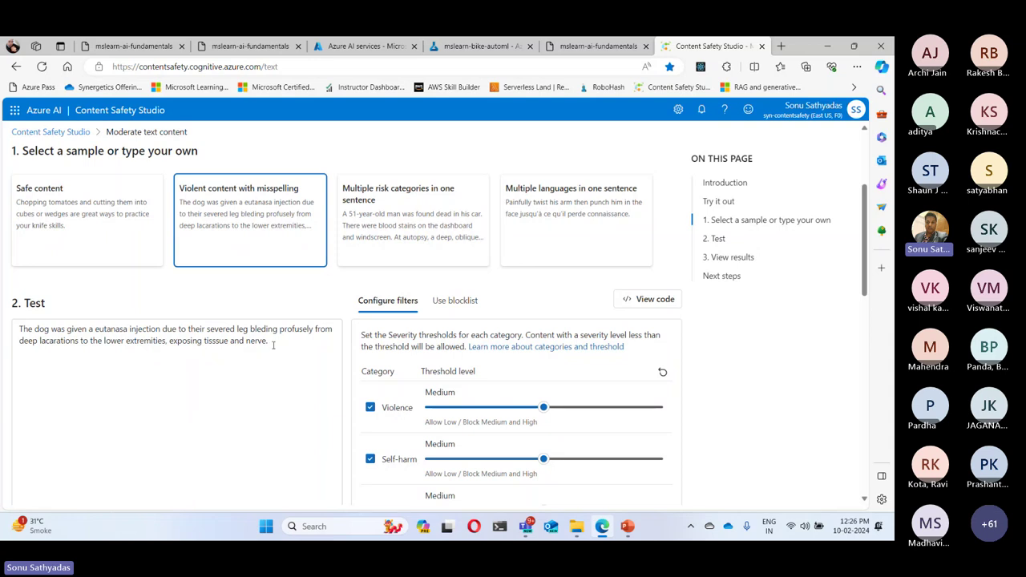
drag(272, 343, 4, 335)
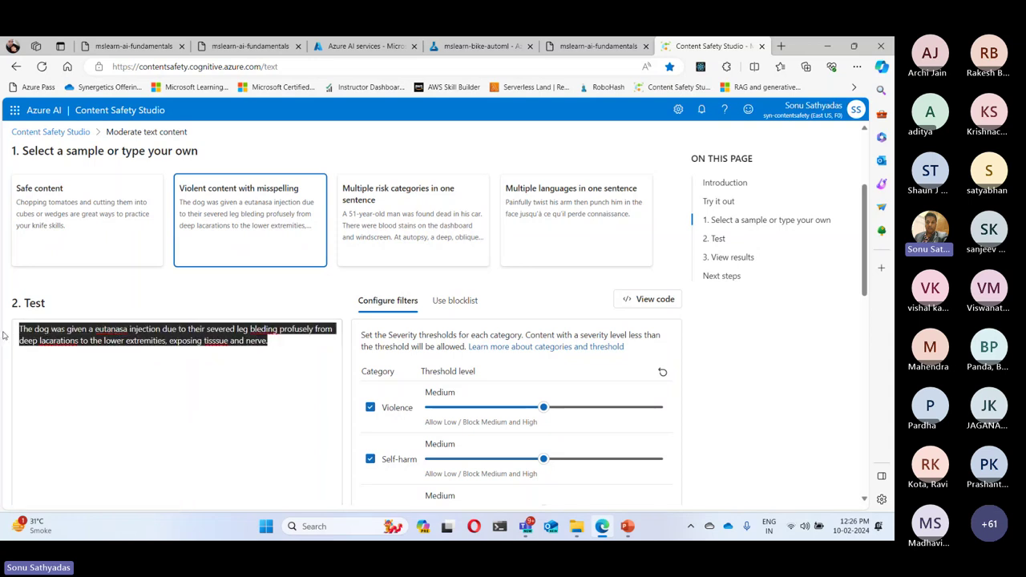
click(256, 381)
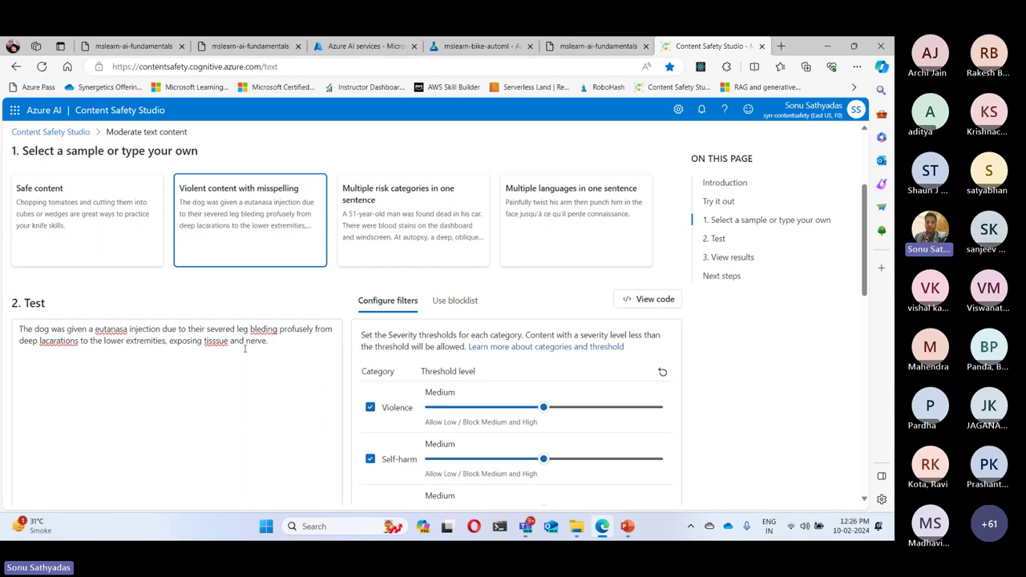
drag(282, 342, 4, 334)
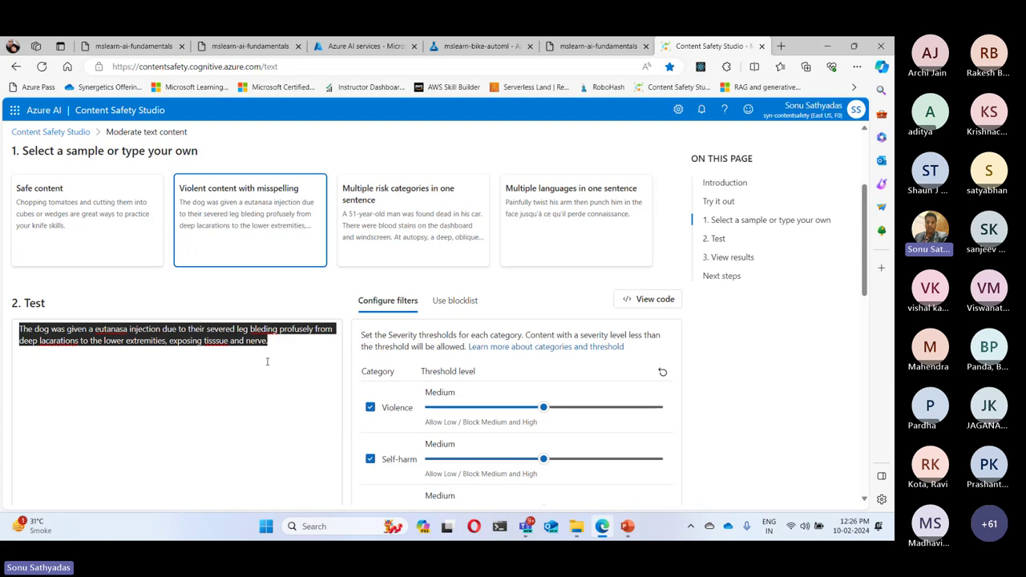
scroll(378, 355, down, 2)
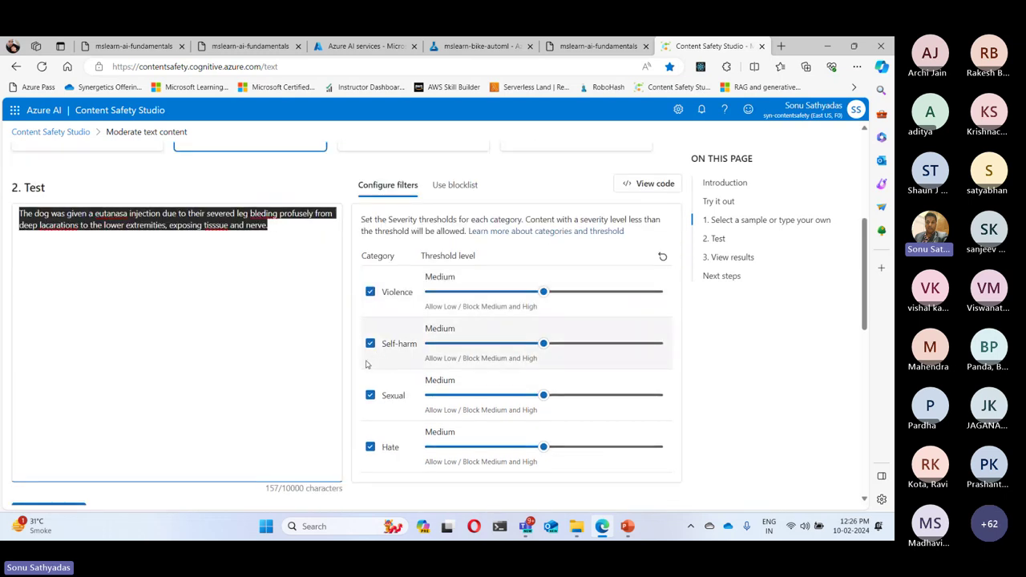
click(251, 247)
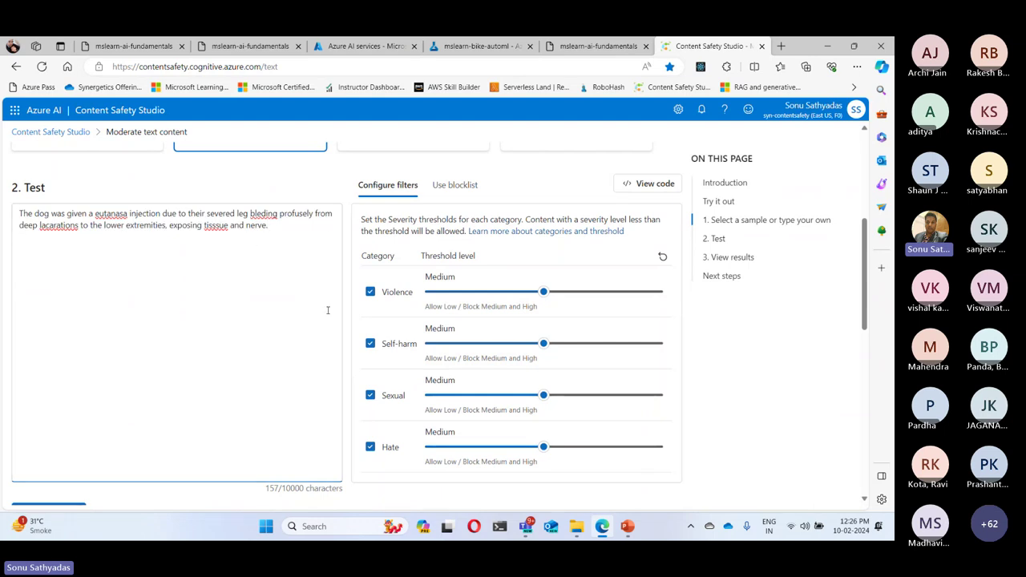
- Run the test on the Violent content with misspelling sample and inspect the Violence category's result
scroll(328, 310, down, 3)
click(50, 284)
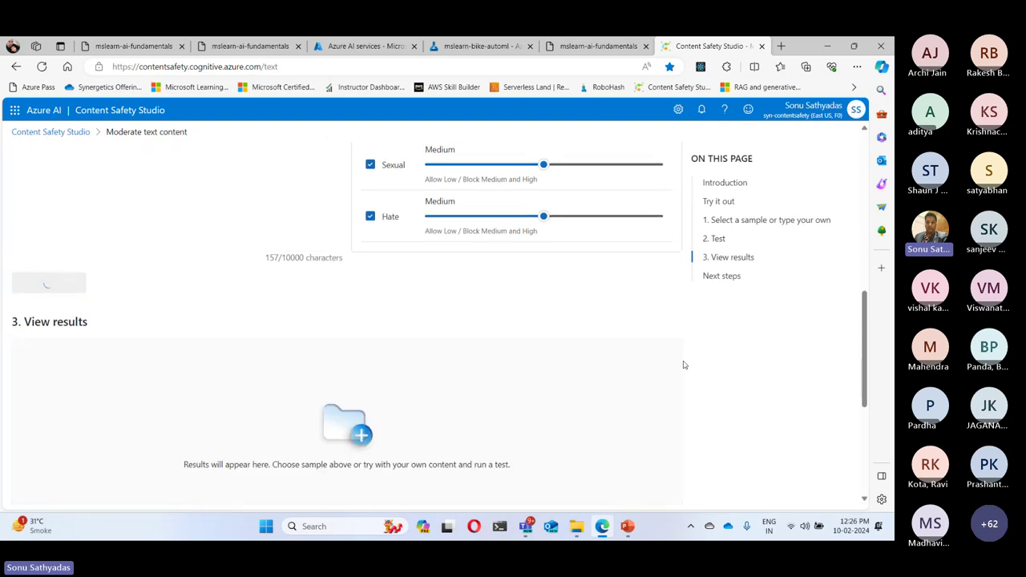
scroll(654, 388, down, 3)
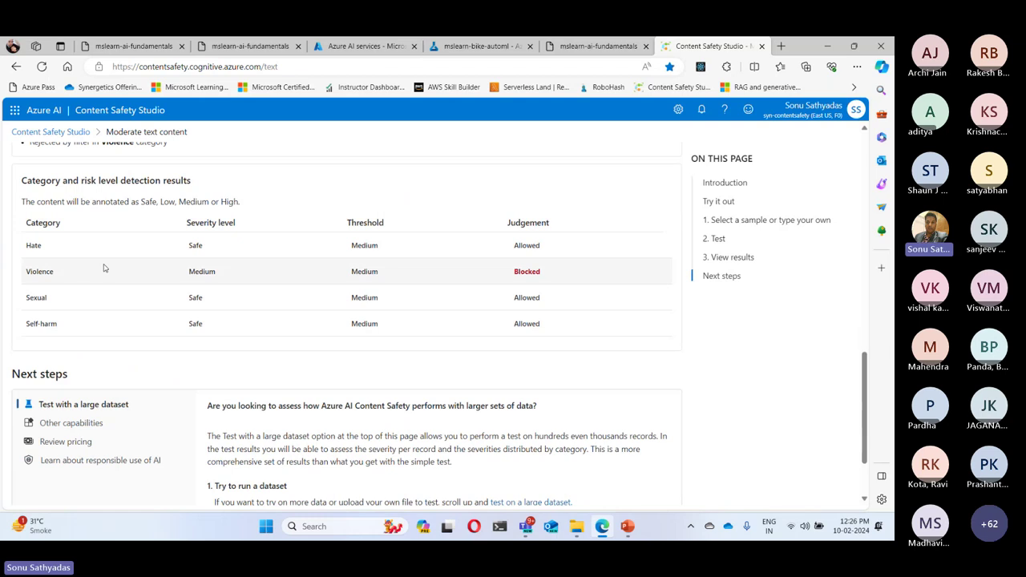
drag(28, 272, 565, 273)
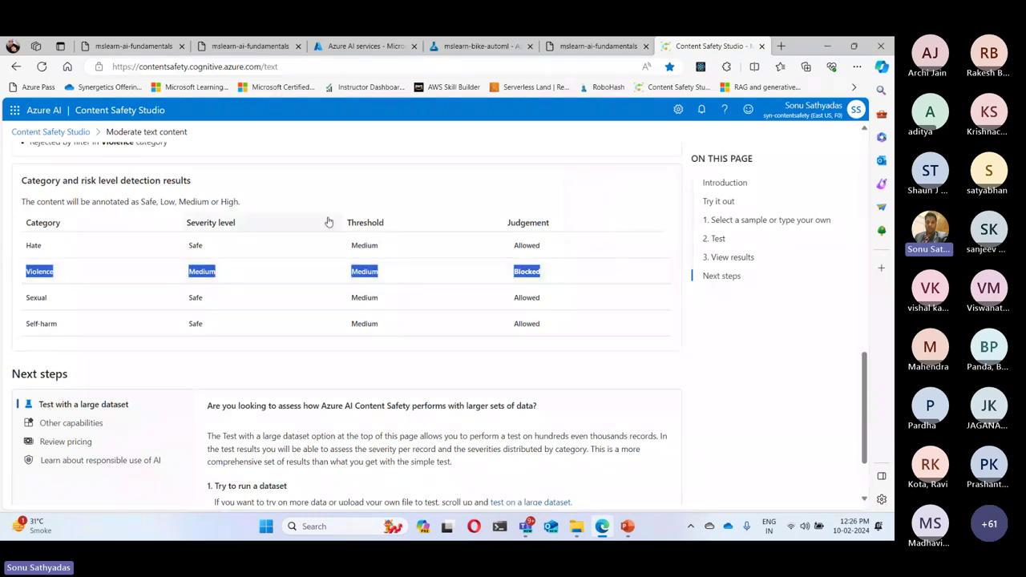
- Compare the violent sample's text and category filters with the severity level, threshold and judgement of each category in the results
scroll(327, 222, up, 10)
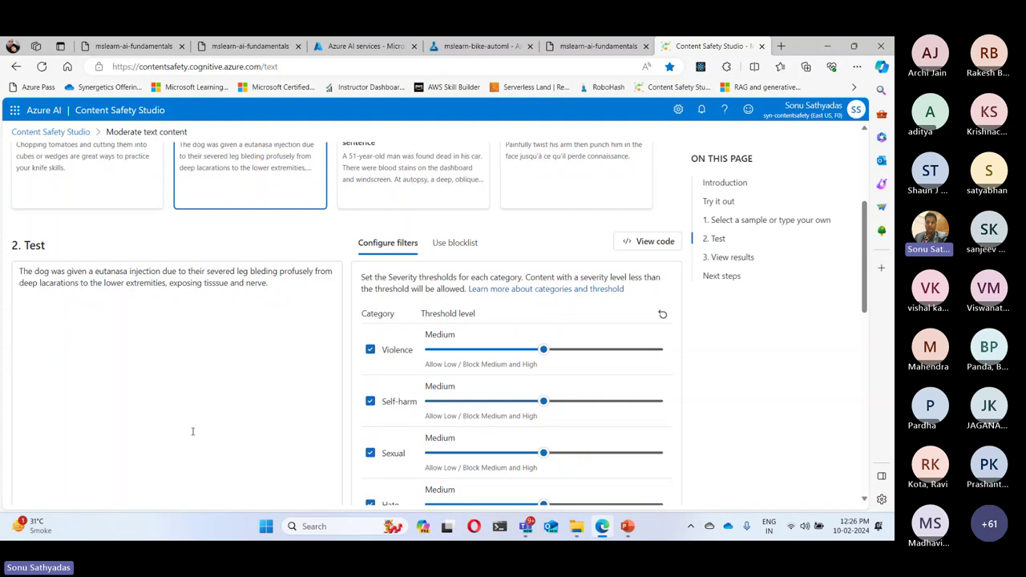
scroll(249, 429, down, 3)
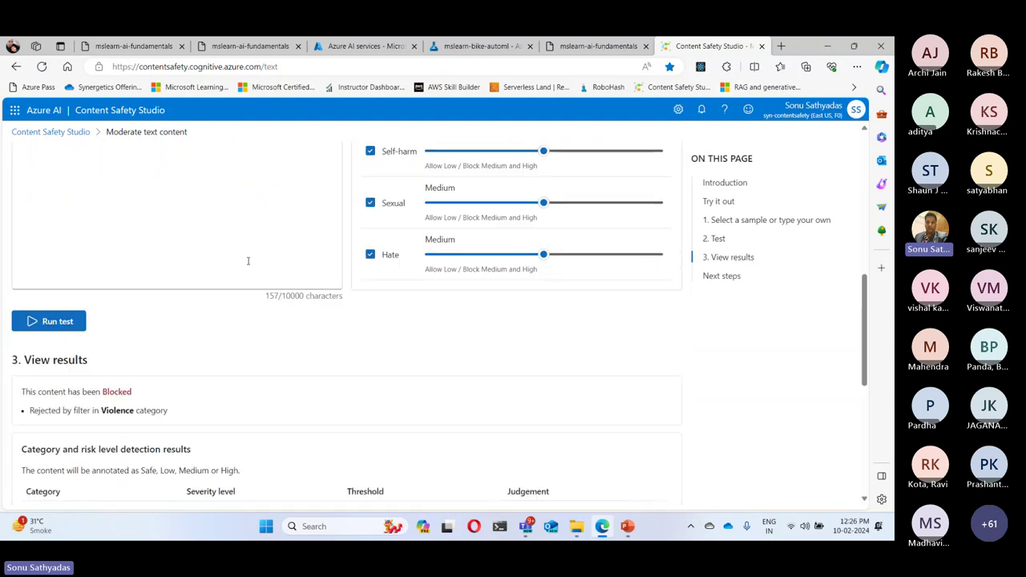
scroll(247, 260, down, 3)
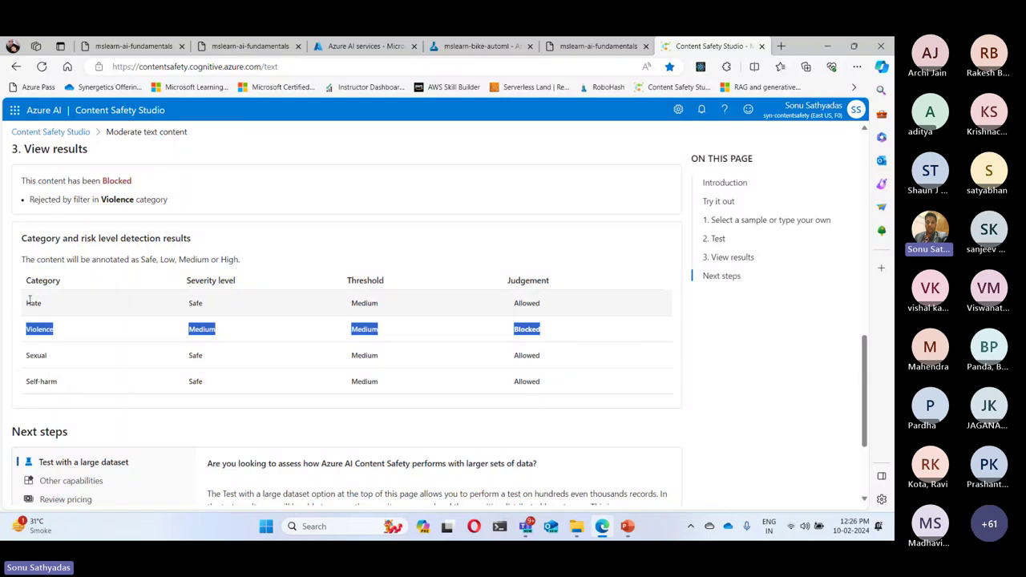
double_click(30, 302)
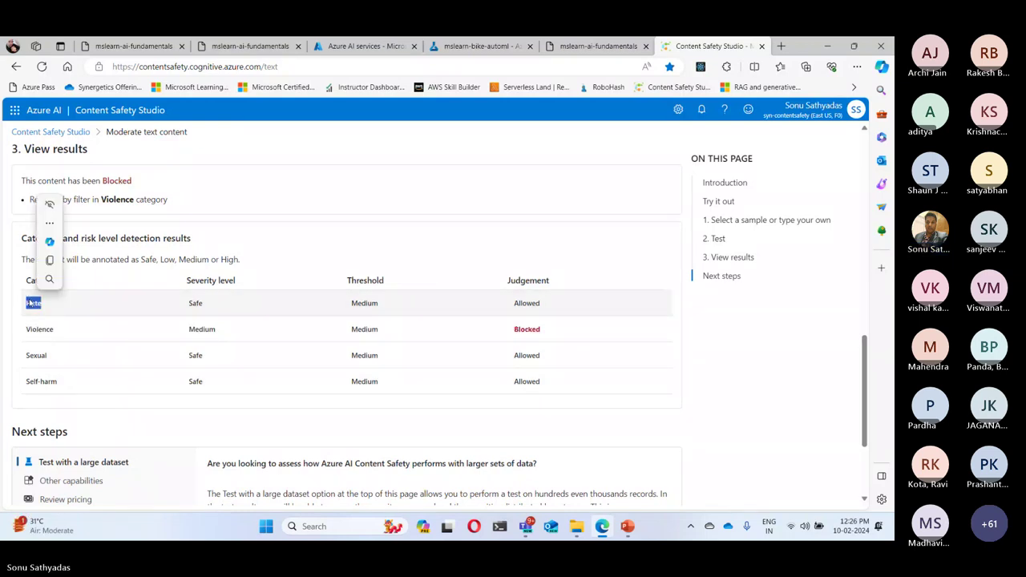
double_click(36, 355)
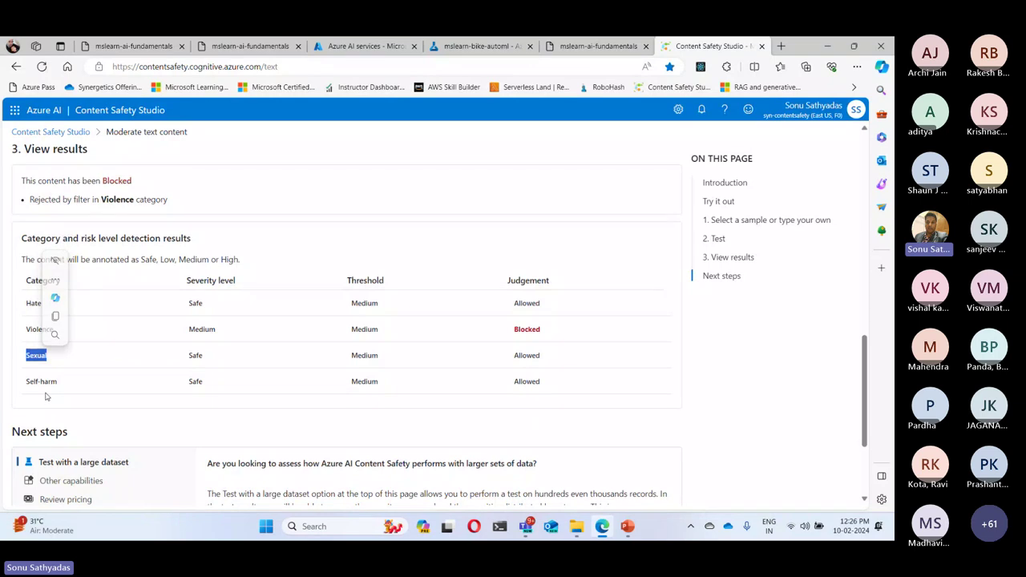
click(27, 329)
drag(27, 329, 101, 327)
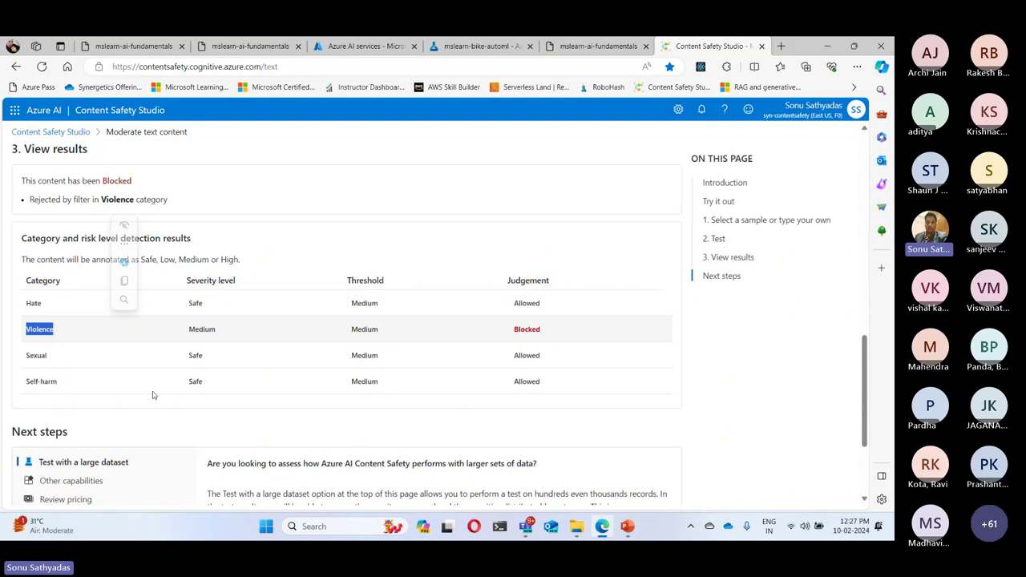
scroll(404, 243, up, 5)
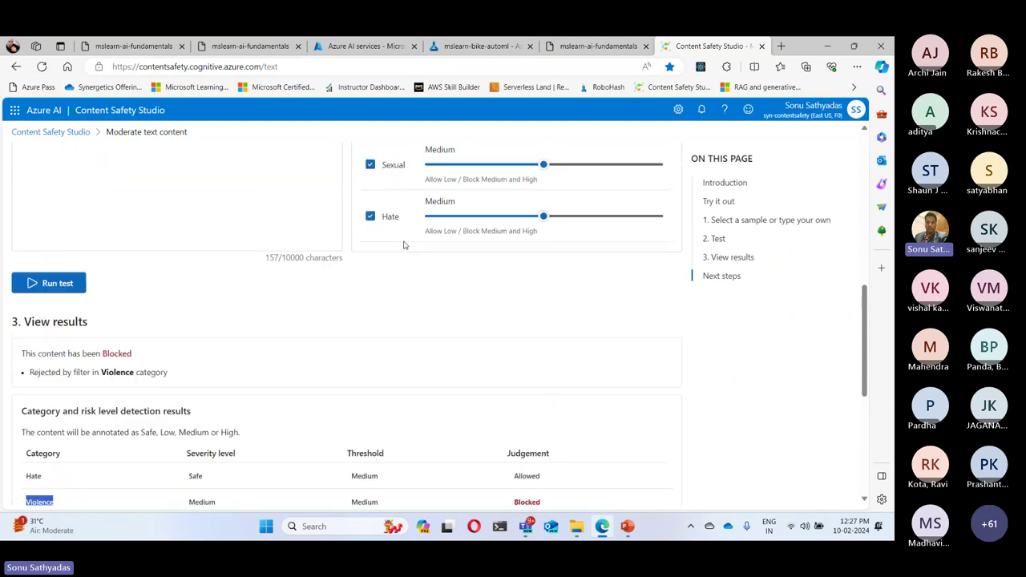
scroll(394, 247, up, 1)
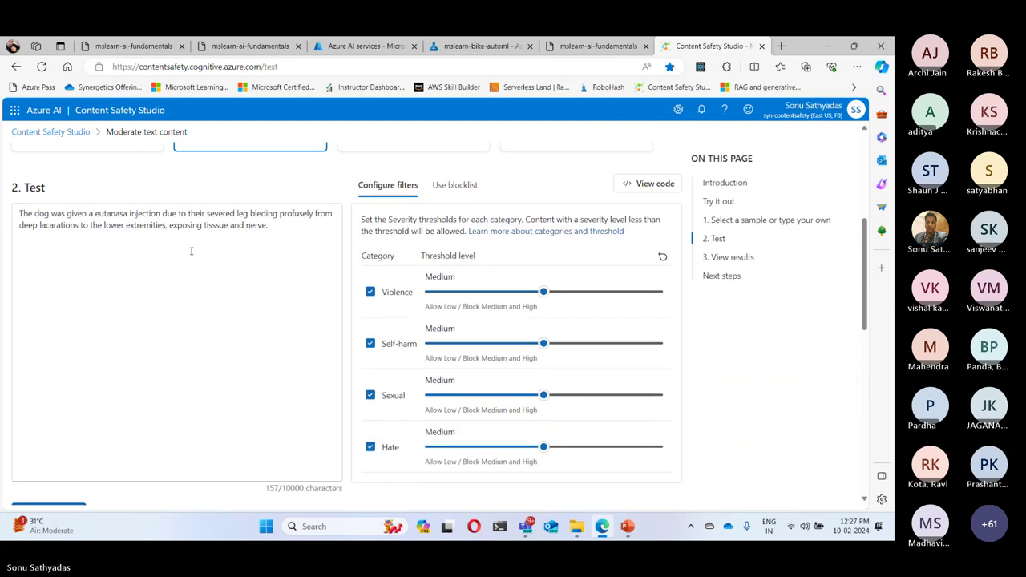
click(308, 393)
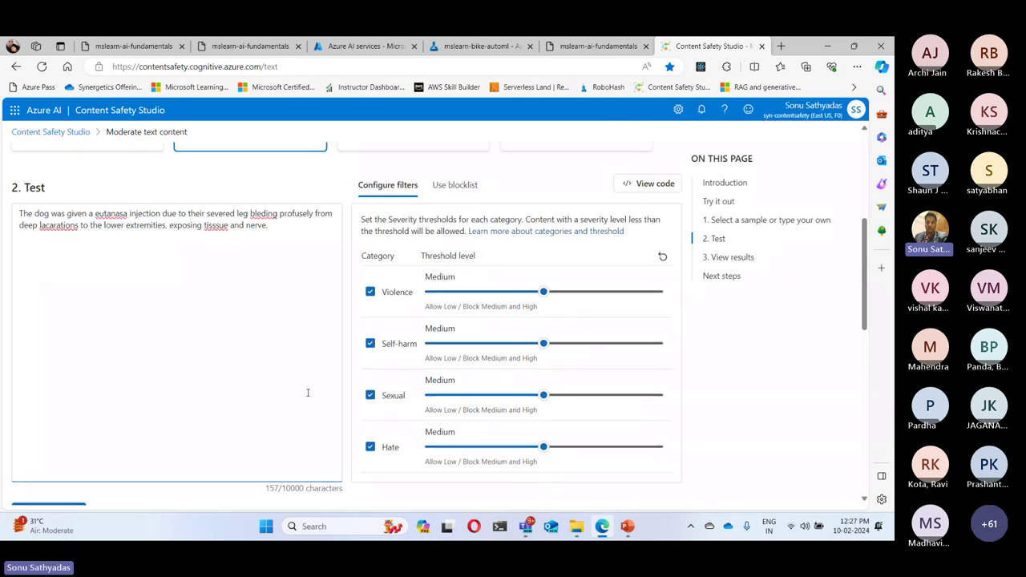
scroll(290, 378, down, 1)
scroll(289, 377, down, 3)
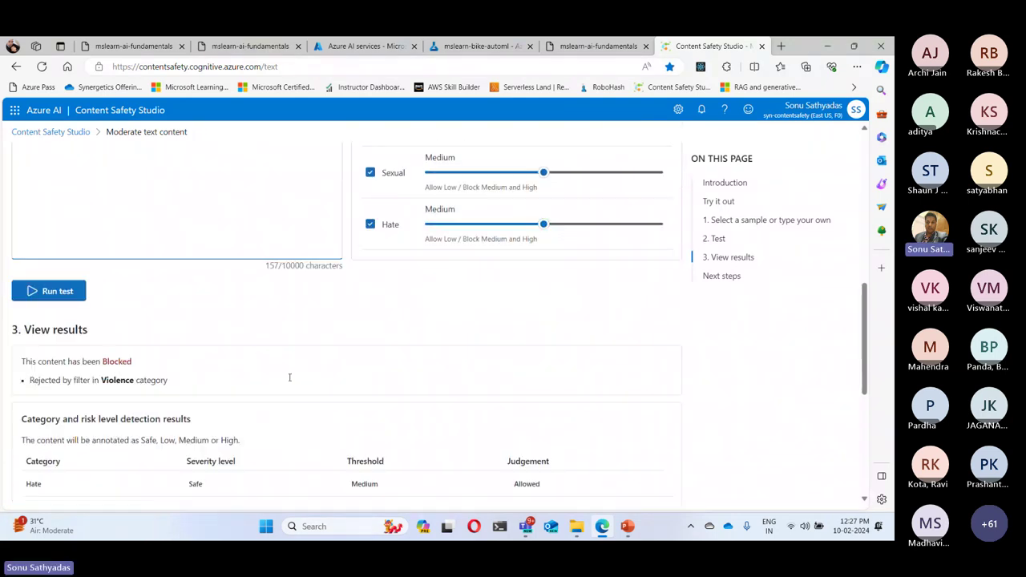
- Read the lab's section on checking out the keys and endpoint of the Content Safety resource
click(597, 46)
scroll(523, 293, down, 2)
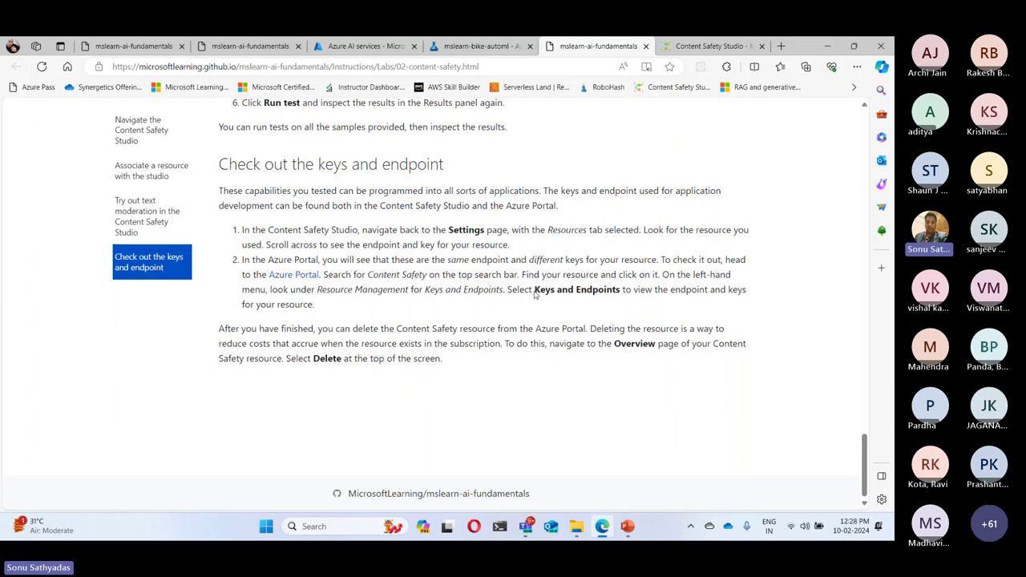
drag(536, 291, 622, 291)
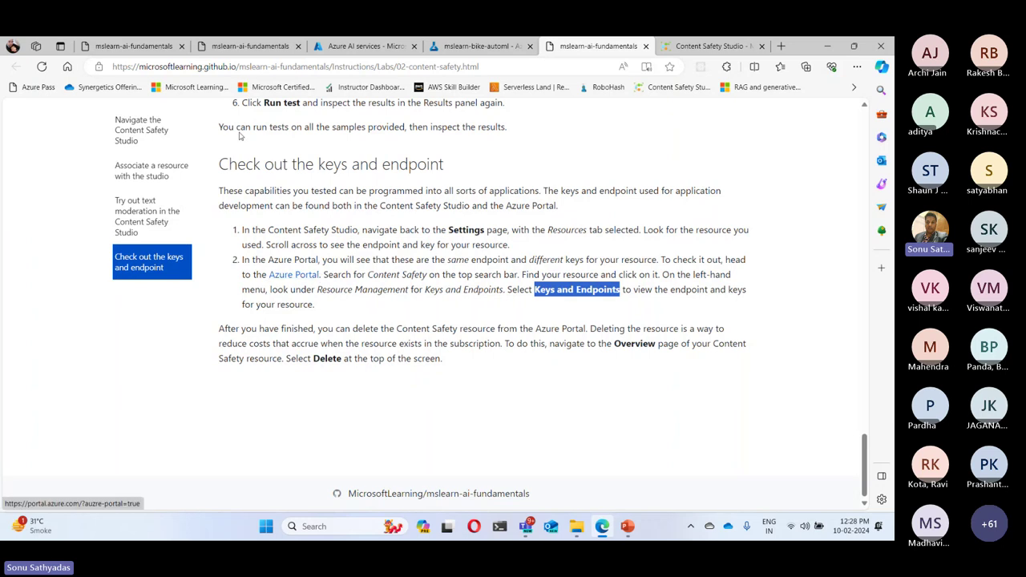
- In the Azure portal, open the syn-contentsafety resource from the AI900Group resource group
click(326, 45)
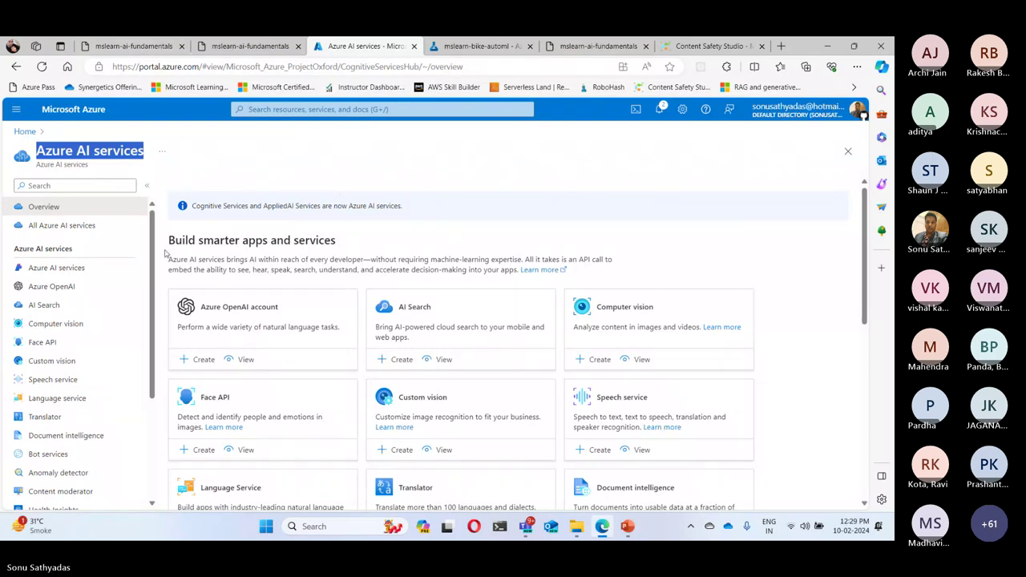
click(24, 131)
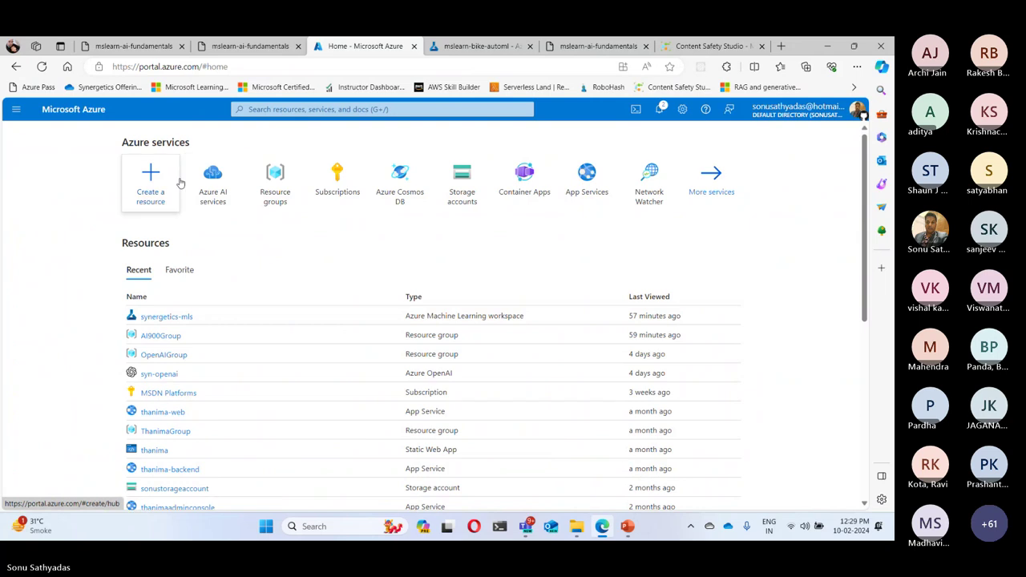
click(276, 183)
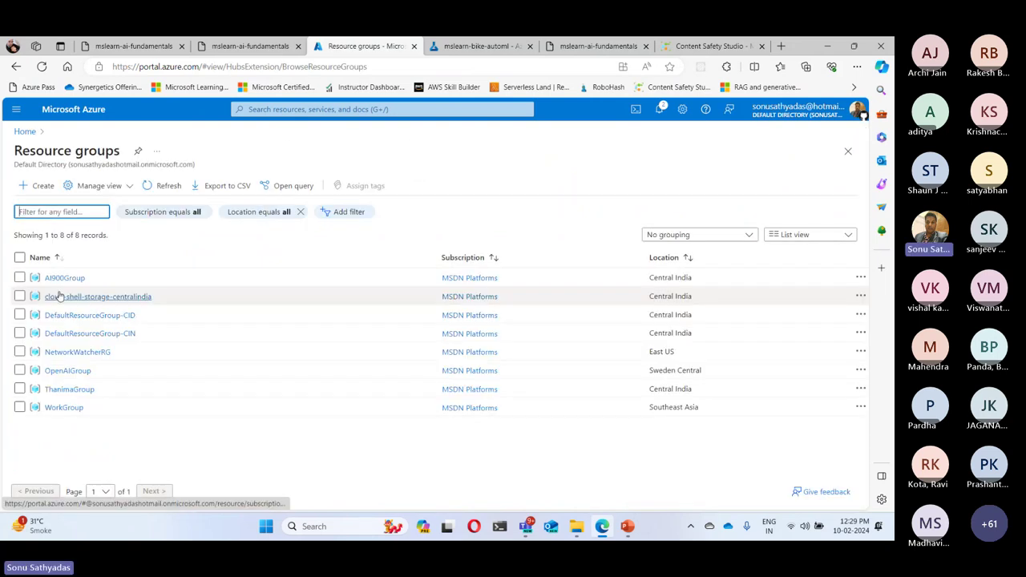
click(64, 278)
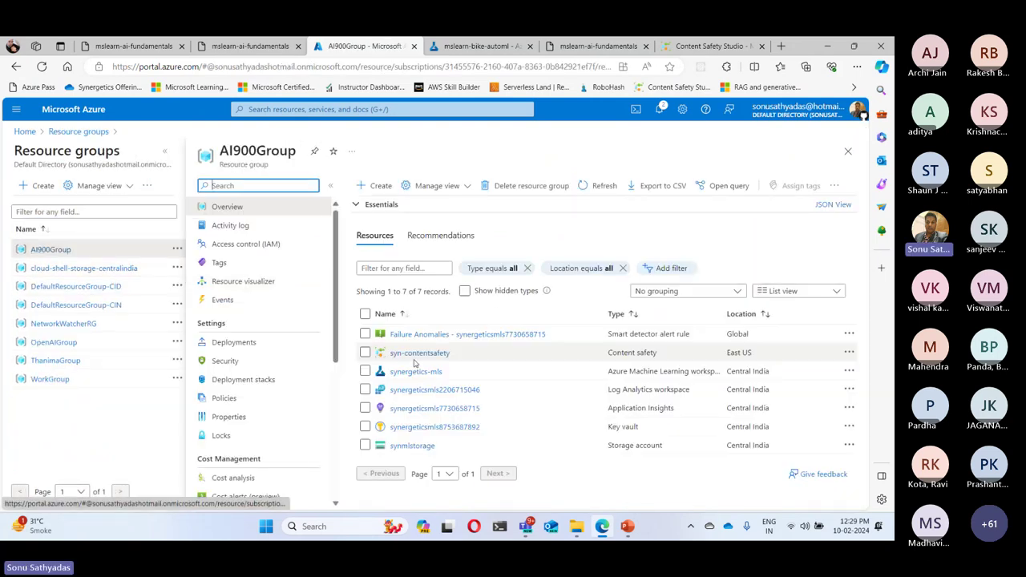
click(420, 353)
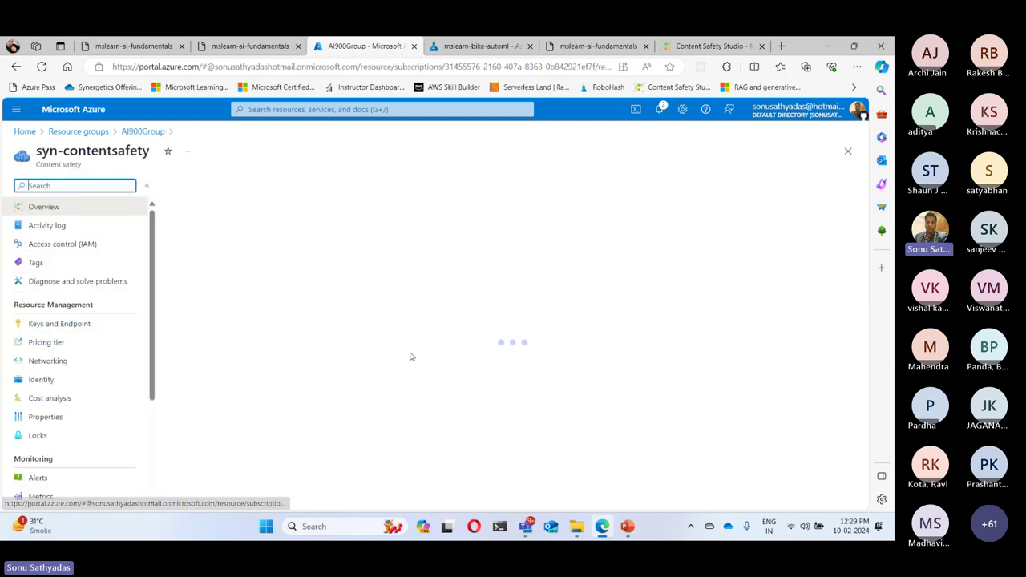
- View the Keys and Endpoint page of the syn-contentsafety resource
drag(36, 152, 151, 151)
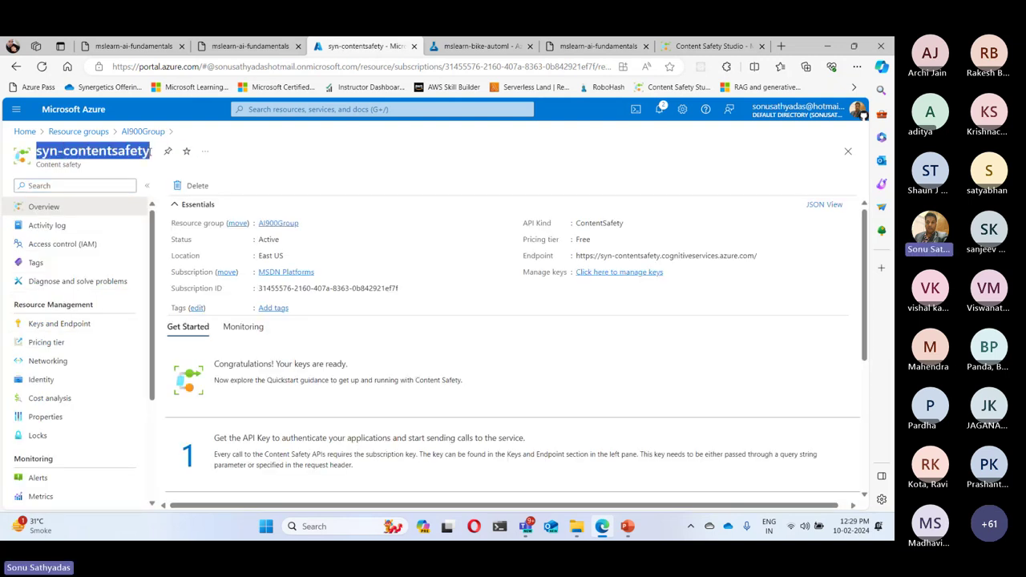
click(48, 324)
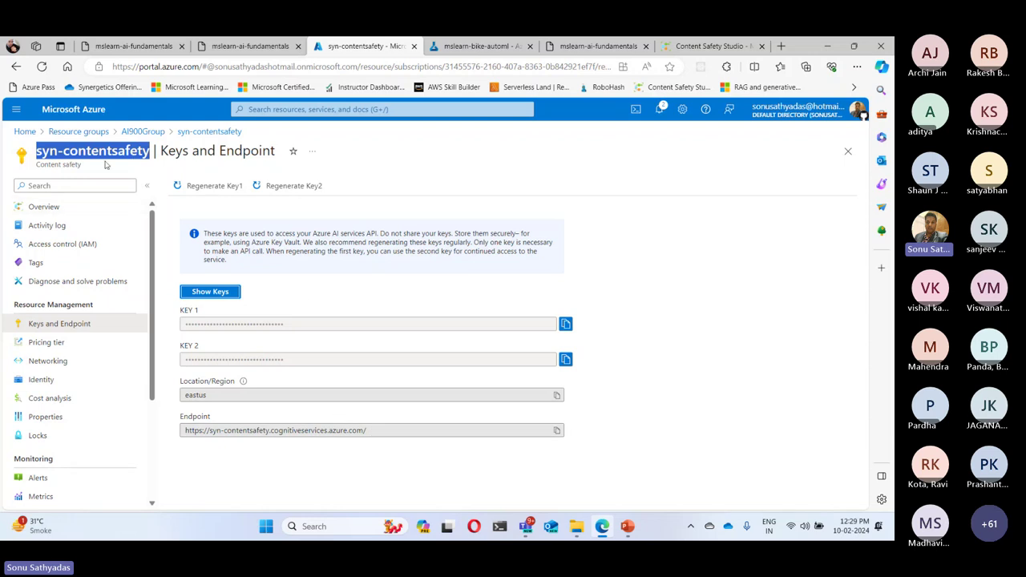
drag(108, 166, 28, 169)
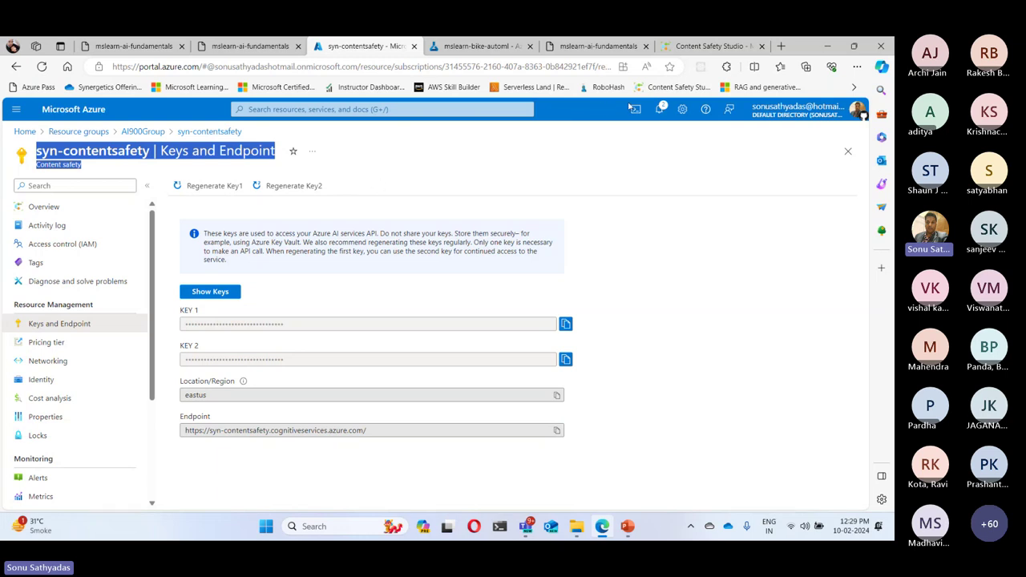
- Switch to the AI overview presentation in PowerPoint, review its remaining slides after the Azure AI services exercise, and close it
click(621, 527)
scroll(37, 294, down, 3)
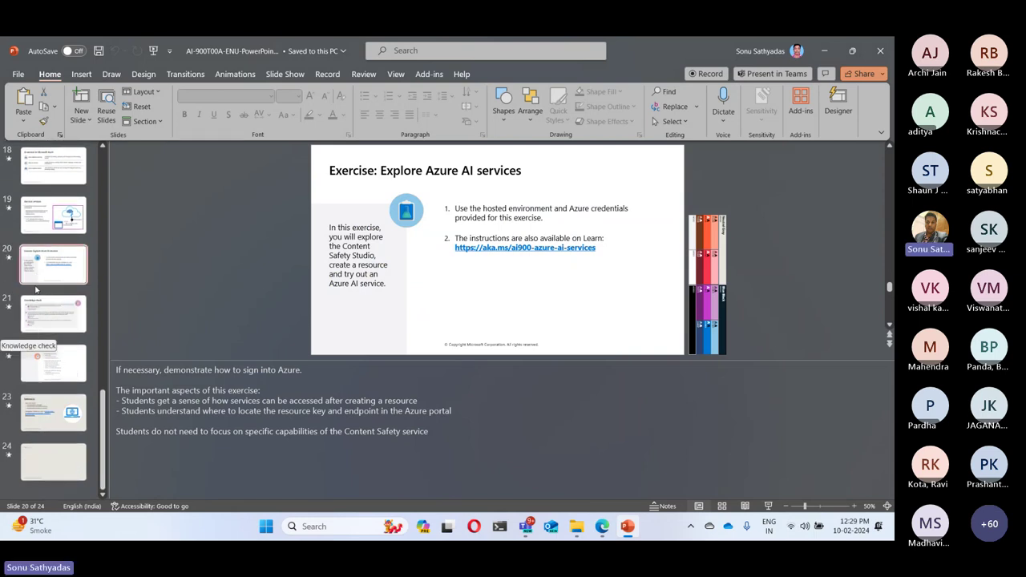
key(ctrl+super+Right)
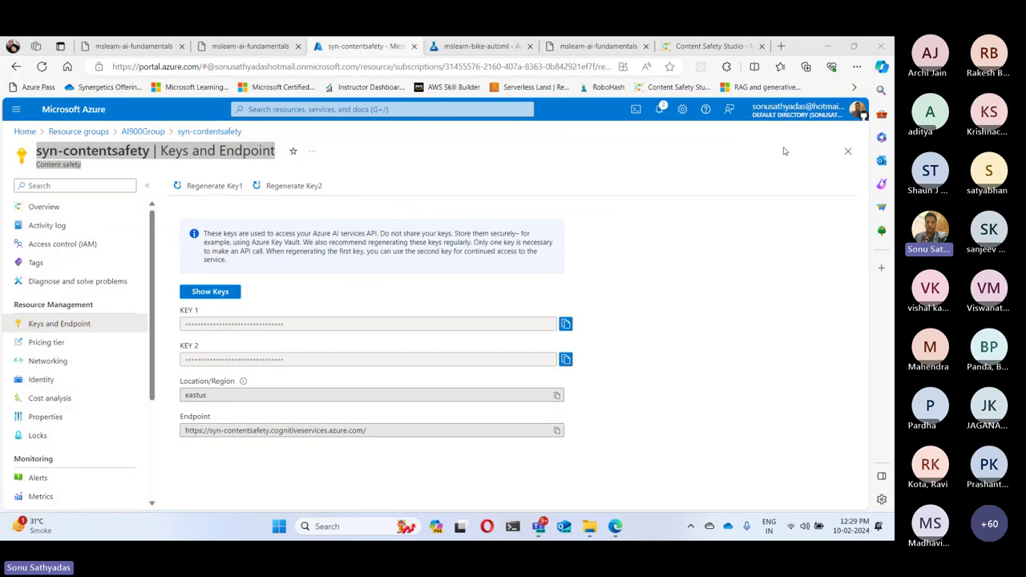
- In the browser, close the lab instructions and Content Safety Studio pages, and refresh the mslearn-bike-automl job's status
click(645, 46)
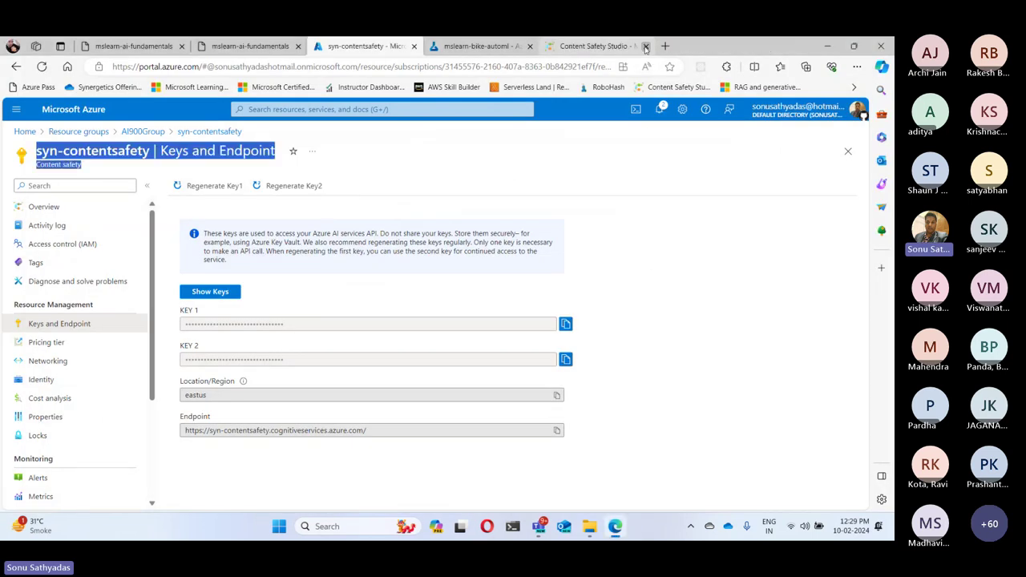
click(645, 46)
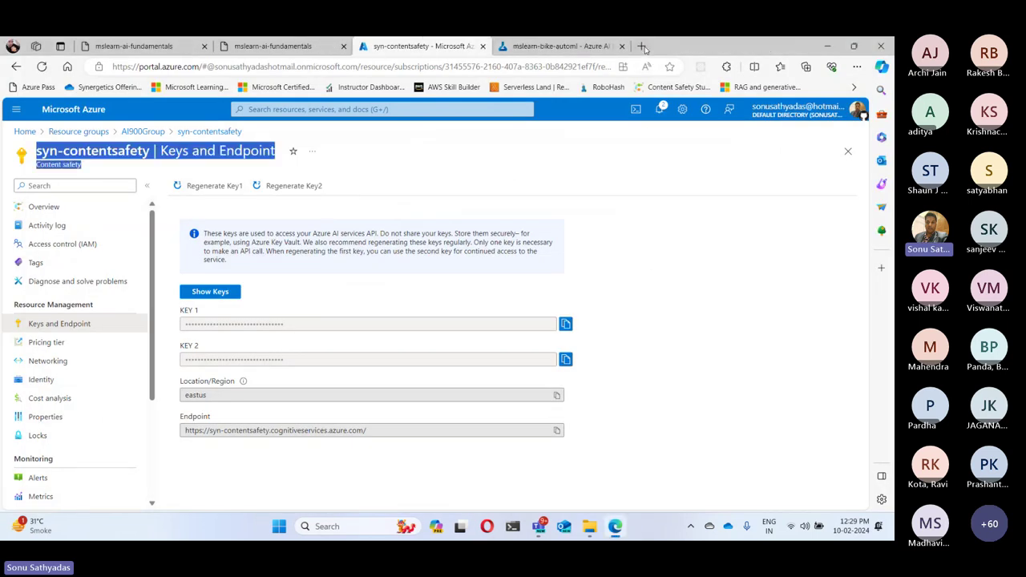
click(583, 46)
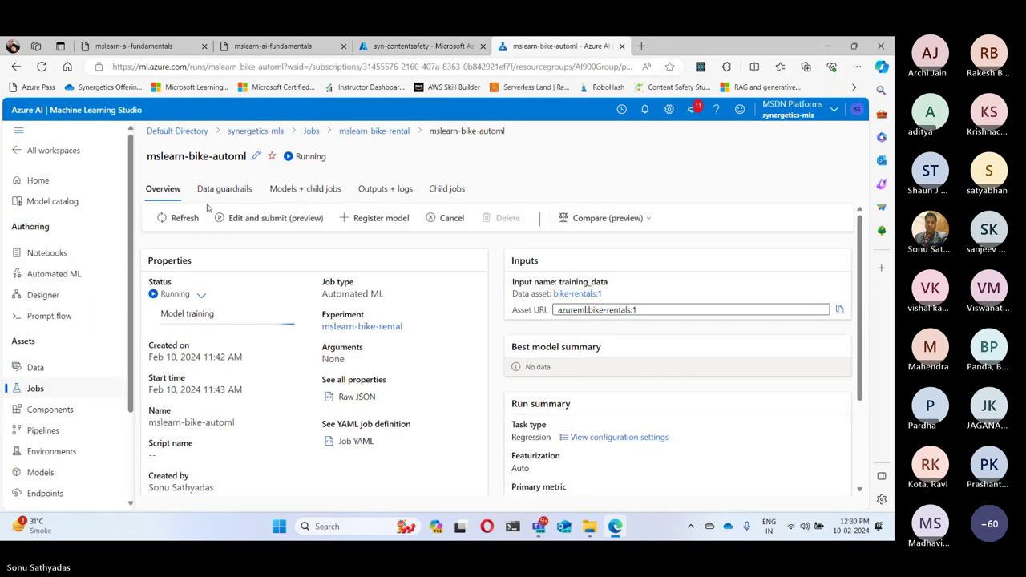
click(180, 221)
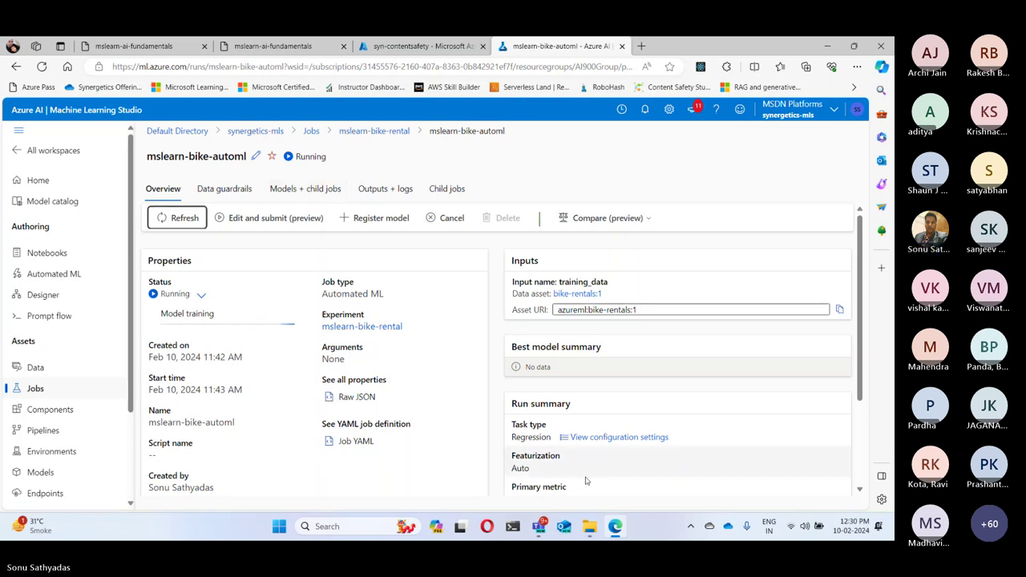
- Minimize the browser and open the AI-900T00A-ENU-PowerPoint_02 presentation from the AI-900T00A-ENU-PowerPoint folder in File Explorer
click(615, 527)
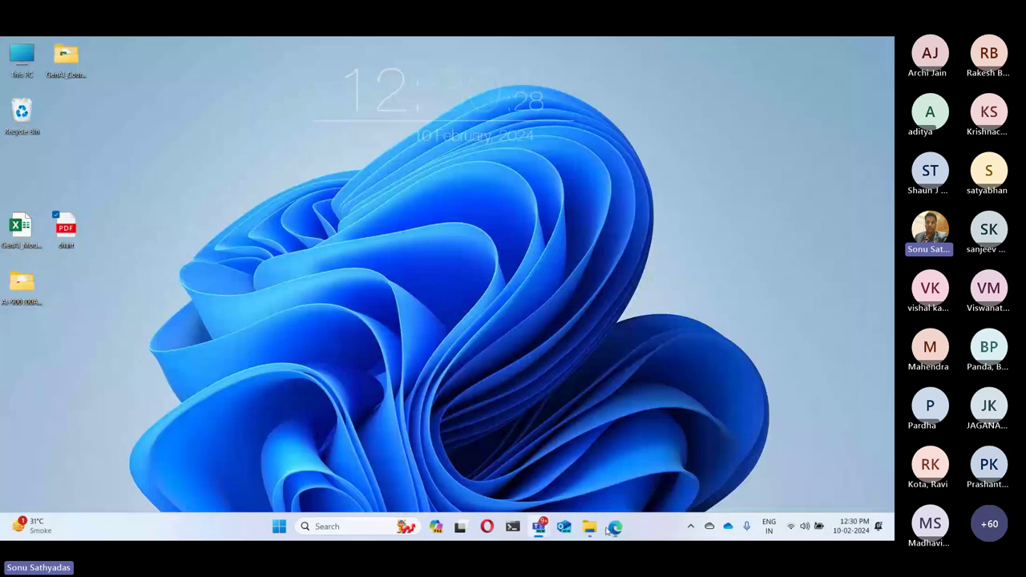
click(589, 527)
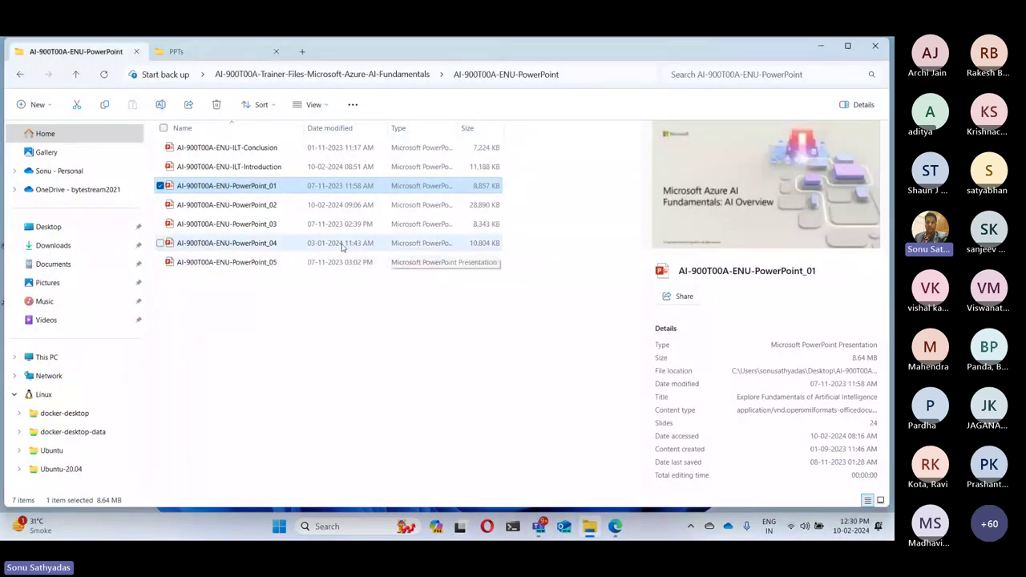
double_click(242, 207)
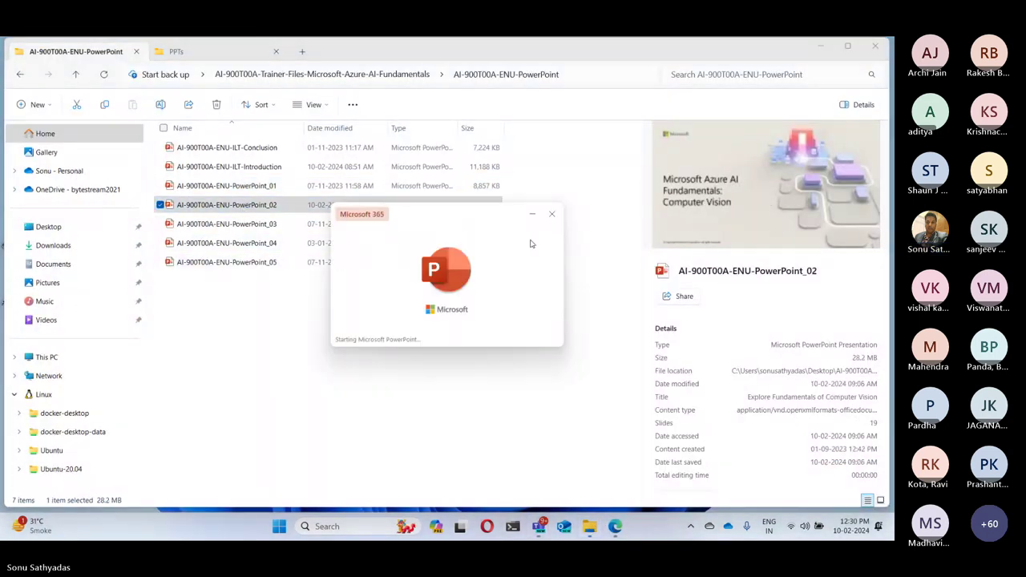